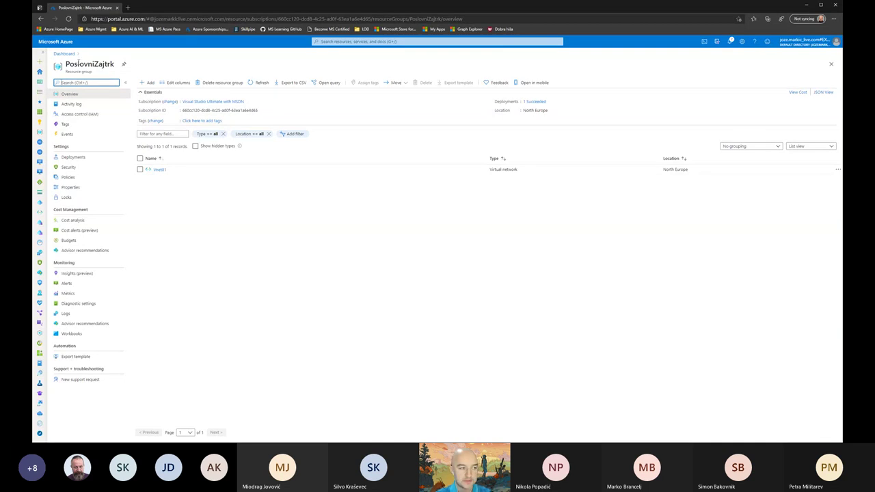
Step: Examine the PoslovniZajtrk resource group's name and its virtual network's name, type and location
double_click(90, 64)
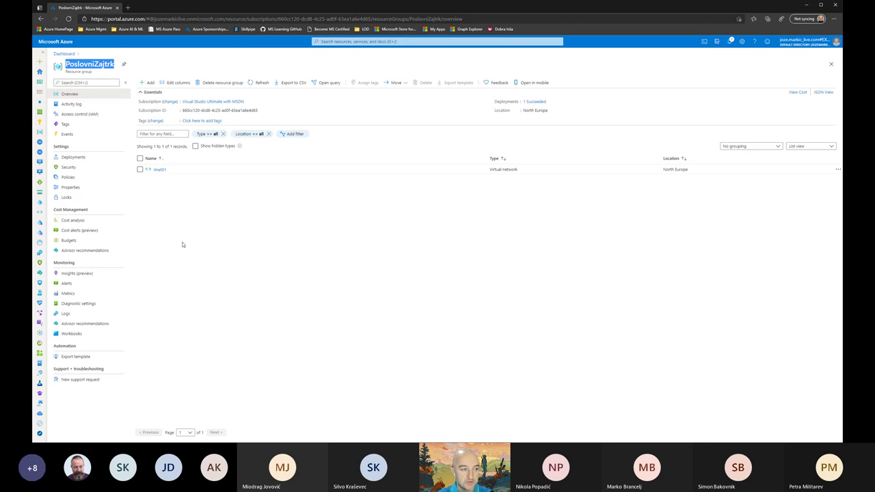
double_click(90, 64)
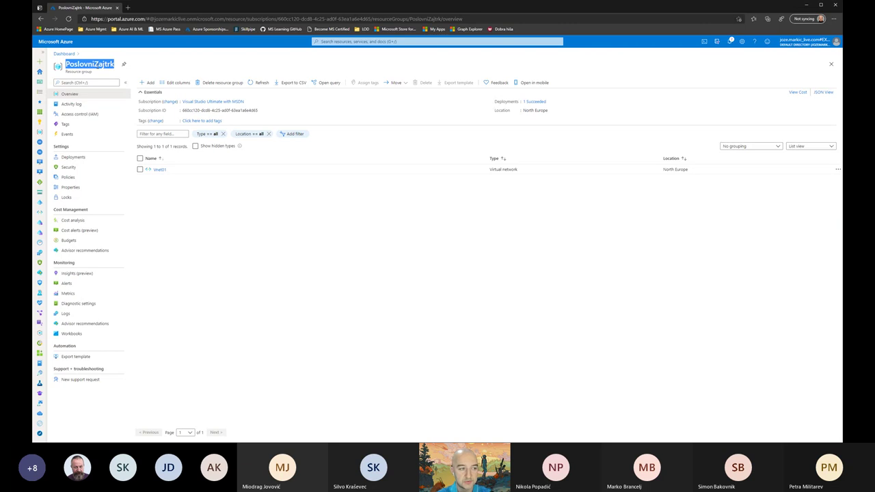
drag(66, 71, 101, 85)
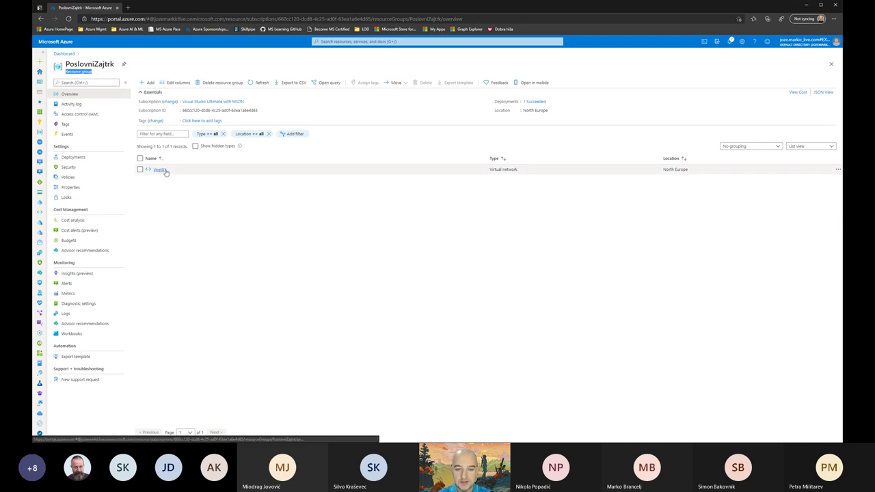
click(687, 171)
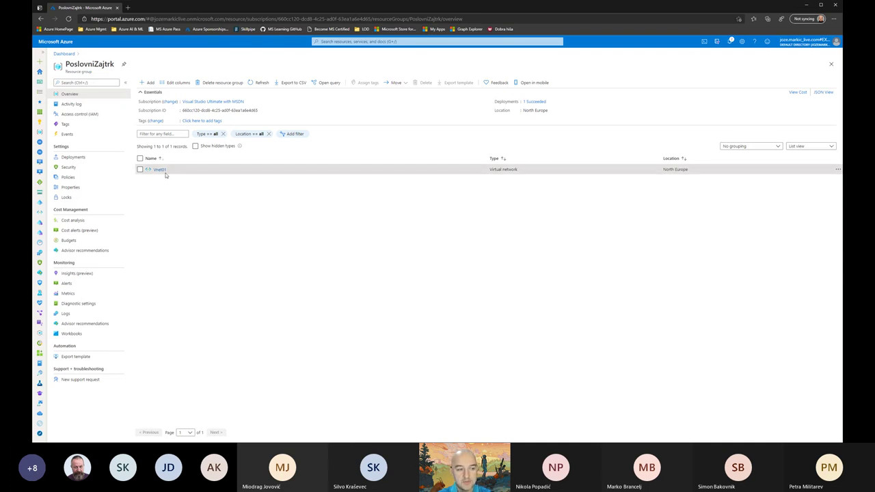
drag(170, 173, 153, 170)
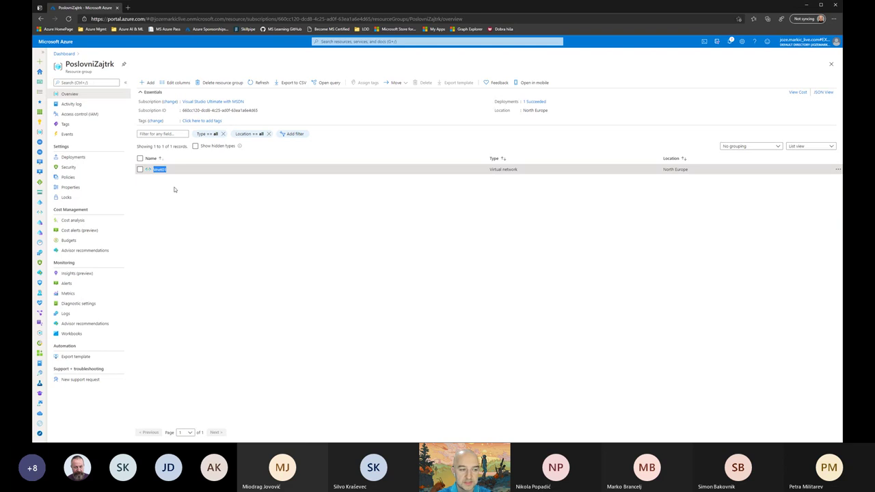
click(197, 204)
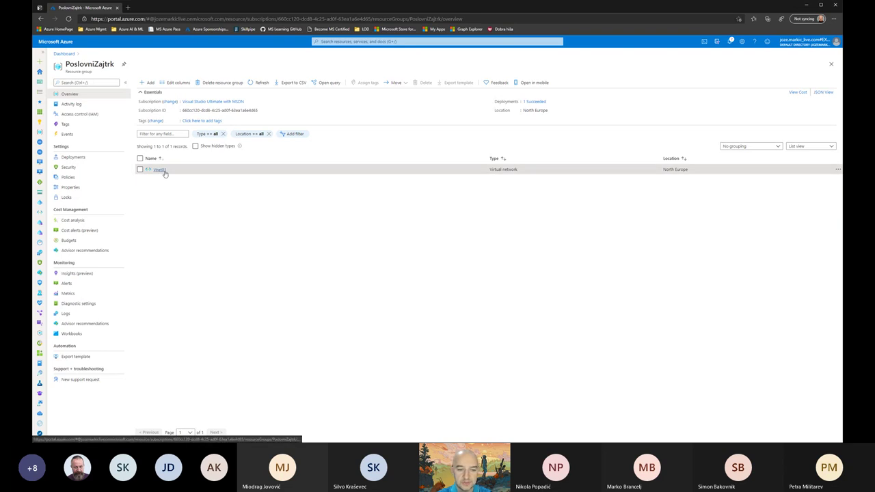
drag(518, 170, 489, 170)
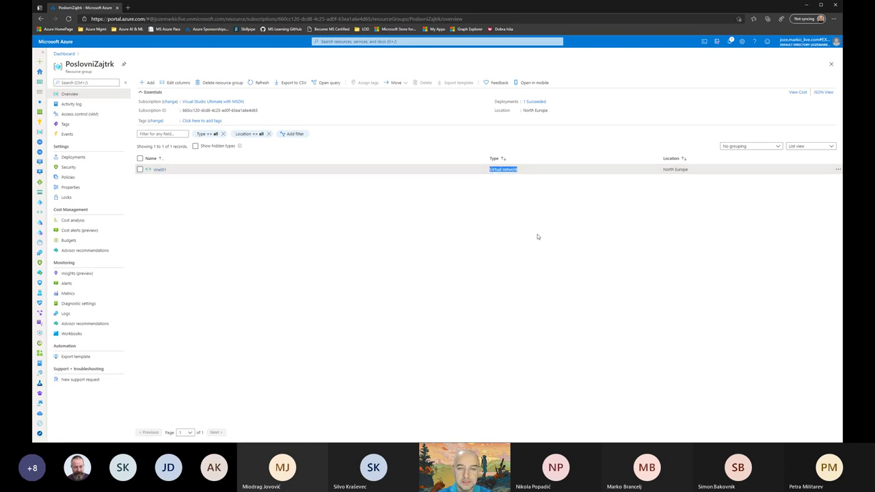
Step: Open the Vnet01 virtual network, check its address space in the overview, and open its address space settings
click(159, 170)
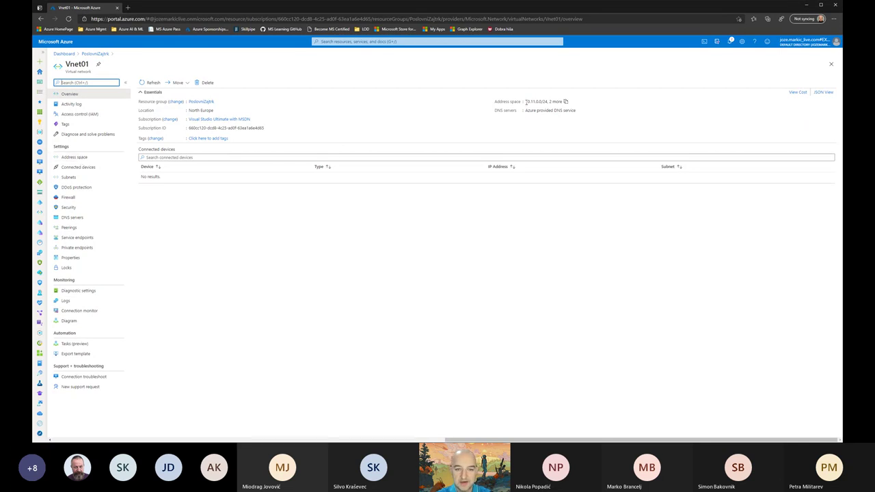
drag(526, 101, 549, 101)
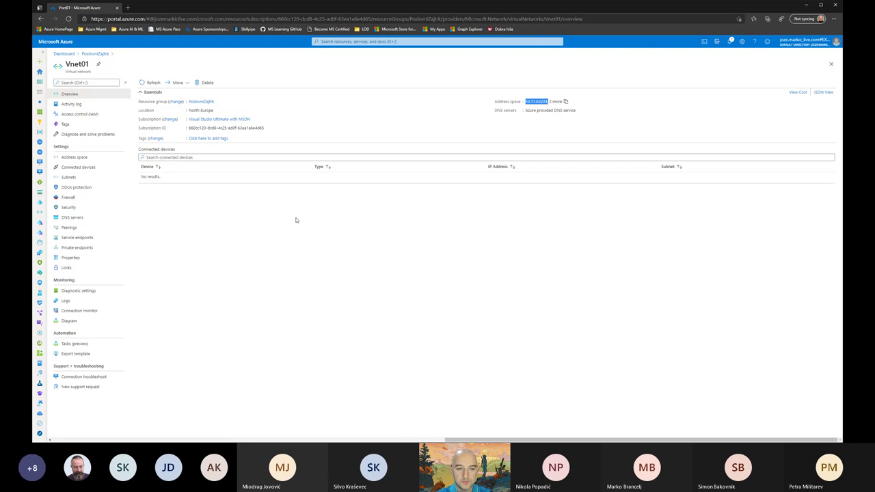
click(77, 158)
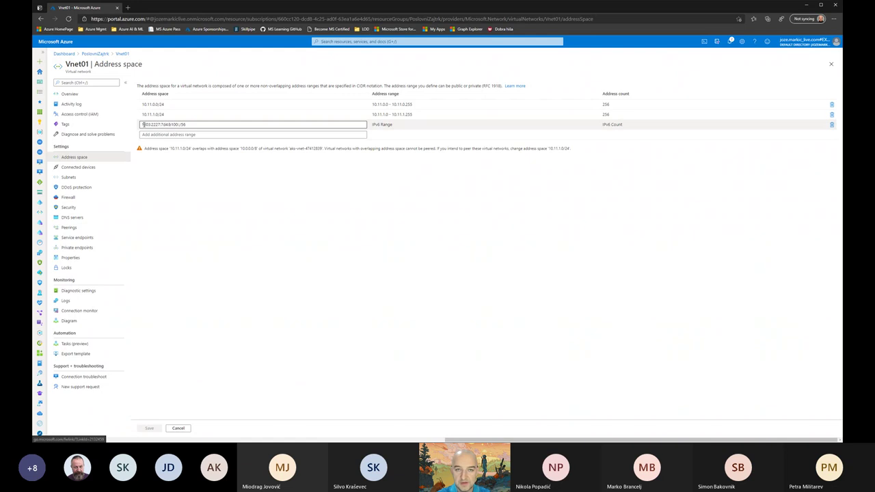
drag(143, 125, 147, 124)
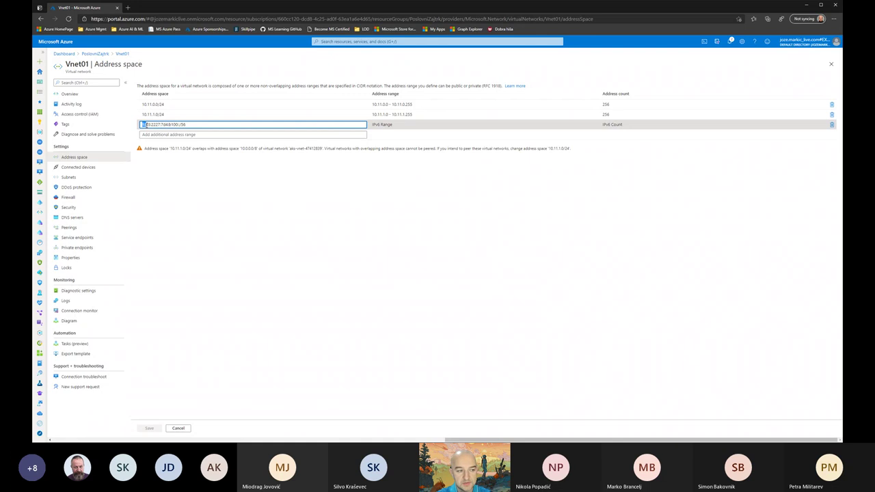
text(20)
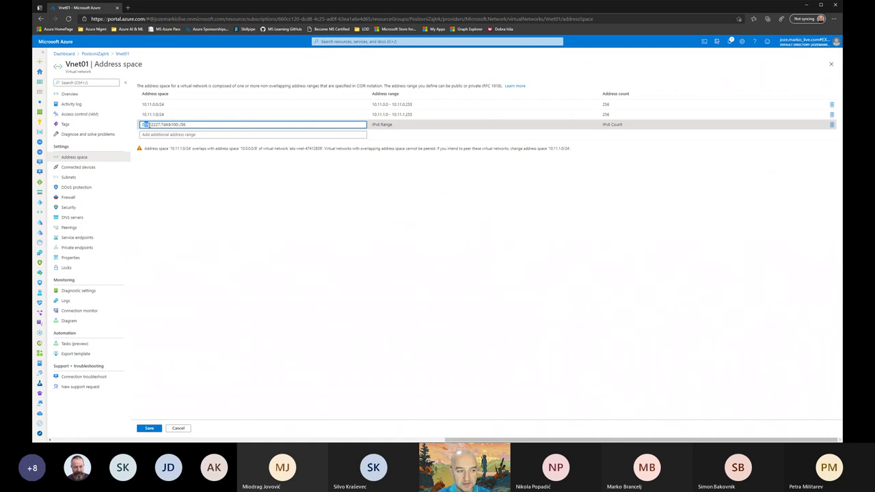
click(178, 428)
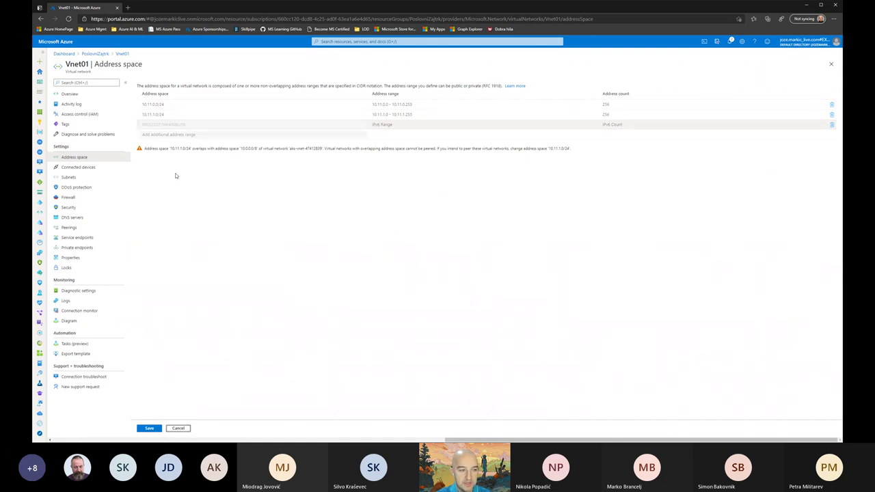
Step: Examine the leading groups of Vnet01's IPv6 address range that form its network prefix
click(148, 125)
drag(145, 124, 164, 124)
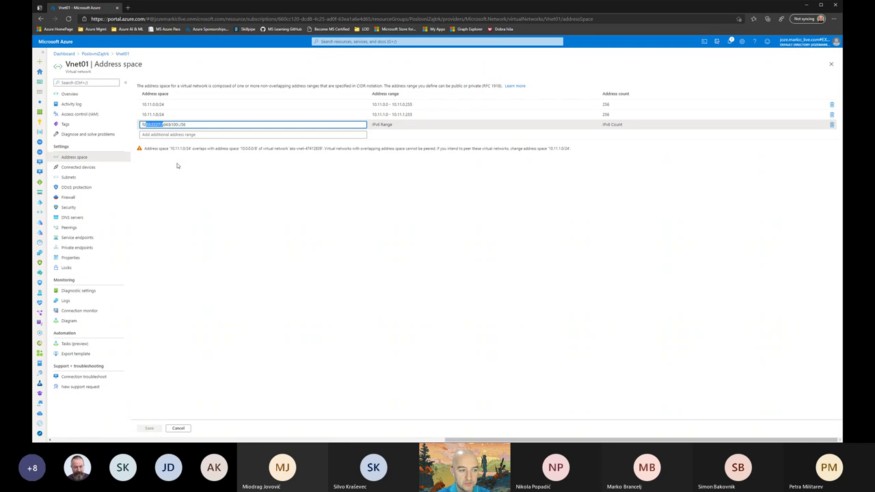
drag(145, 125, 169, 124)
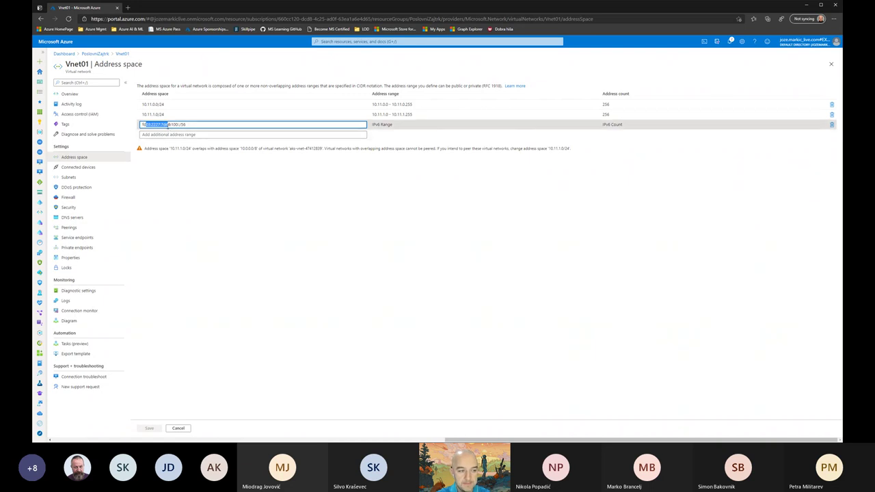
click(168, 125)
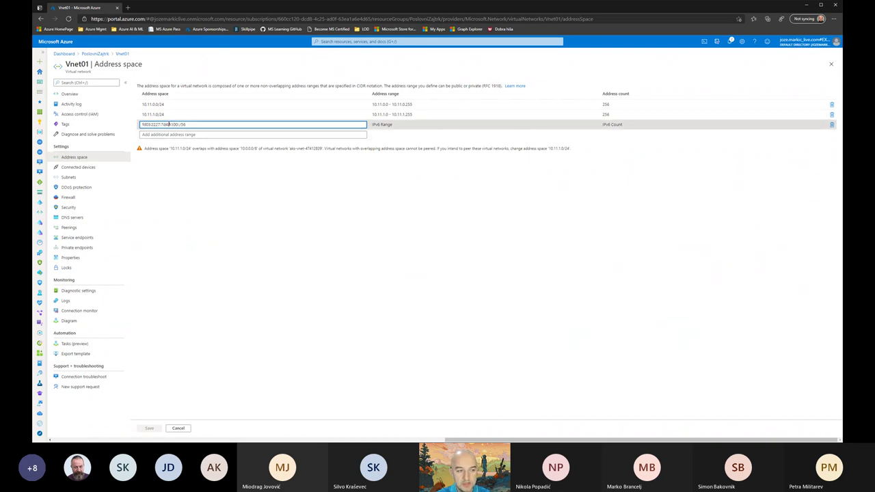
drag(168, 125, 142, 125)
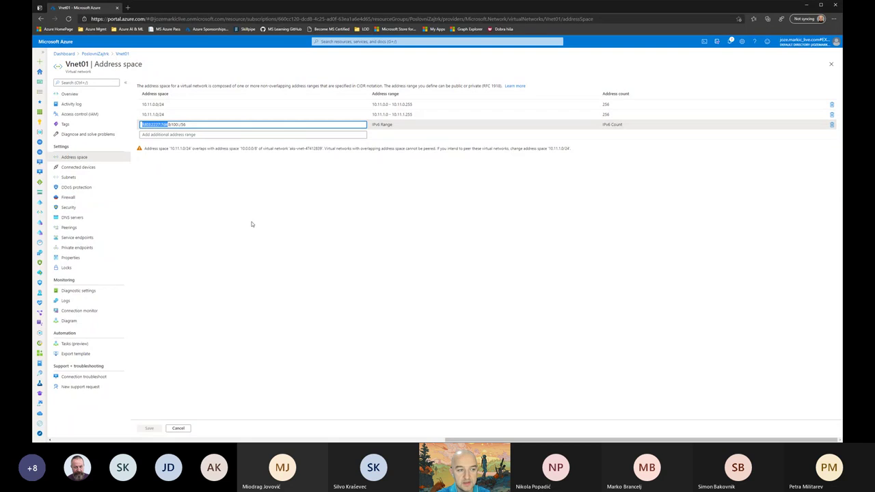
click(169, 124)
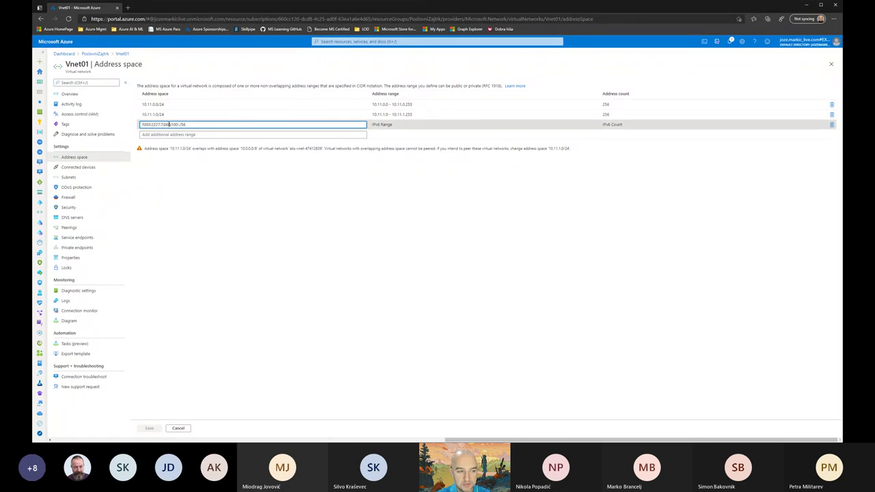
drag(169, 125, 141, 124)
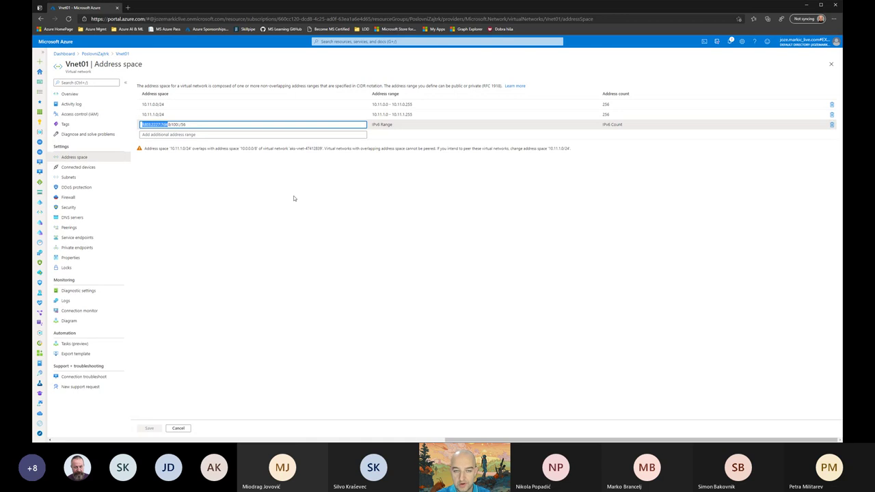
Step: Examine the octets and prefix length of Vnet01's first IPv4 address range for comparison
click(144, 104)
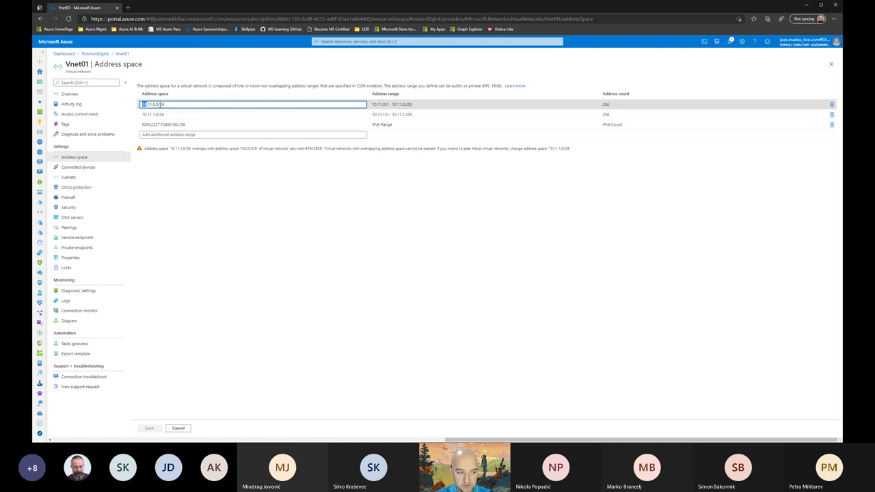
click(156, 104)
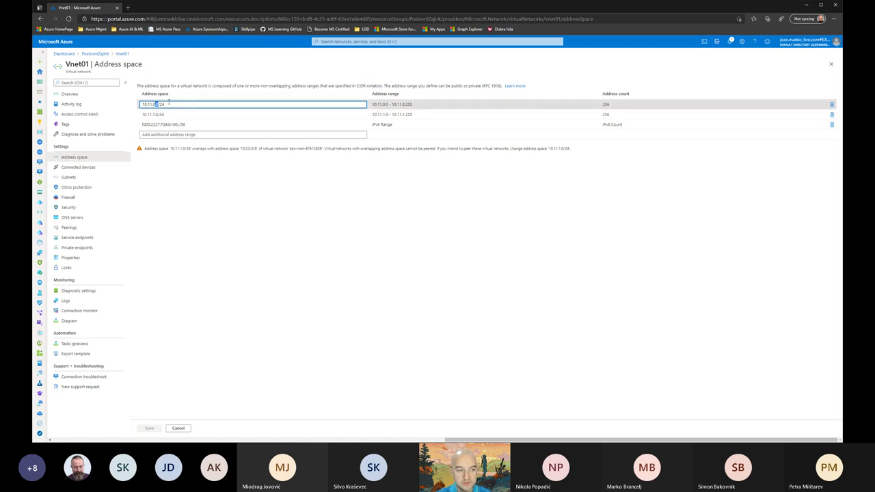
drag(166, 104, 140, 104)
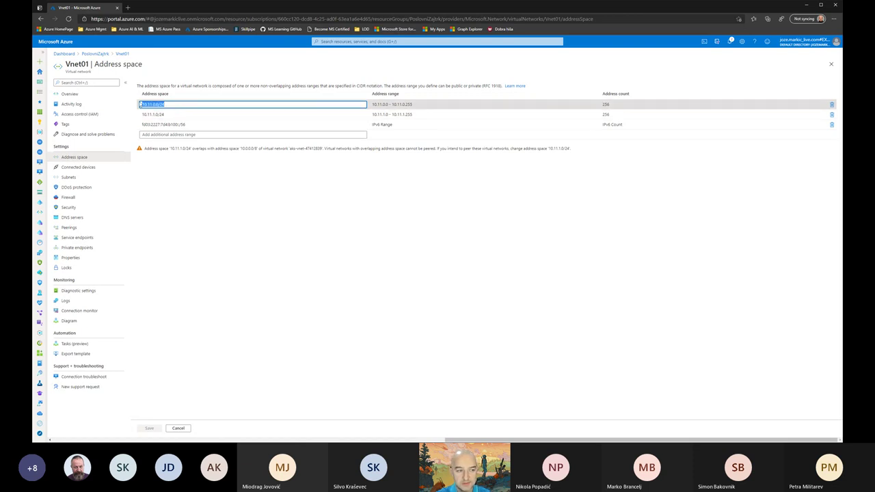
Step: Examine the fourth group of Vnet01's IPv6 address range, where the /56 prefix ends
click(172, 125)
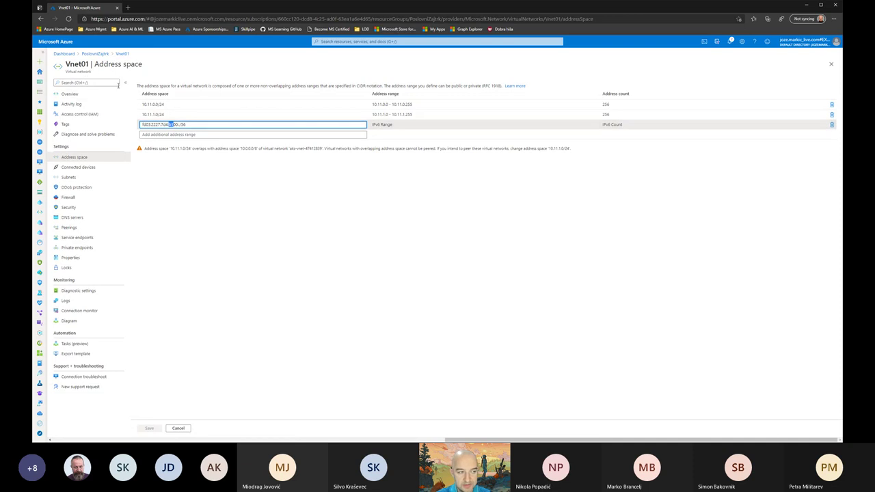
text(1)
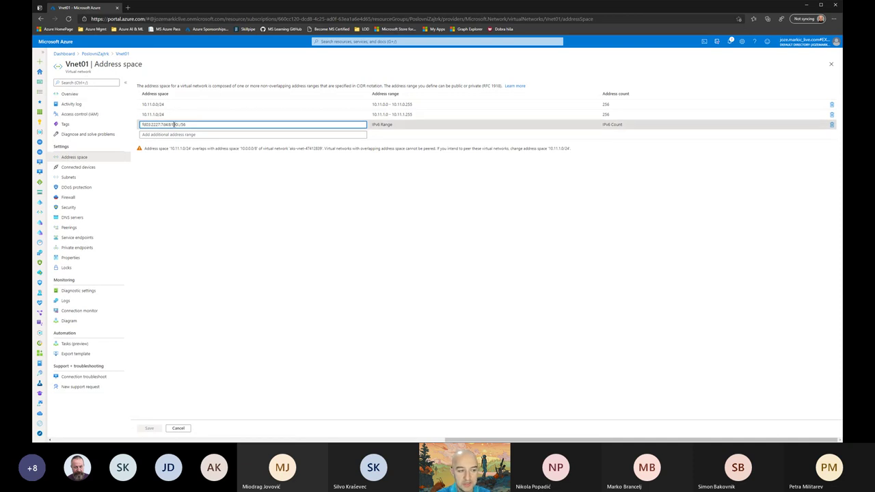
key(shift+Left)
key(shift+Left)
key(shift+Left)
key(shift+Left)
key(shift+Left)
key(shift+Left)
key(shift+Left)
key(shift+Left)
key(shift+Left)
key(shift+Left)
key(shift+Left)
key(shift+Left)
key(shift+Left)
key(shift+Left)
key(shift+Left)
key(shift+Left)
click(169, 125)
drag(172, 125, 175, 126)
text(100)
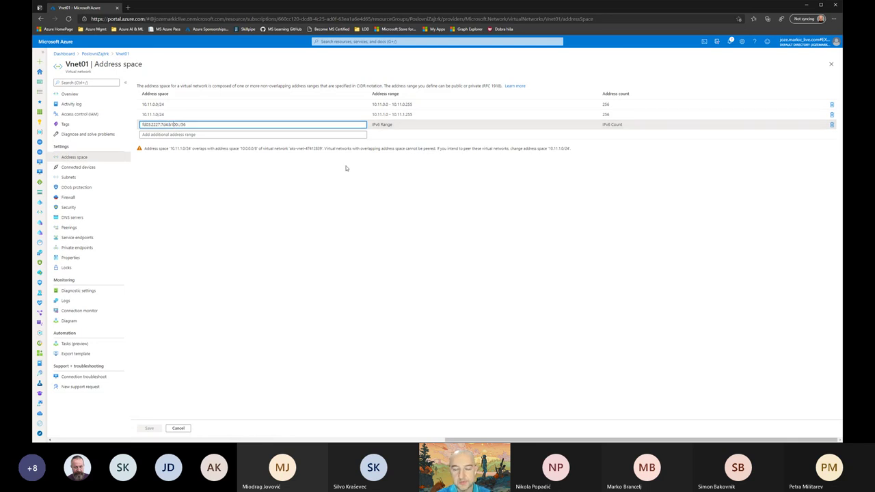
Step: Open Vnet01's subnets and check the IPv4 ranges assigned to Vnet01-Sub01 and Vnet01-Sub02
click(80, 179)
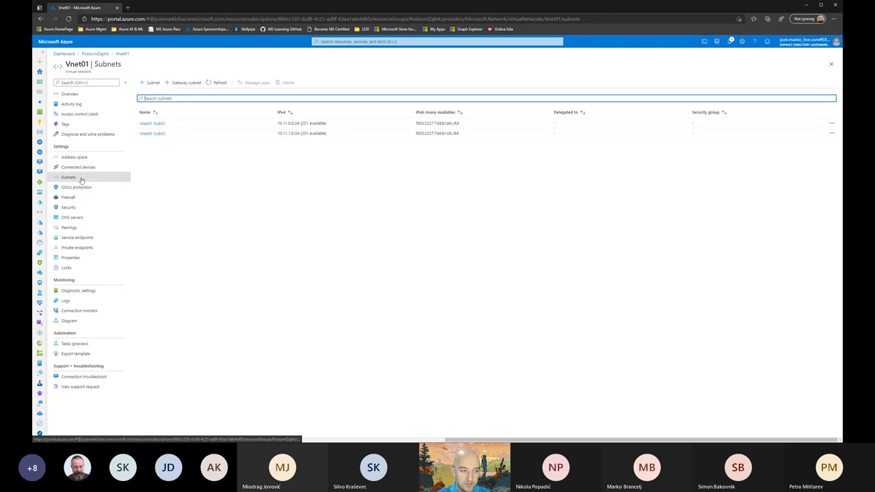
drag(301, 124, 287, 132)
click(288, 133)
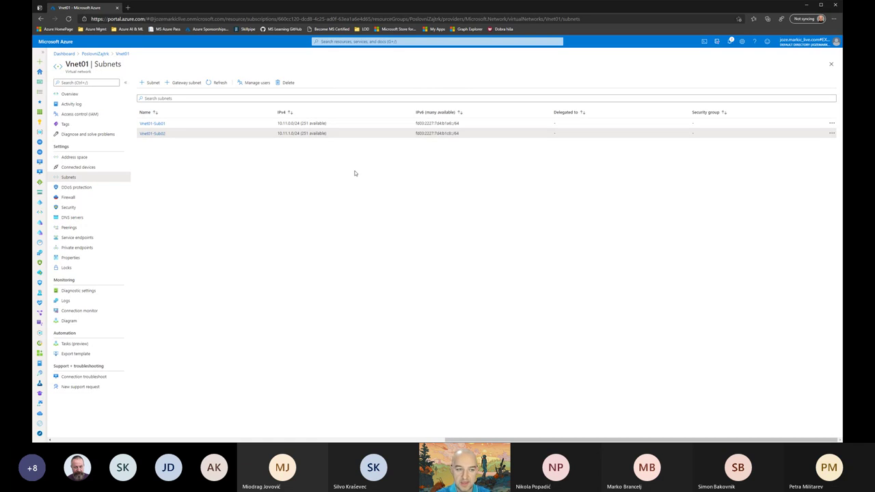
click(158, 123)
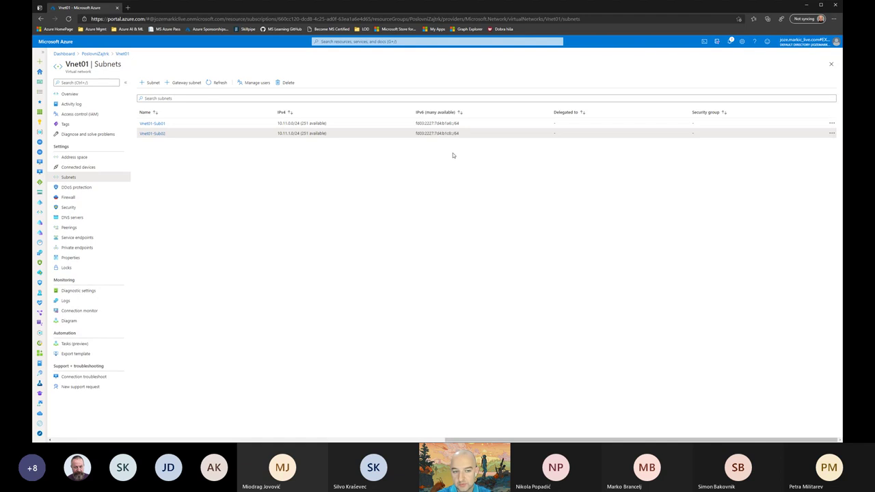
Step: Compare the IPv6 ranges of Vnet01-Sub01 and Vnet01-Sub02, focusing on the shared prefix and the differing digits in the fourth group
drag(415, 123, 449, 123)
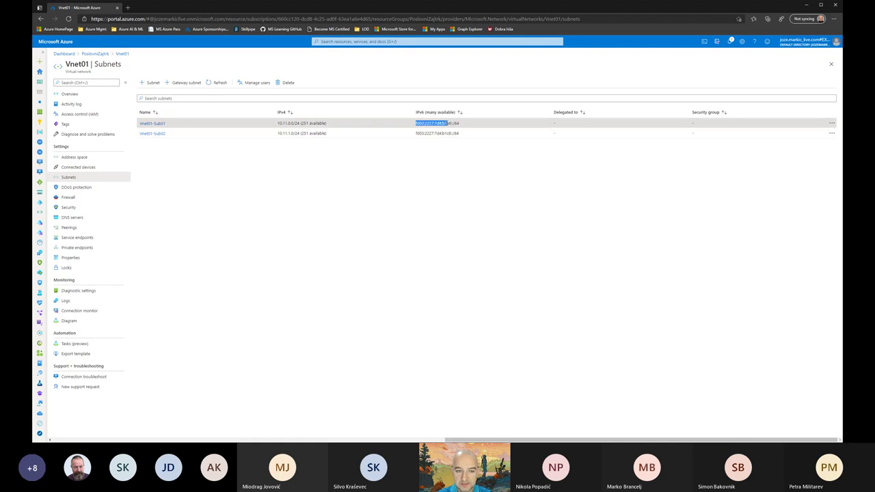
click(448, 123)
drag(462, 124, 451, 123)
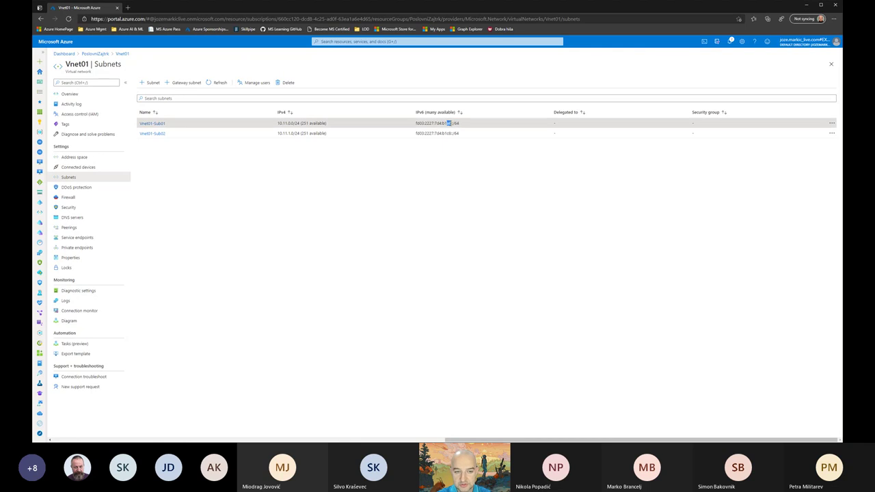
click(448, 133)
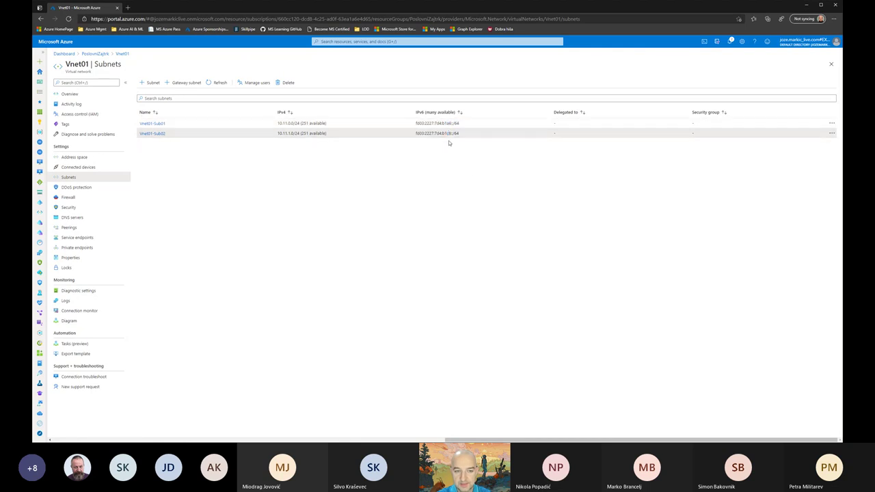
double_click(449, 133)
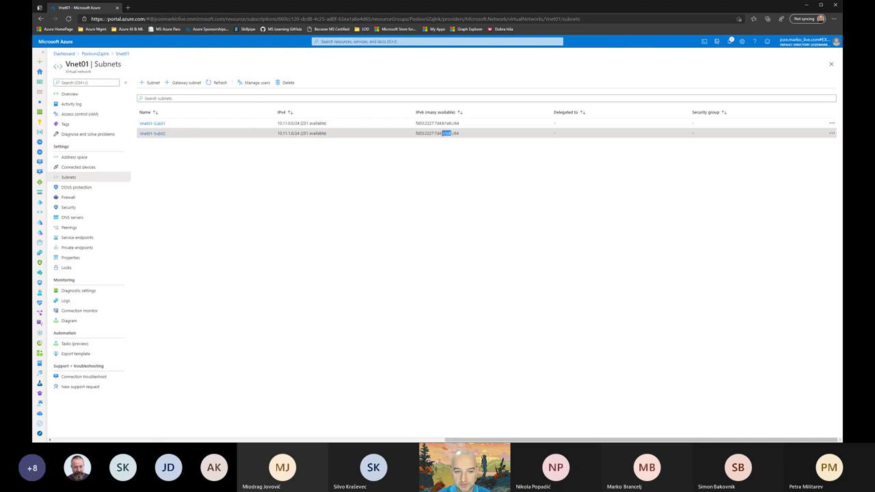
double_click(445, 123)
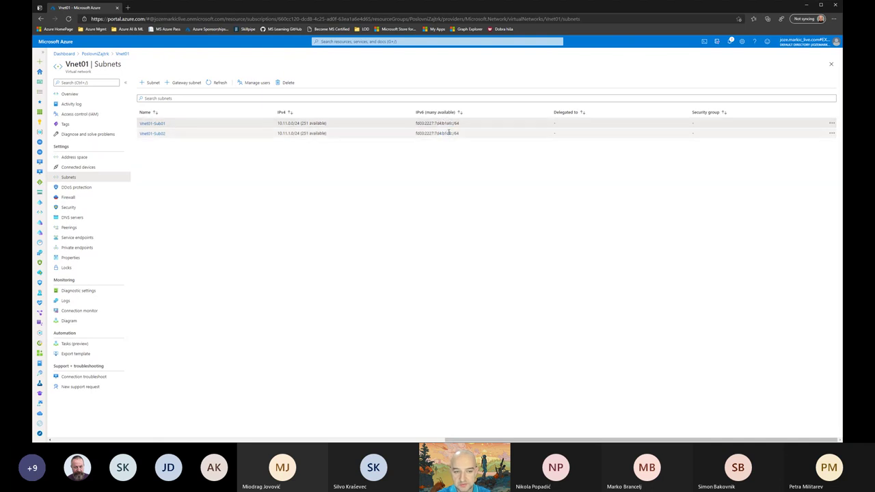
drag(449, 133, 416, 134)
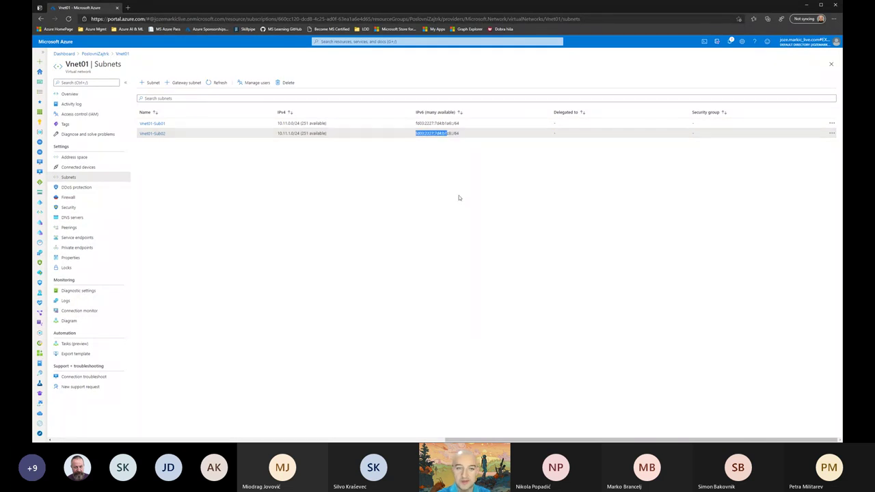
click(478, 152)
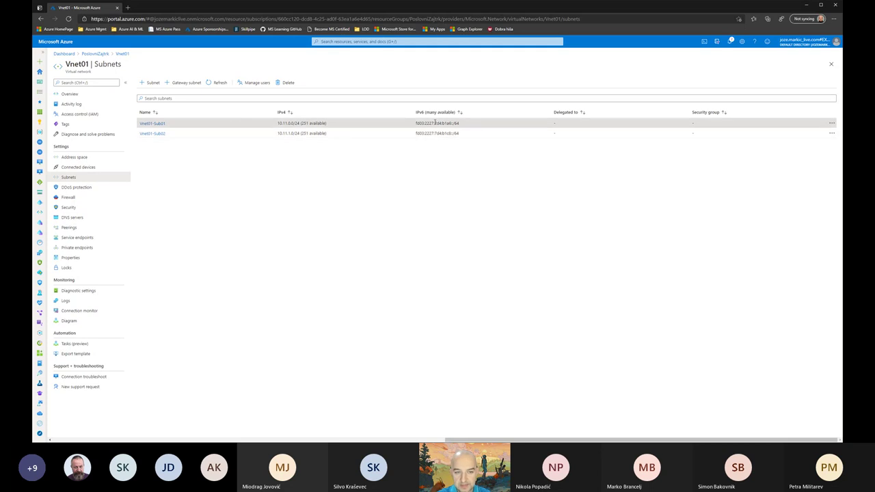
Step: Compare the third group of the IPv6 ranges of Vnet01-Sub01 and Vnet01-Sub02, and inspect Vnet01-Sub02's complete IPv6 range
drag(435, 123, 441, 123)
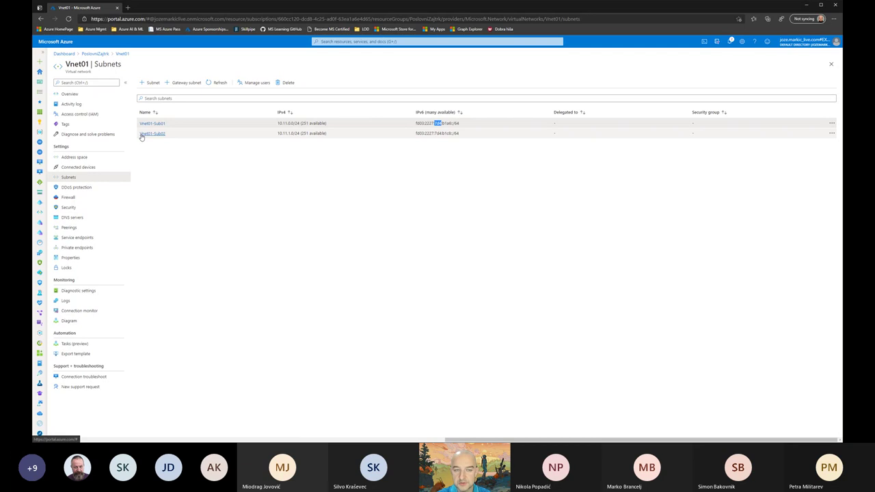
click(436, 123)
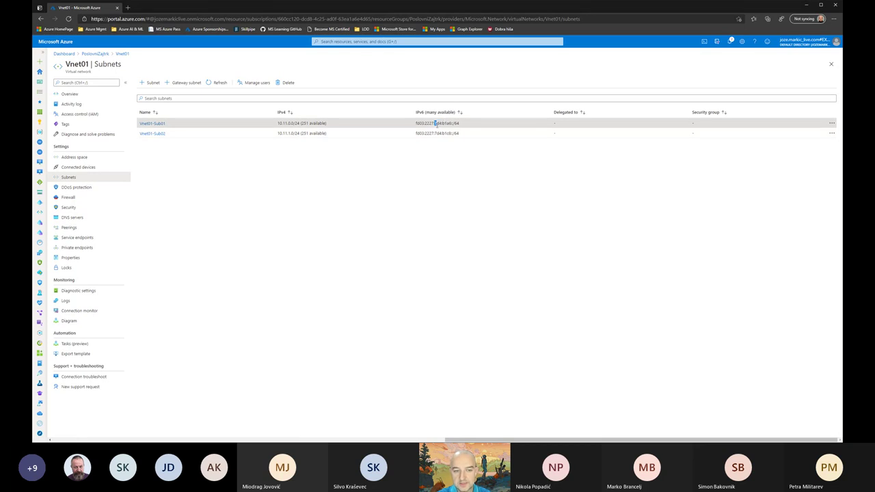
drag(436, 123, 441, 123)
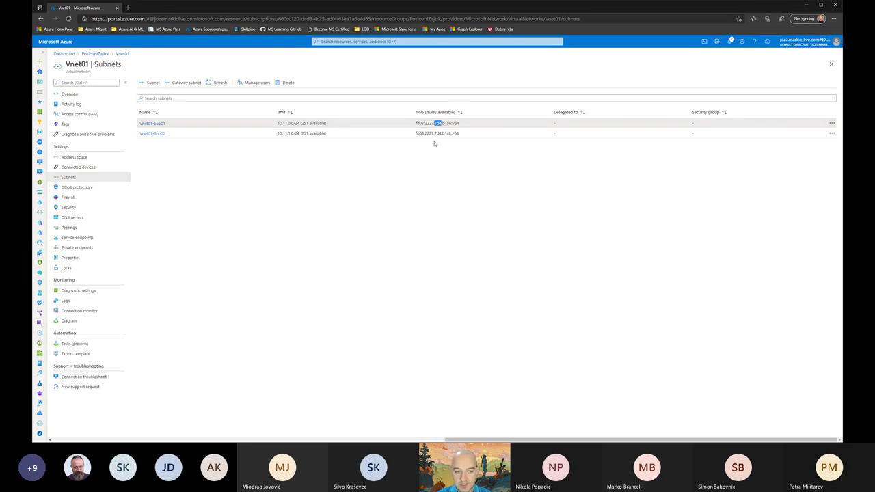
drag(435, 132, 433, 132)
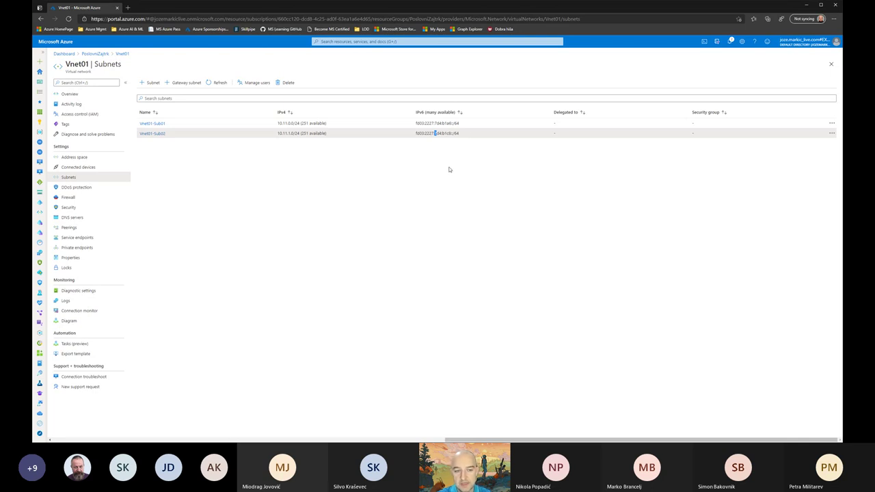
drag(459, 134, 458, 168)
click(416, 135)
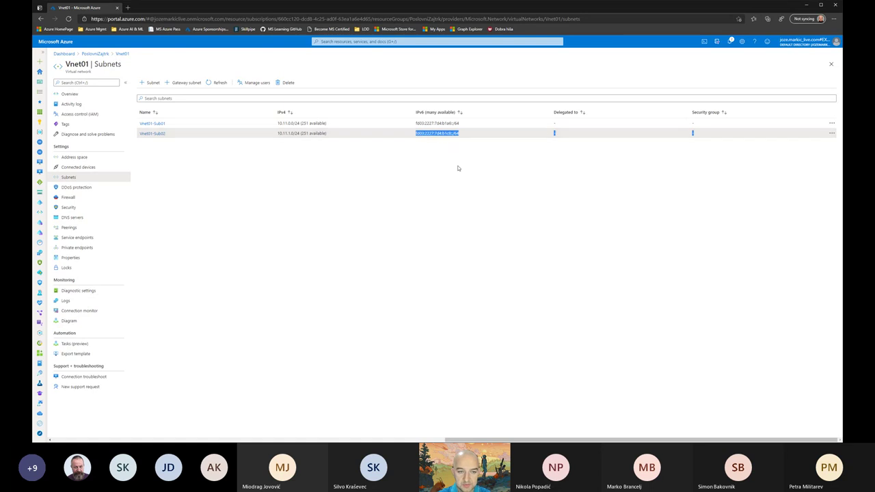
click(458, 169)
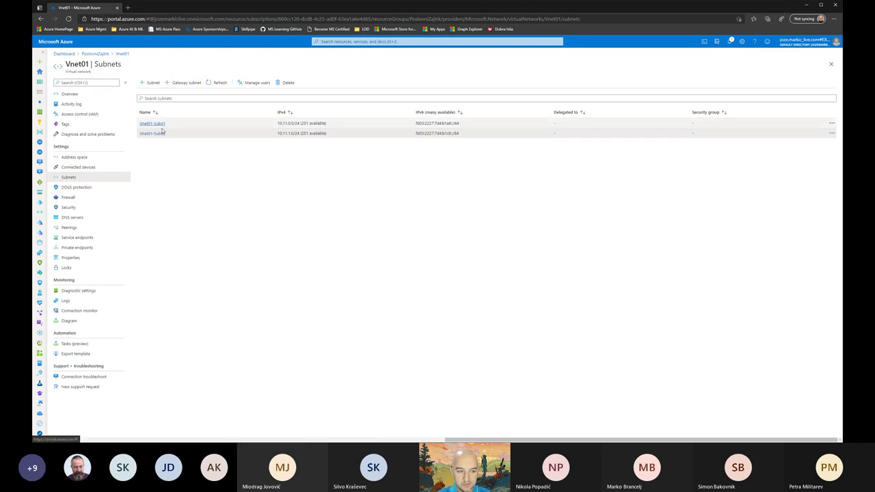
Step: Revisit Vnet01's address space and subnets, examine the fixed name in the gateway subnet form, and close the form without saving
click(74, 159)
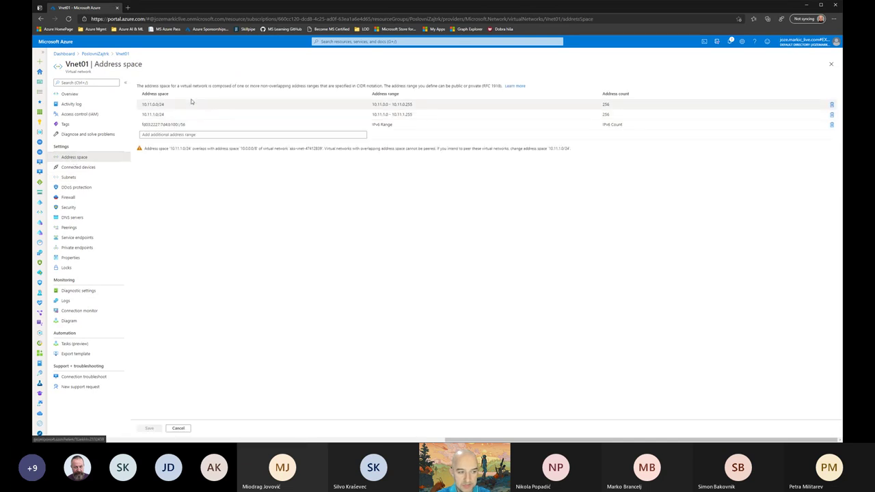
click(73, 178)
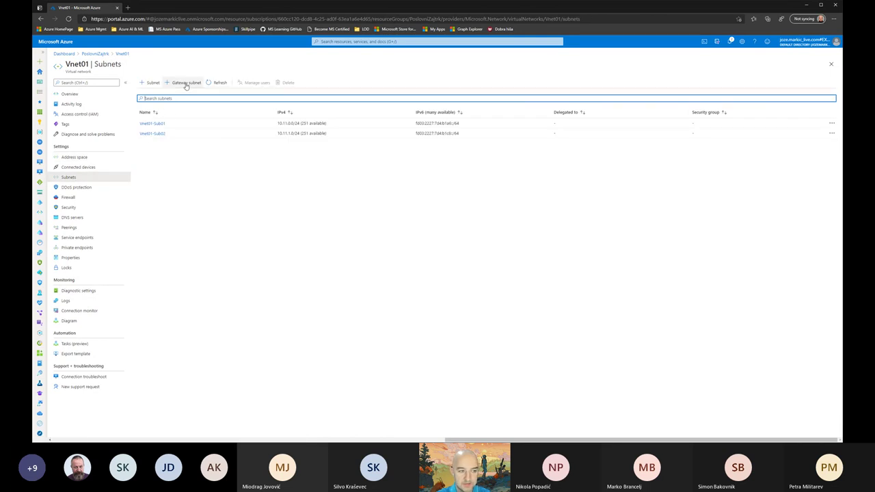
click(186, 83)
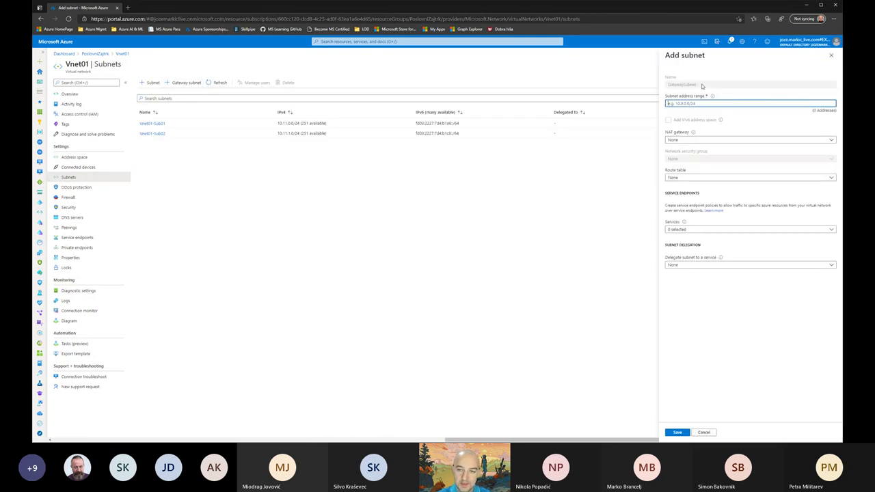
drag(701, 86, 665, 85)
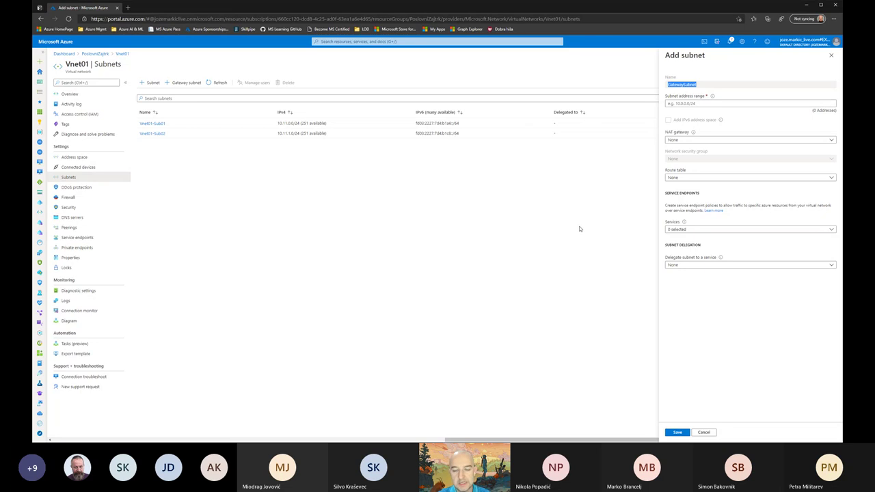
click(698, 86)
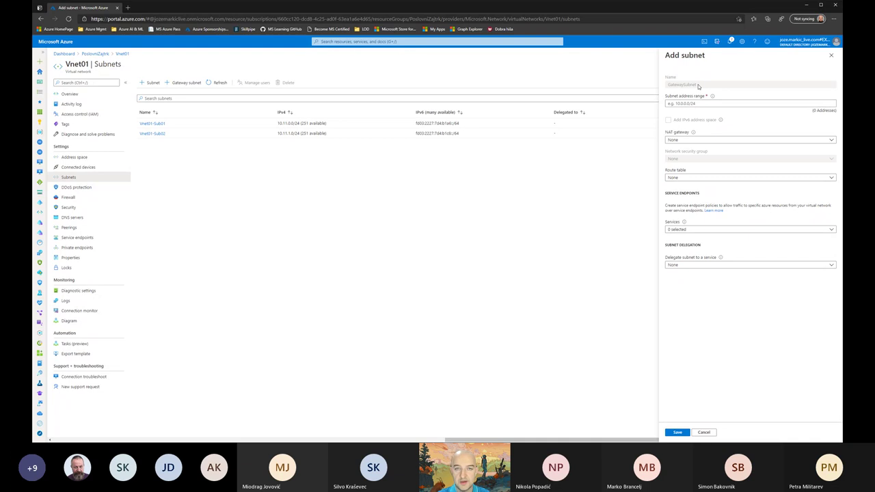
double_click(681, 85)
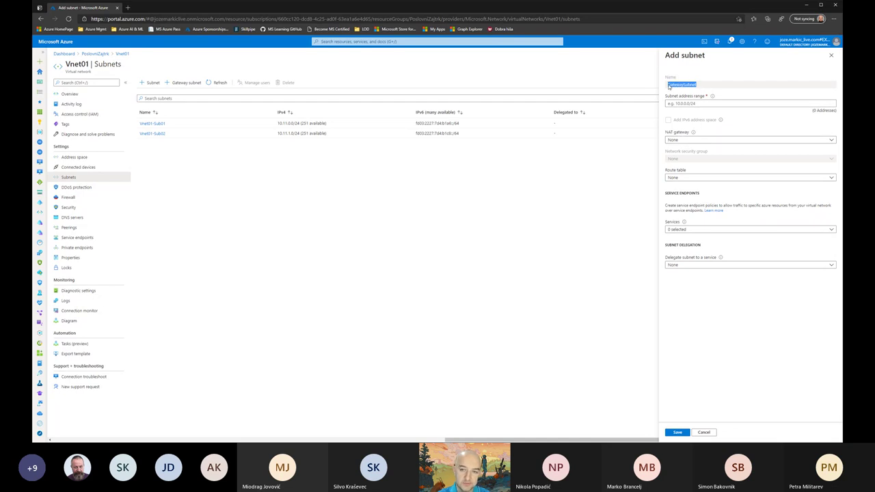
key(alt+Tab)
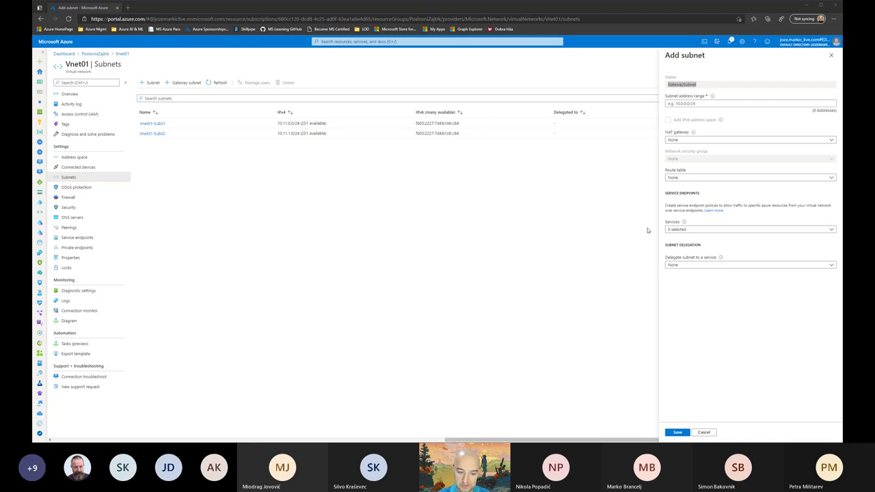
click(833, 59)
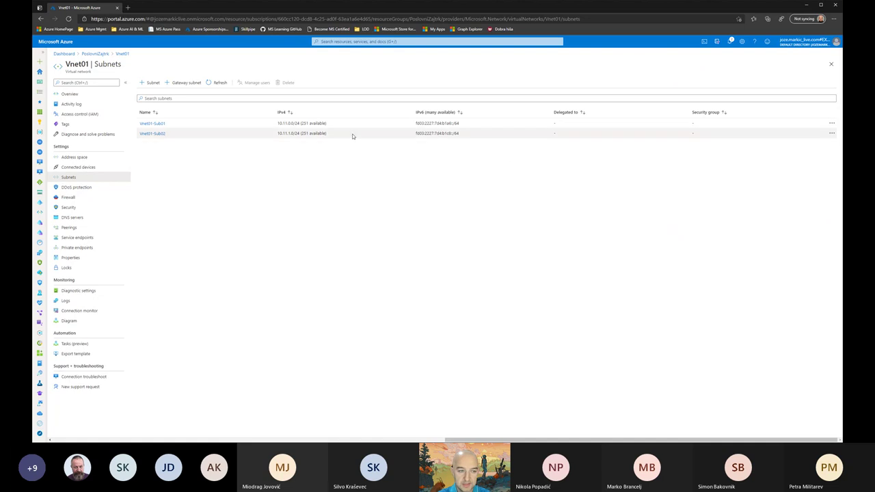
Step: Check the address count of Vnet01's first IPv4 range in its address space and return to the subnets list
click(69, 157)
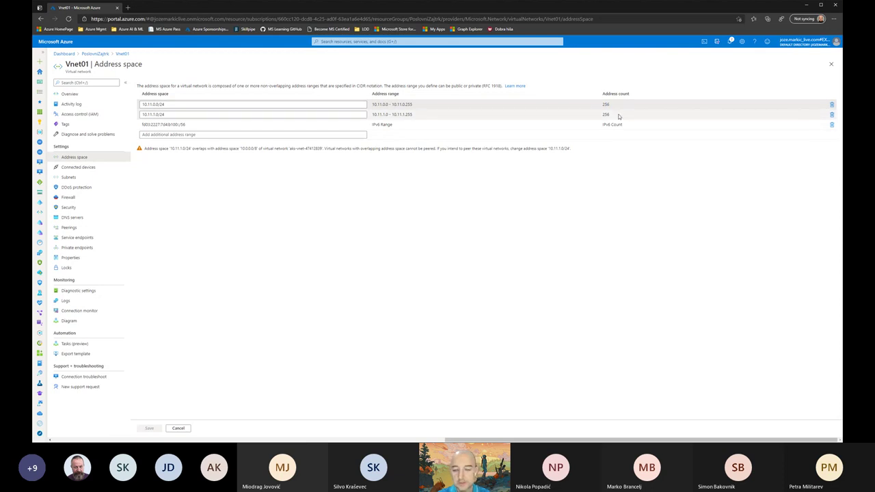
drag(619, 104, 602, 104)
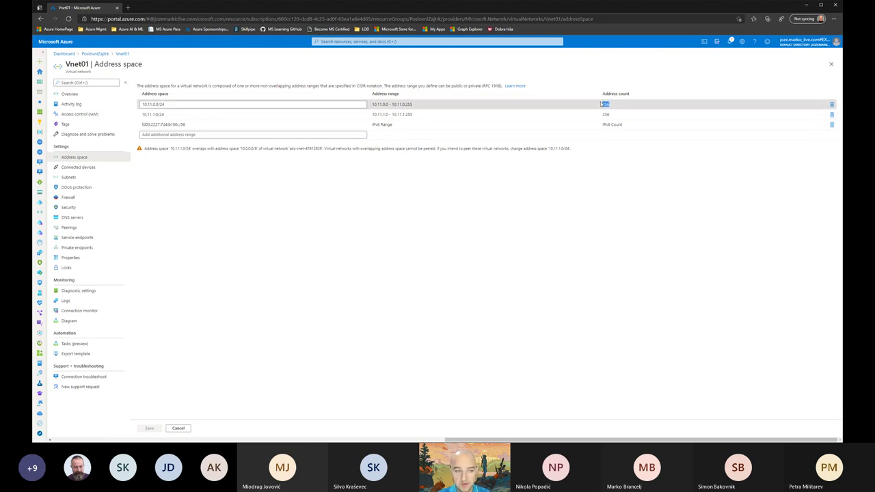
click(617, 227)
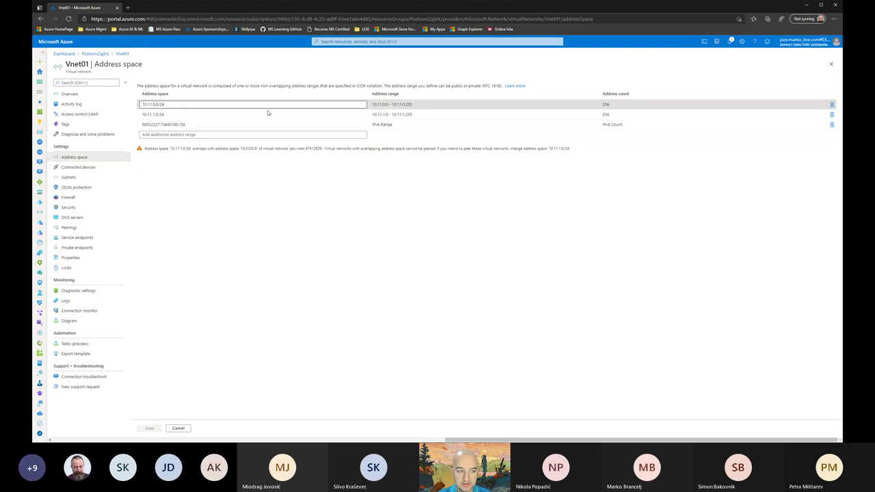
click(155, 104)
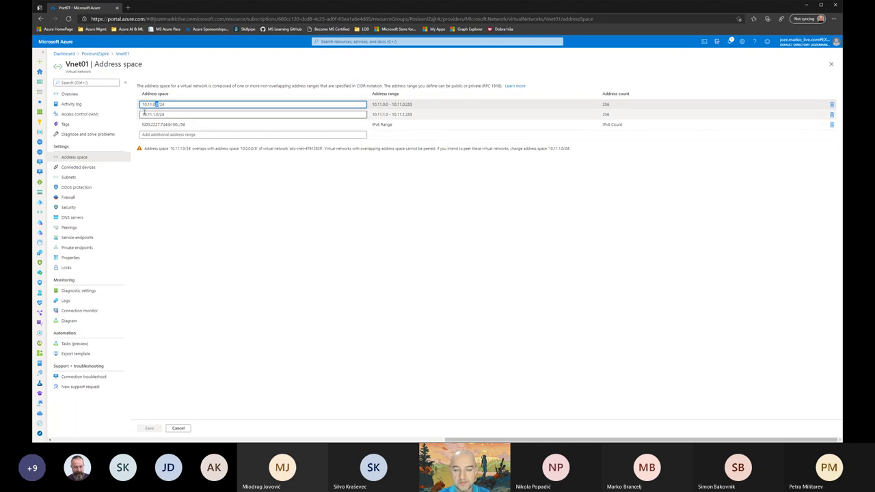
double_click(606, 104)
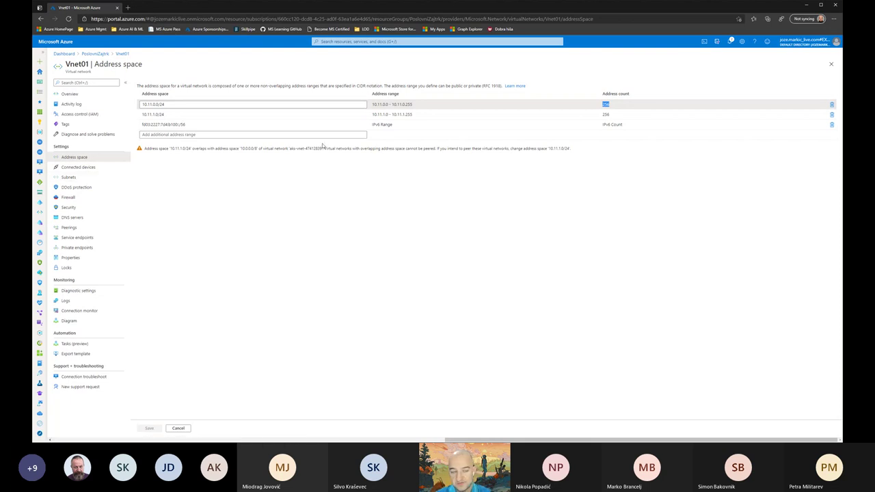
click(74, 179)
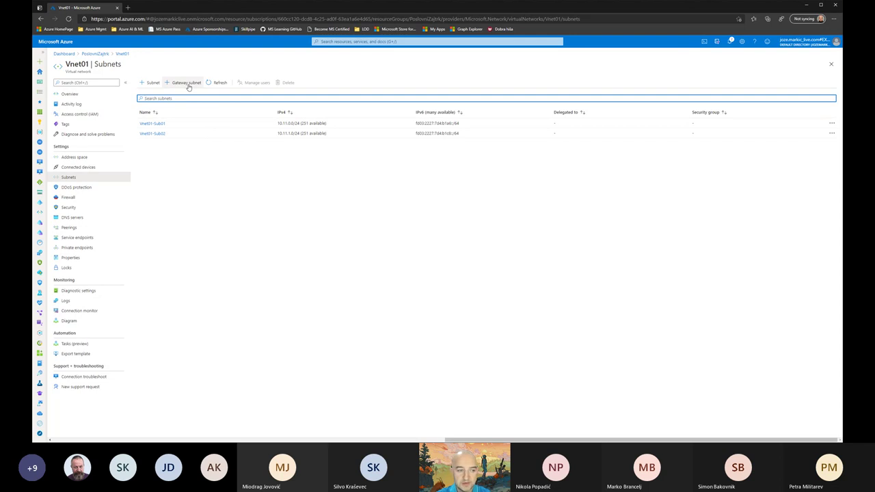
Step: Switch to the IPSubnetter calculator and raise the mask for the 10.11.0.0 network to 30 bits
key(alt+Tab)
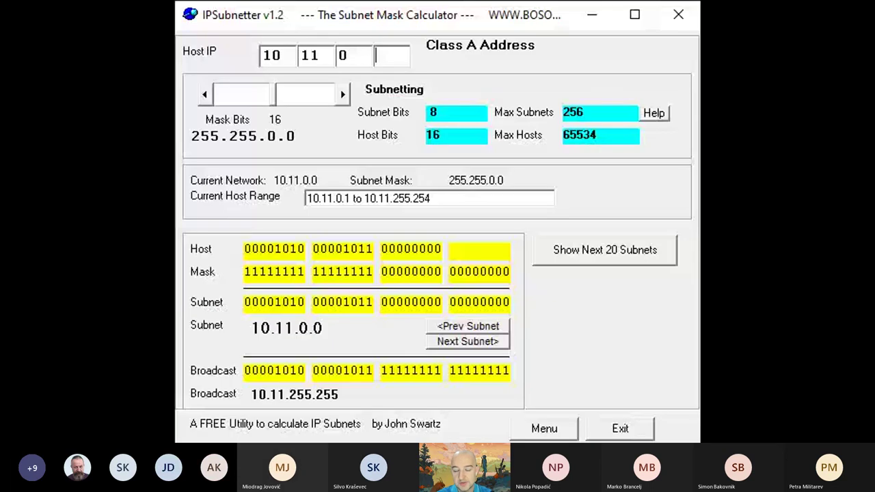
click(342, 95)
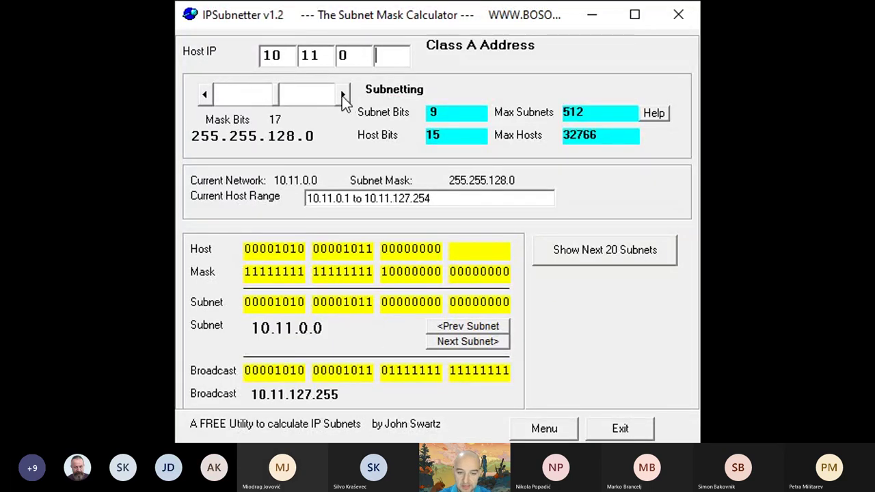
click(342, 95)
click(343, 95)
click(343, 95)
click(342, 95)
click(342, 95)
click(343, 95)
click(342, 95)
click(343, 95)
click(342, 95)
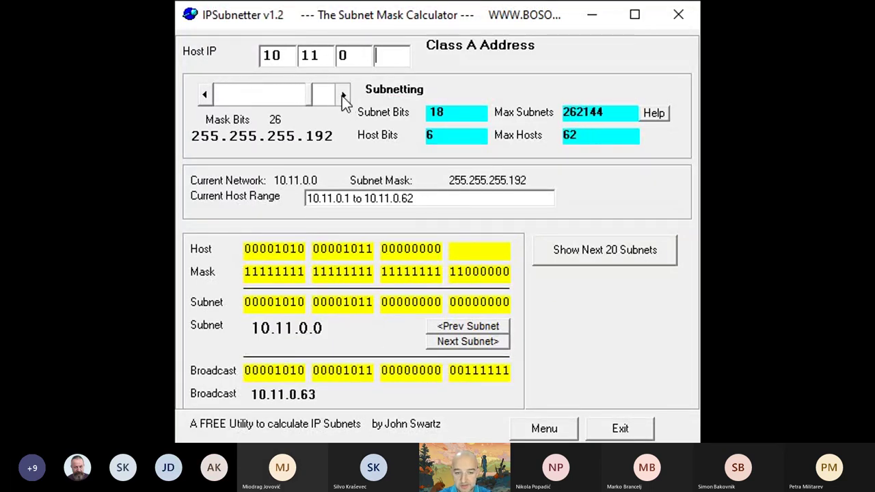
click(342, 95)
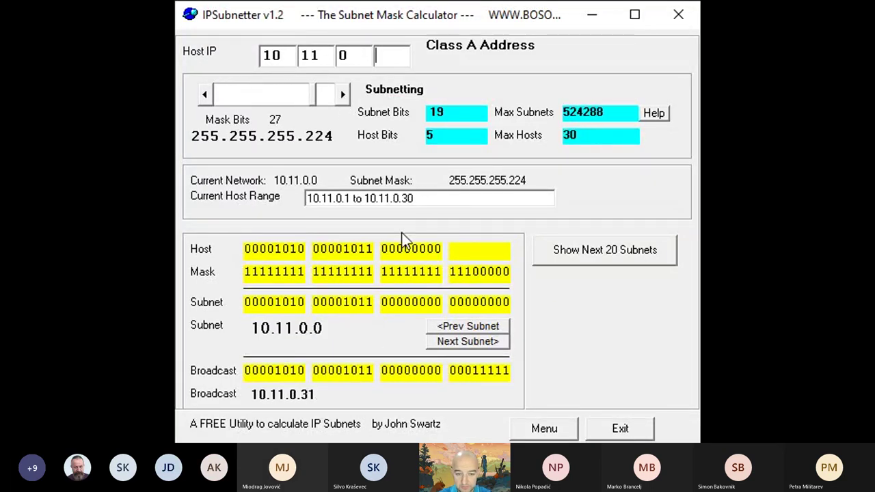
click(342, 95)
click(343, 95)
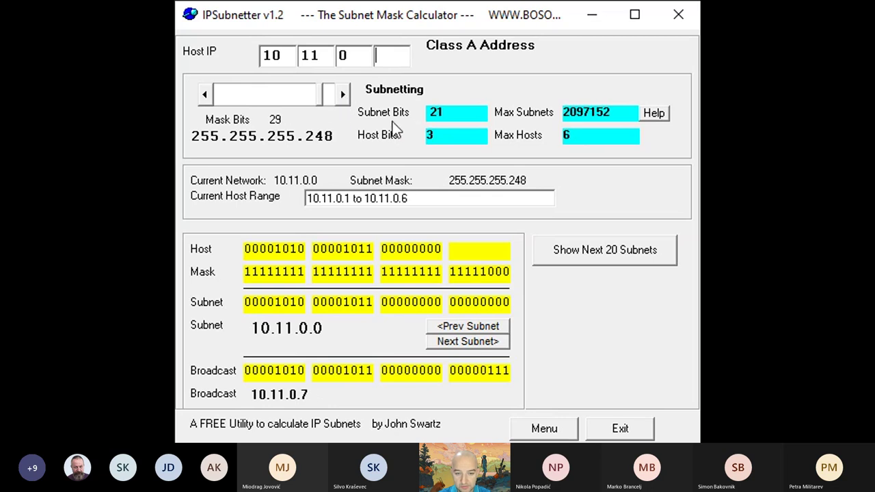
click(342, 95)
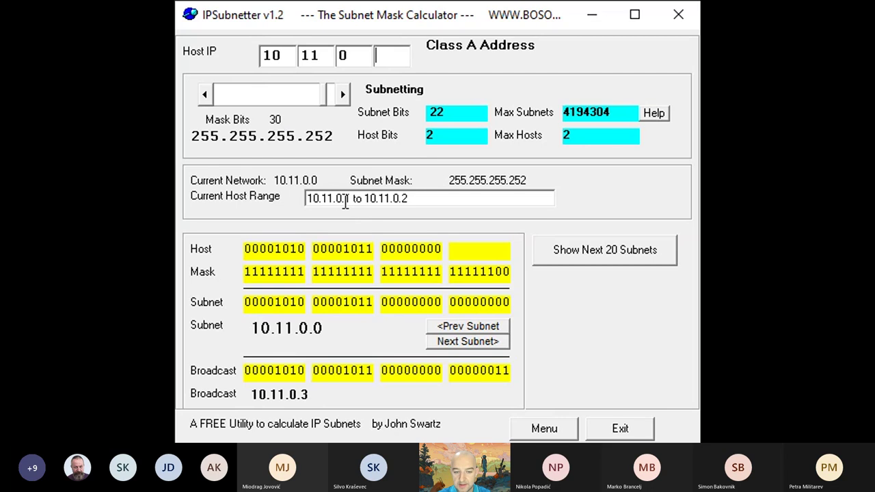
Step: Set the mask to 29 bits and examine the first and last addresses of the current host range
click(208, 95)
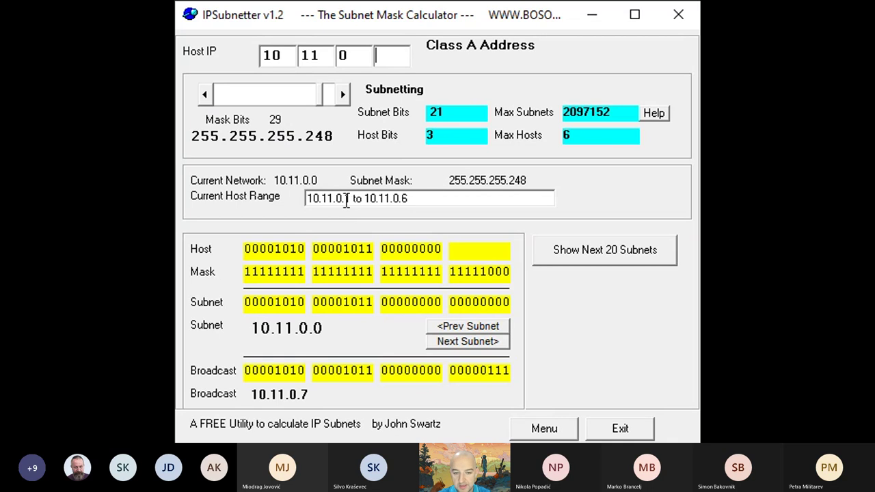
drag(343, 198, 353, 199)
drag(408, 198, 394, 198)
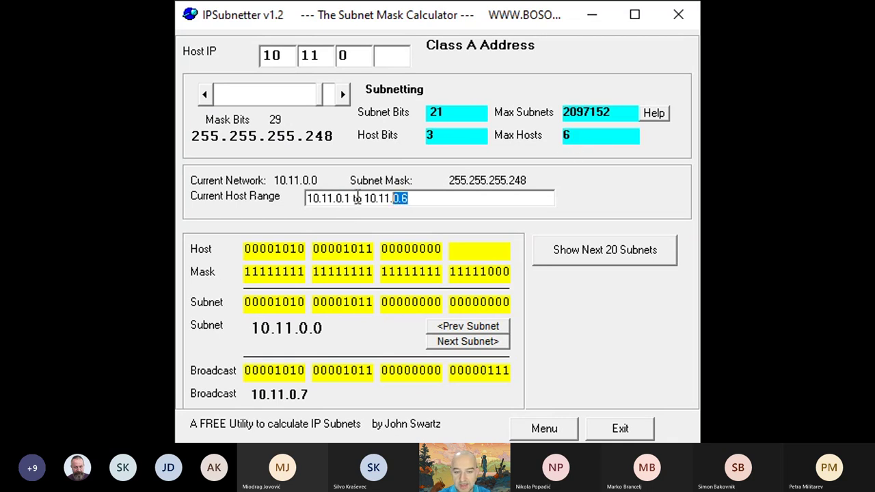
click(417, 200)
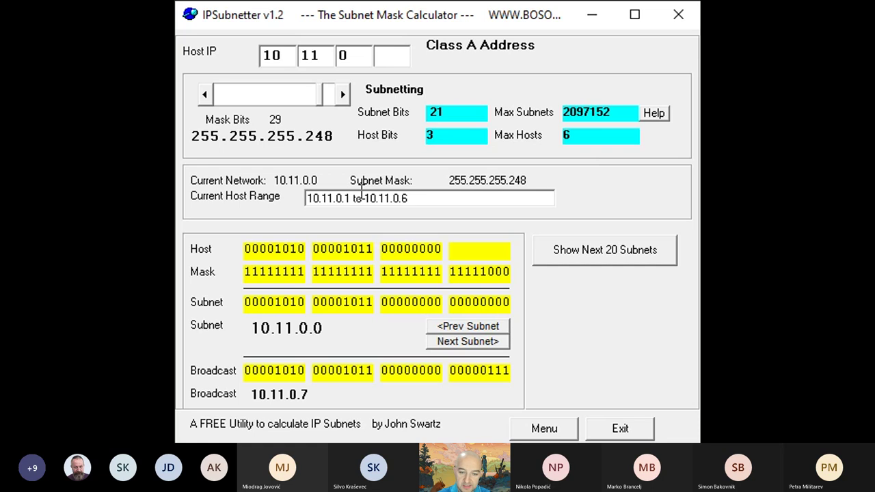
drag(408, 199, 400, 199)
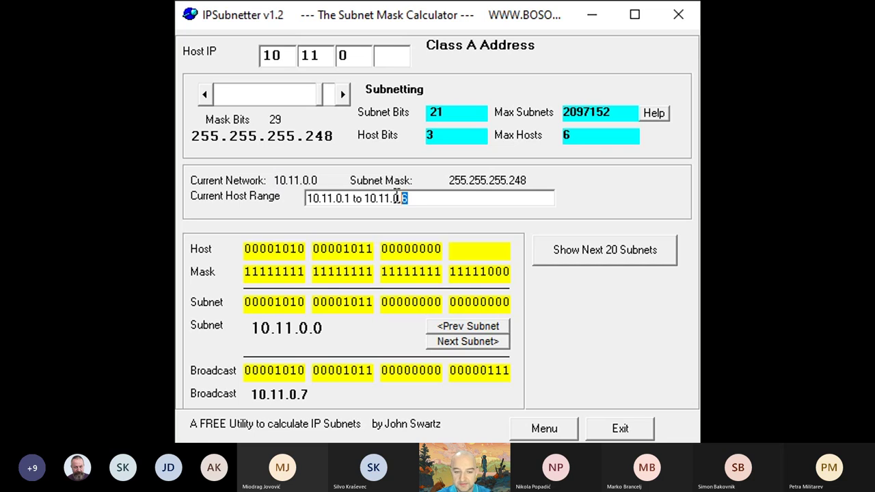
drag(434, 200, 367, 200)
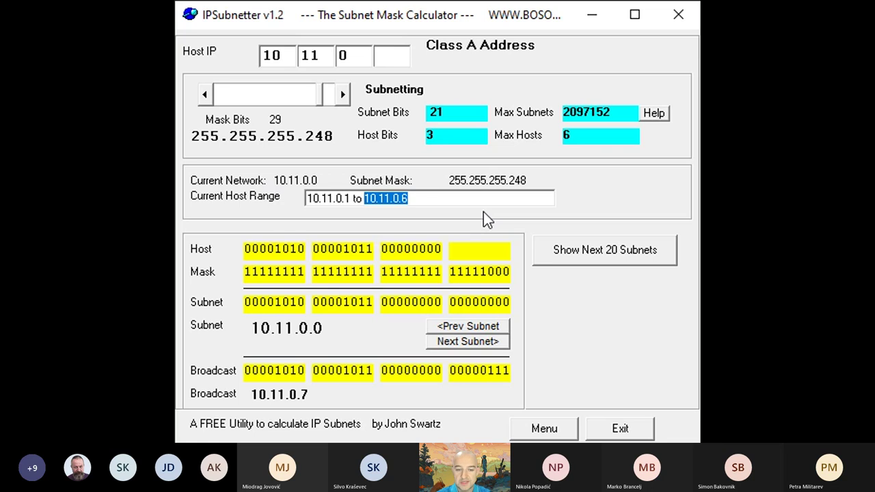
click(434, 200)
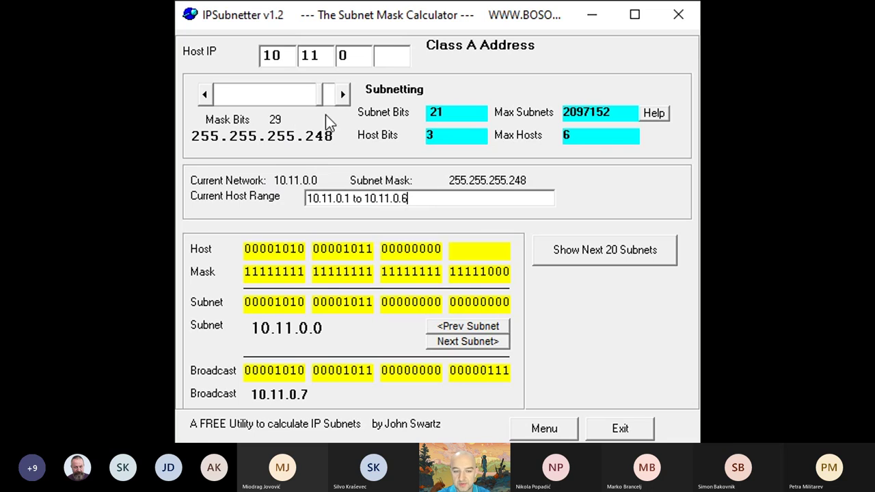
Step: Compare the host ranges for 28-bit and 27-bit masks and return the mask to 29 bits
click(207, 96)
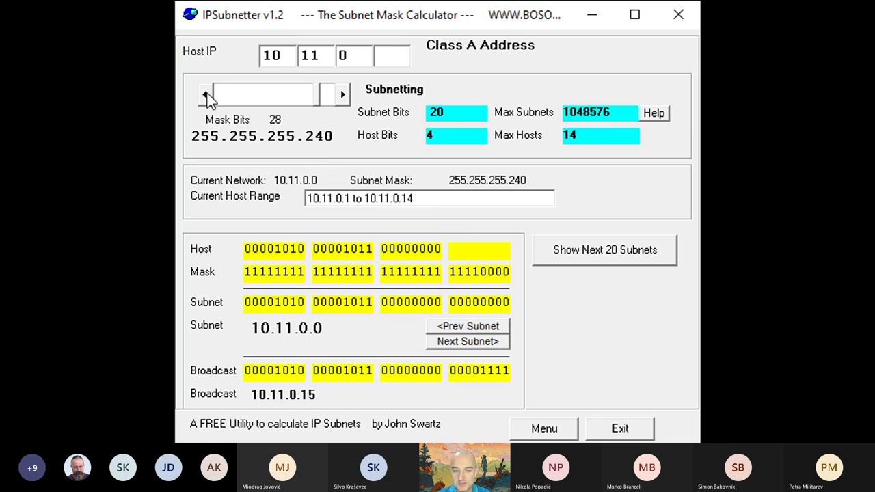
click(206, 96)
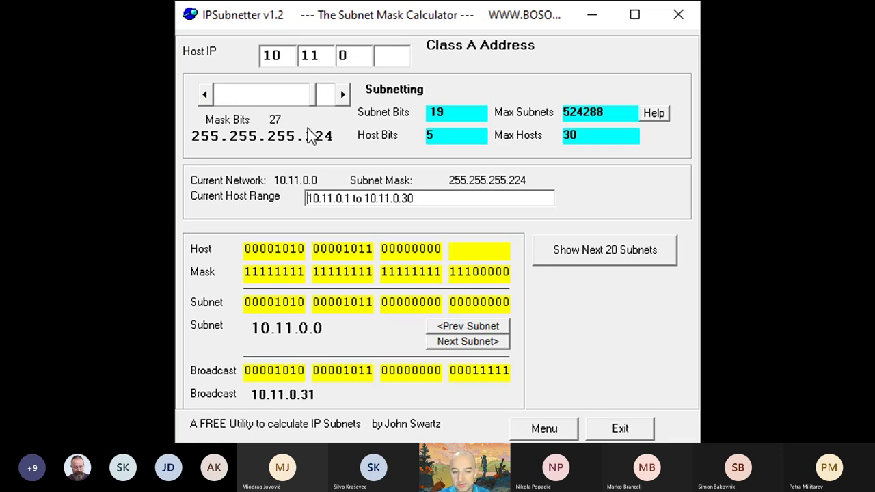
click(343, 94)
click(343, 95)
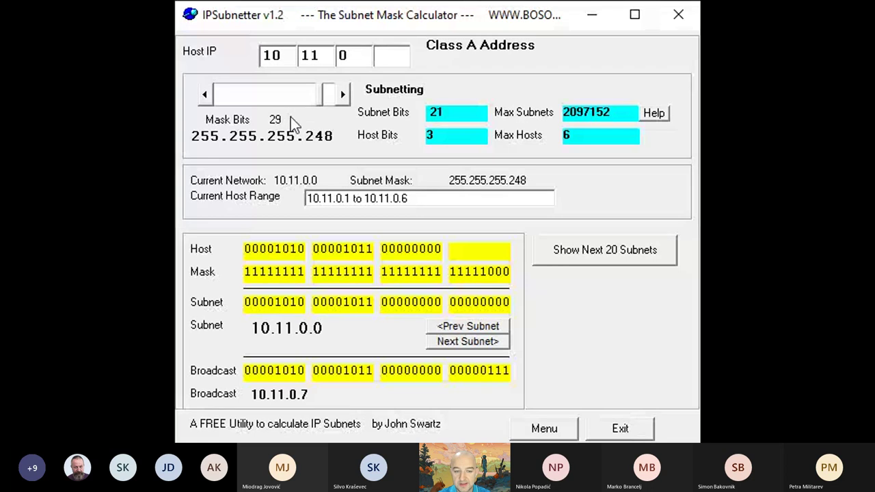
Step: Lower the 10.11.0.0 network's mask to 27 bits to check its host range, and close the subnet calculator
click(209, 96)
click(208, 95)
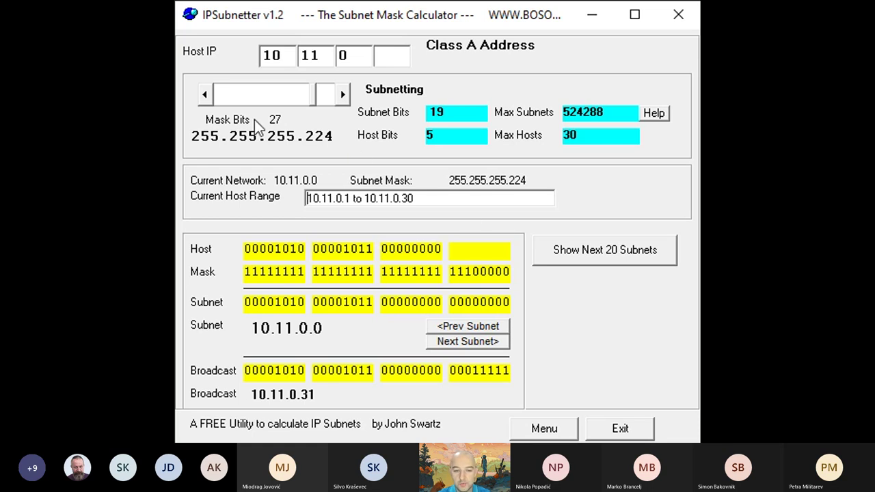
click(620, 429)
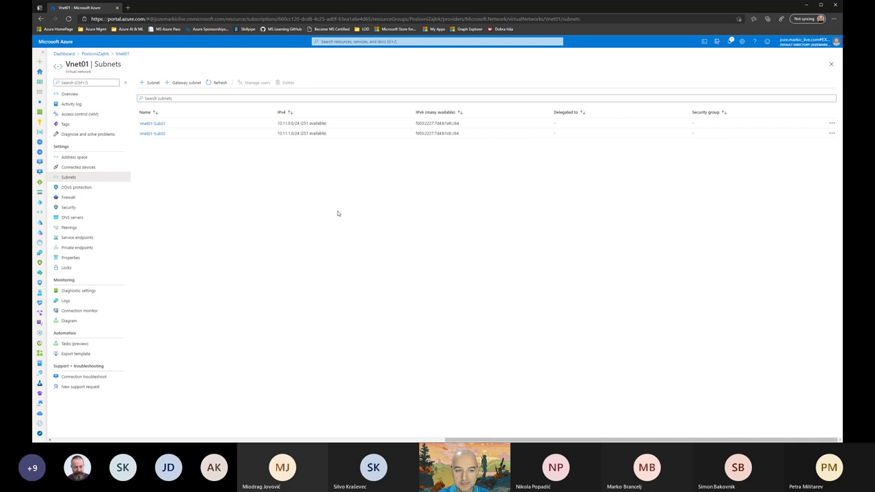
Step: Examine the IPv4 prefix length and available address count of Vnet01-Sub01 in the subnets list
click(298, 123)
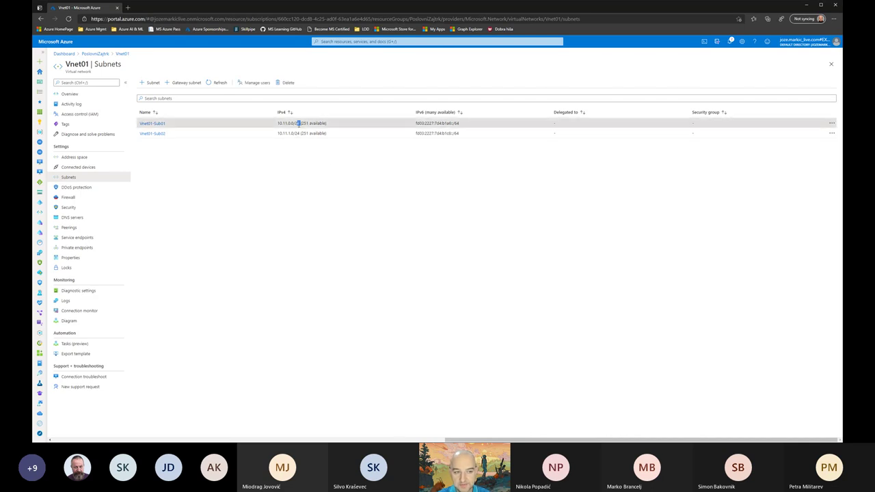
double_click(298, 123)
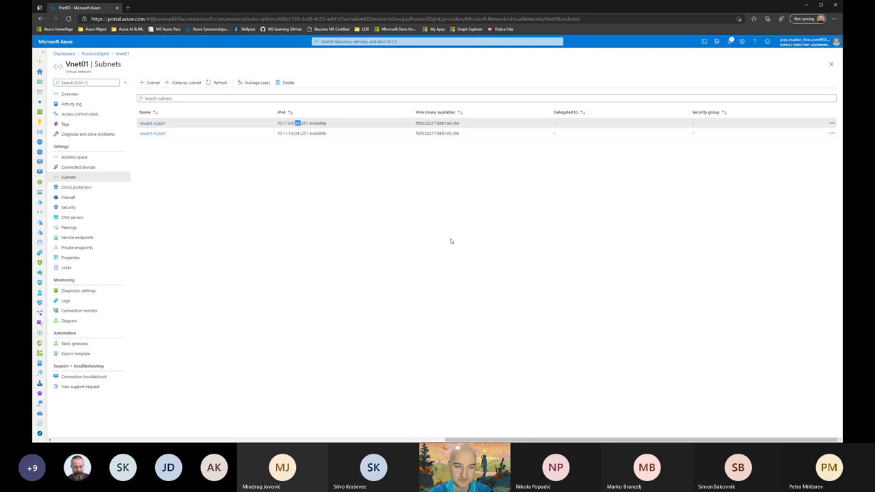
click(325, 187)
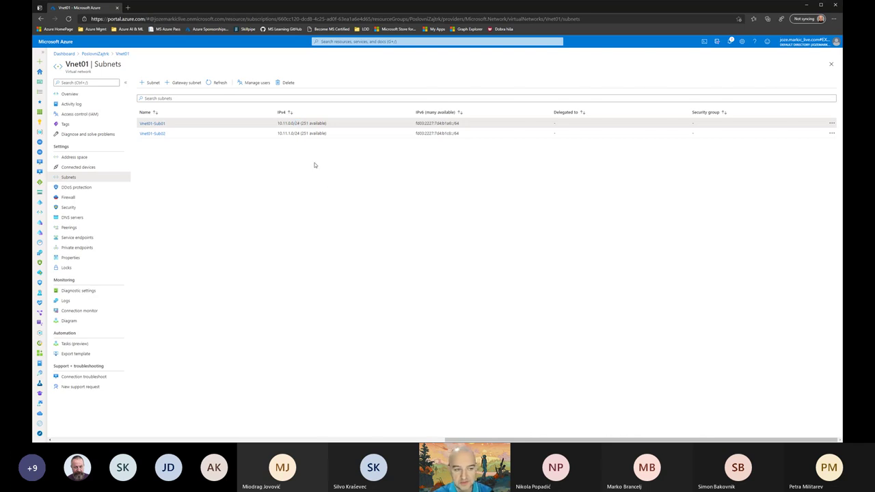
double_click(297, 123)
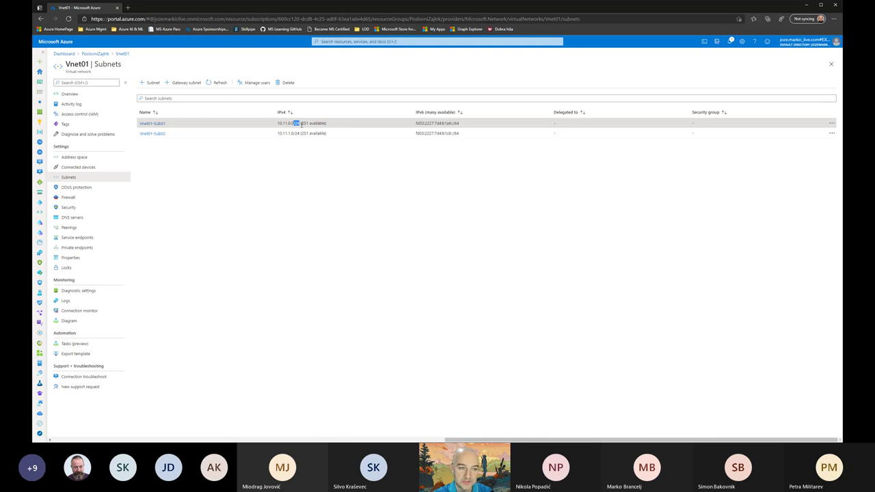
drag(301, 124, 309, 123)
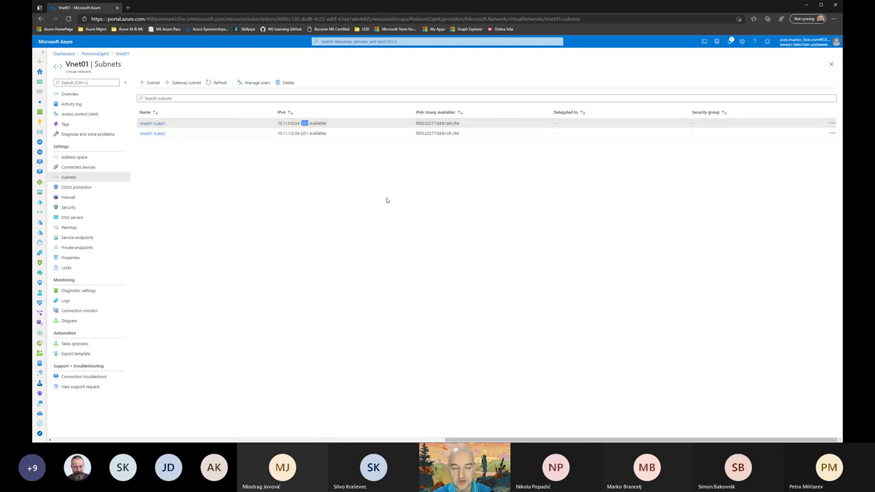
click(324, 174)
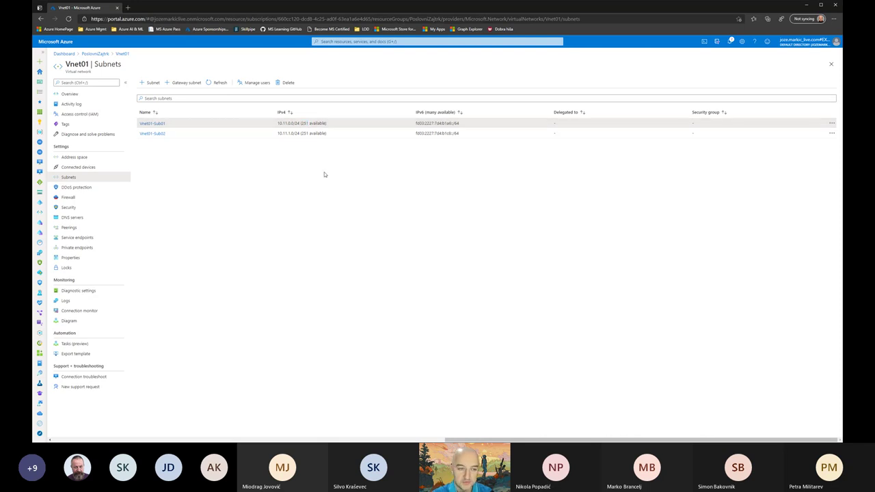
double_click(298, 123)
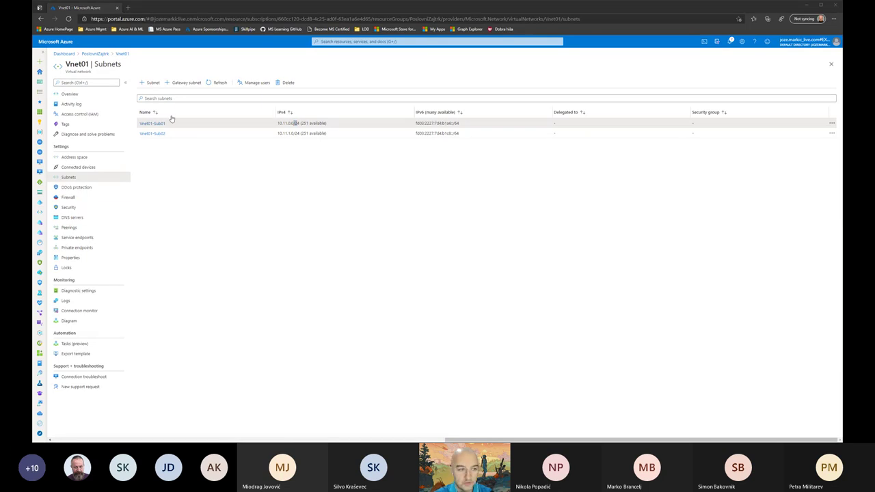
click(174, 188)
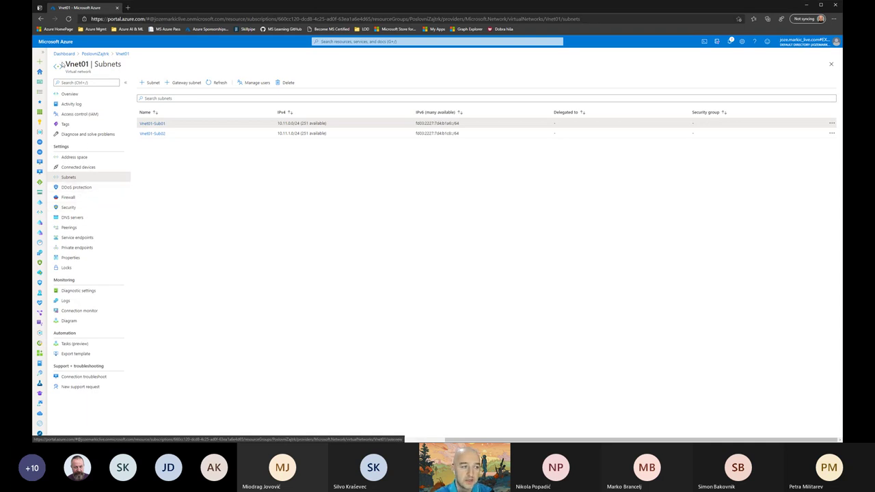
Step: Open Vnet01's DDoS protection settings and read the Standard plan option and its note about public IP resources
click(77, 188)
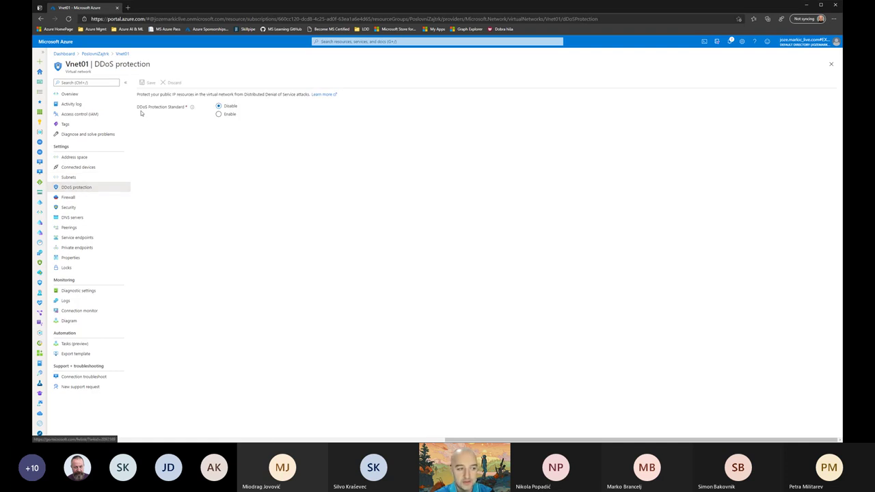
double_click(142, 107)
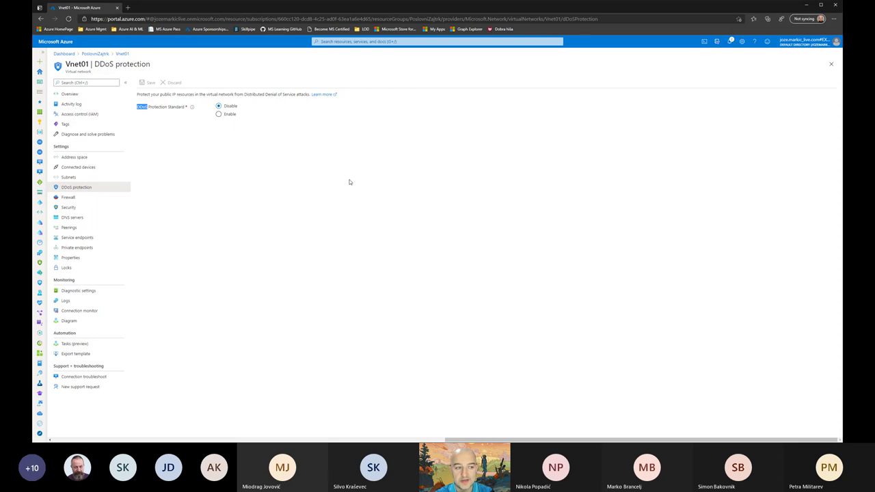
double_click(145, 107)
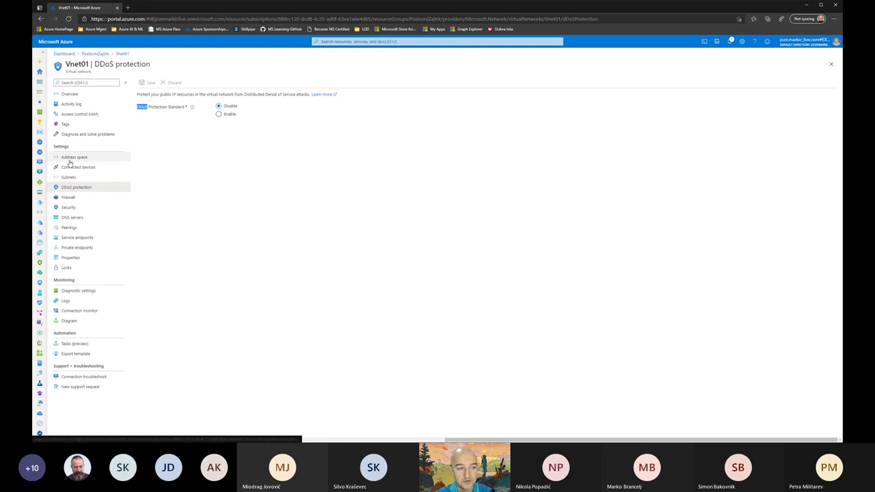
click(182, 130)
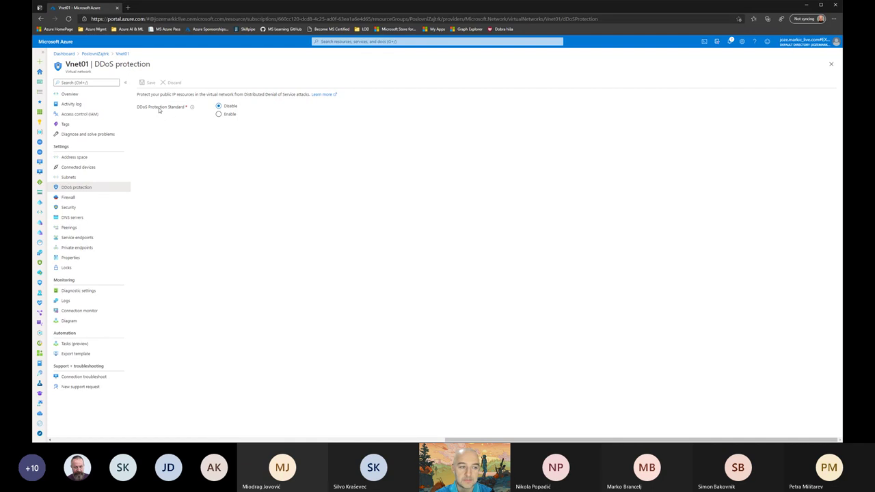
drag(159, 94, 178, 94)
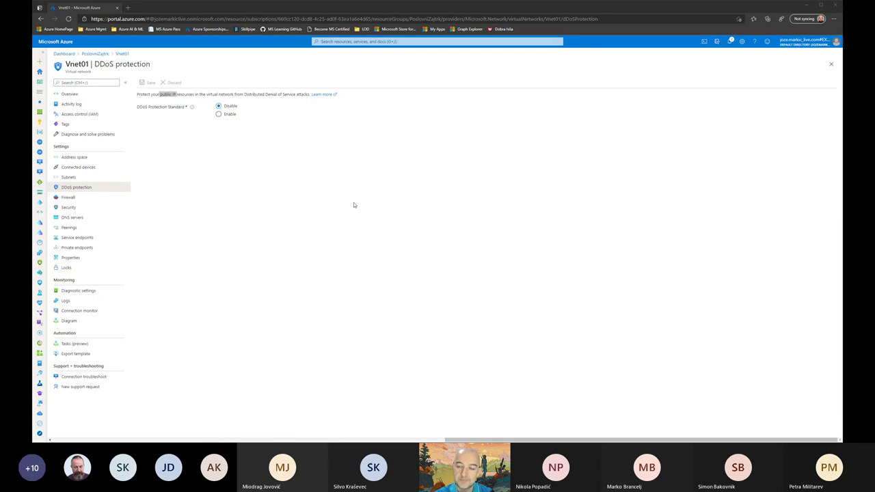
click(181, 124)
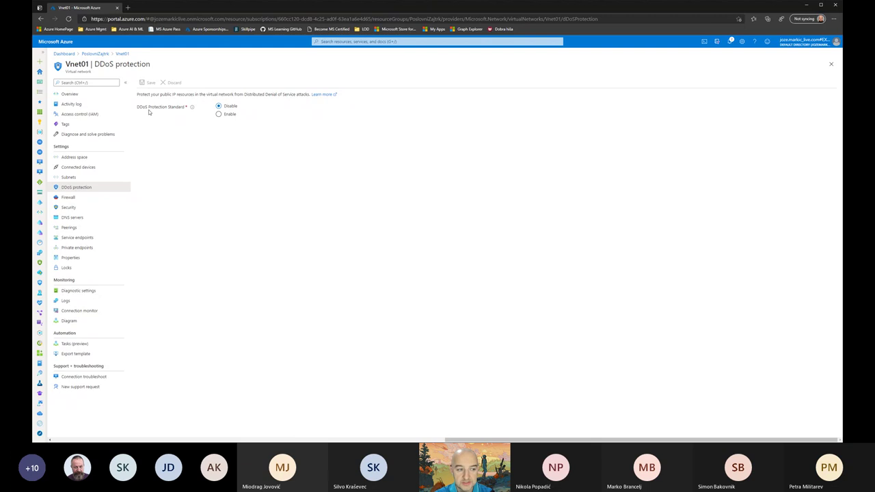
Step: Open the linked documentation from the DDoS Protection Standard information tip and skim the article
mouse_move(193, 108)
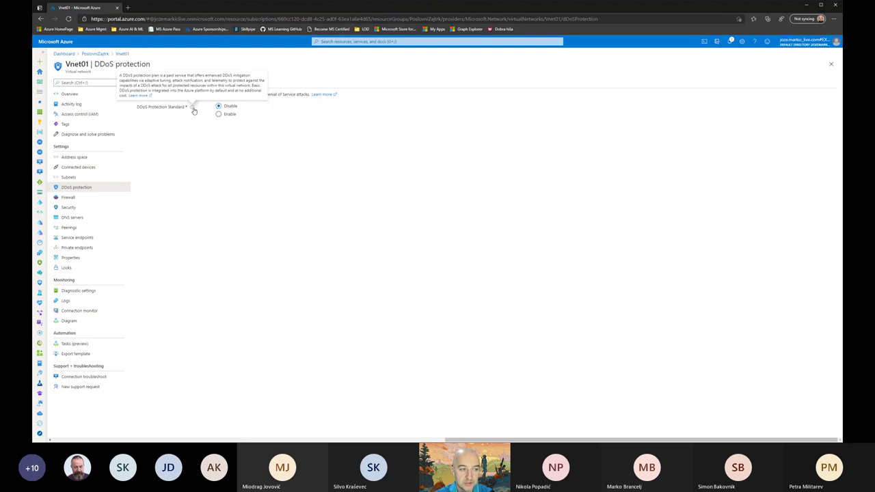
click(135, 96)
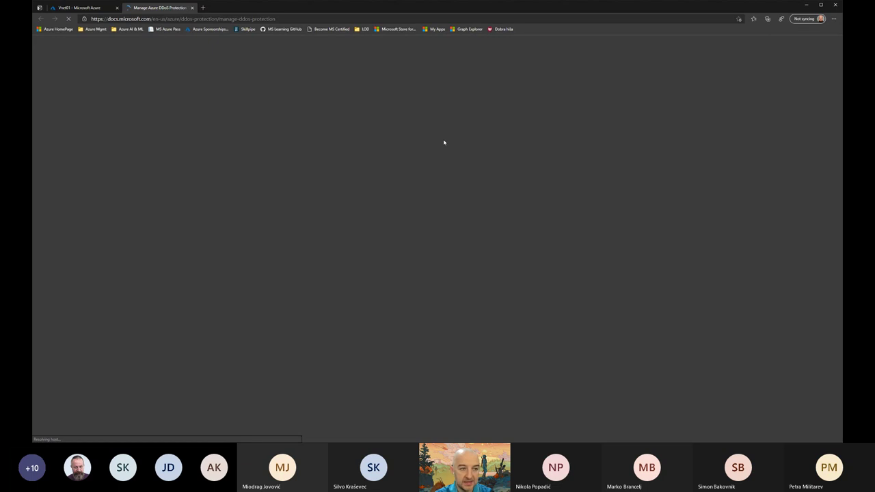
scroll(559, 181, down, 15)
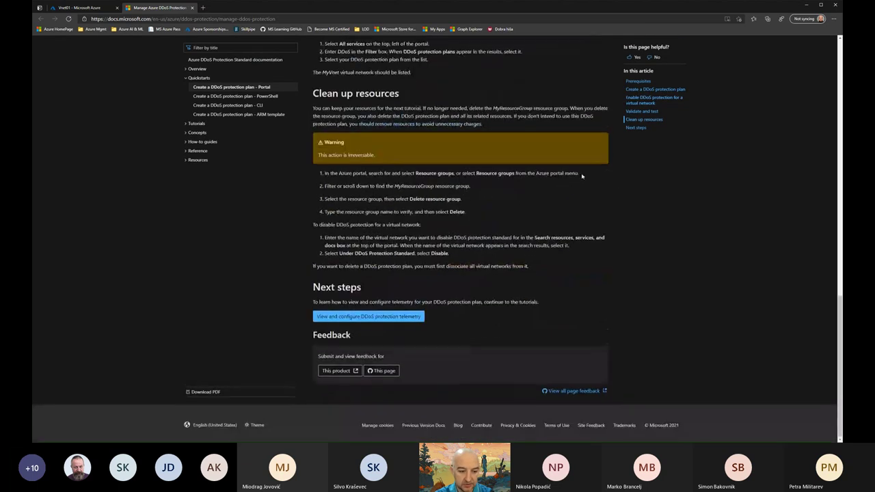
key(Home)
Step: Go to the Azure home page and open the Azure pricing overview at its pricing by product section
click(62, 30)
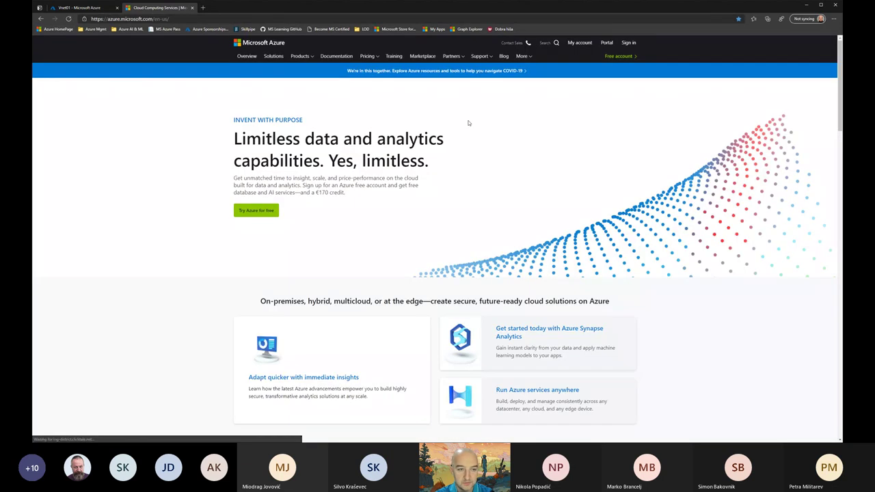
click(368, 56)
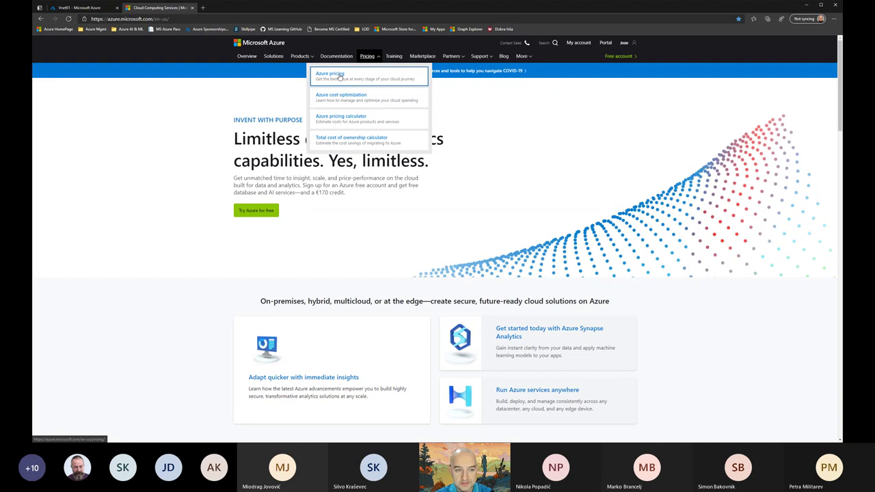
click(340, 77)
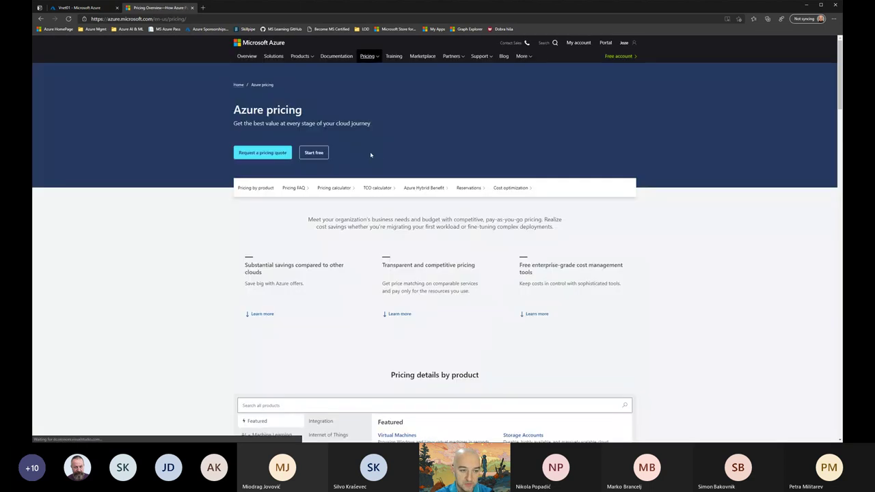
click(255, 188)
Step: Search the product pricing for "ddos" and open the Azure DDoS Protection pricing page
click(276, 110)
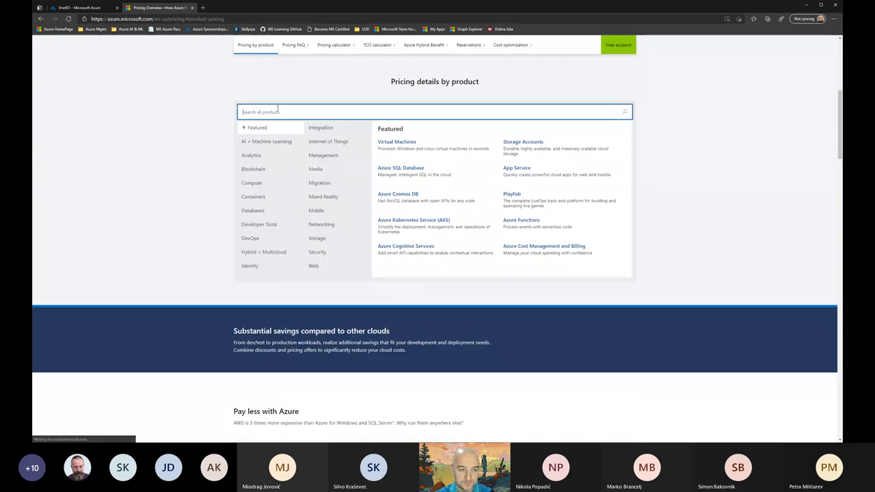
text(ddo)
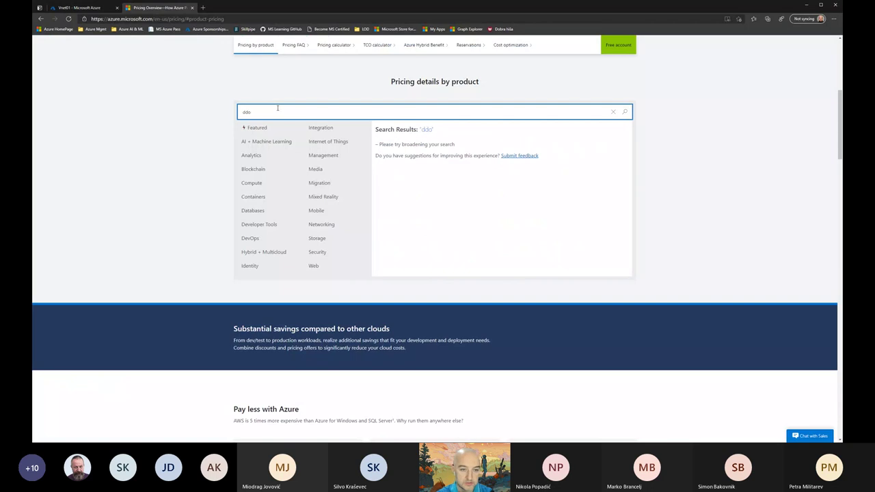
text(s)
click(470, 160)
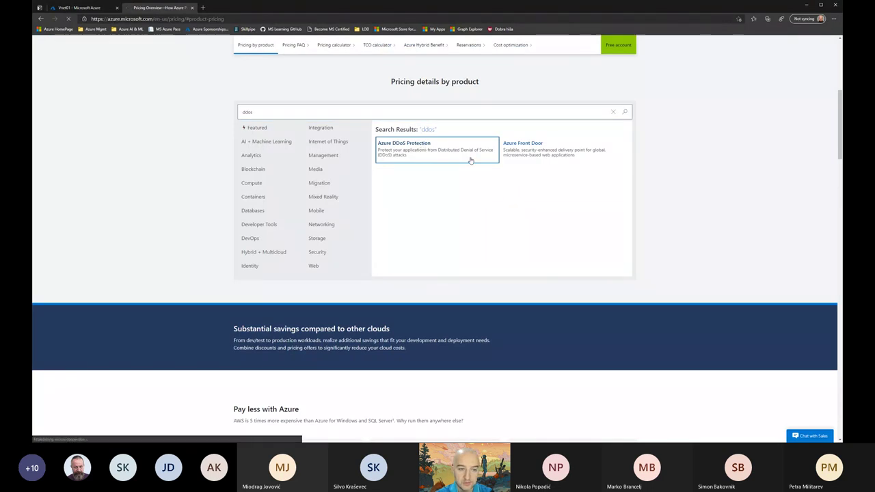
Step: Examine the monthly DDoS Protection price, the number of resources it includes and the overage charges
scroll(565, 219, down, 3)
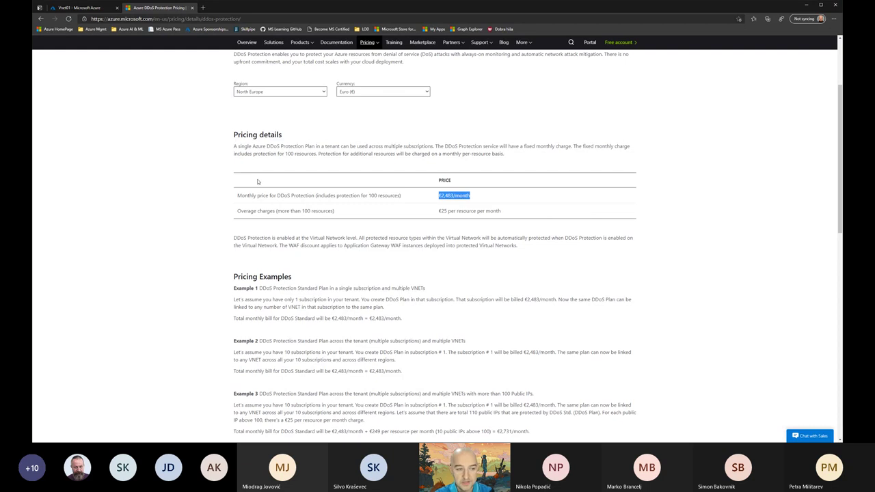
scroll(273, 205, up, 2)
scroll(273, 169, down, 2)
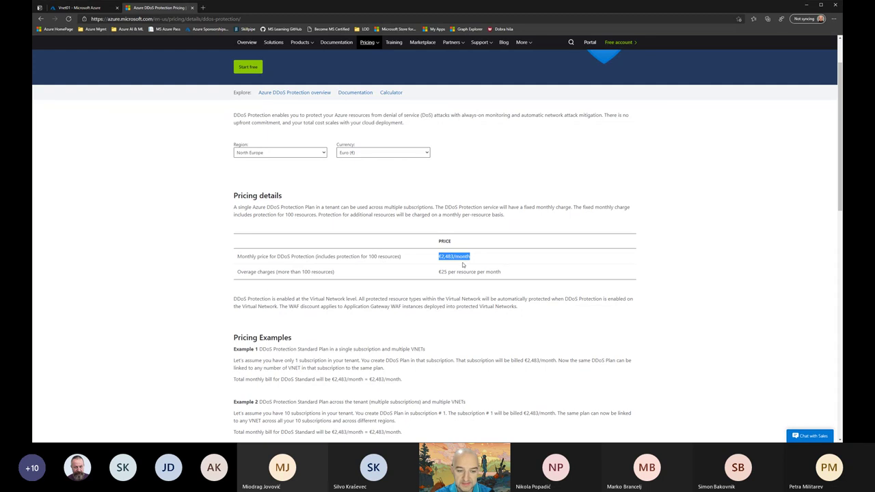
click(441, 256)
drag(440, 256, 454, 258)
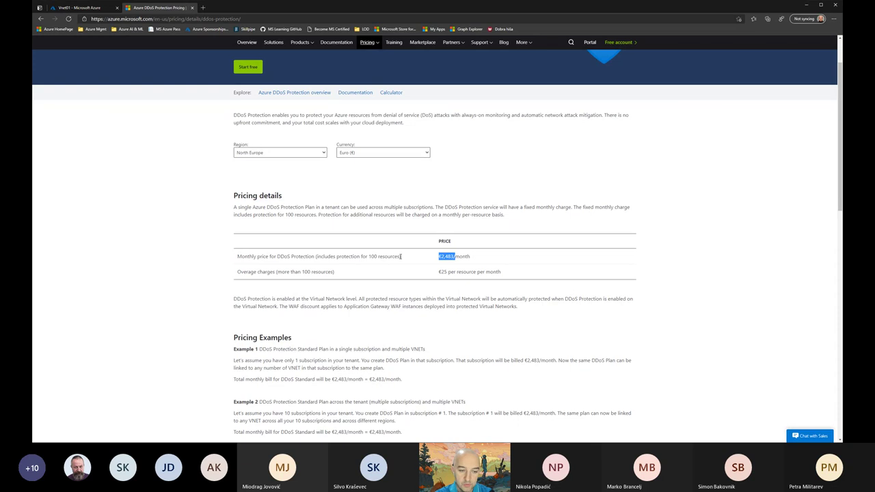
drag(400, 256, 368, 256)
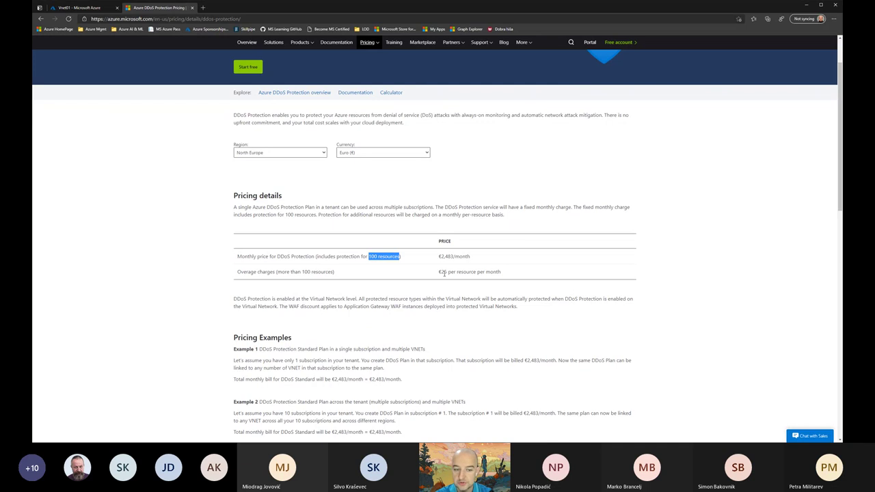
drag(471, 256, 438, 257)
drag(237, 256, 316, 256)
click(298, 257)
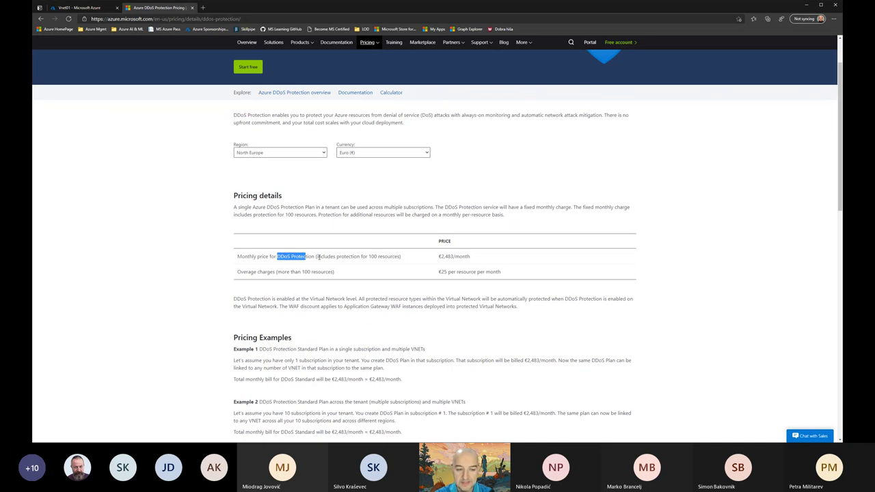
Step: Return to Vnet01's DDoS protection settings and check the information about the Standard plan
click(70, 6)
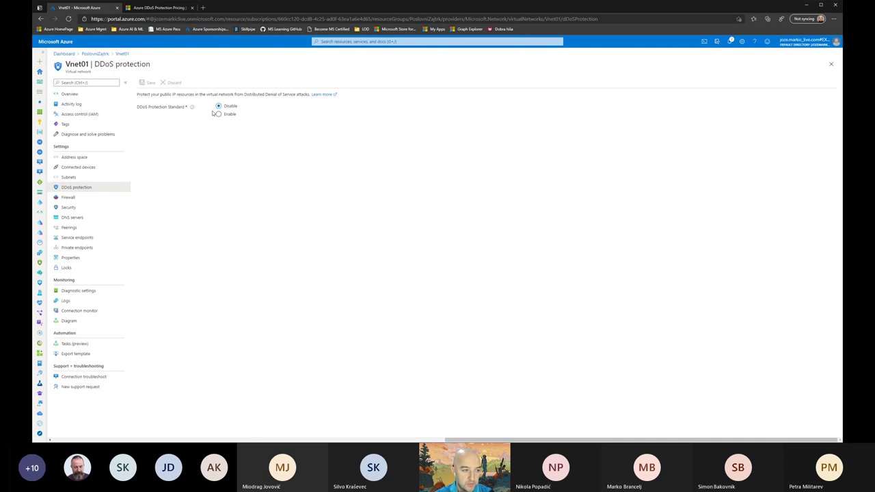
mouse_move(192, 109)
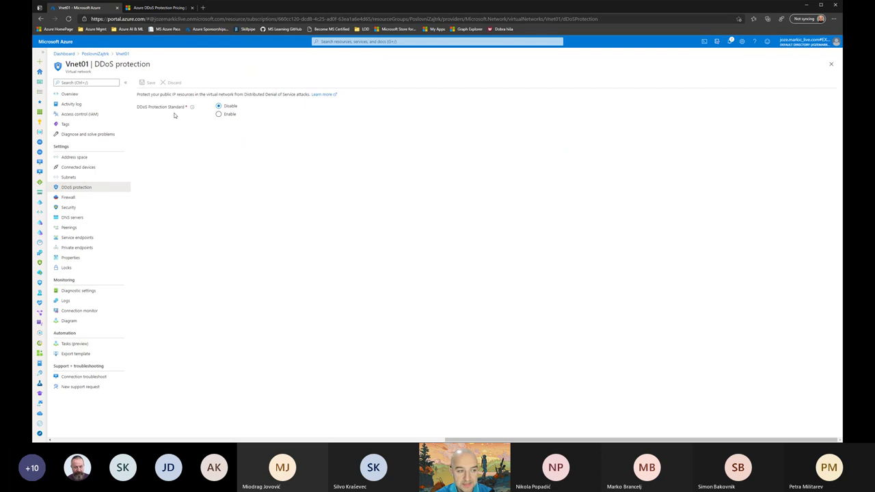
mouse_move(193, 110)
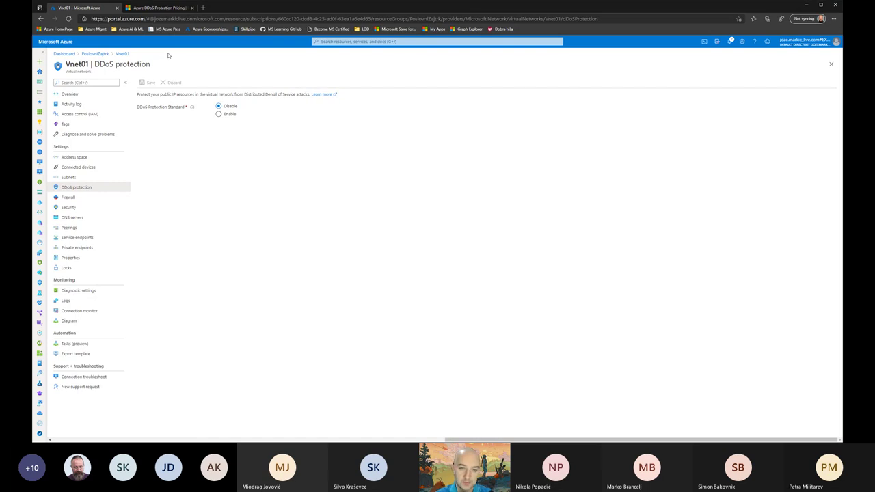
Step: Switch back to the Azure DDoS Protection pricing page and review the monthly price and the pricing examples
click(157, 9)
click(455, 259)
drag(471, 257, 424, 257)
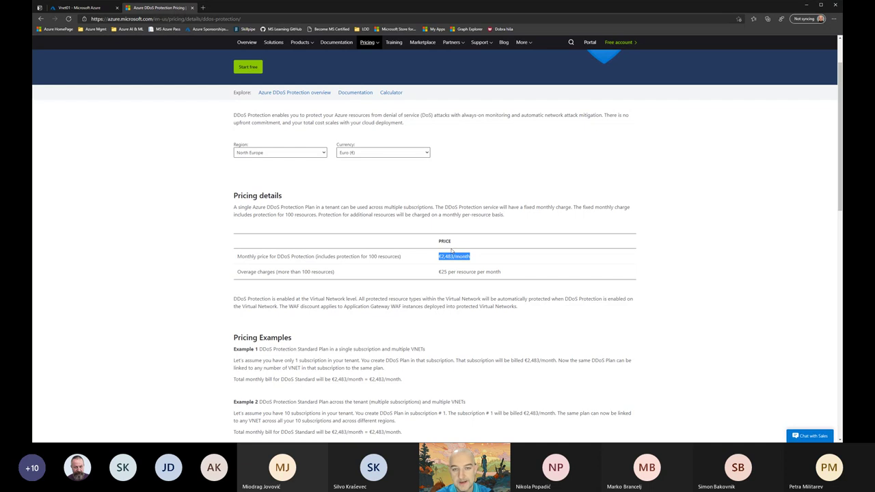
scroll(451, 245, down, 3)
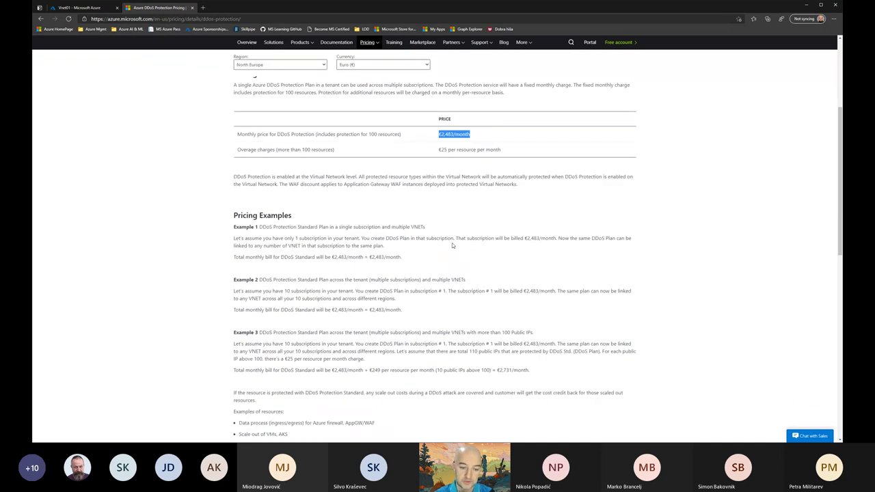
Step: Look through the rest of the DDoS Protection pricing page, including the pricing examples and FAQ, and close it
scroll(452, 245, down, 7)
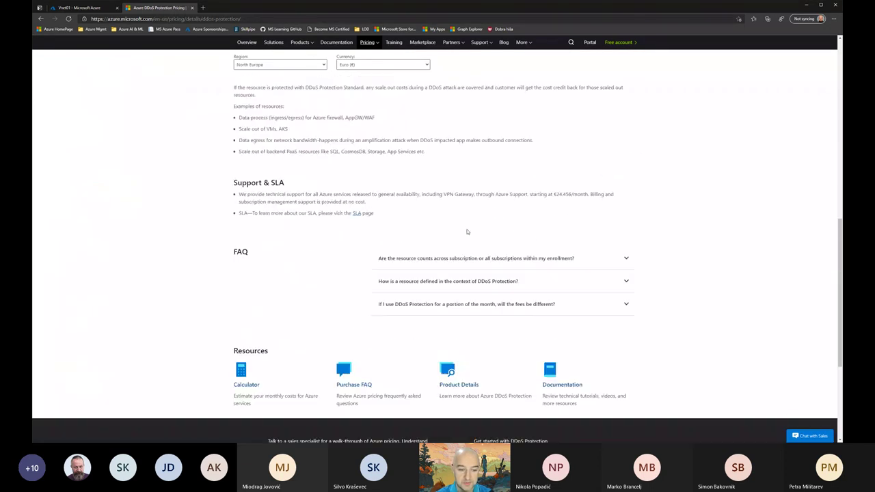
scroll(330, 170, up, 5)
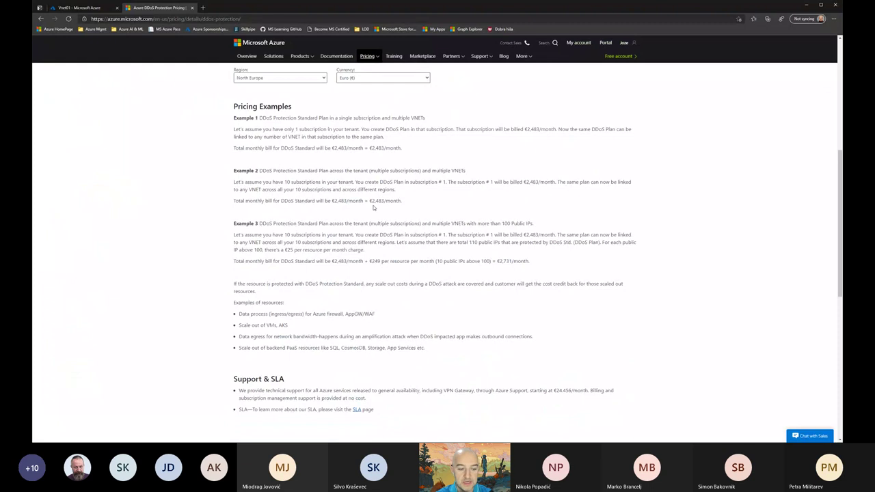
scroll(420, 212, up, 8)
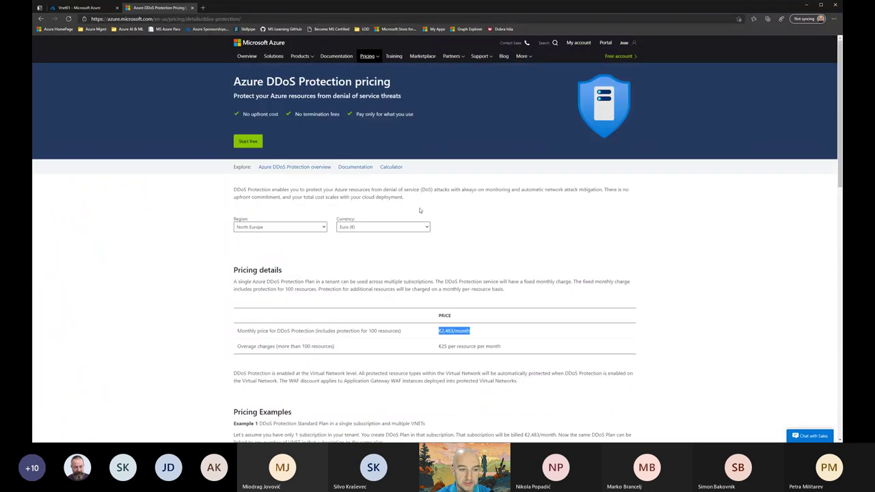
key(ctrl+w)
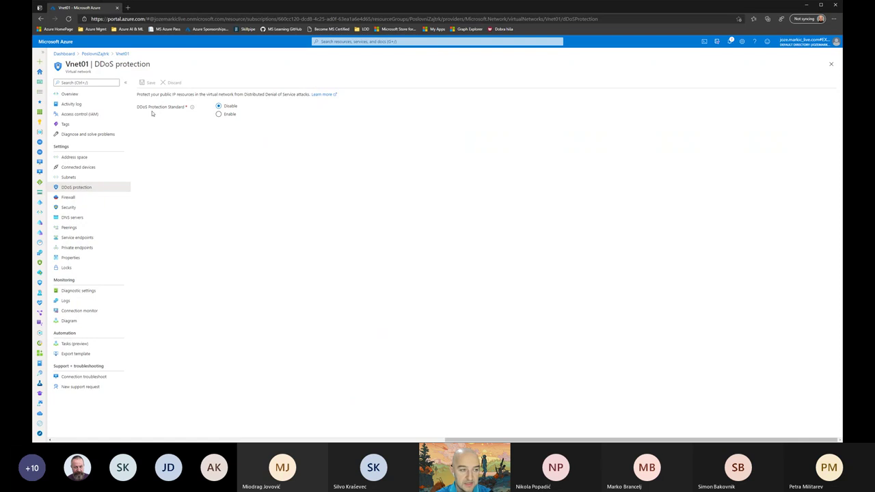
Step: Set DDoS Protection Standard to Enable for Vnet01
click(219, 114)
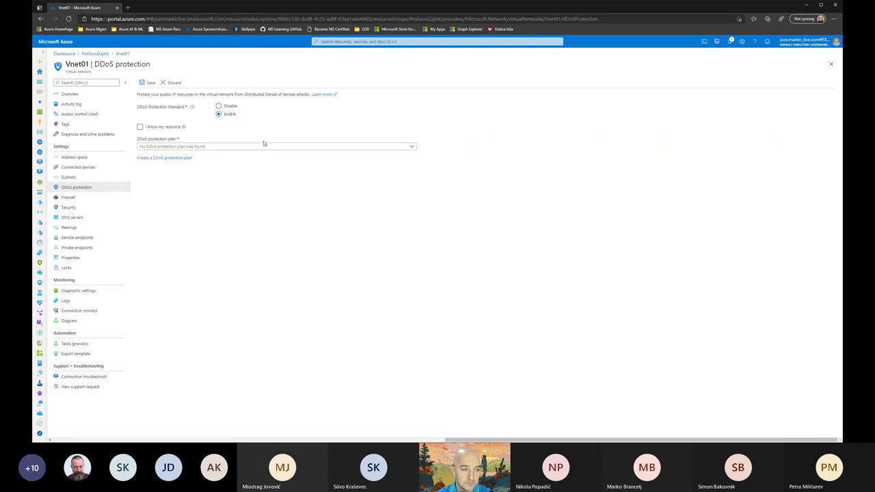
click(334, 42)
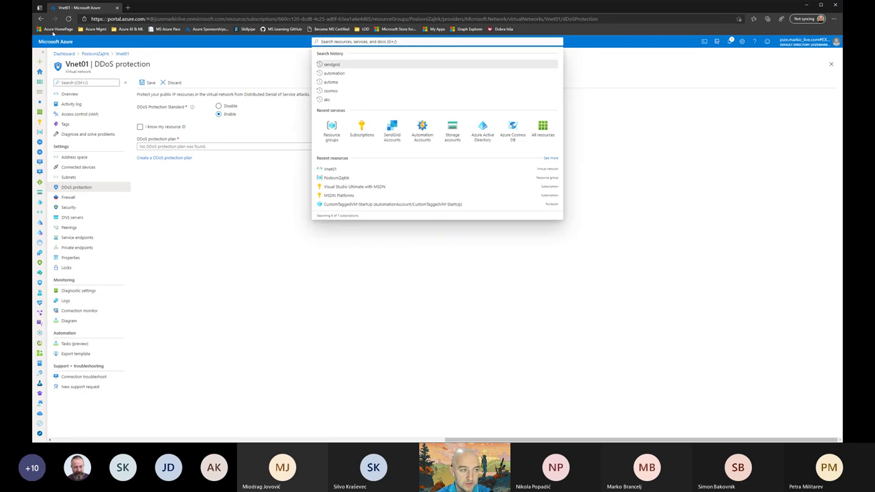
Step: Search the Azure portal for "ddos" in a new tab and open the form for creating a DDoS protection plan
click(54, 30)
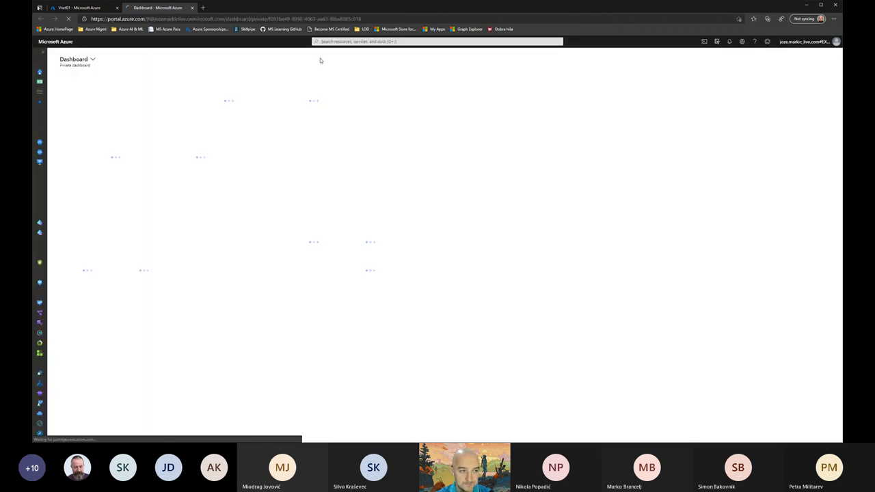
click(331, 42)
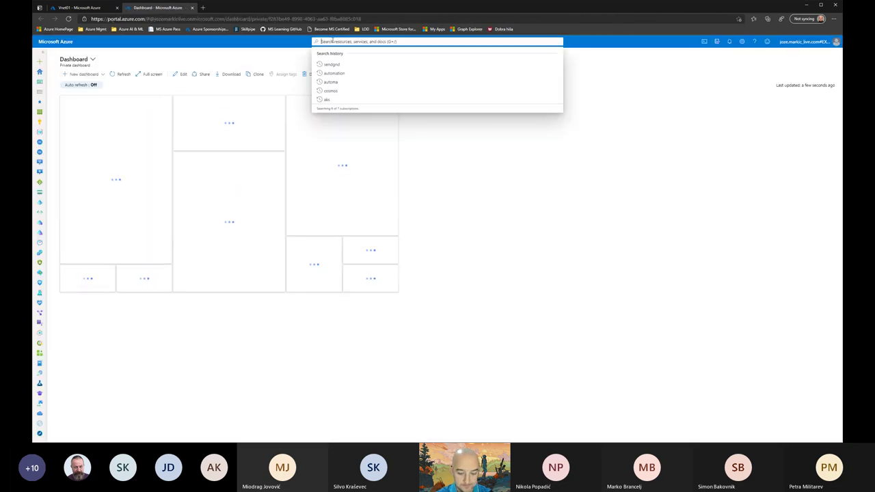
text(ddos)
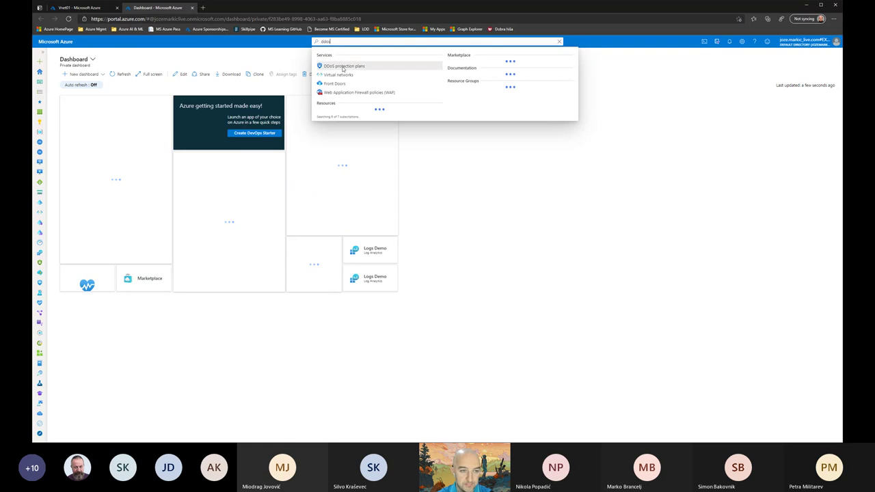
click(335, 64)
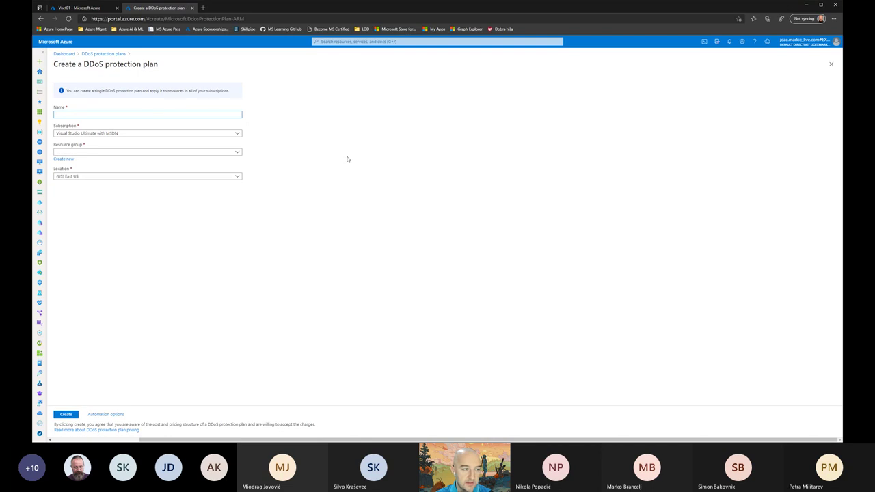
Step: Examine the name, subscription, resource group and location options for a new DDoS protection plan
click(85, 115)
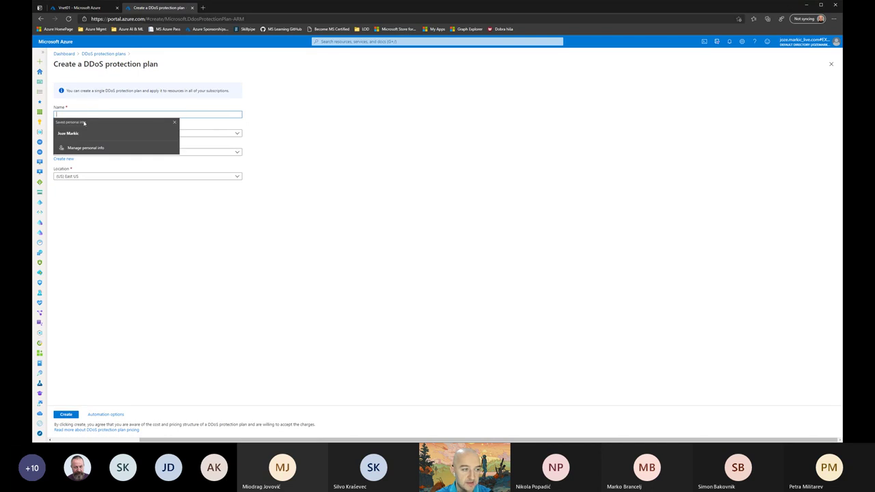
click(203, 229)
click(84, 115)
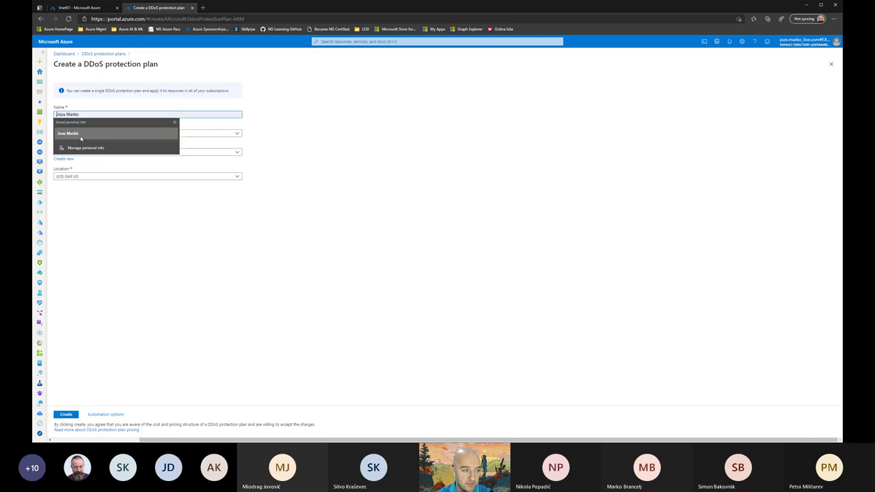
click(160, 236)
click(84, 134)
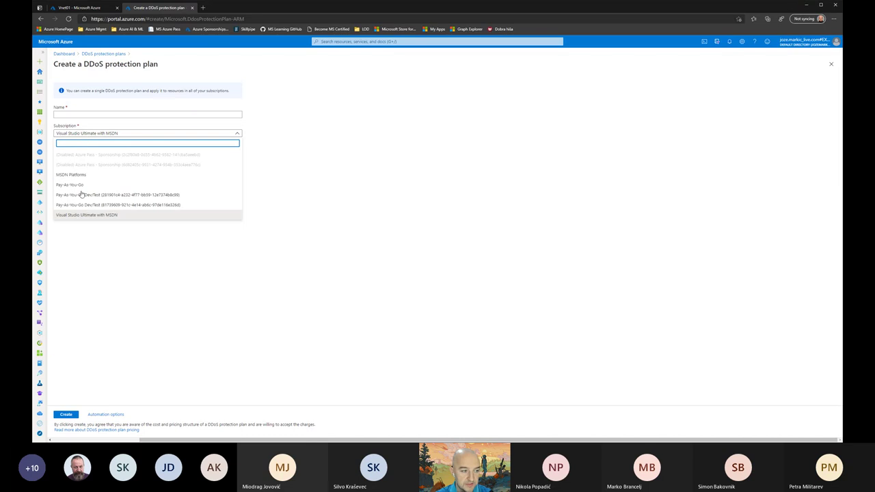
click(284, 189)
click(79, 153)
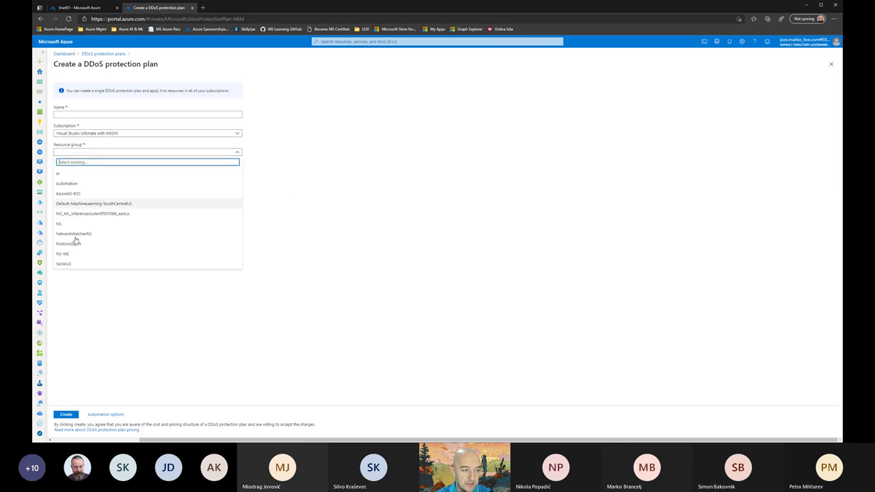
click(359, 210)
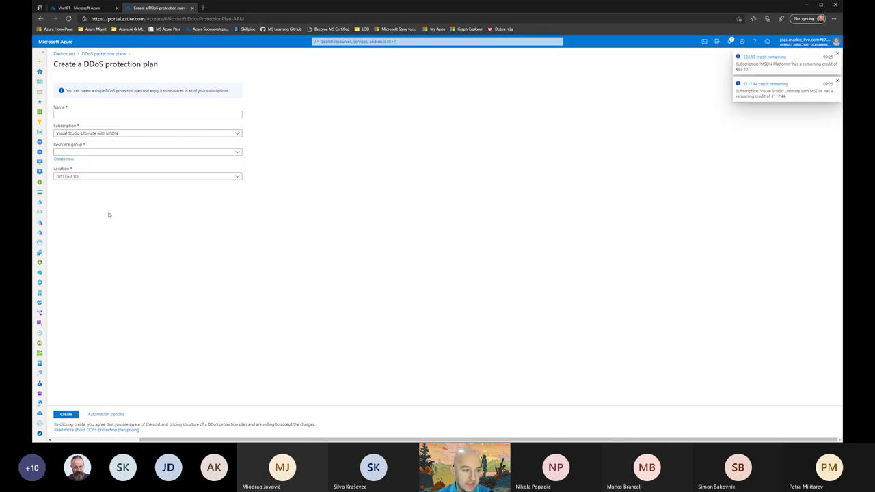
click(78, 177)
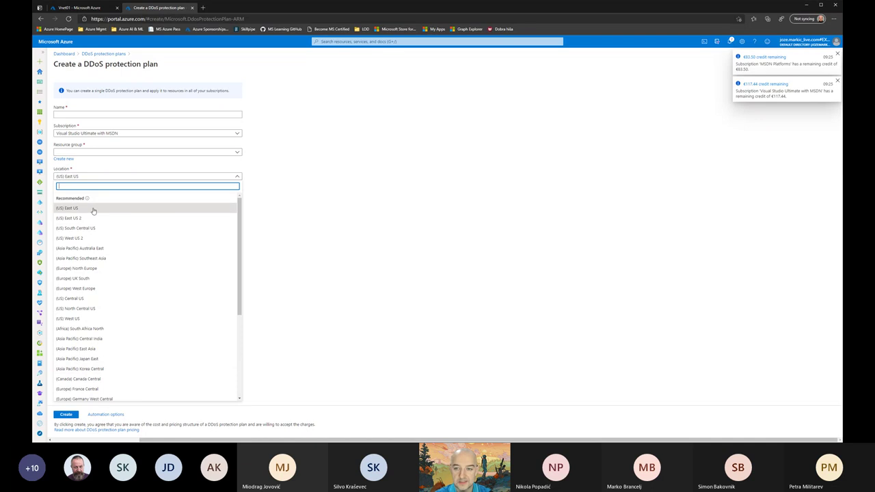
scroll(93, 211, down, 3)
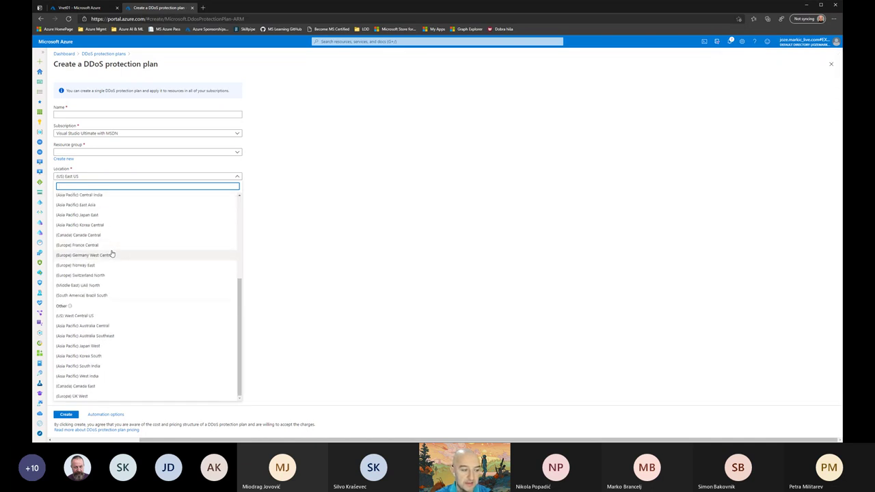
click(301, 228)
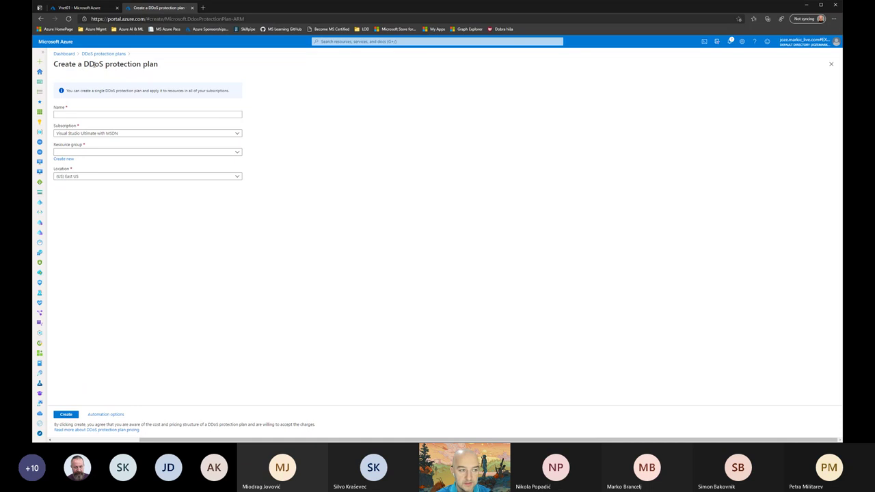
Step: Close the DDoS protection plan form without creating a plan and discard the unsaved change to Vnet01's DDoS protection
drag(83, 64, 153, 64)
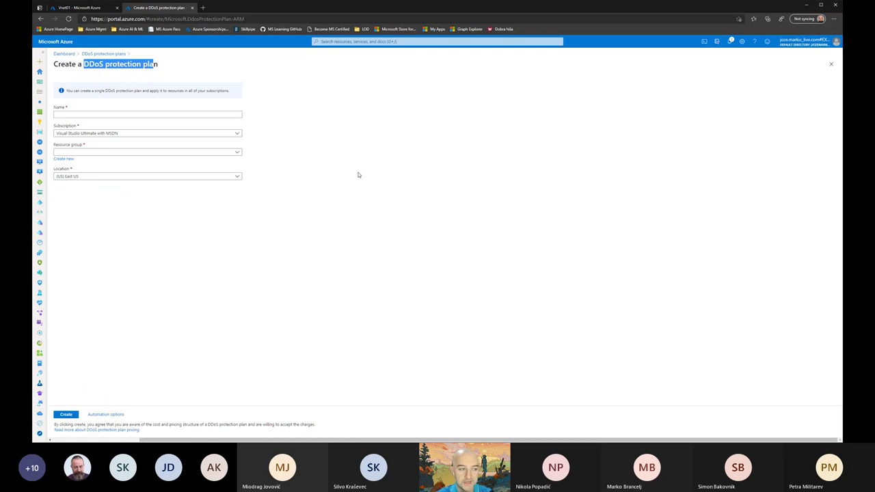
click(182, 102)
drag(162, 64, 71, 65)
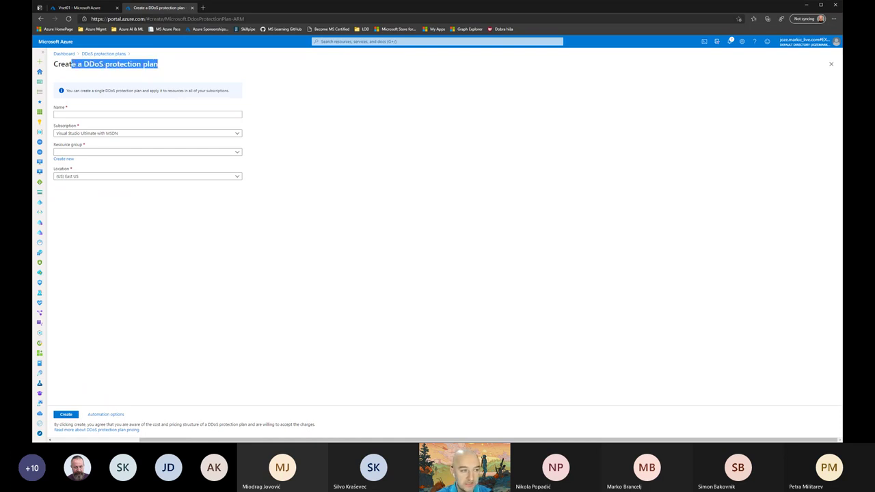
click(126, 121)
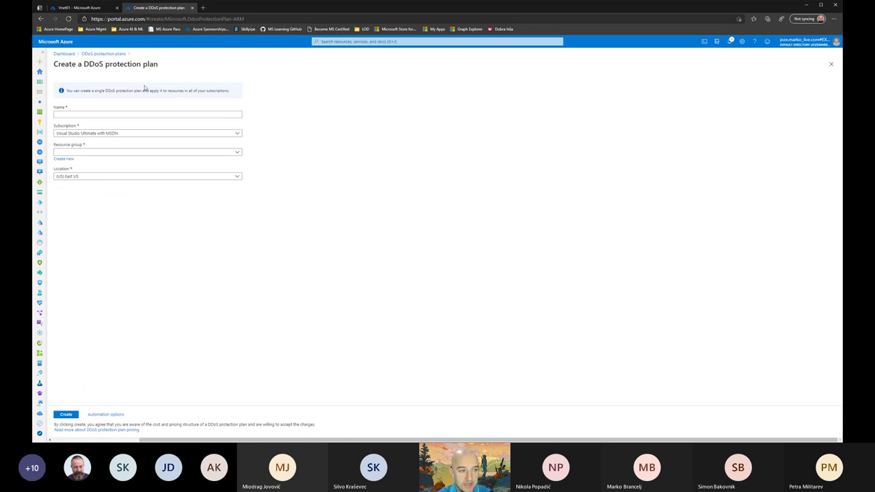
click(192, 7)
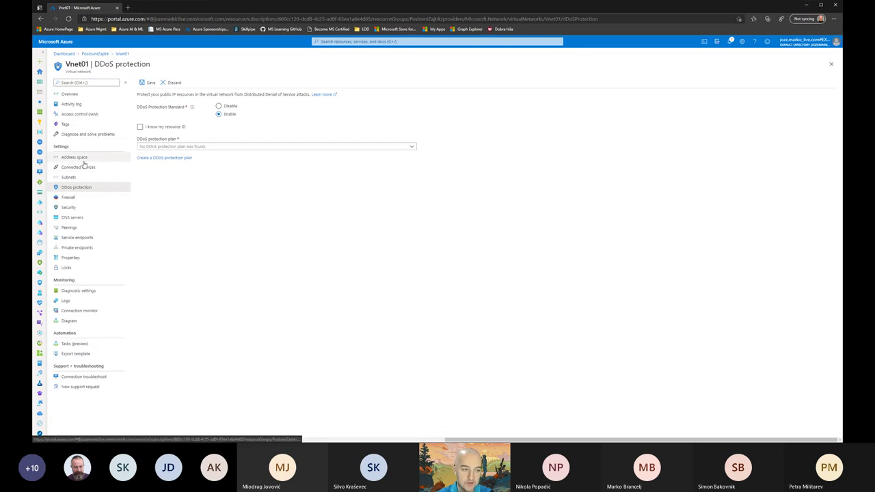
click(173, 82)
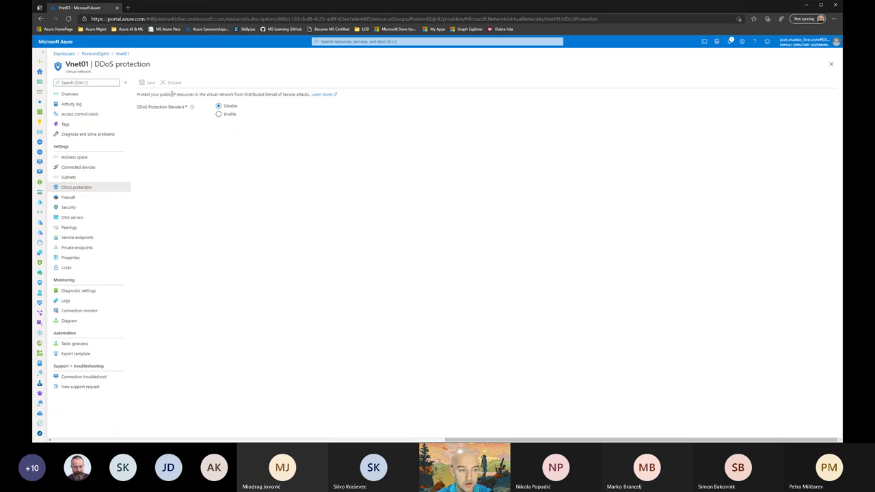
drag(172, 94, 195, 94)
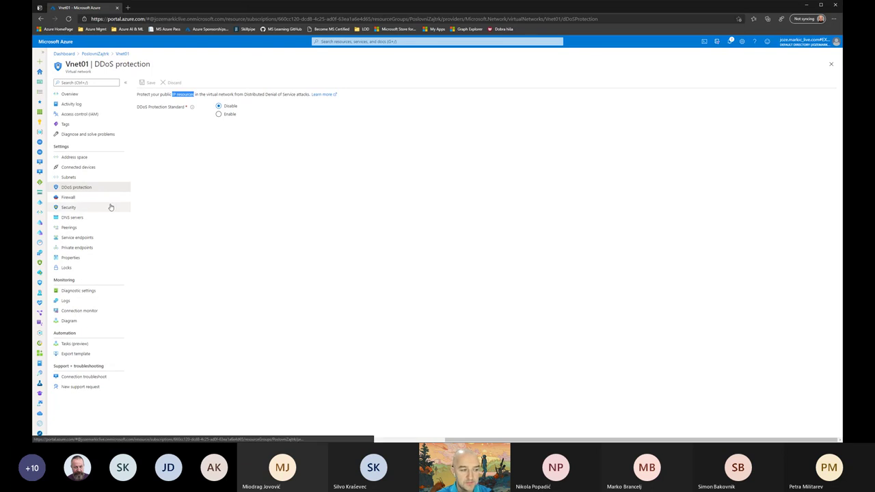
Step: Check Vnet01's firewall page and the network security group setting of subnet Vnet01-Sub01, closing the subnet without changes
click(69, 197)
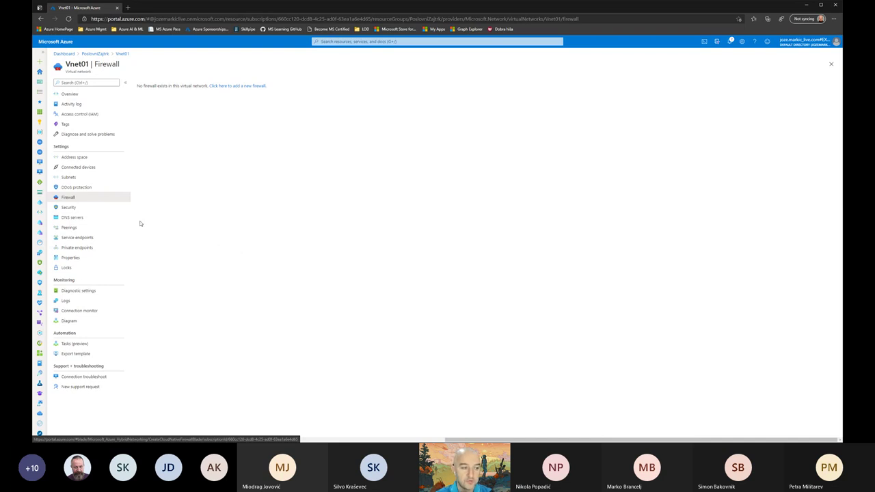
click(77, 179)
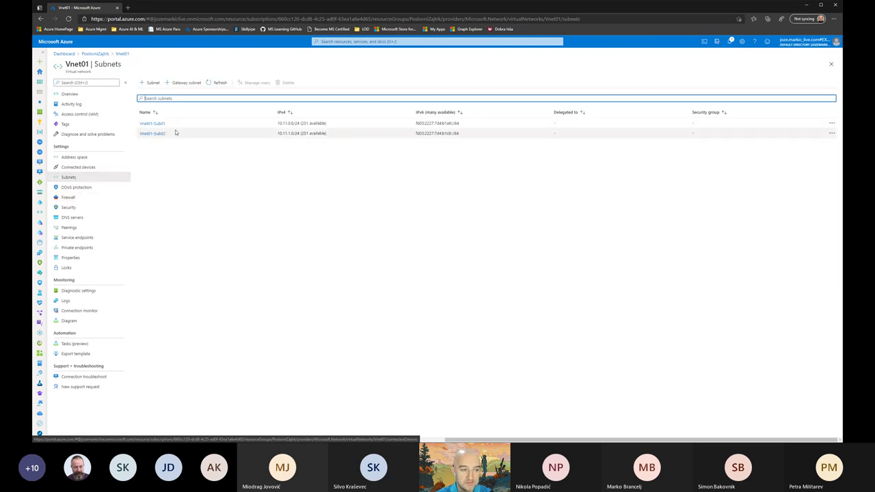
click(152, 123)
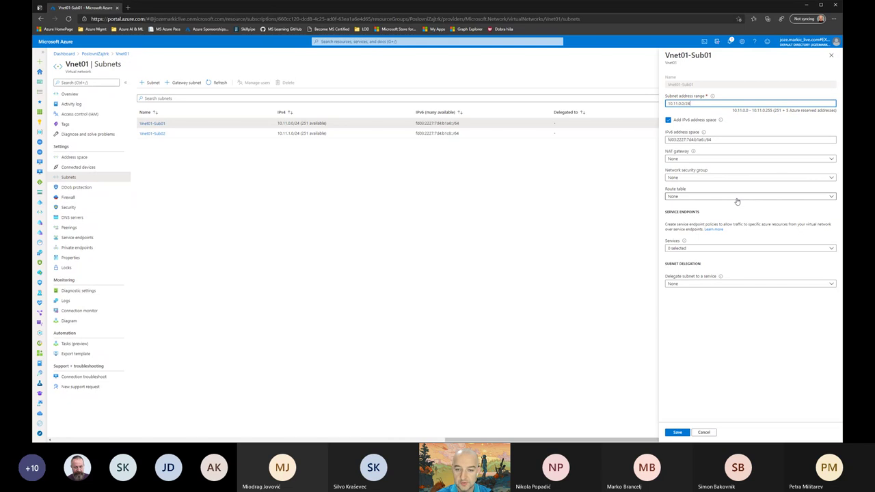
click(713, 173)
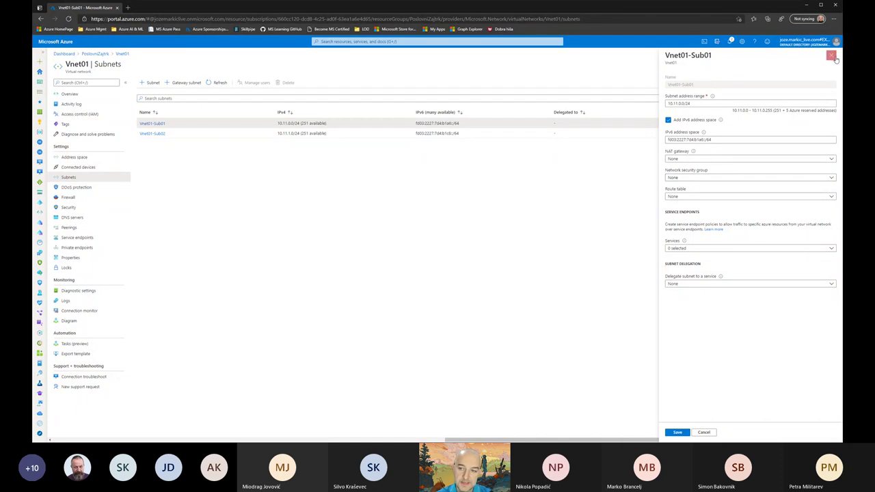
click(601, 255)
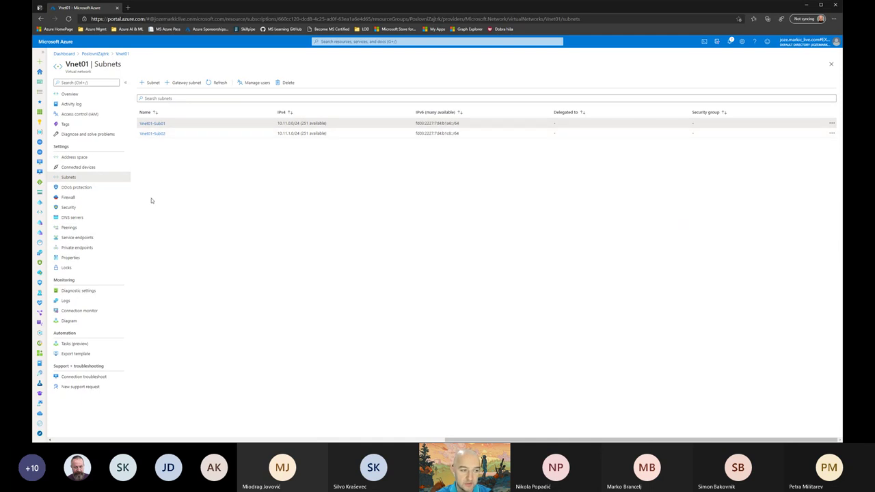
Step: Return to Vnet01's firewall settings and open the form for adding a new firewall
click(72, 198)
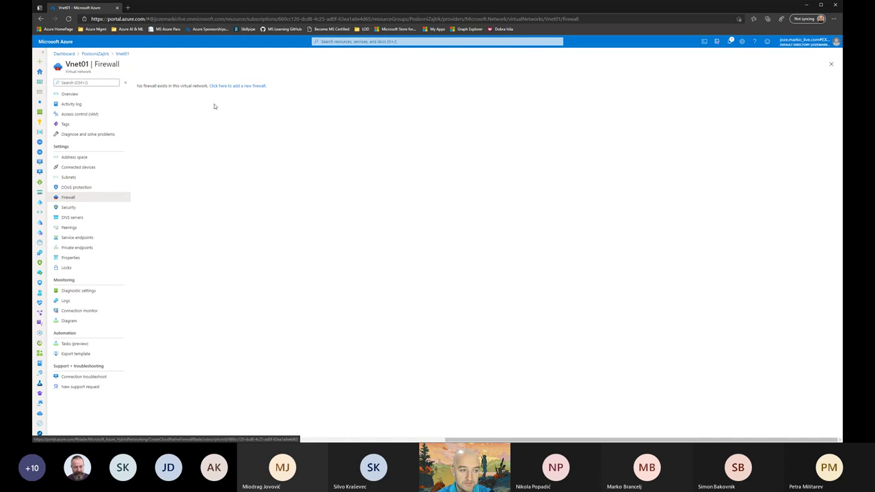
click(228, 87)
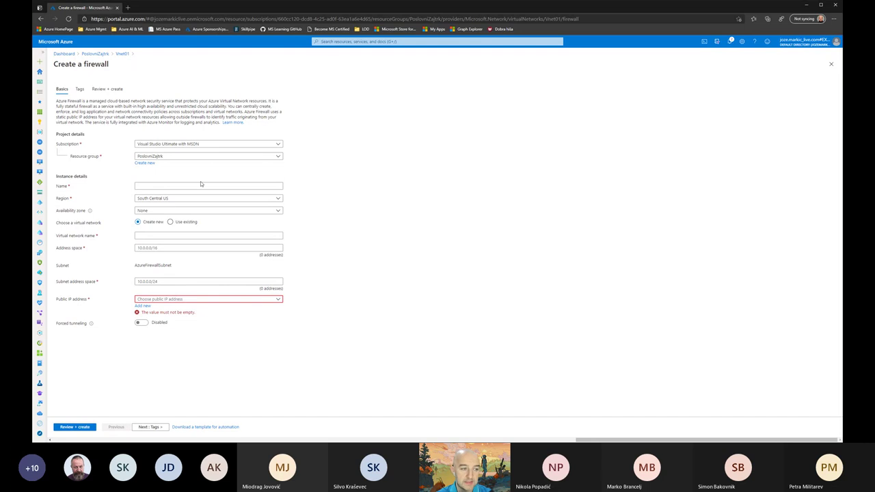
Step: Open the Microsoft Azure website in a new browser tab and go to its Azure pricing overview
middle_click(59, 31)
click(142, 8)
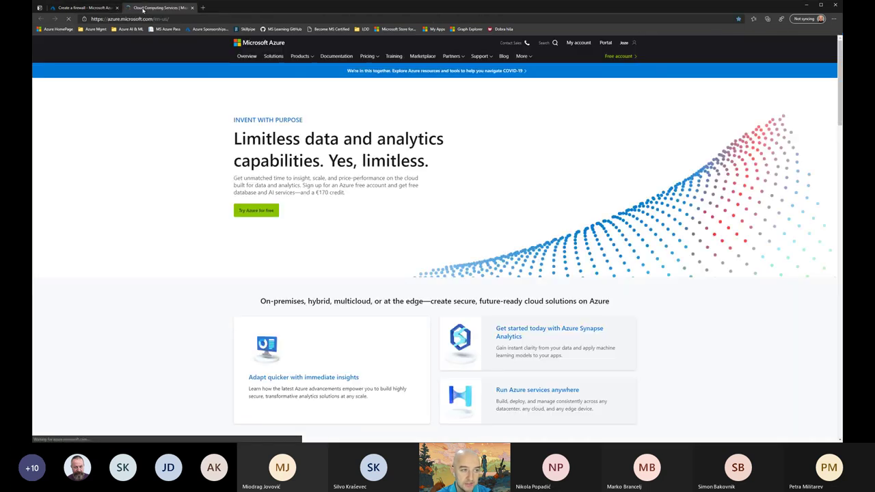
click(302, 56)
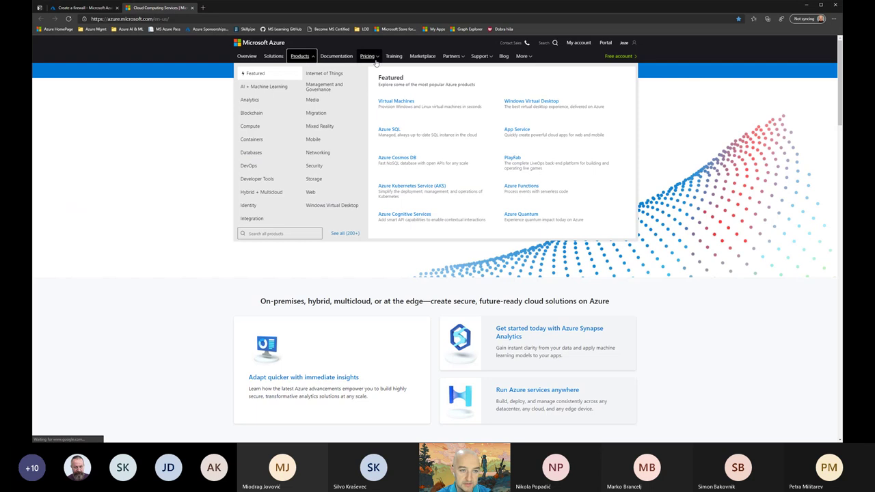
click(367, 56)
click(333, 75)
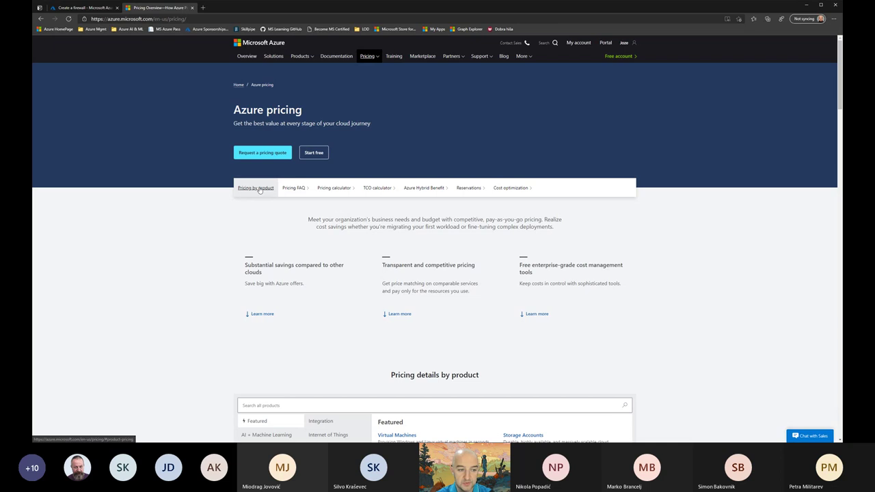
Step: Search the pricing details by product for "firewa" and open the Azure Firewall pricing page
click(259, 190)
click(268, 113)
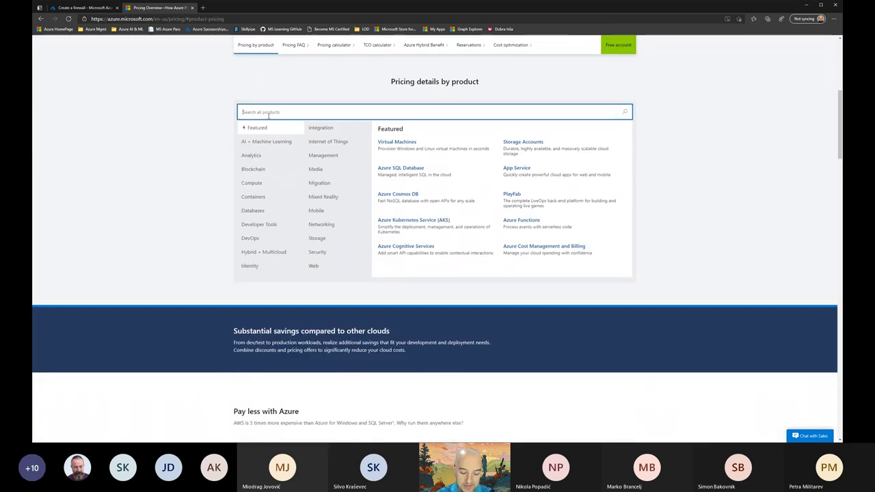
text(firewa)
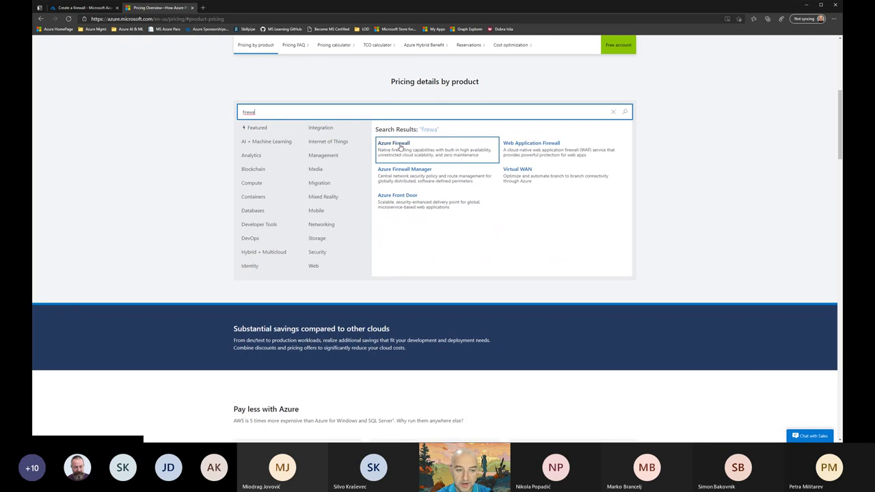
click(400, 148)
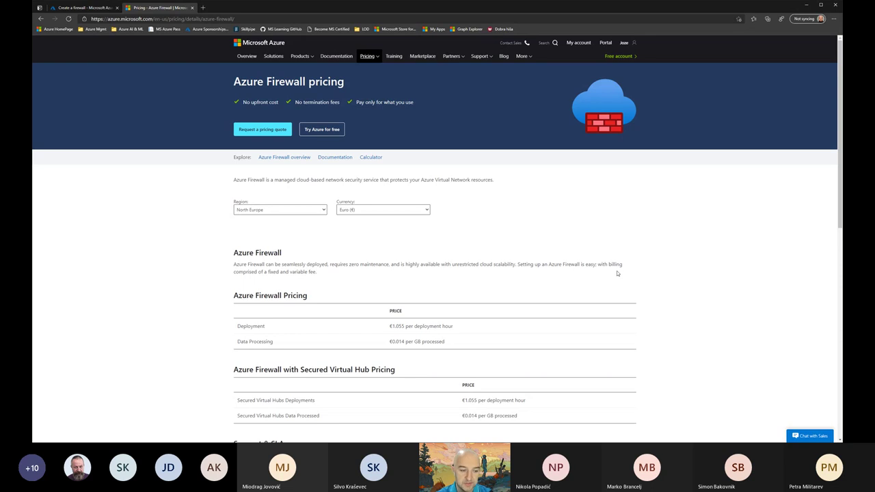
Step: Examine the Azure Firewall pricing for North Europe in euros, focusing on the hourly deployment price
scroll(616, 271, down, 2)
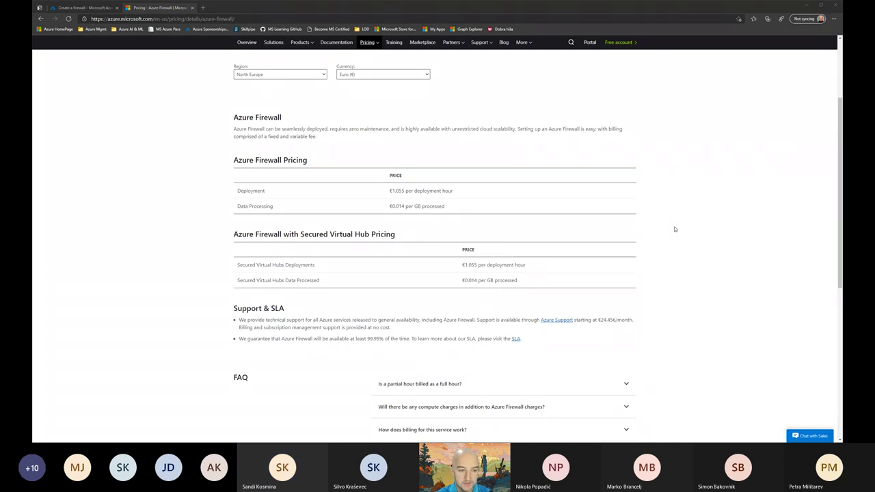
scroll(254, 150, up, 2)
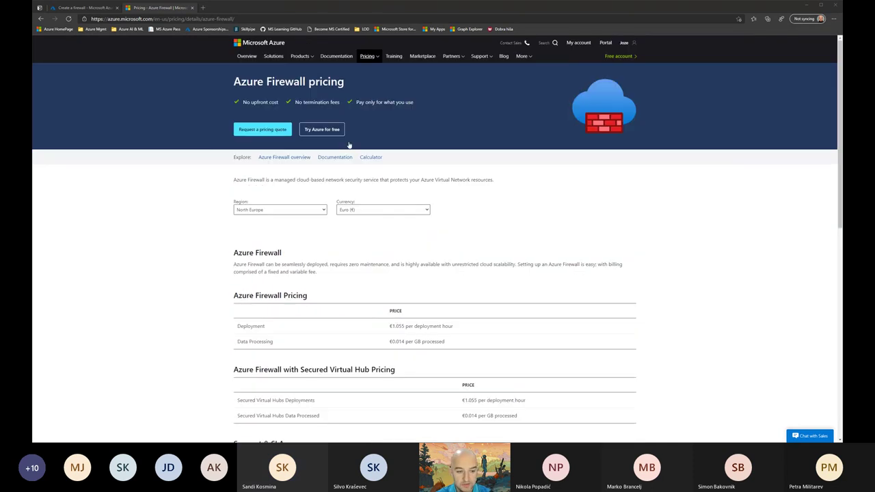
scroll(348, 145, down, 3)
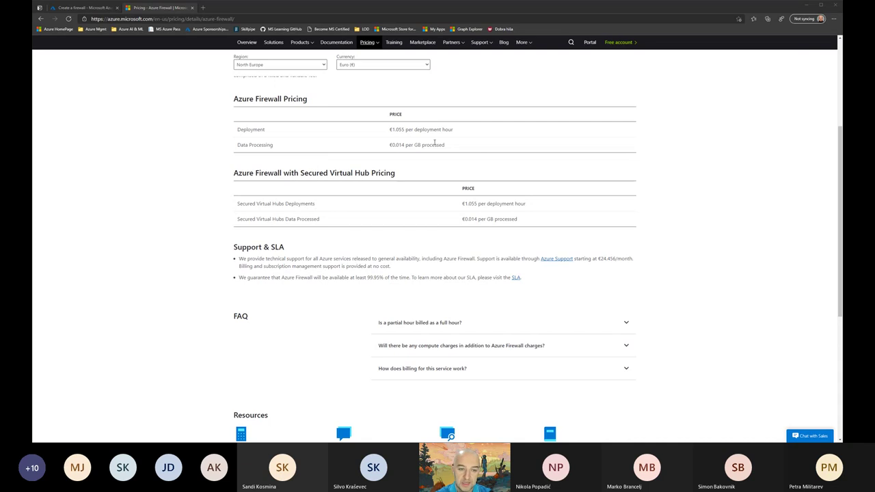
drag(465, 130, 388, 130)
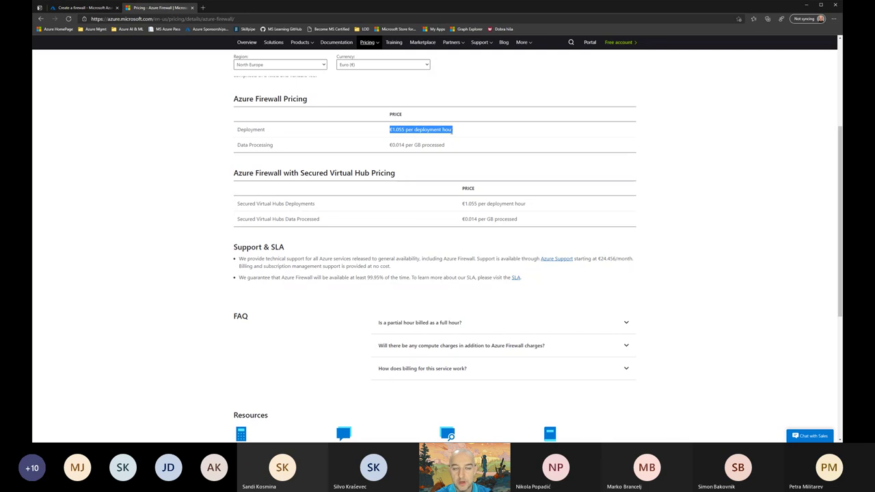
drag(461, 132, 390, 131)
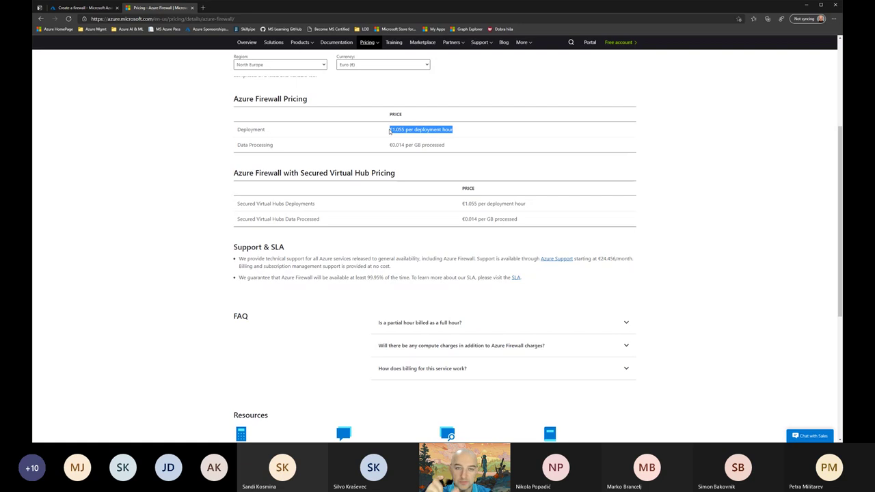
click(460, 132)
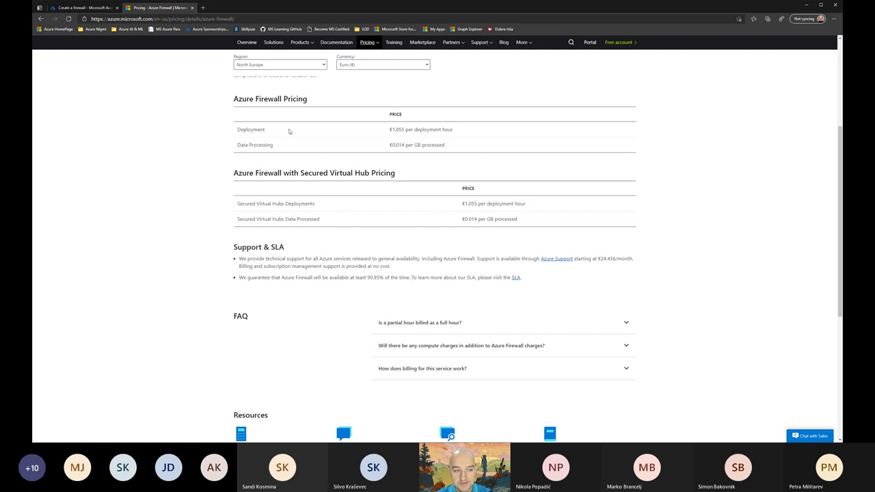
drag(232, 102, 278, 100)
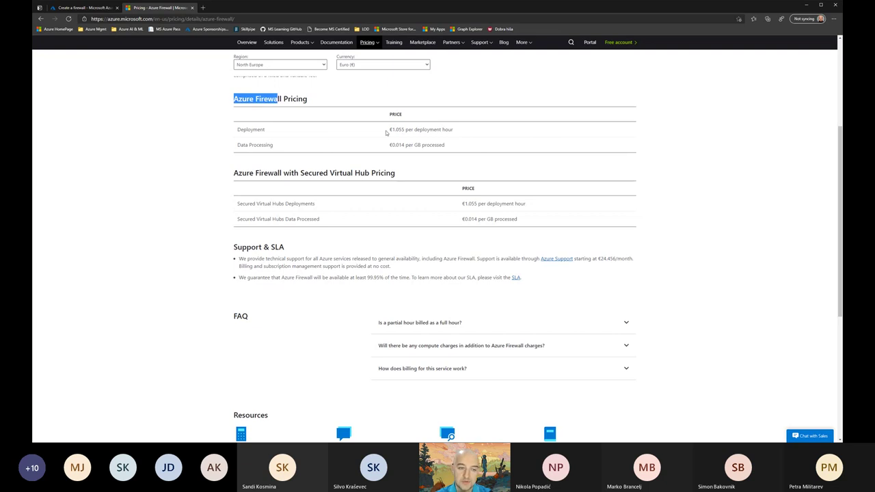
drag(388, 130, 403, 130)
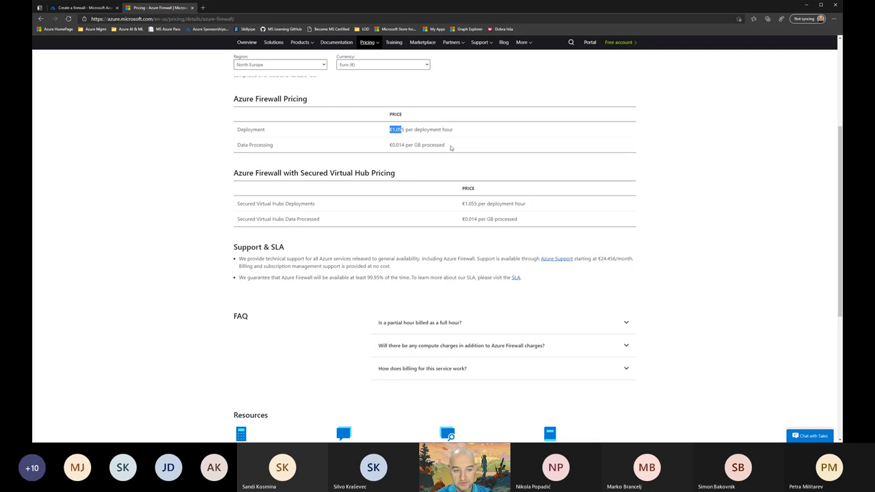
Step: Examine the per-gigabyte data processing price in the Azure Firewall pricing table
drag(451, 146, 388, 146)
drag(271, 148, 236, 146)
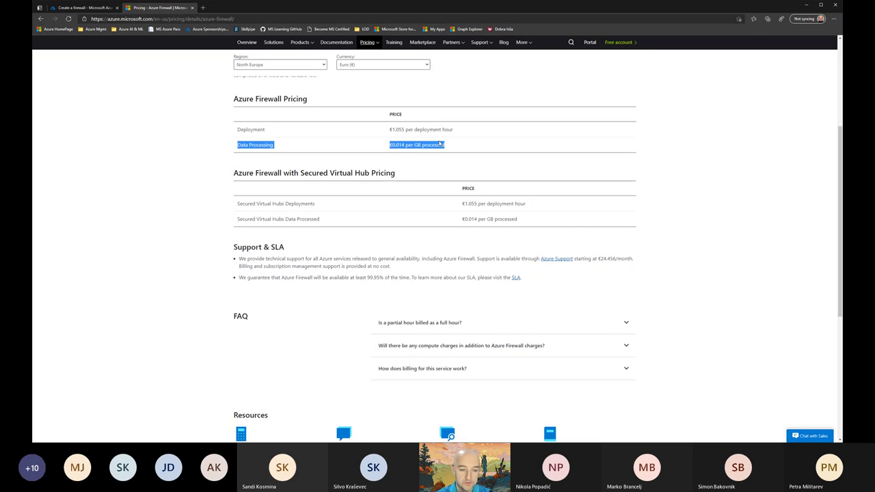
scroll(450, 165, up, 1)
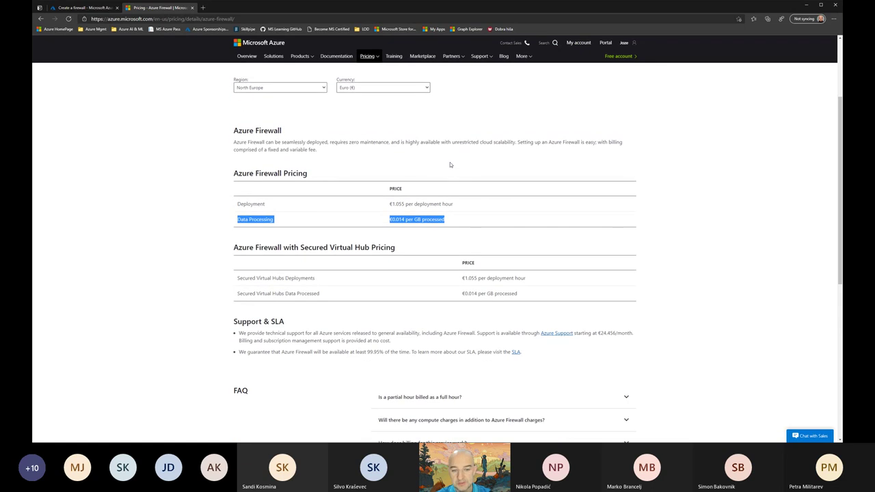
click(450, 222)
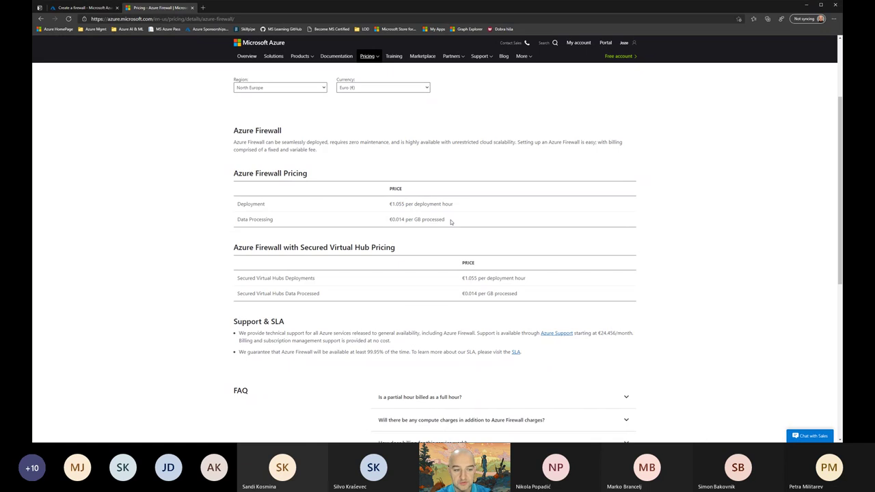
drag(450, 222, 235, 226)
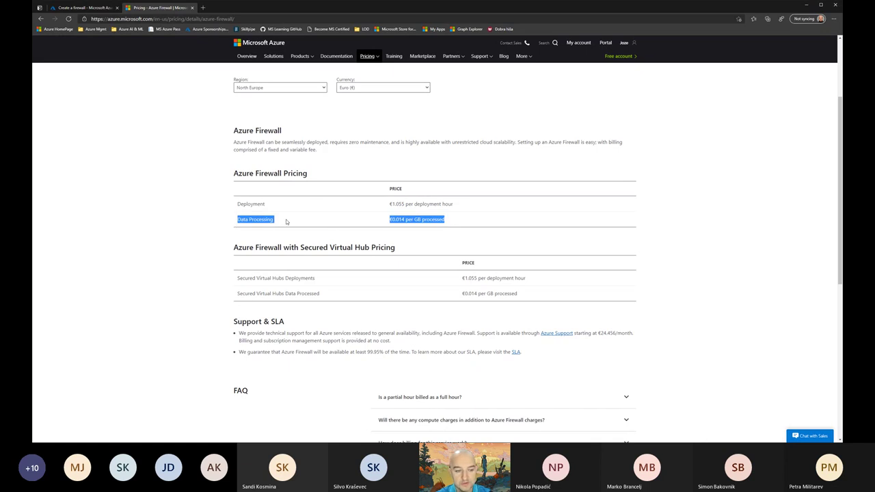
click(396, 220)
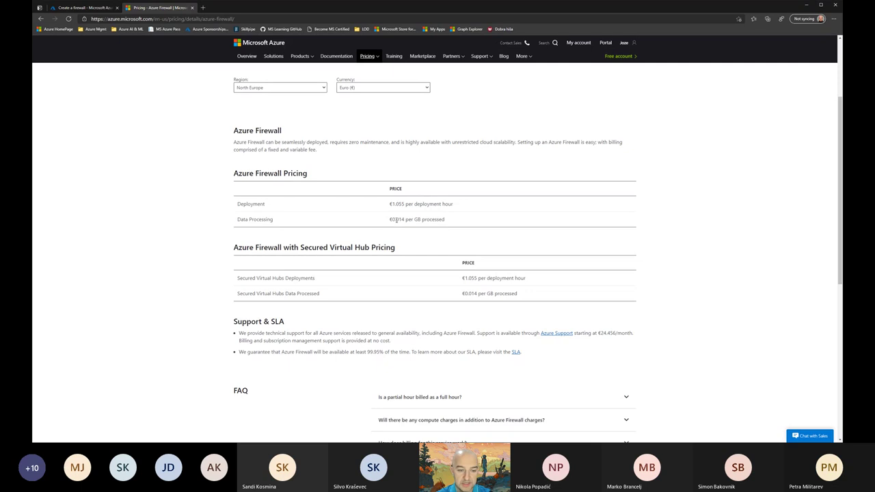
drag(466, 221, 236, 220)
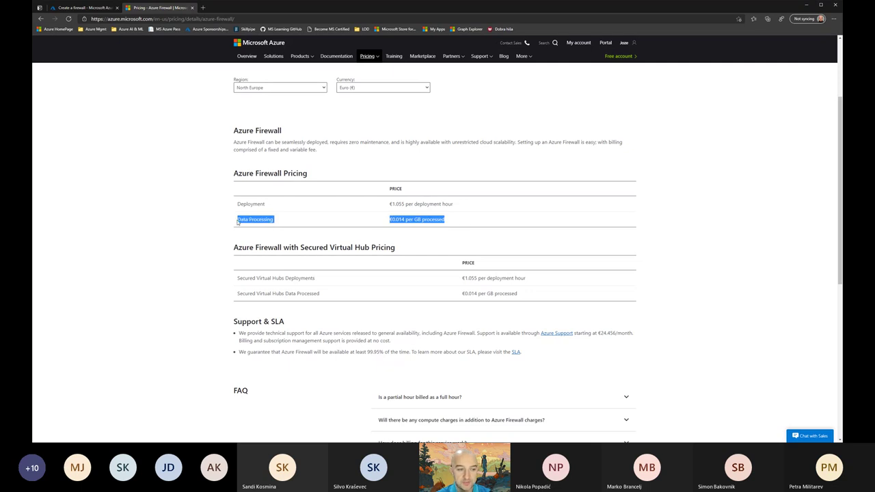
drag(233, 174, 281, 175)
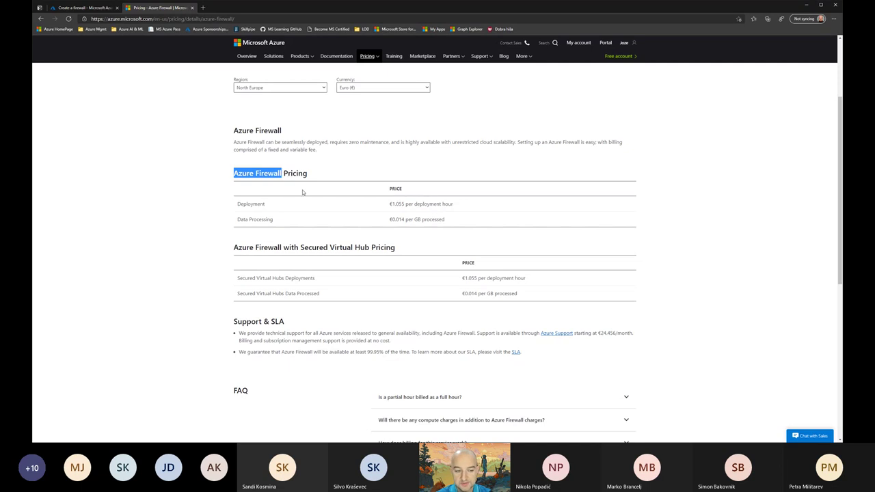
click(273, 226)
drag(237, 219, 448, 220)
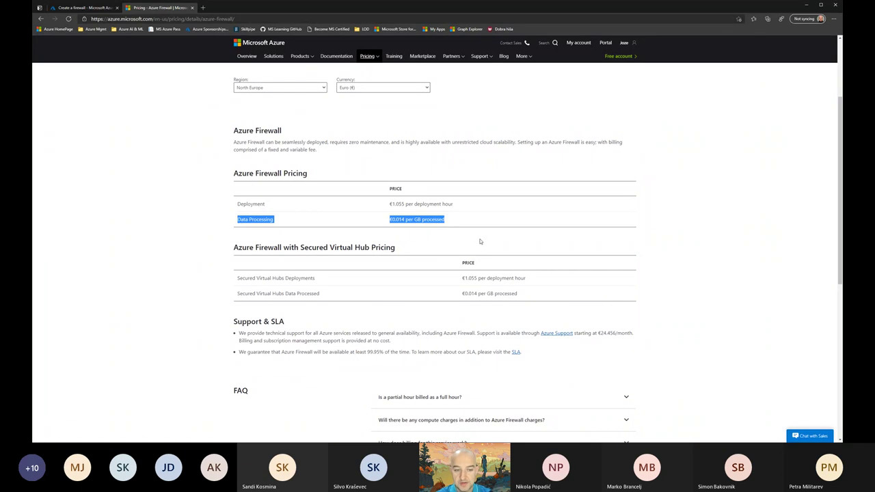
click(437, 232)
drag(457, 220, 235, 223)
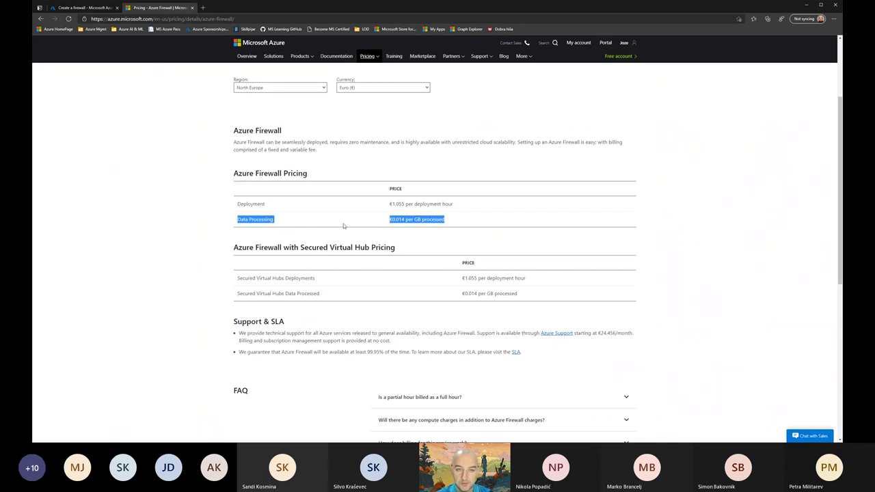
Step: Check the firewall creation form in the portal, then return to the data processing entry on the Azure Firewall pricing page
click(80, 8)
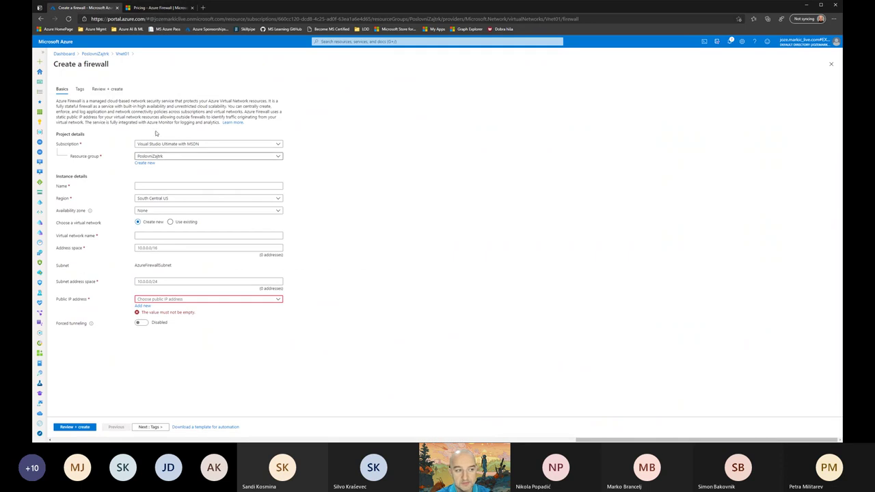
click(154, 8)
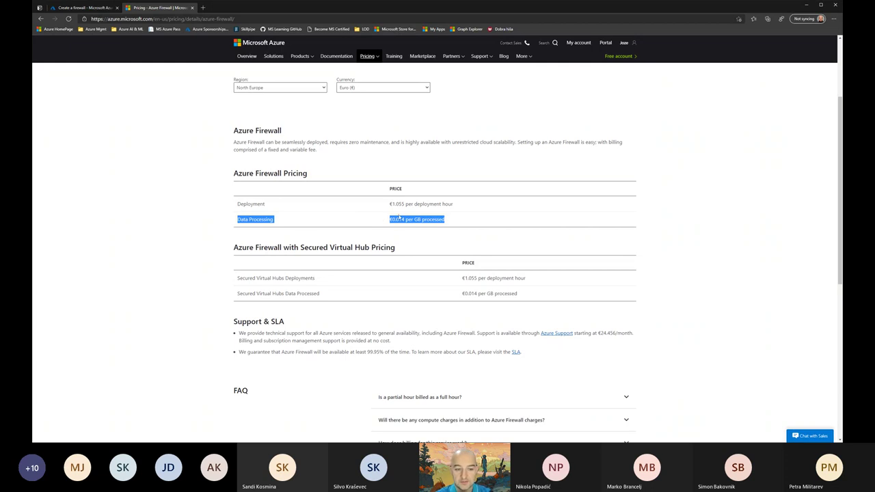
drag(305, 218, 237, 225)
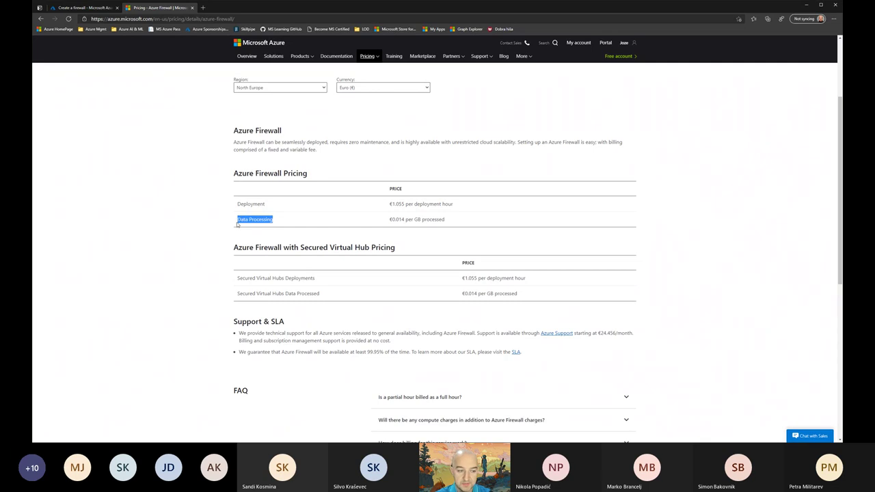
click(237, 225)
drag(237, 222, 320, 226)
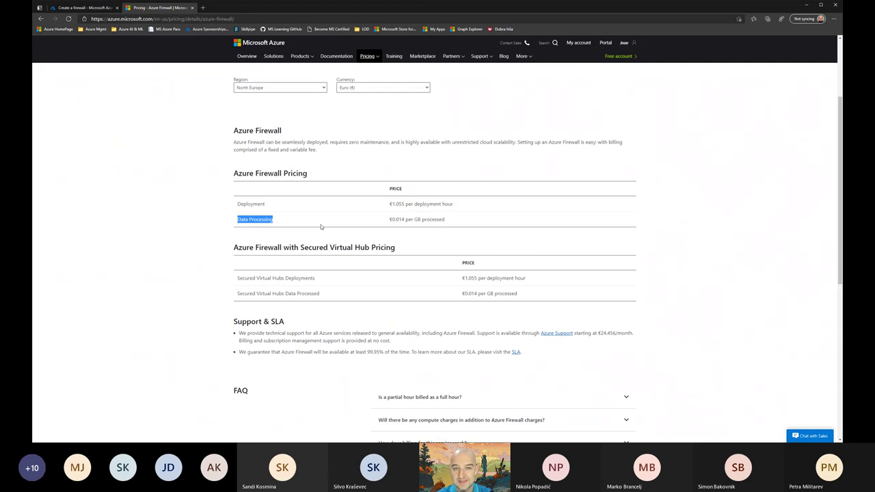
Step: Leave the Azure Firewall pricing page and open the Azure pricing calculator
scroll(358, 223, up, 2)
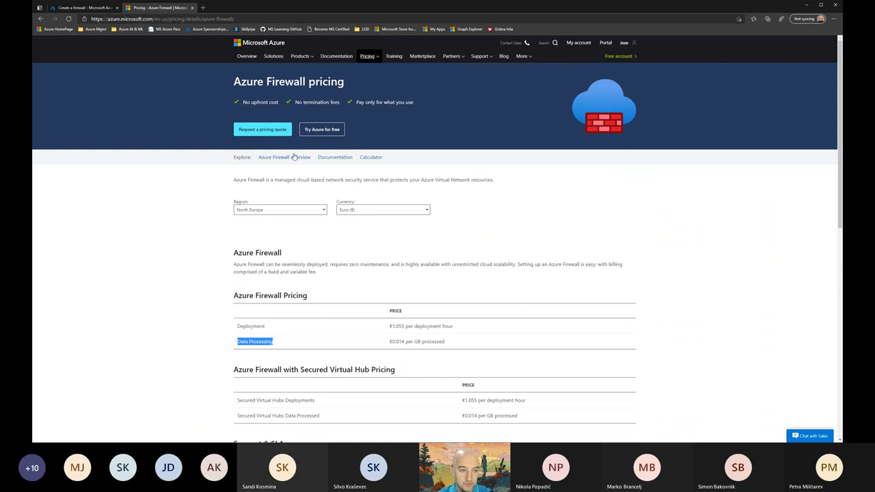
click(367, 56)
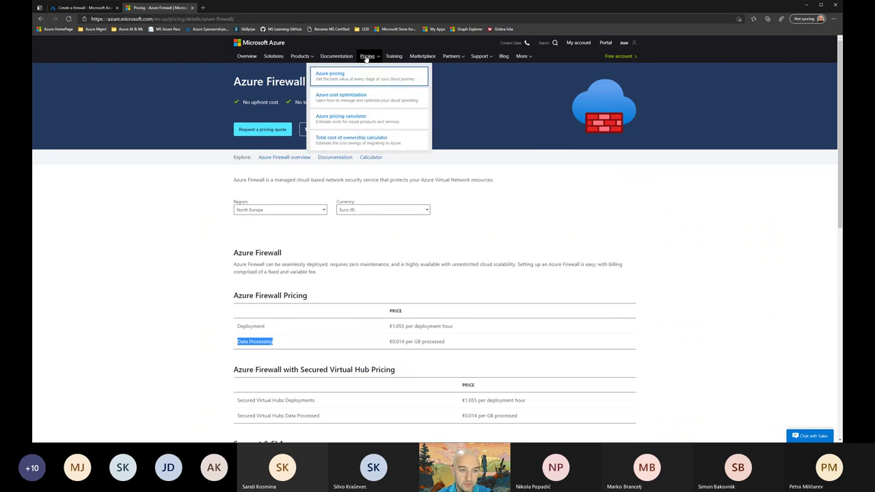
click(341, 76)
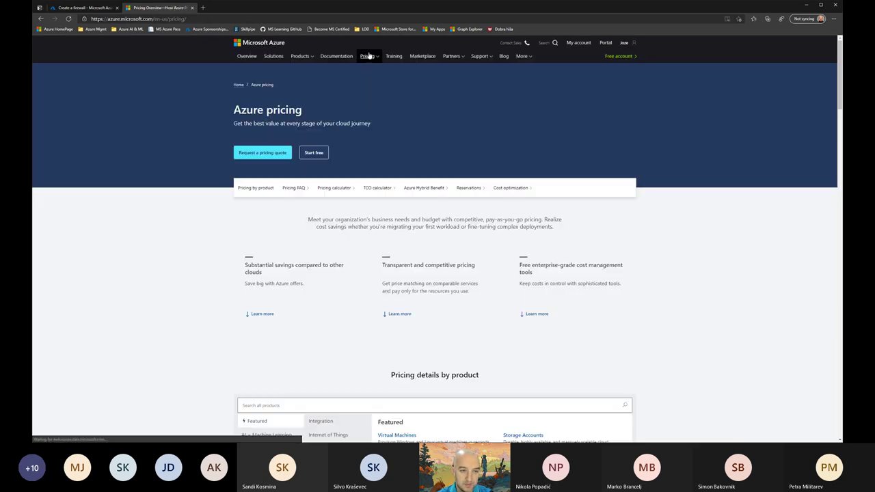
click(367, 56)
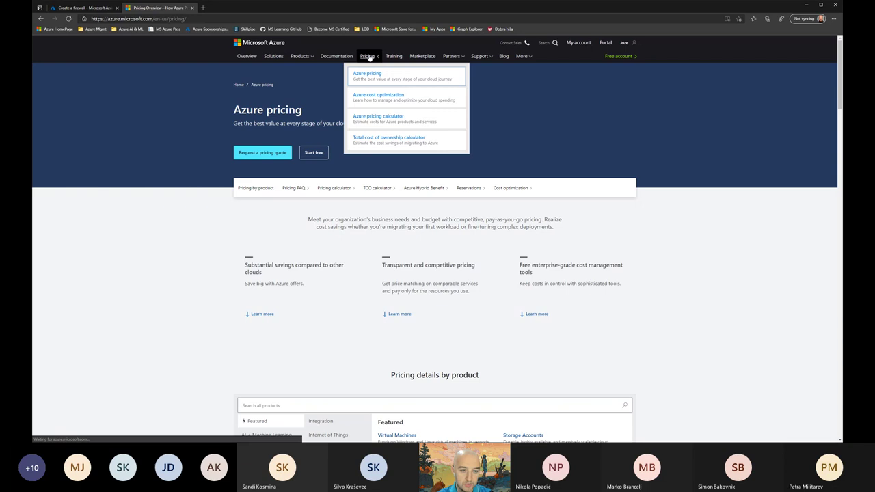
click(382, 117)
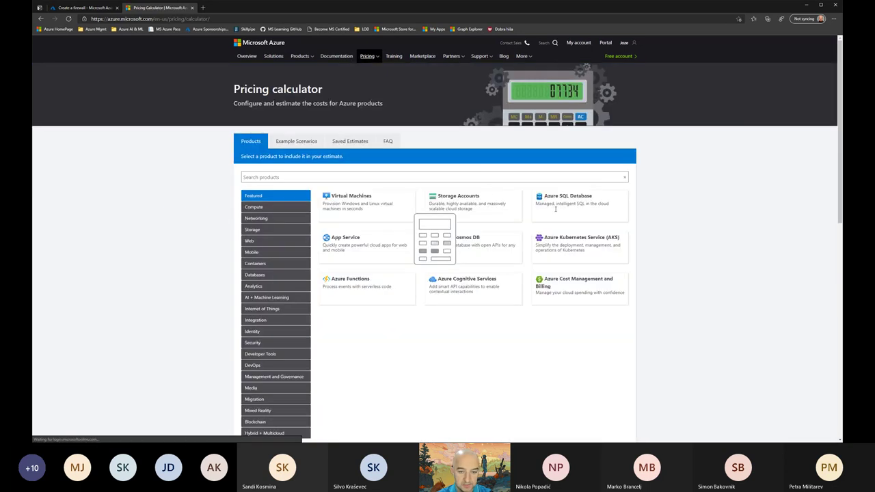
Step: Add Virtual Network from the Networking products to the cost estimate and go to the estimate's service list
click(304, 176)
click(258, 218)
click(366, 205)
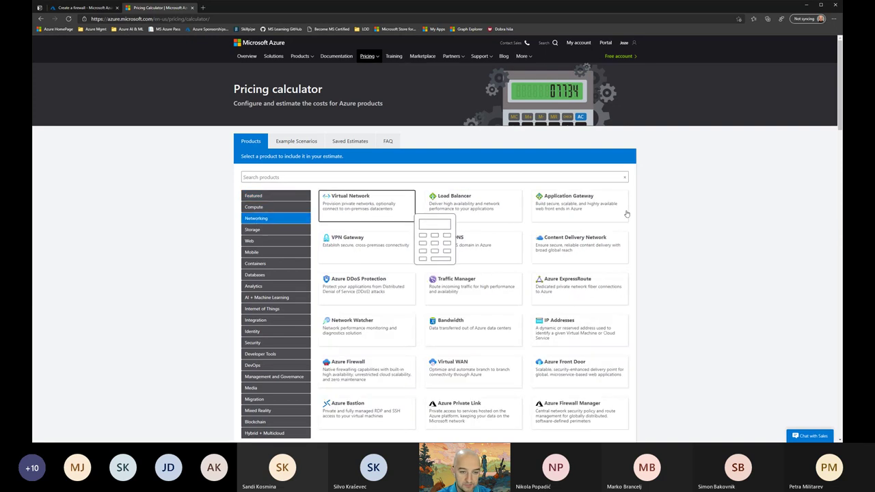
scroll(692, 210, down, 10)
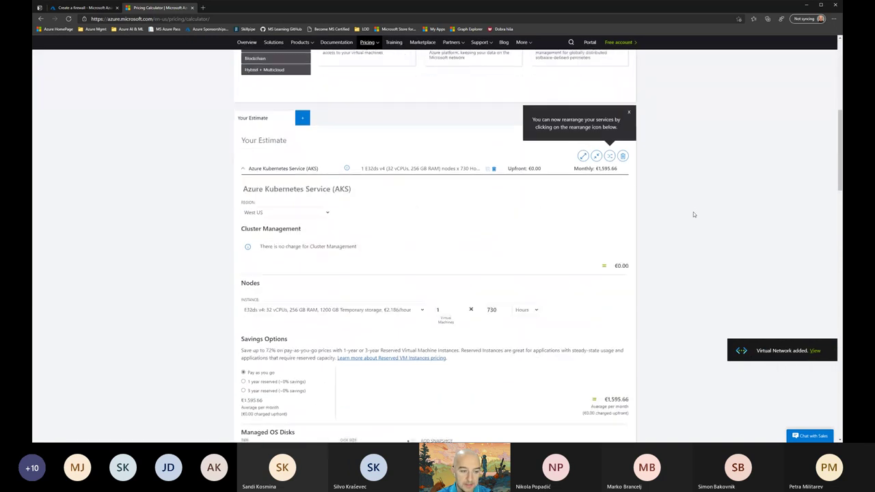
scroll(633, 196, up, 1)
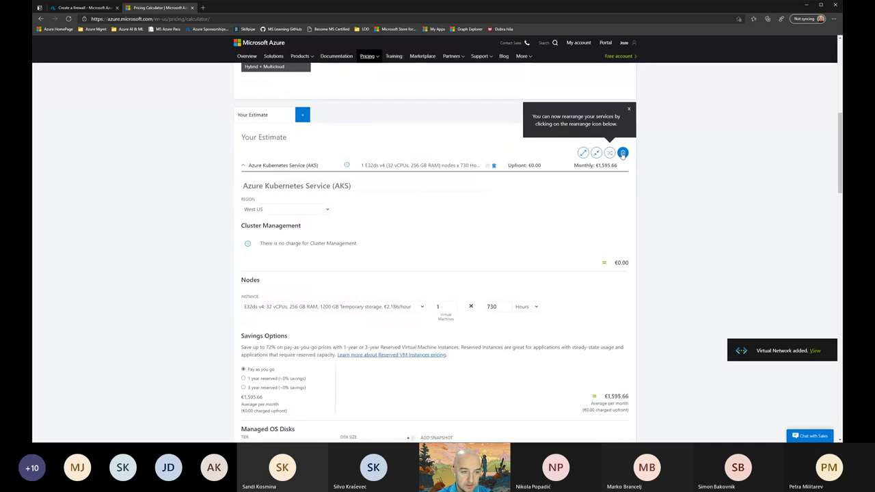
Step: Clear every service from the estimate and add Virtual Network from the Networking products again
click(623, 153)
click(486, 253)
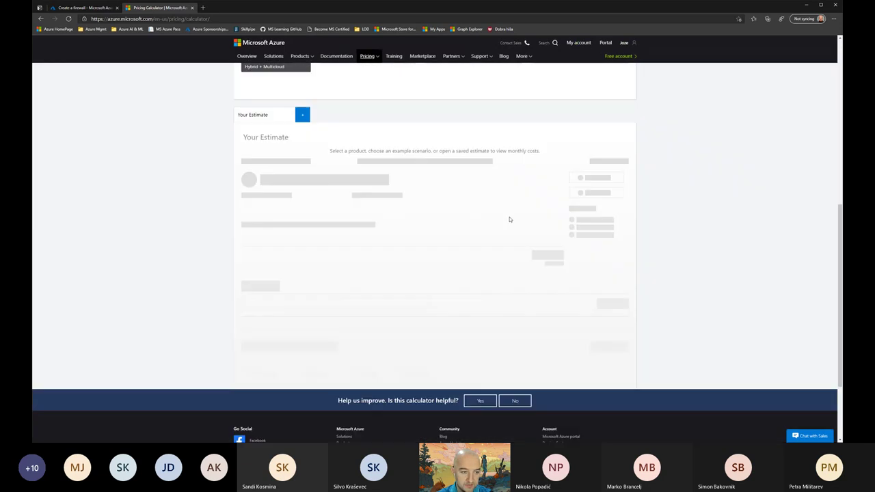
scroll(443, 184, up, 5)
click(367, 143)
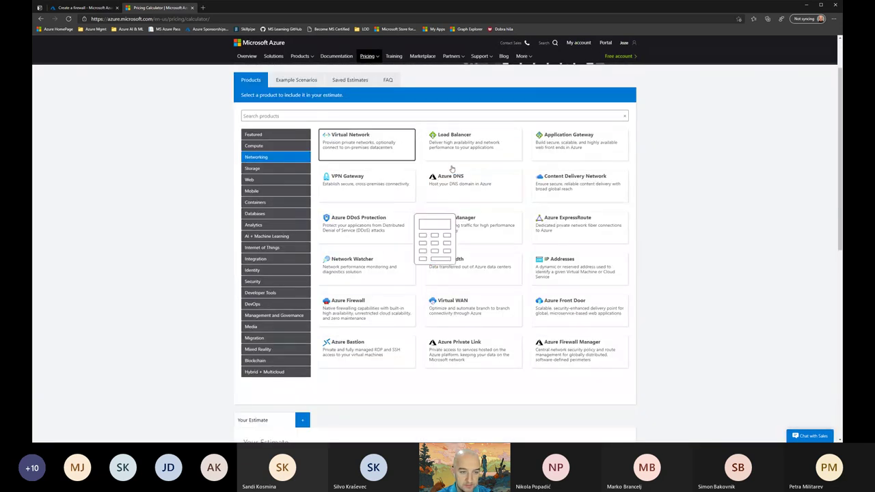
Step: Set the Virtual Network entry's data transfer to 1 TB
scroll(716, 180, down, 5)
scroll(716, 178, down, 2)
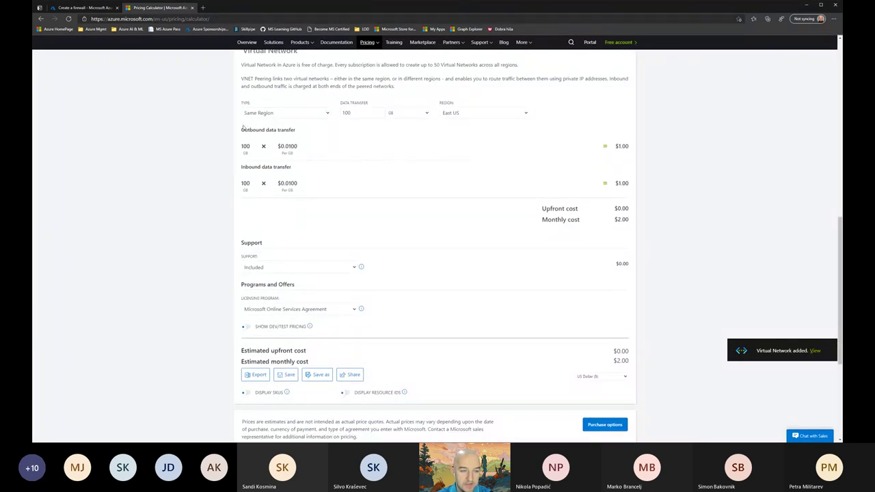
drag(241, 128, 296, 130)
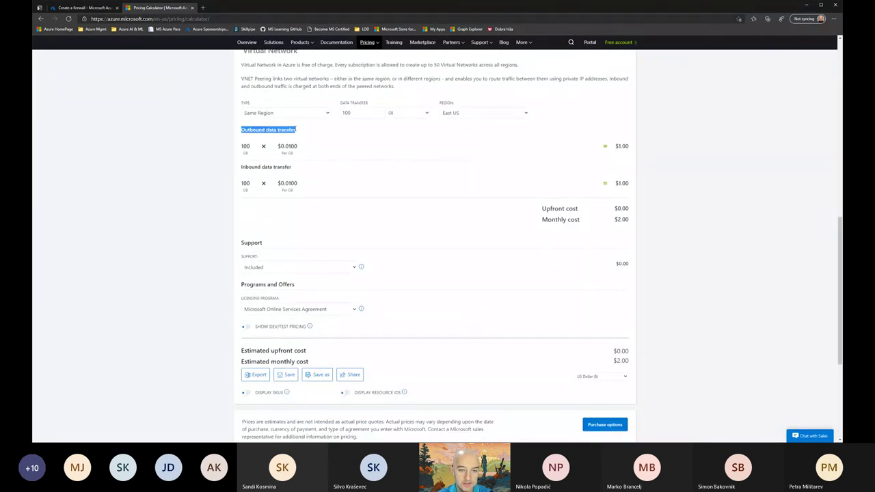
click(250, 149)
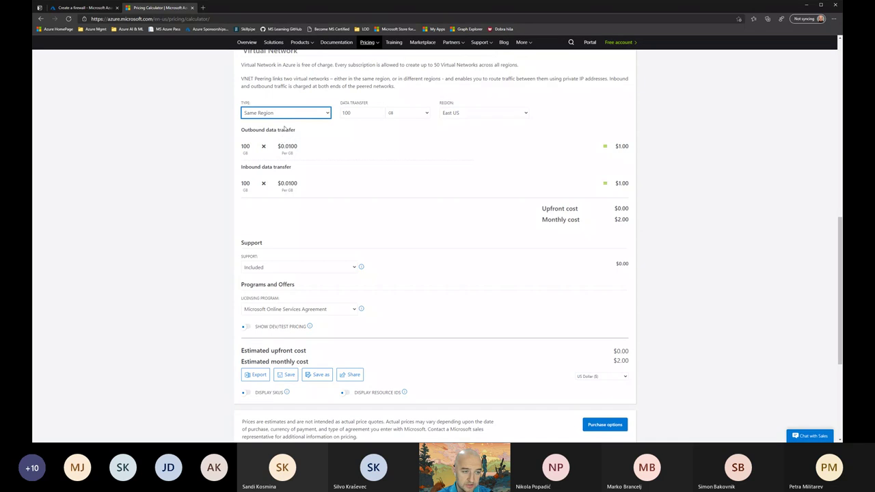
click(353, 112)
drag(352, 113, 336, 114)
text(1)
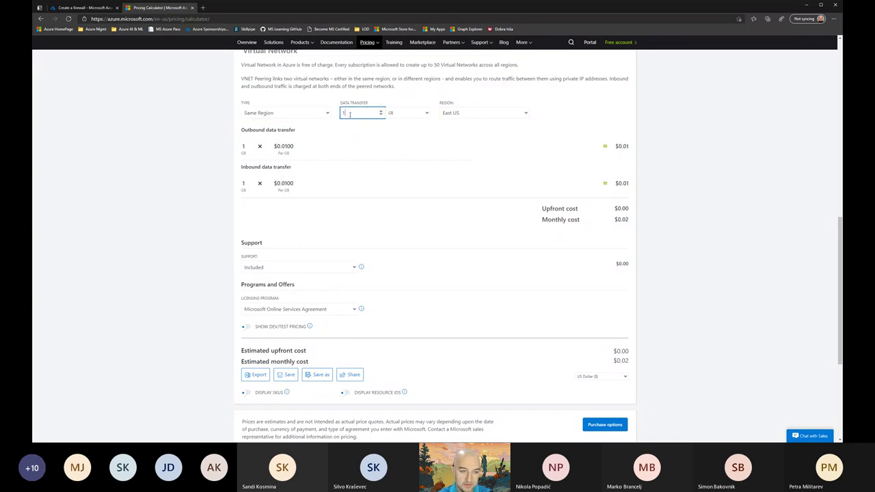
click(407, 114)
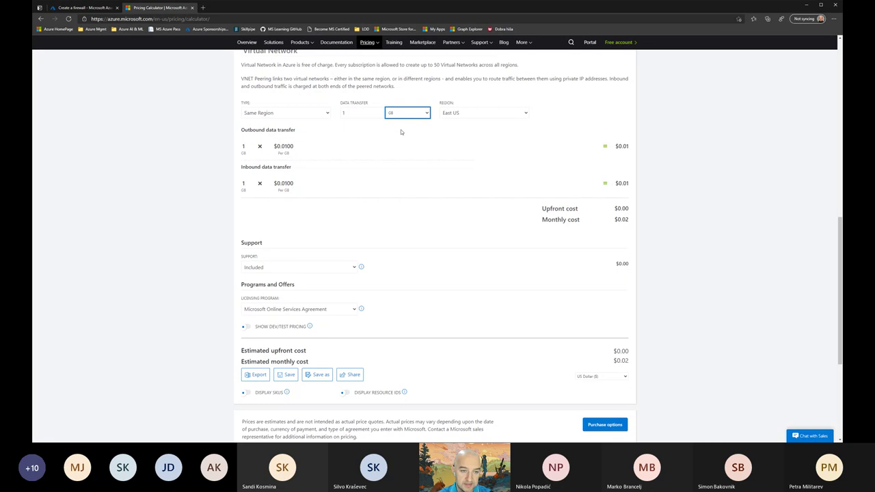
key(Down)
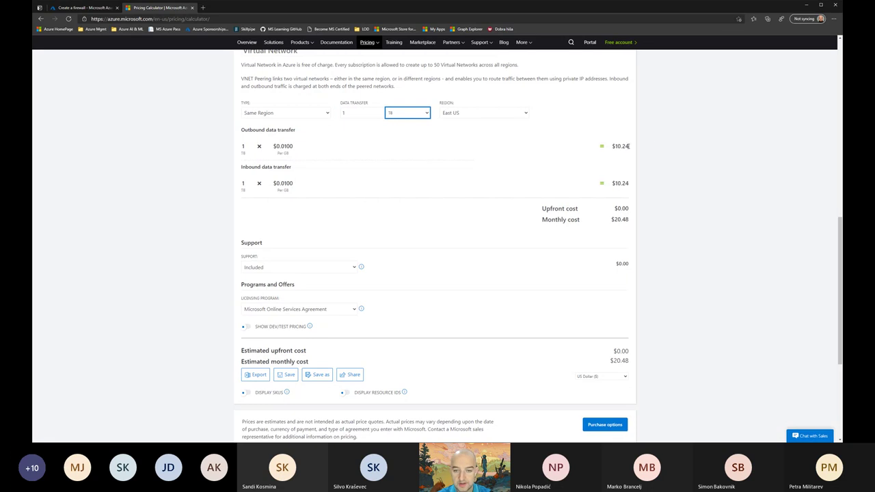
Step: Switch the estimate's currency to Euro (€)
double_click(622, 146)
click(606, 377)
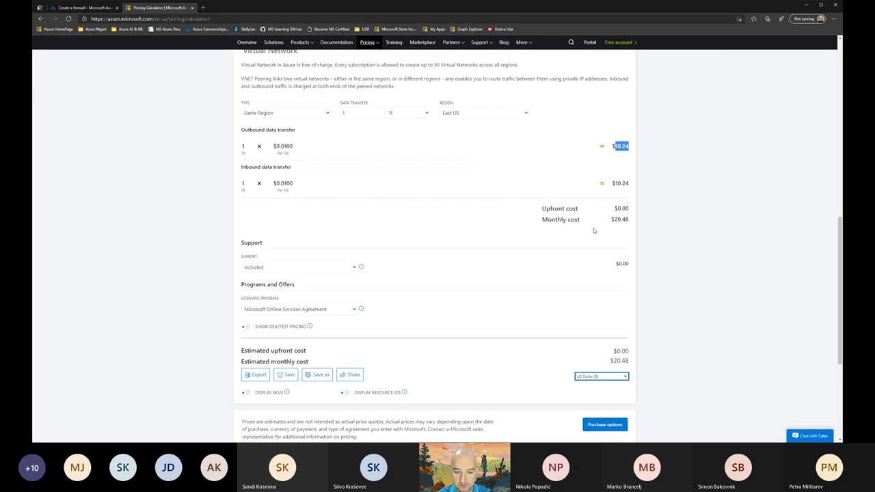
key(e)
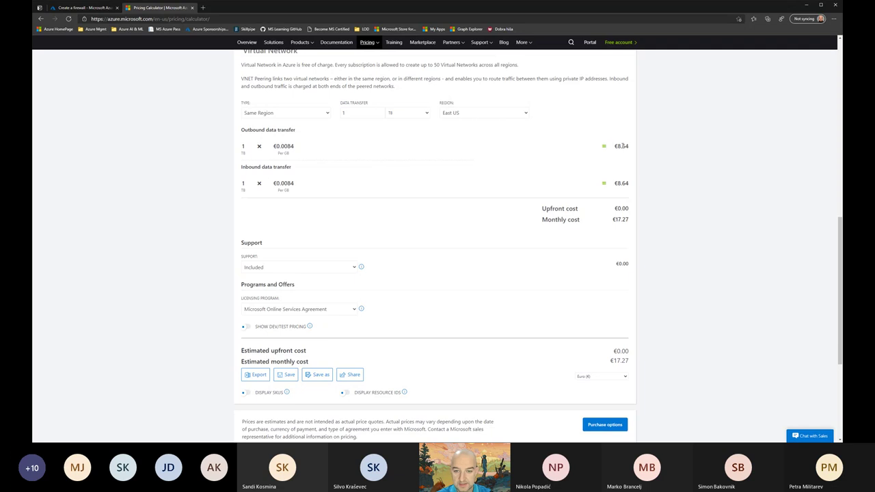
Step: Set the Virtual Network entry's region to North Europe
scroll(438, 240, up, 2)
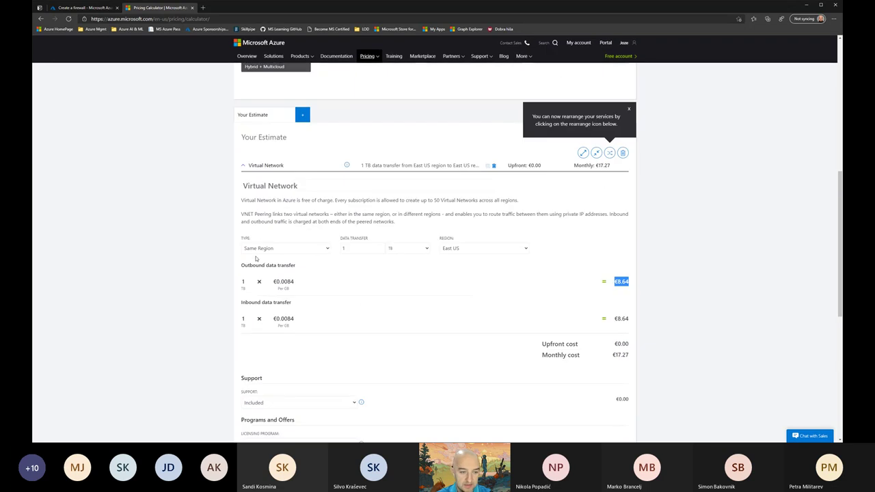
click(471, 250)
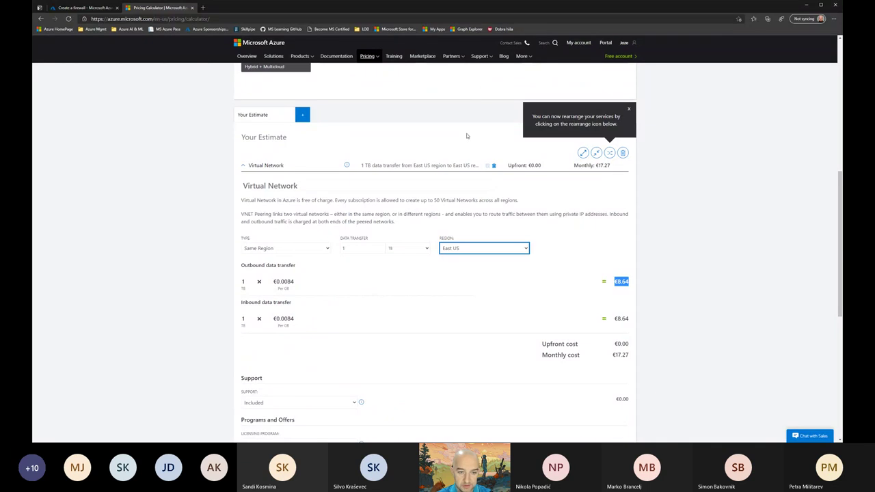
key(n)
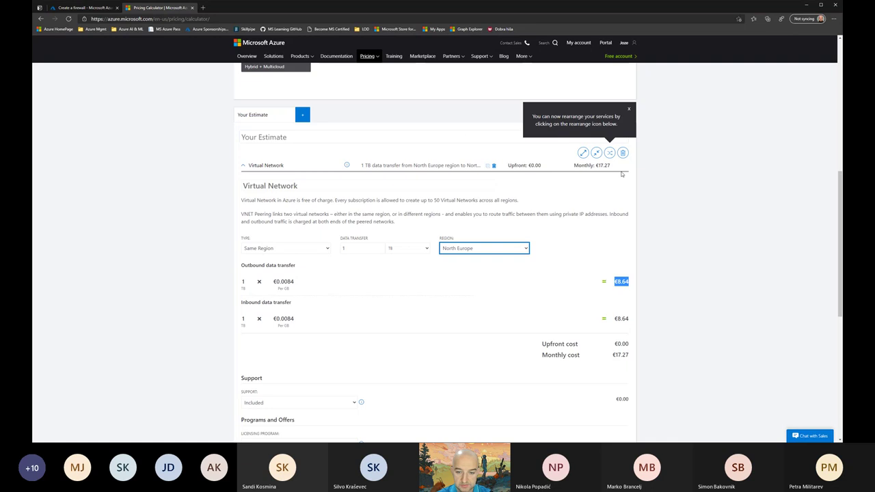
click(717, 200)
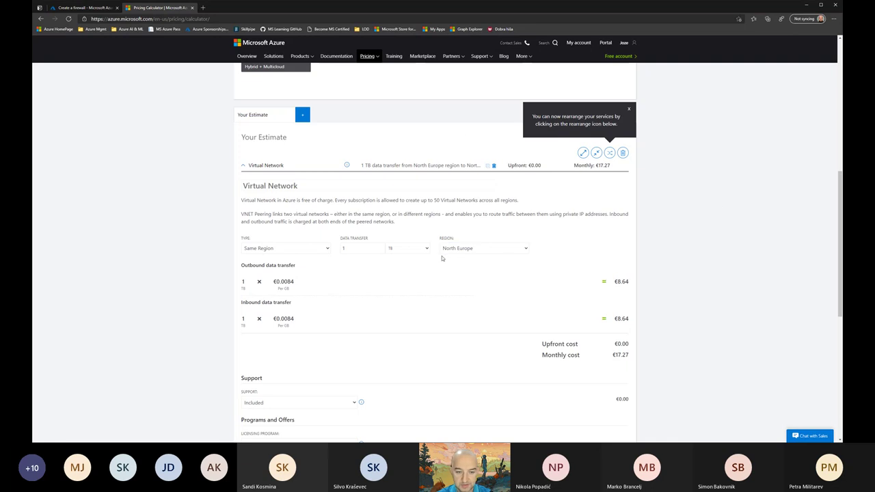
Step: Examine the outbound and inbound data transfer costs and the VNET Peering description of the Virtual Network entry
double_click(617, 282)
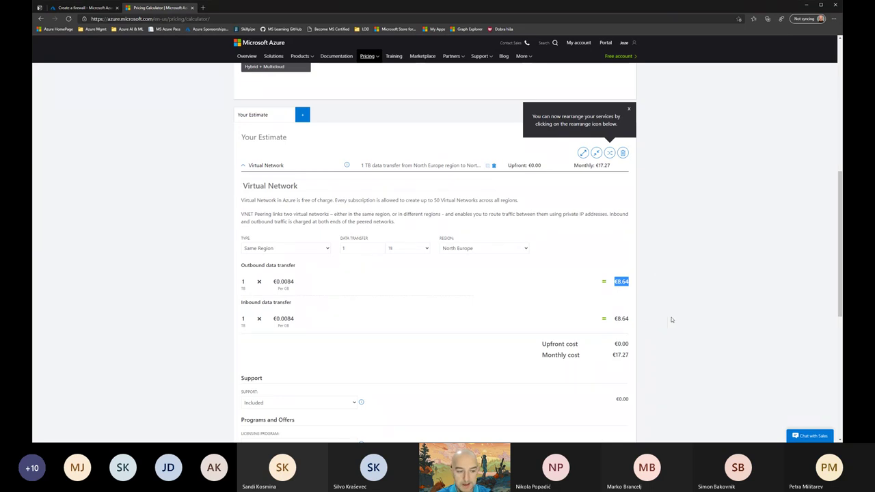
drag(630, 319, 571, 320)
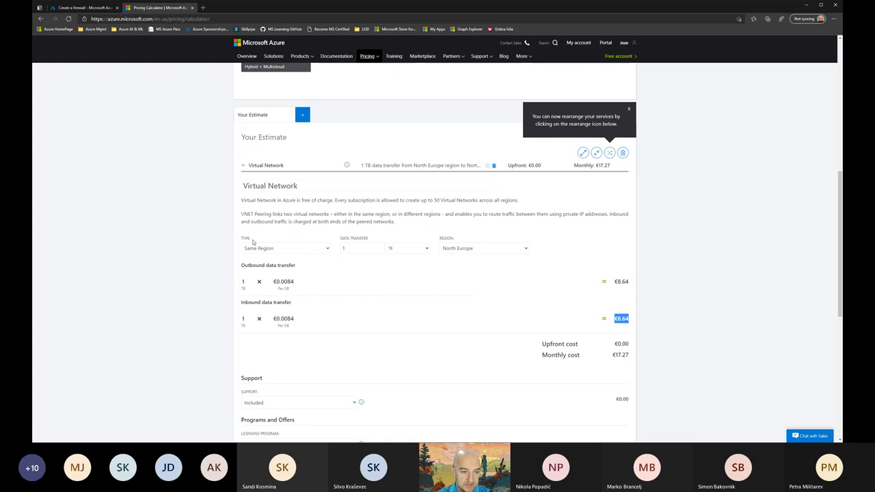
drag(274, 212, 253, 213)
scroll(387, 239, down, 3)
Step: Return to the product catalogue and search it for "publi"
scroll(387, 242, up, 15)
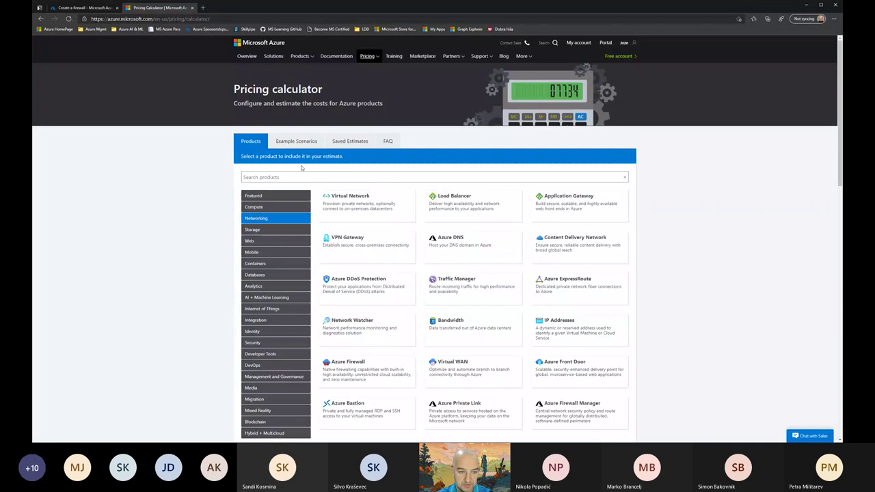
click(290, 177)
text(fw)
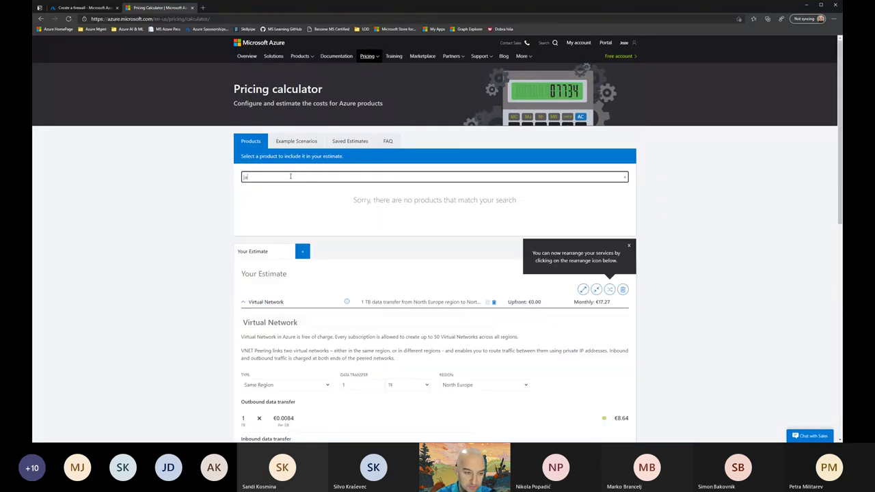
key(BackSpace)
key(BackSpace)
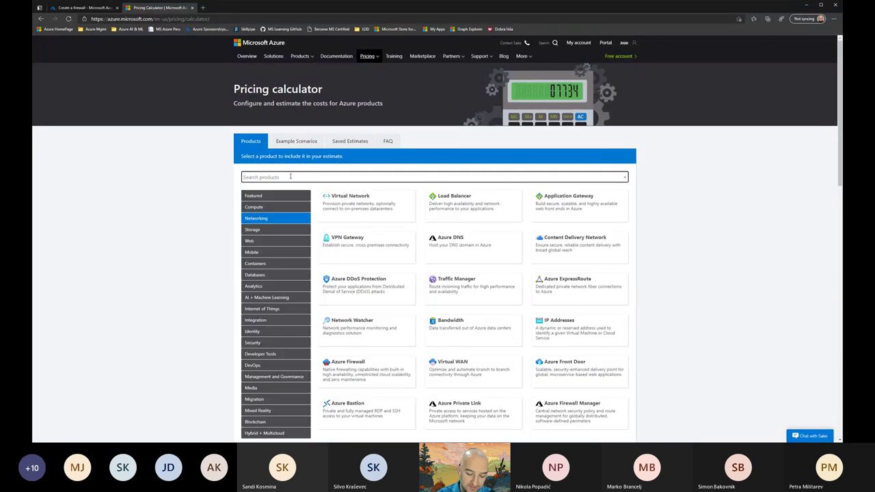
text(pib)
key(BackSpace)
key(BackSpace)
key(BackSpace)
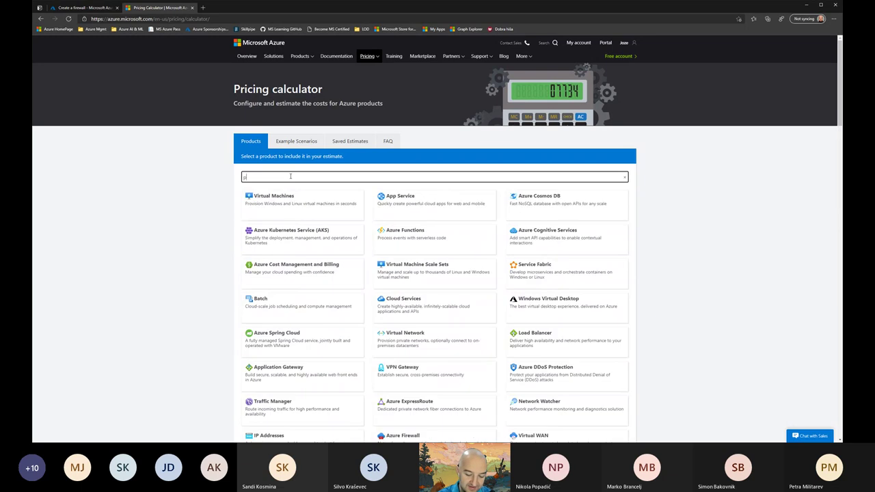
text(publi)
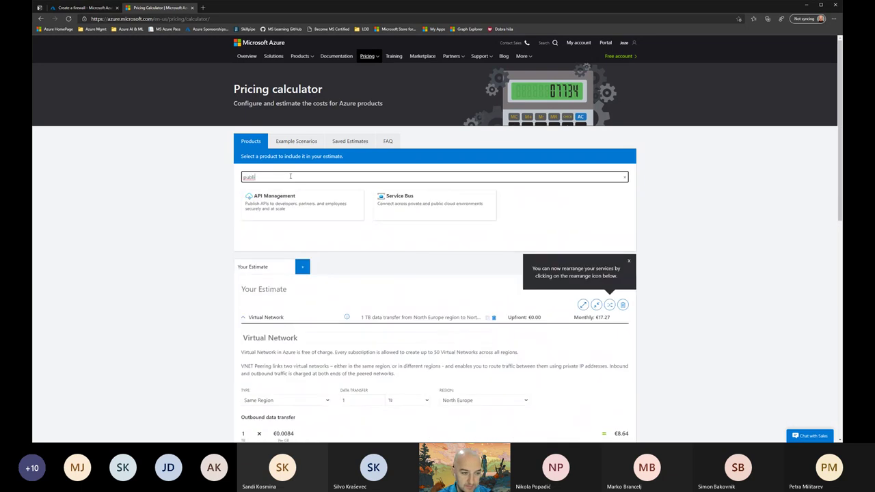
Step: Search the products for "virt" instead and add Virtual Machines to the estimate
key(ctrl+a)
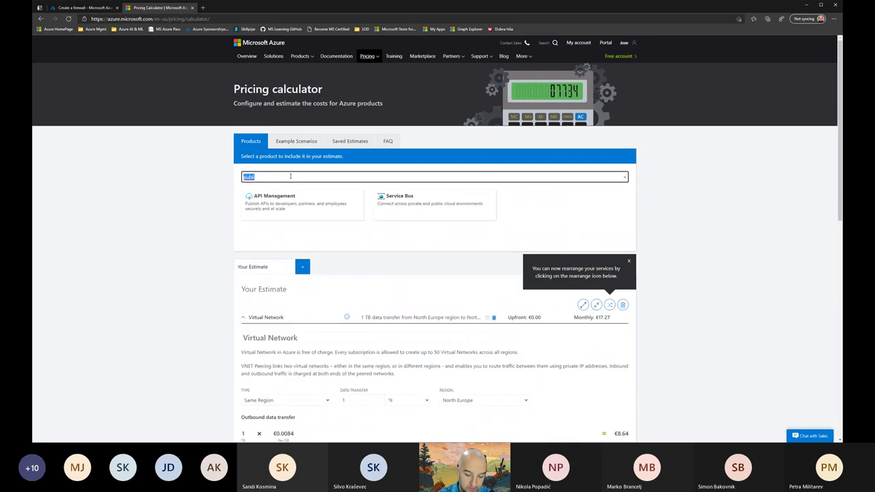
key(BackSpace)
text(virt)
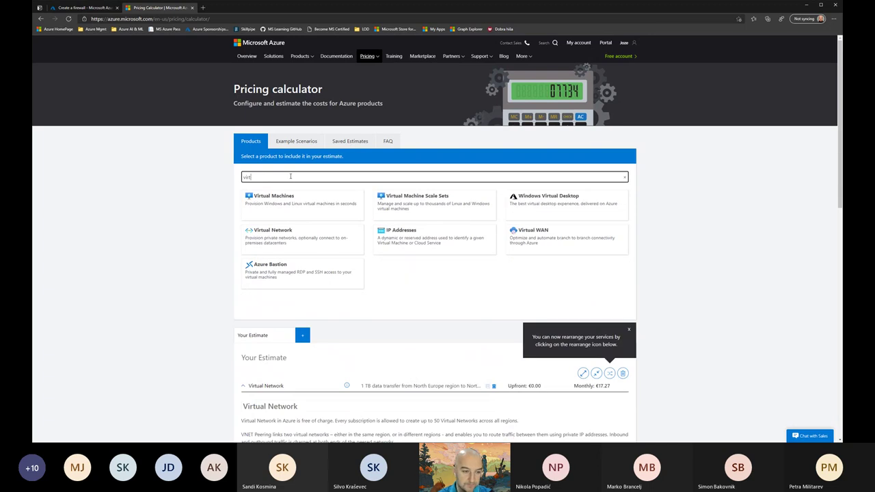
click(294, 205)
scroll(778, 201, down, 3)
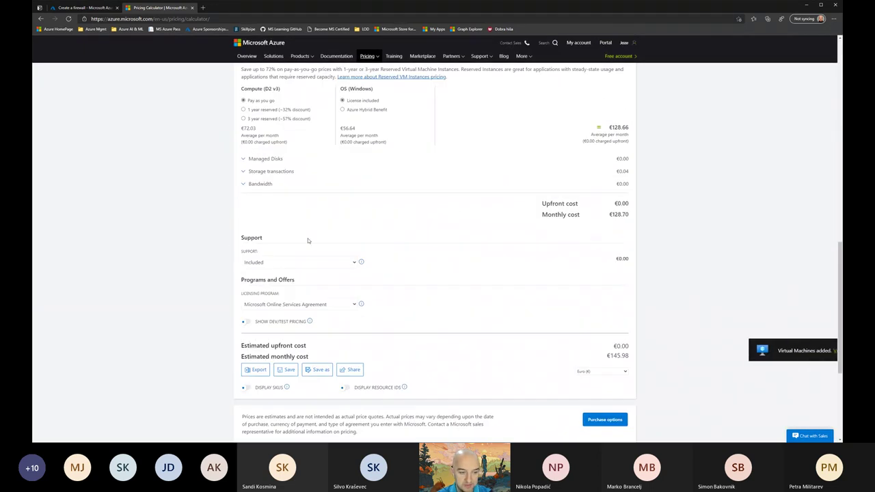
Step: Review the Virtual Network entry's VNET Peering note and data transfer charges above the Virtual Machines entry
scroll(307, 239, up, 2)
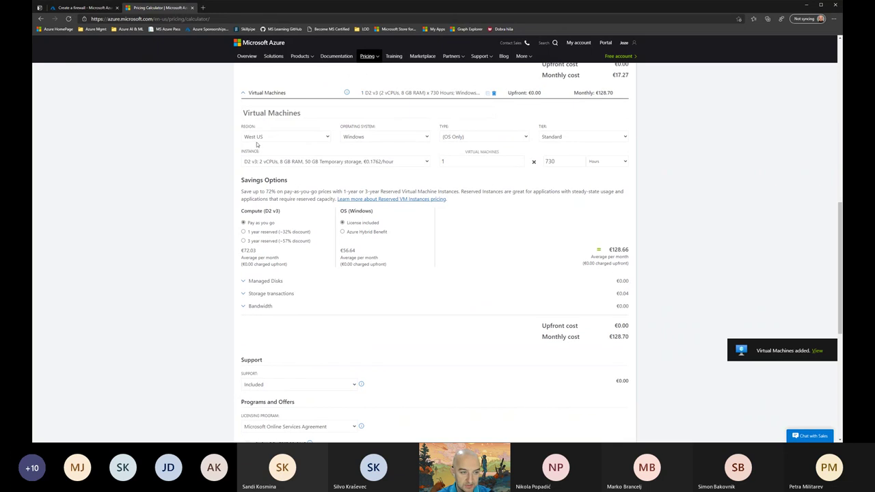
scroll(270, 167, up, 3)
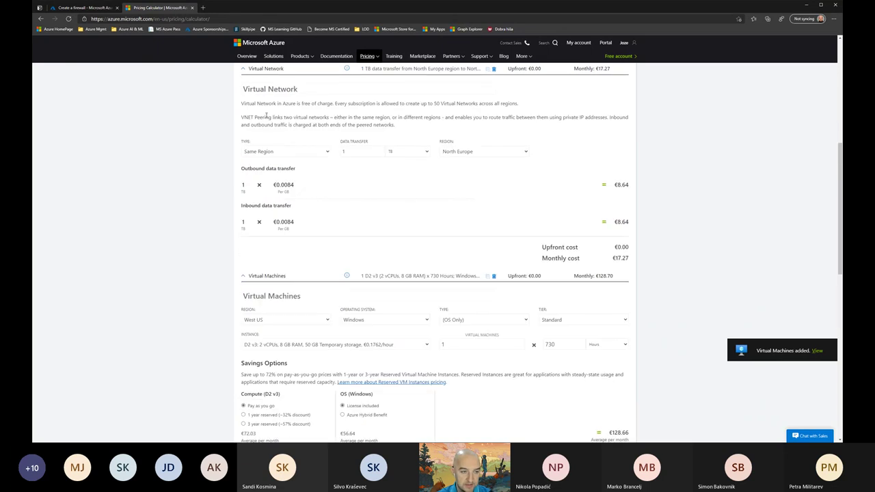
drag(271, 117, 243, 117)
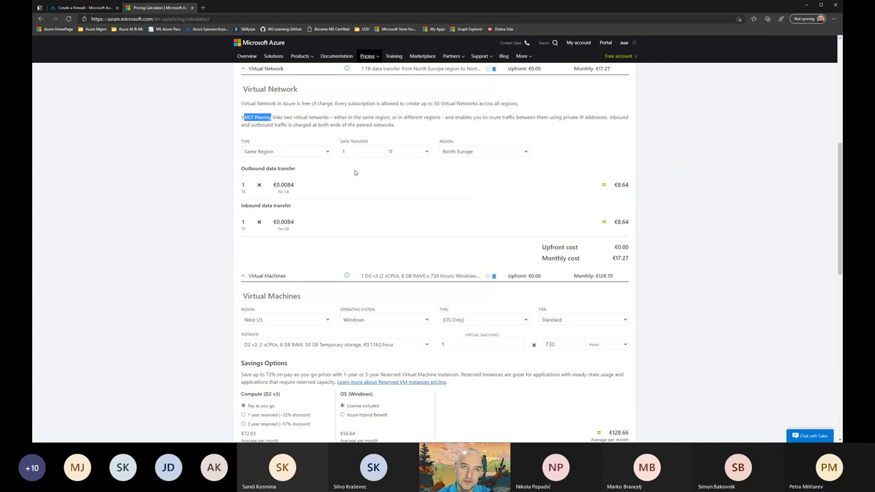
scroll(285, 119, down, 3)
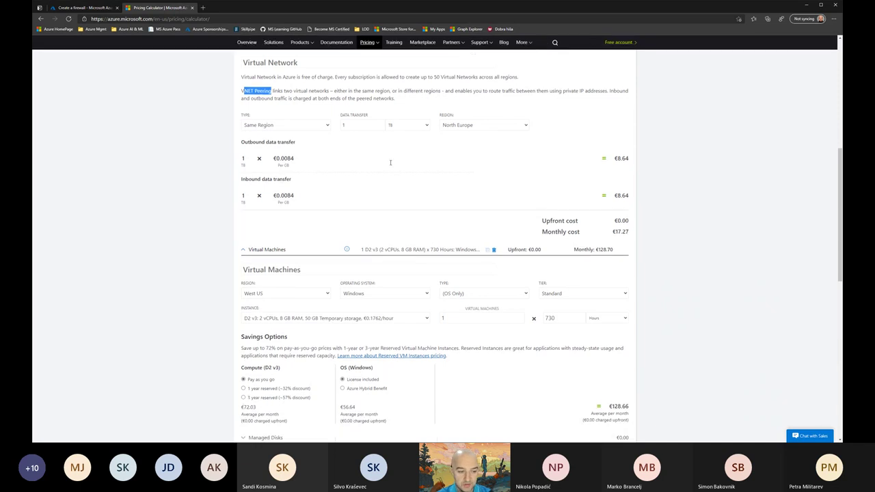
scroll(385, 166, up, 2)
drag(632, 132, 602, 124)
Step: Expand the Bandwidth section of the Virtual Machines entry and look over the entry's settings and costs
scroll(645, 214, down, 1)
scroll(315, 233, down, 2)
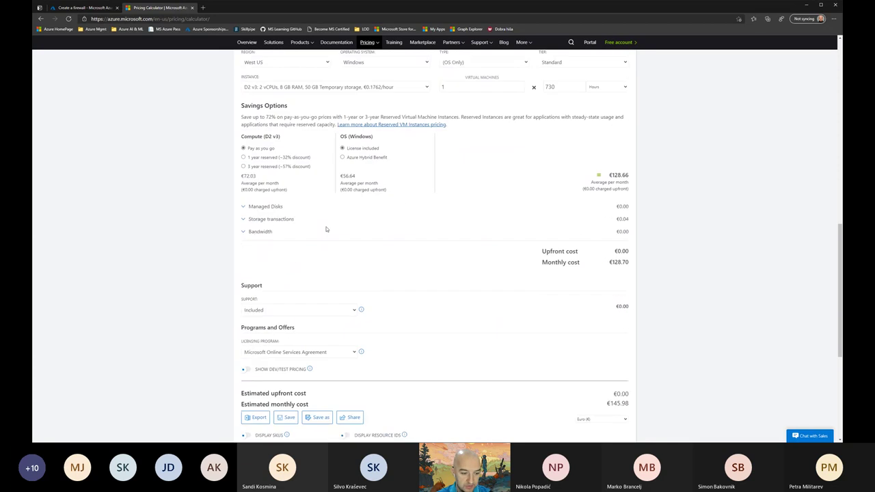
scroll(295, 204, down, 1)
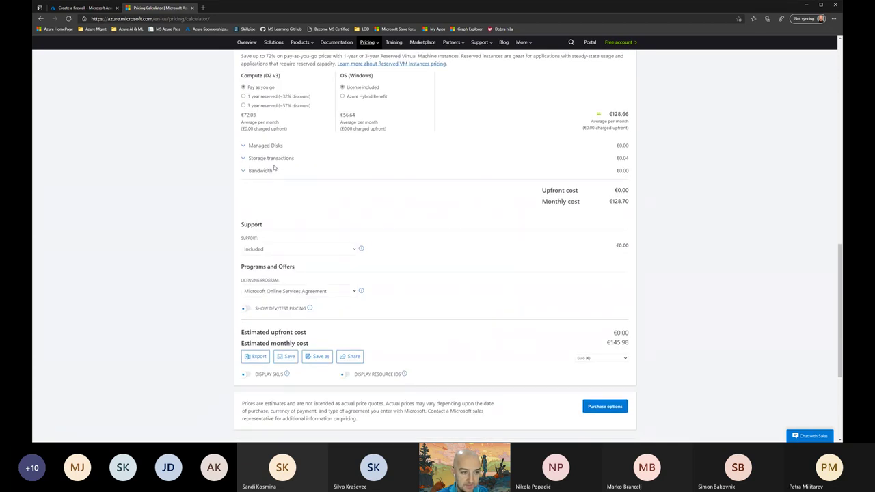
click(263, 171)
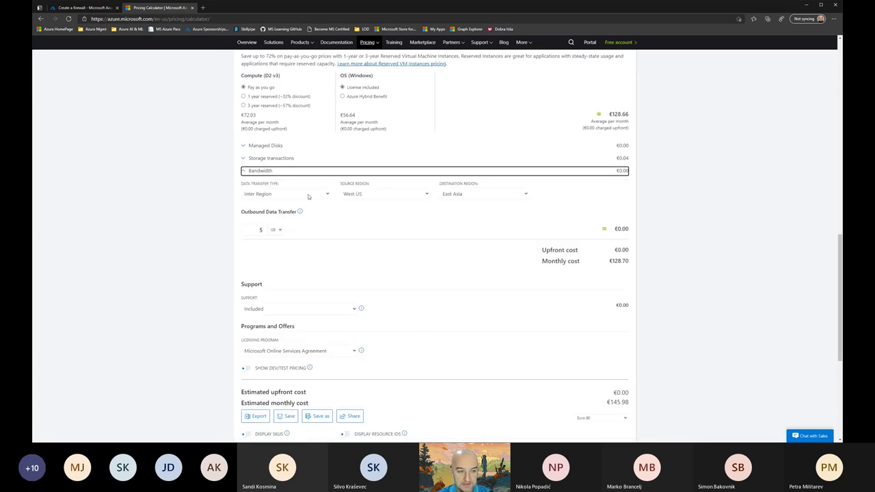
scroll(294, 186, up, 3)
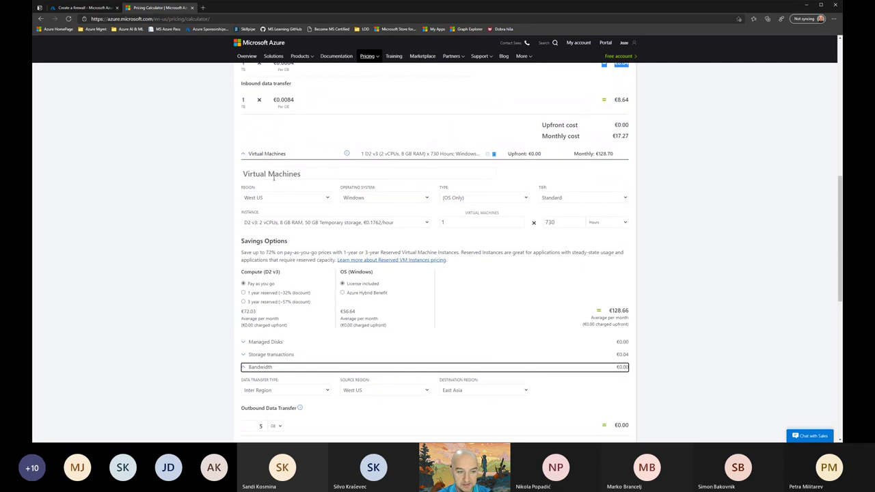
scroll(295, 185, down, 3)
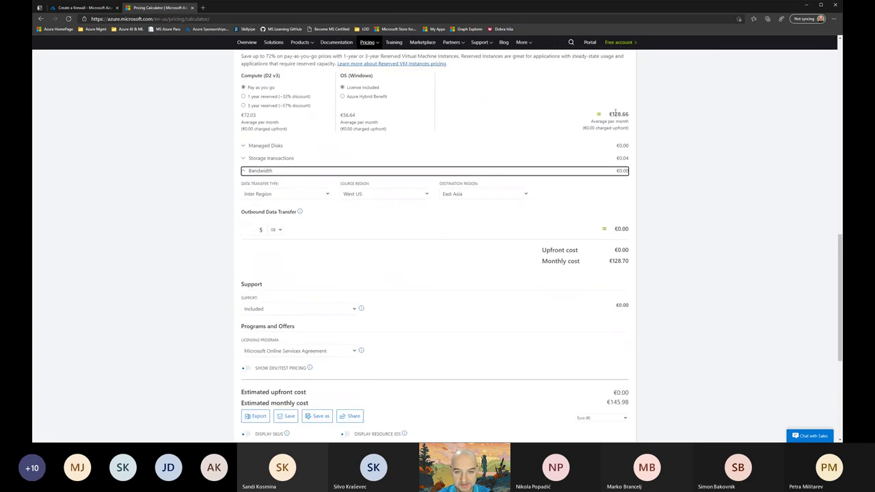
scroll(615, 111, up, 2)
scroll(635, 144, down, 2)
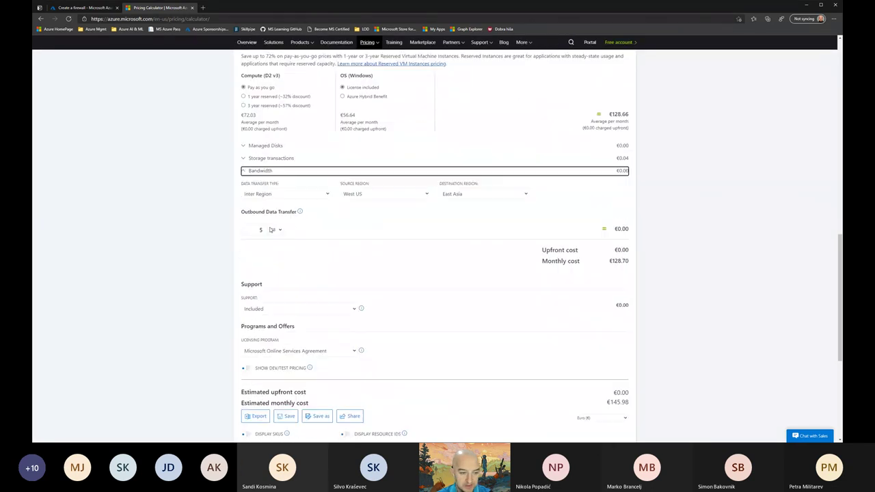
Step: Set the virtual machine bandwidth to Internet Egress from North Europe, routed via Public Internet
click(292, 196)
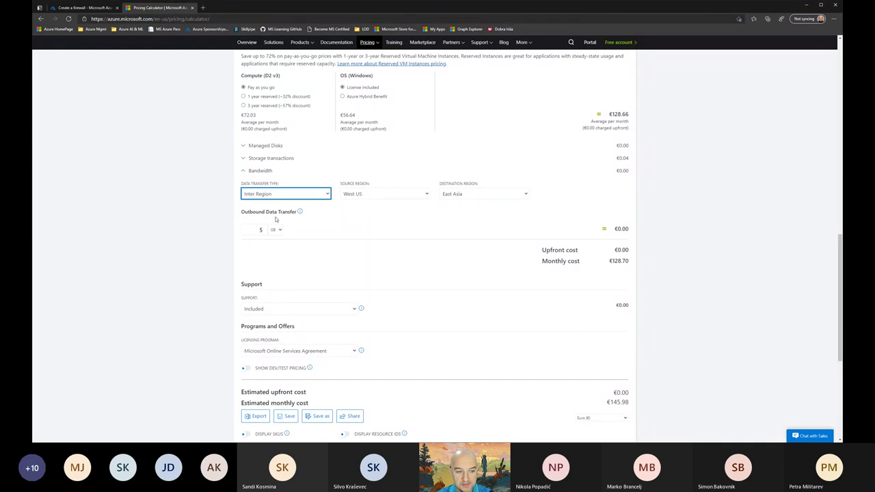
key(Down)
click(363, 196)
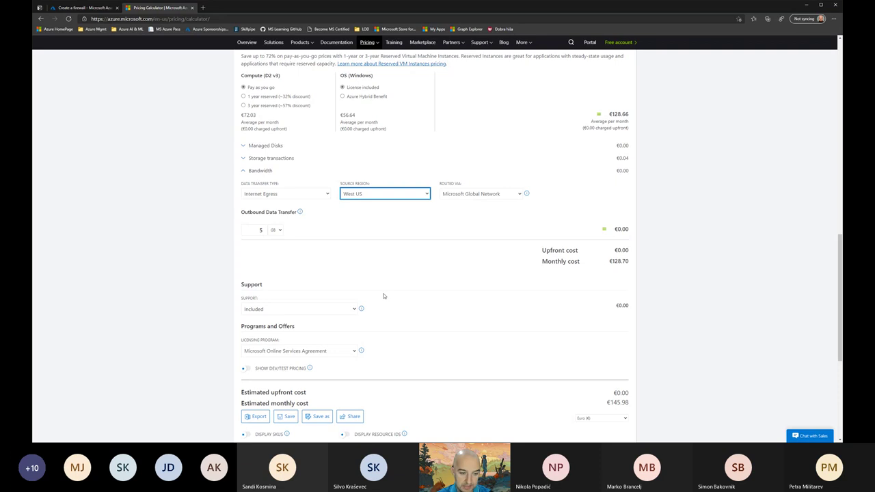
key(n)
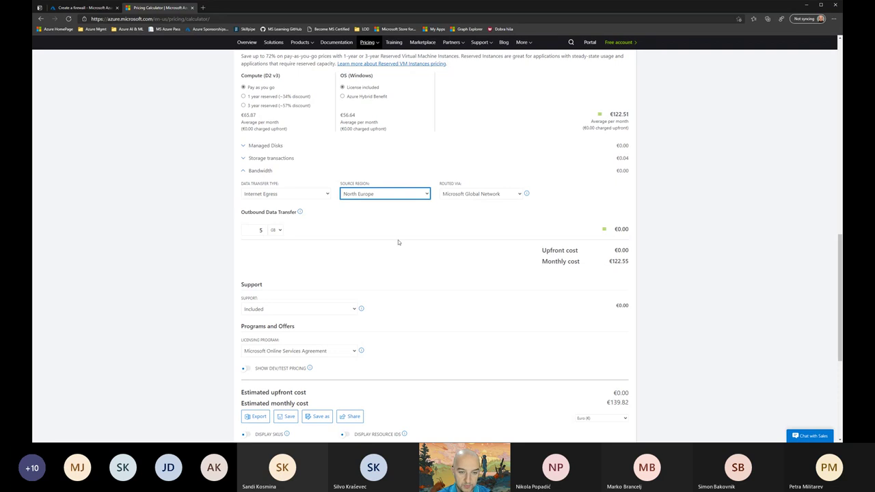
click(486, 196)
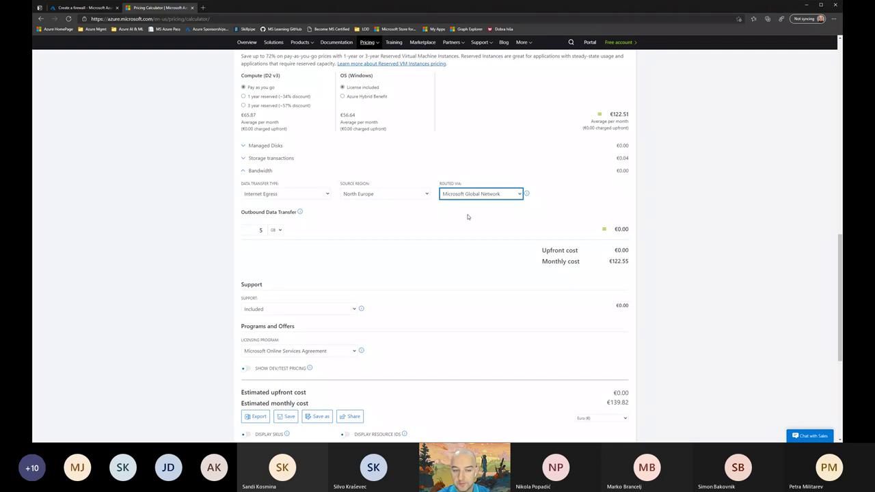
key(p)
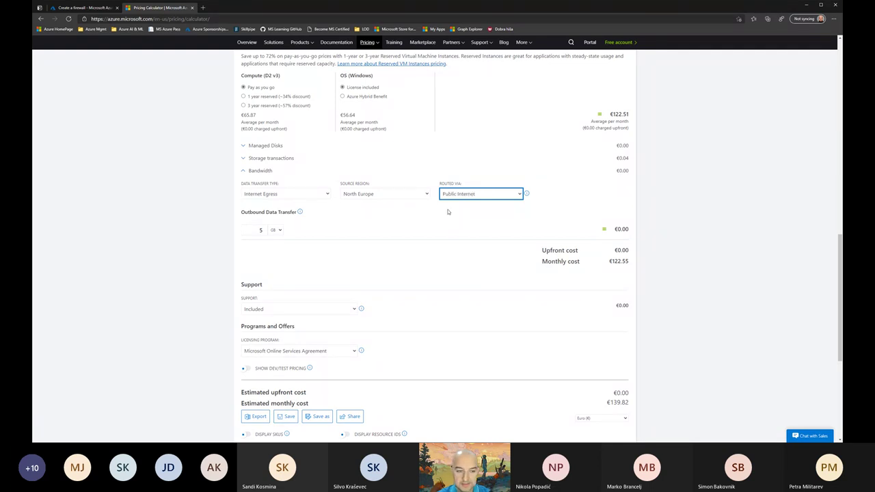
Step: Set the outbound data transfer amount to 1 TB
double_click(252, 231)
text(1)
key(Tab)
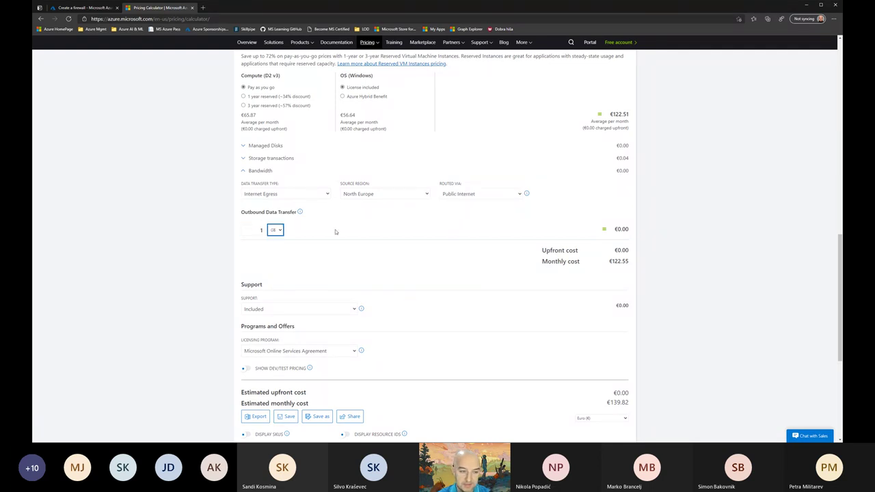
key(t)
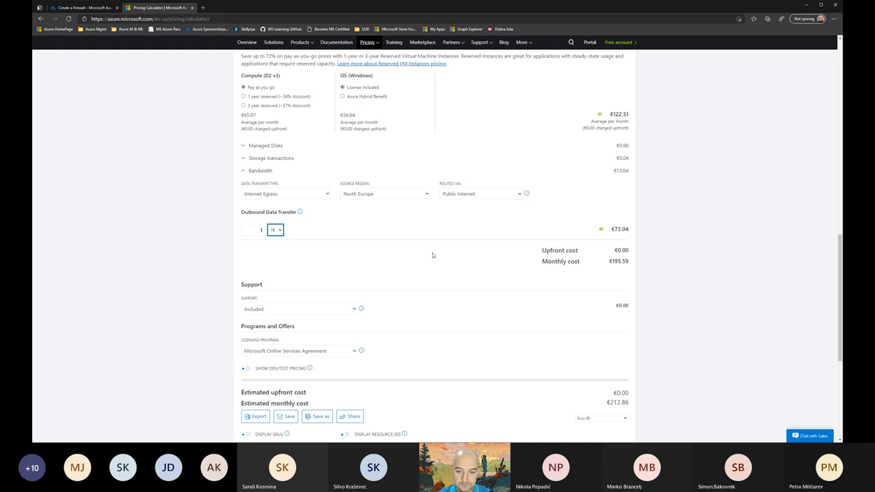
Step: Examine the monthly cost of the virtual machine's outbound data transfer in the Bandwidth section
double_click(619, 229)
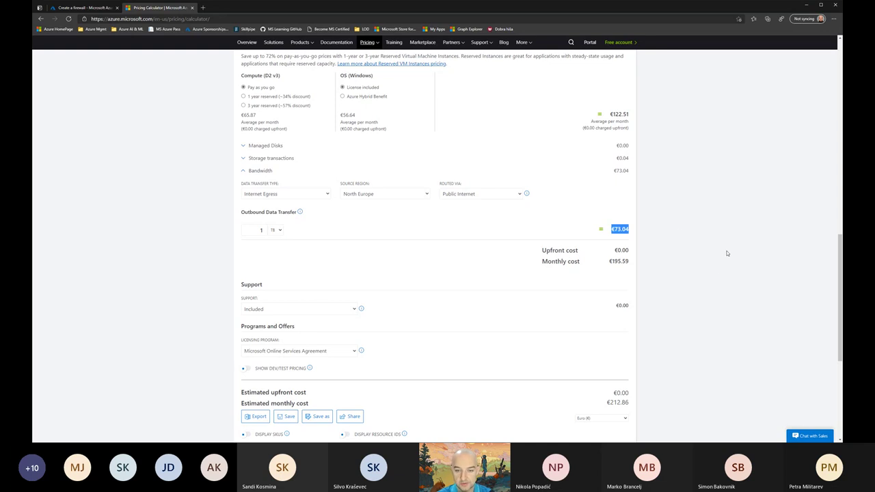
click(619, 229)
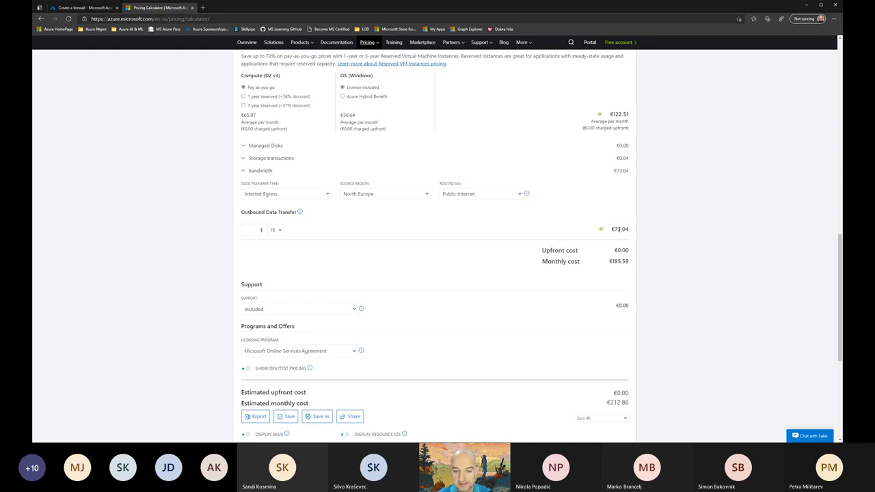
drag(613, 229, 632, 229)
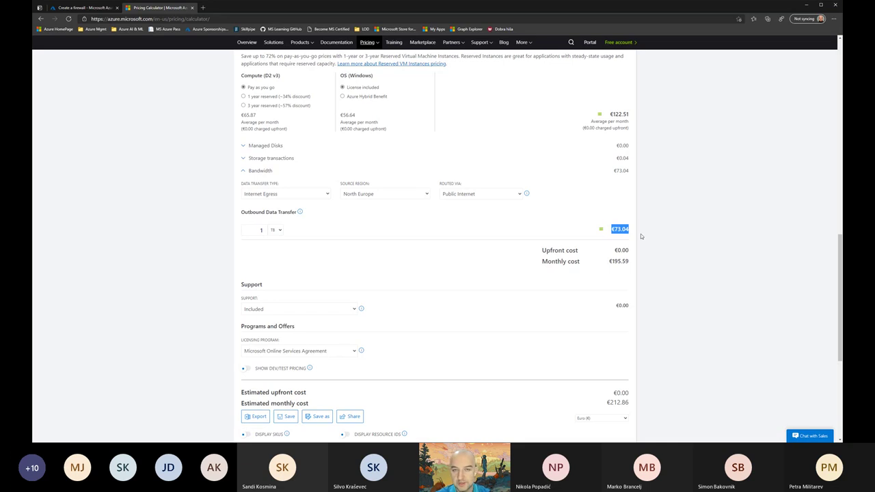
drag(637, 230, 611, 232)
drag(635, 232, 607, 231)
click(680, 240)
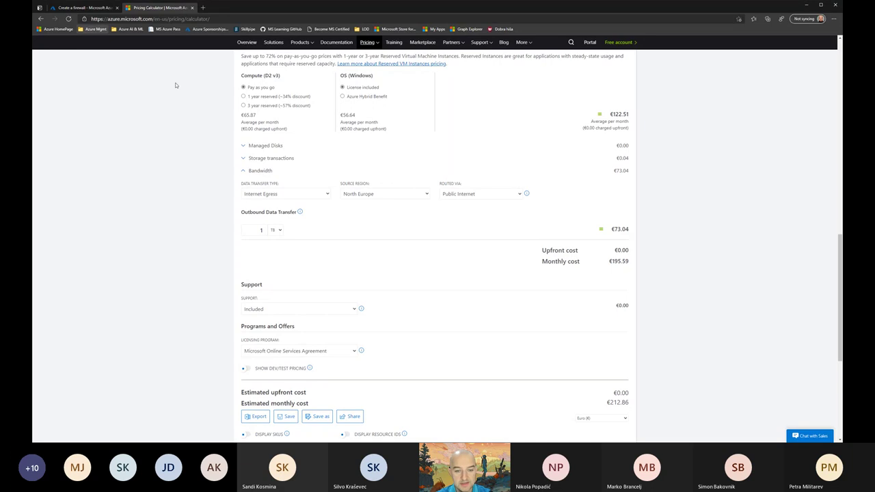
drag(630, 232, 607, 233)
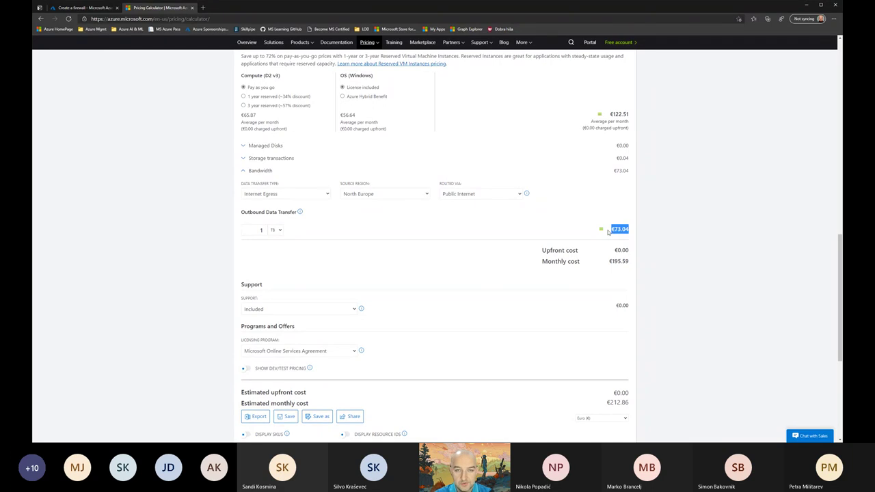
scroll(318, 255, up, 3)
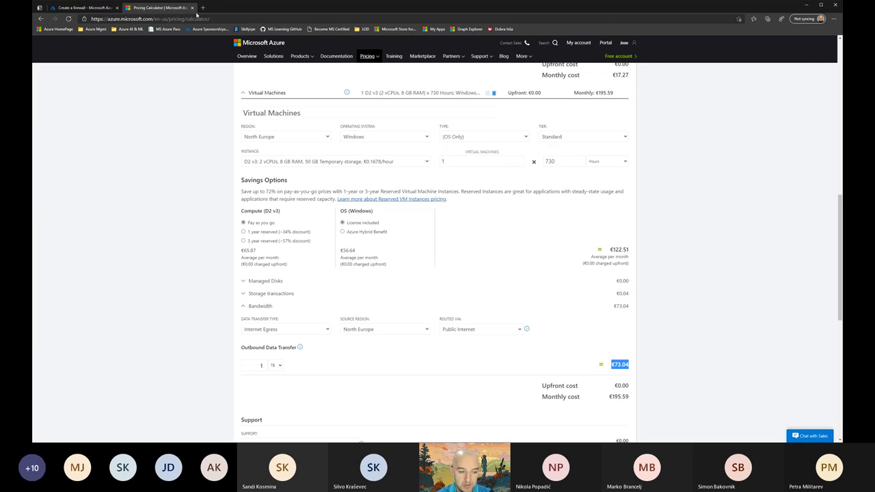
click(89, 8)
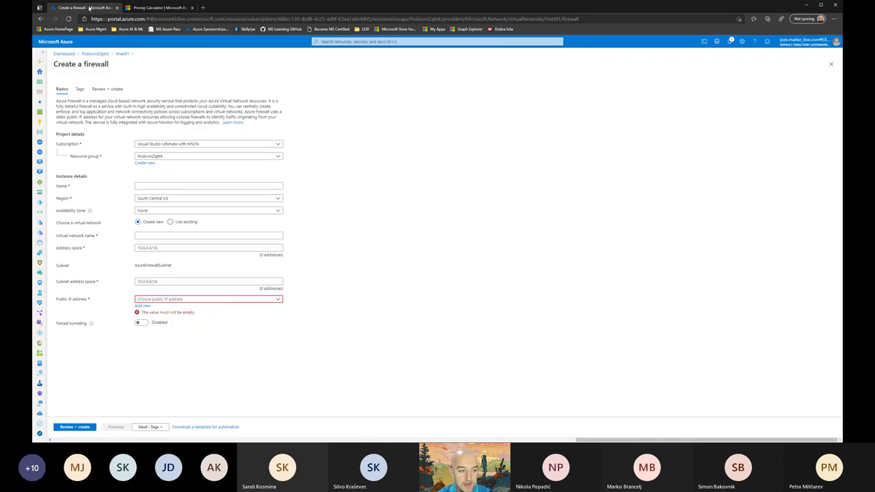
click(146, 9)
scroll(464, 228, down, 3)
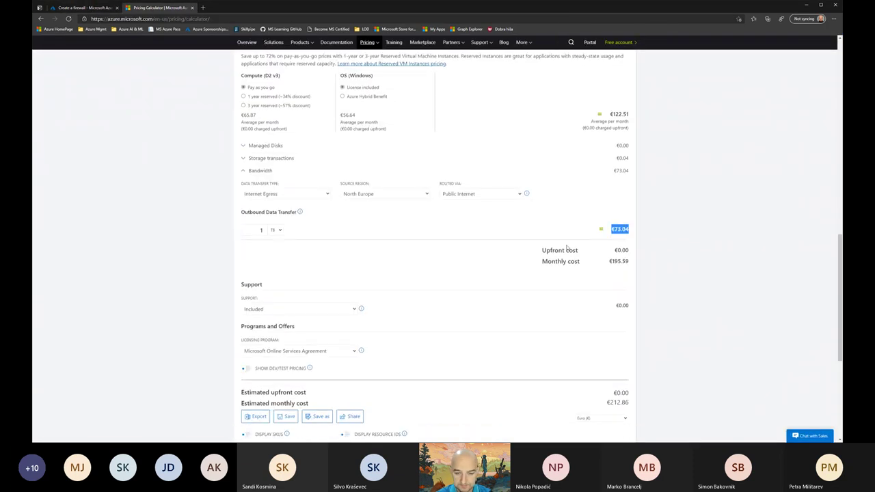
Step: Switch to the Azure portal's firewall creation form and name the firewall Firewall01
click(89, 8)
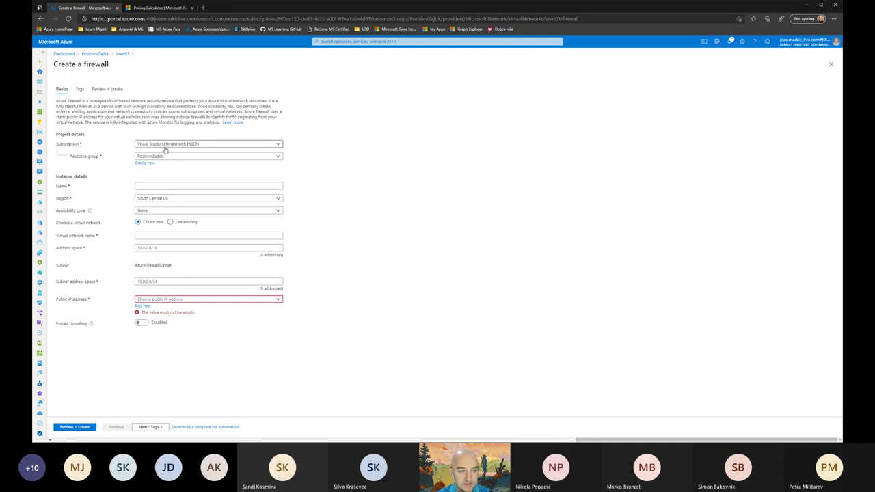
click(160, 186)
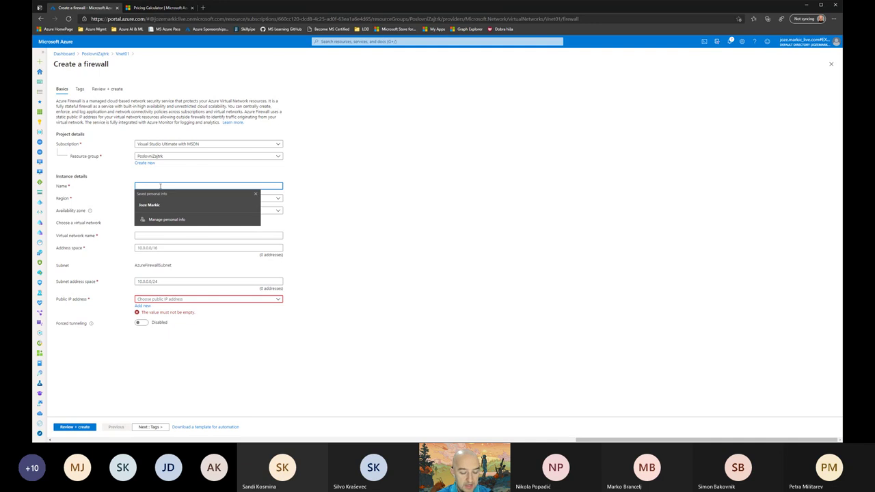
text(Firewa)
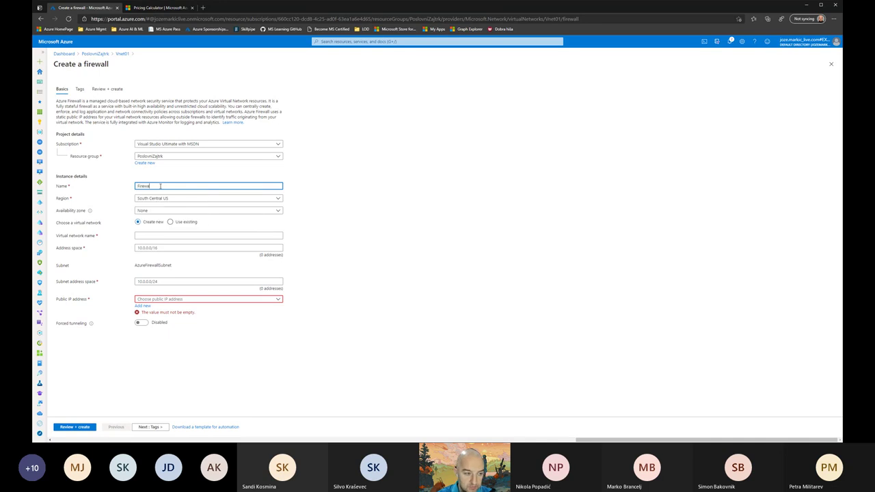
text(ll01)
key(Tab)
Step: Set the firewall's region to North Europe and check which availability zones are offered, leaving none selected
click(180, 199)
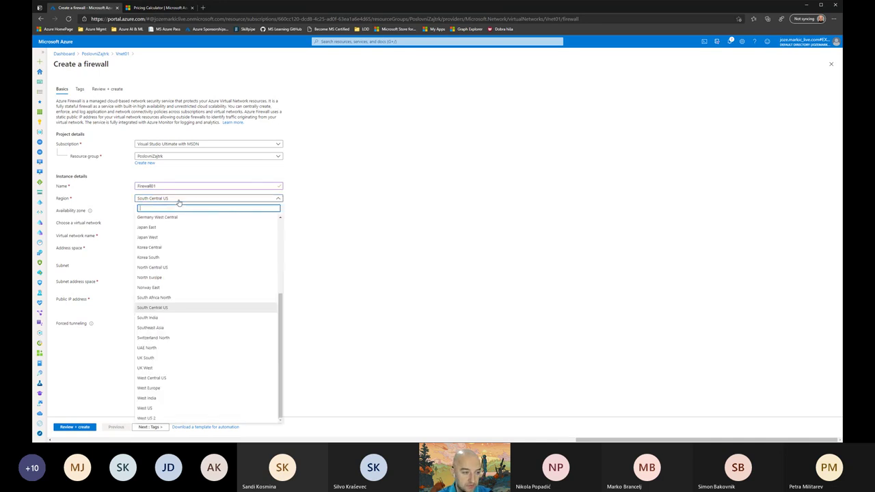
scroll(199, 302, up, 4)
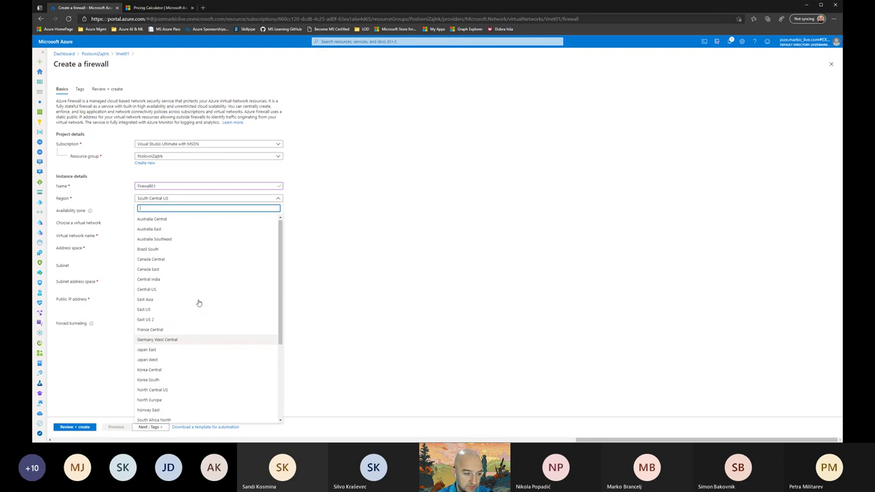
scroll(191, 301, down, 4)
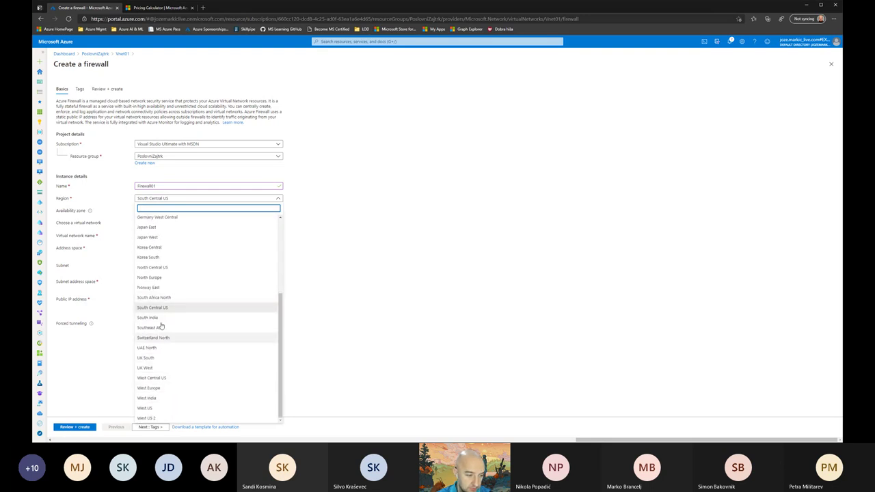
click(152, 278)
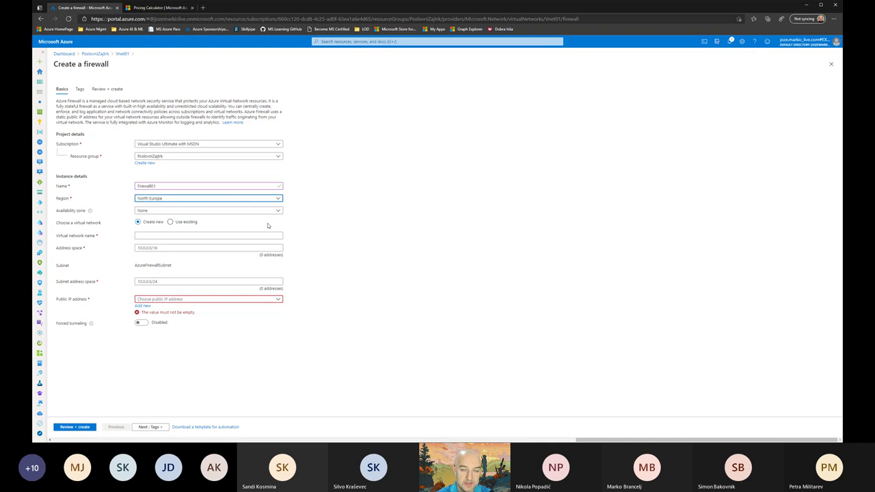
click(195, 212)
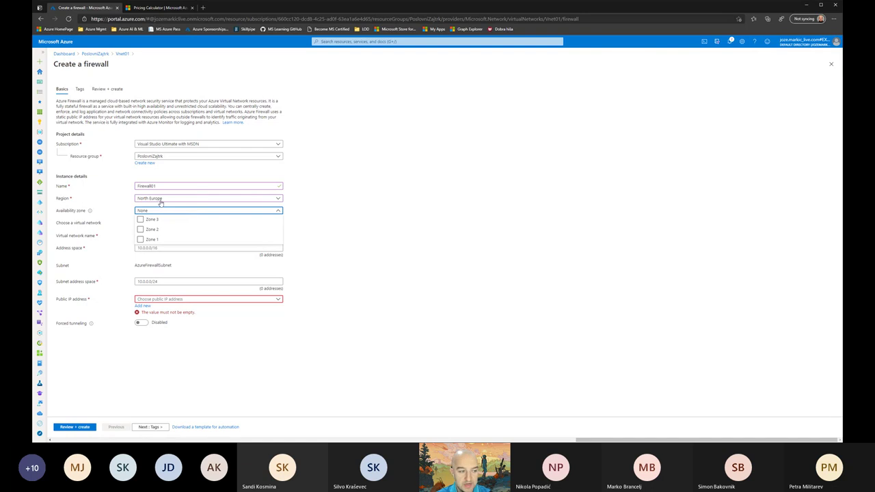
click(79, 215)
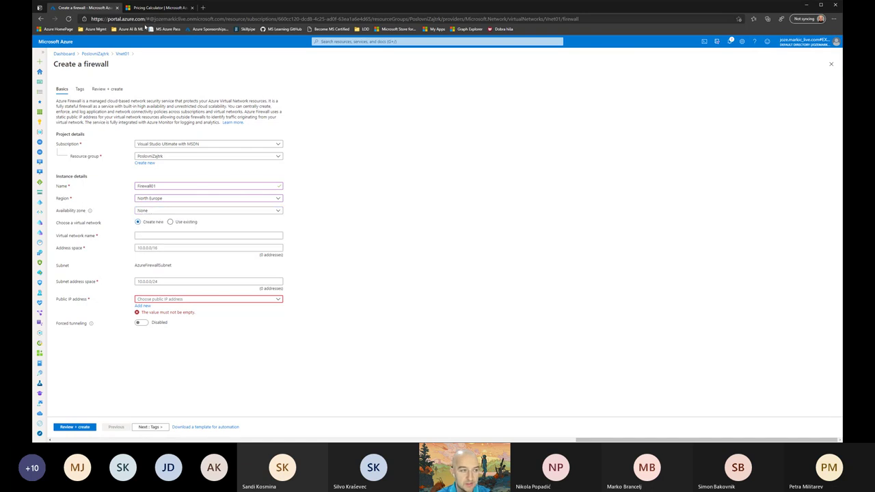
Step: Leave the pricing calculator for the Azure overview page and open the Azure global infrastructure page from there
click(158, 8)
scroll(248, 137, up, 15)
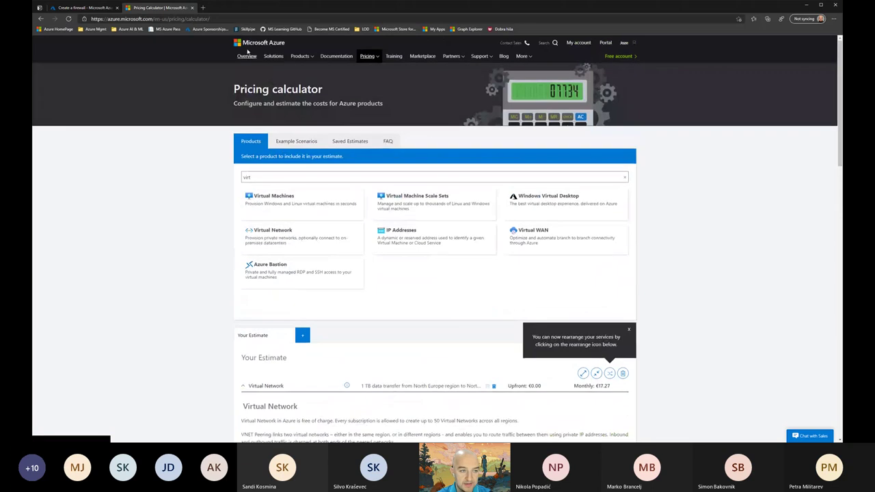
click(247, 55)
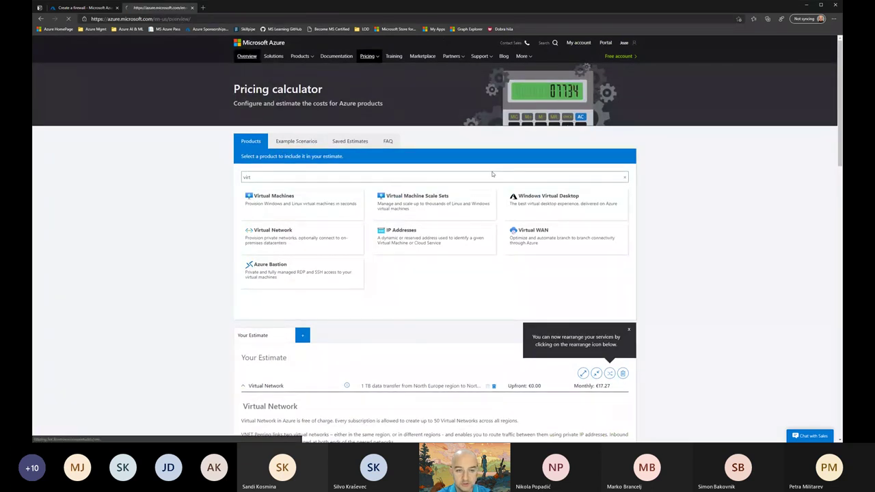
scroll(489, 174, down, 10)
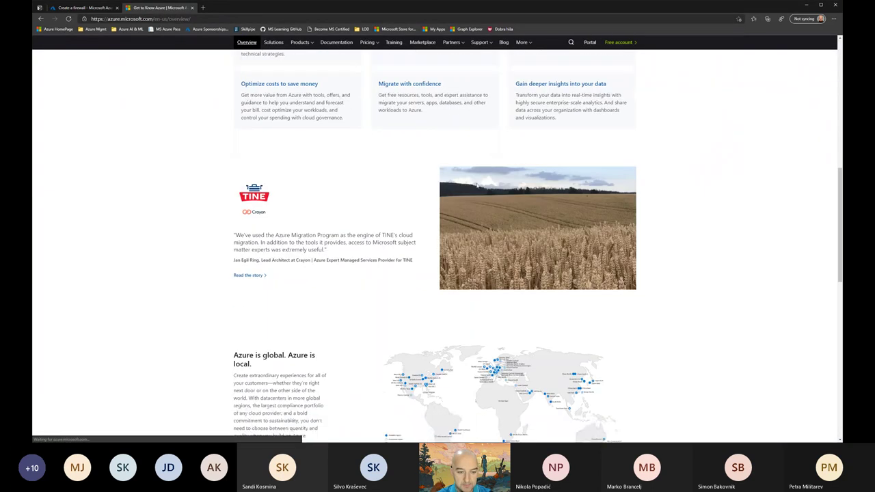
scroll(477, 185, down, 5)
scroll(307, 250, up, 2)
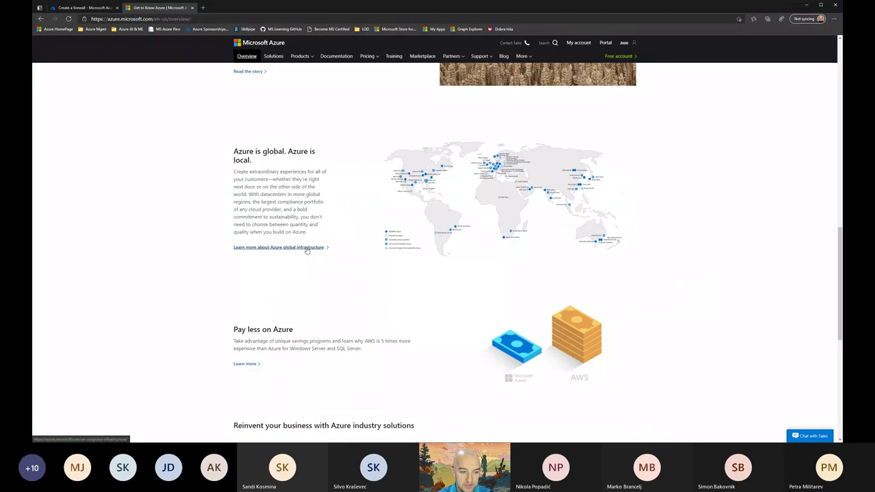
click(307, 248)
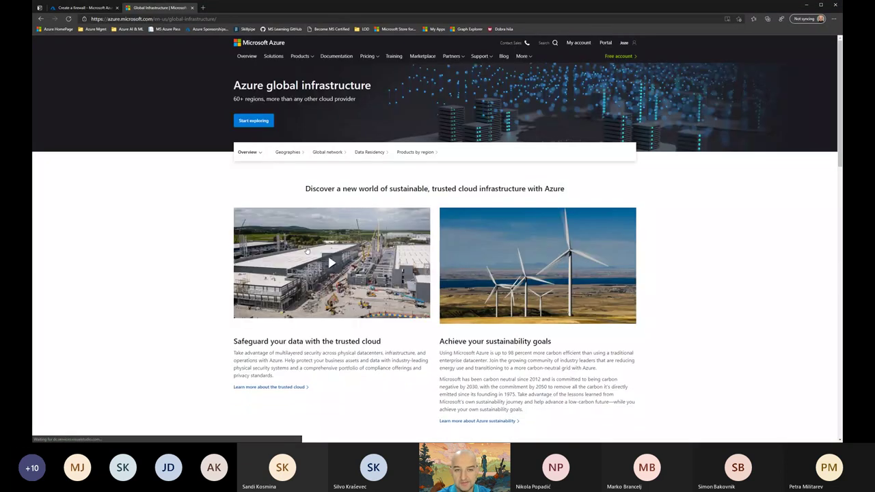
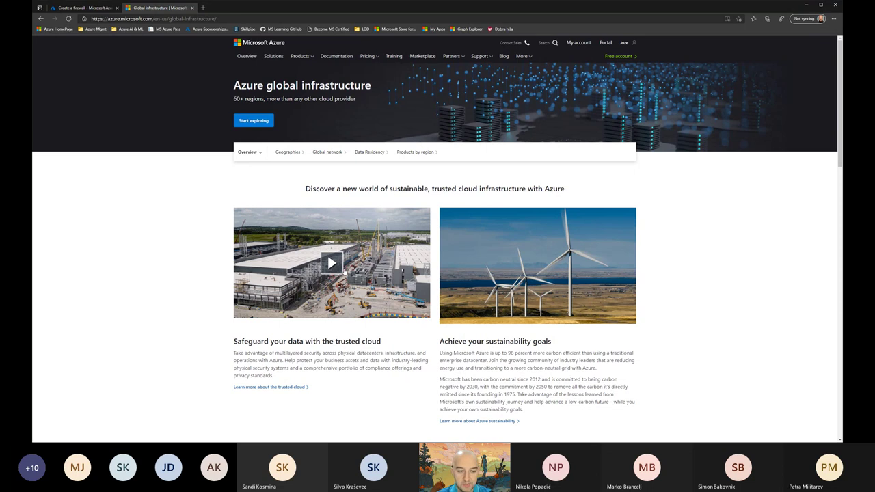
Step: Look over the start of the global infrastructure page and return to the firewall creation form
scroll(432, 260, down, 1)
scroll(432, 260, down, 1)
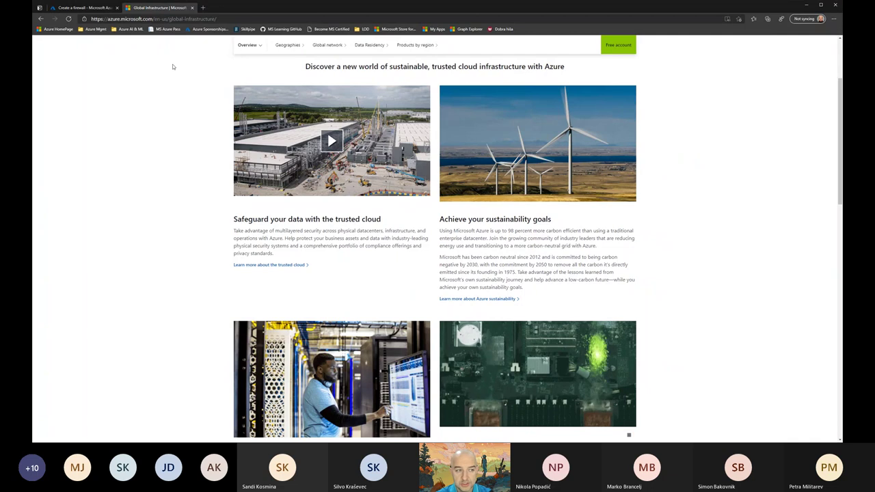
click(78, 7)
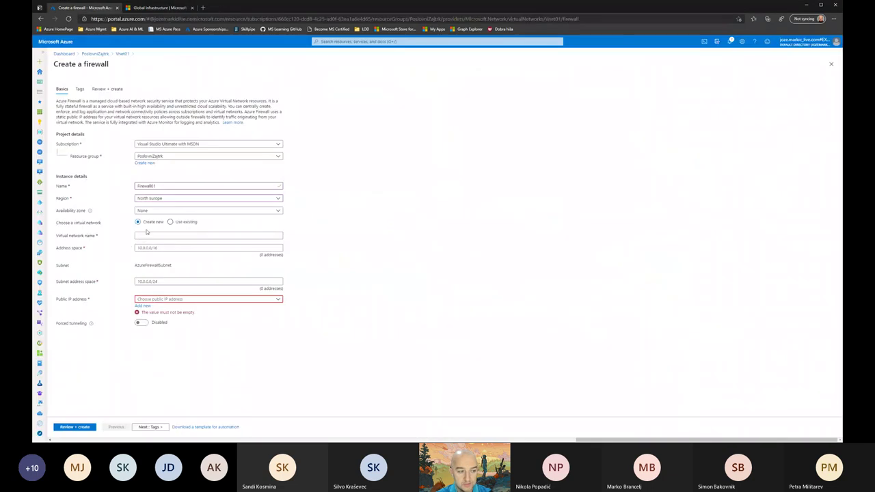
Step: Select Zone 1, Zone 2 and Zone 3 as the firewall's availability zones
click(160, 212)
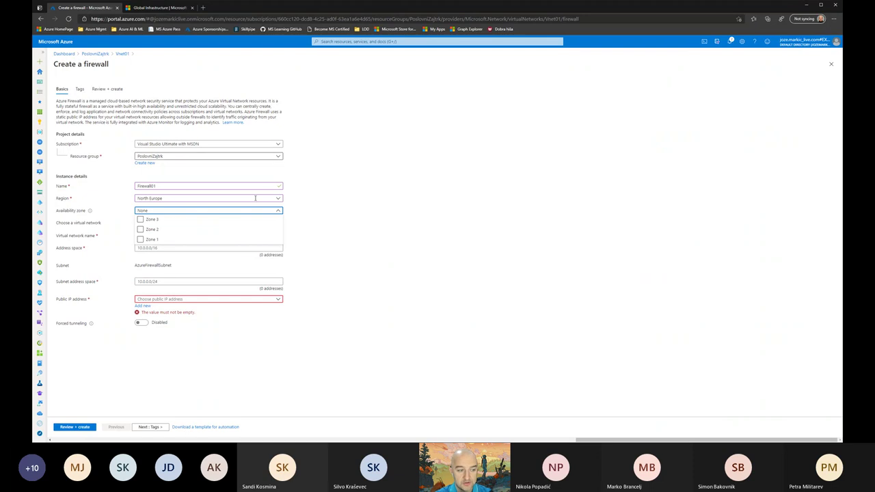
click(141, 239)
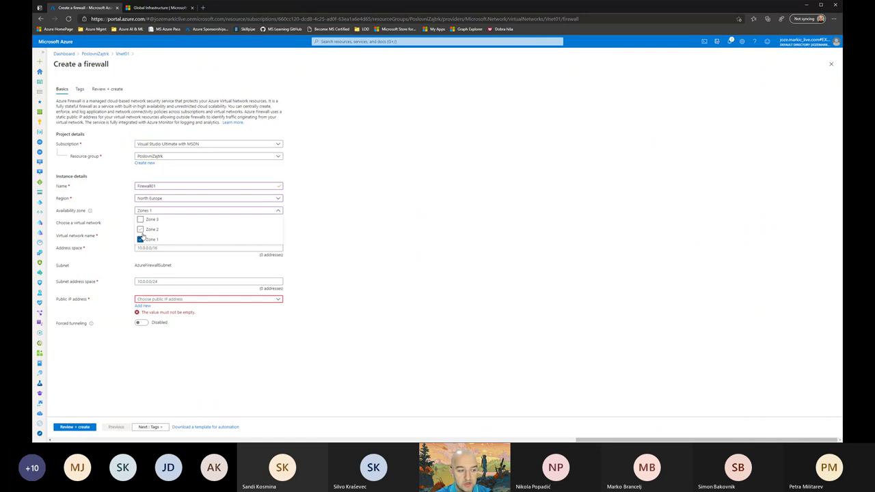
click(141, 229)
click(141, 220)
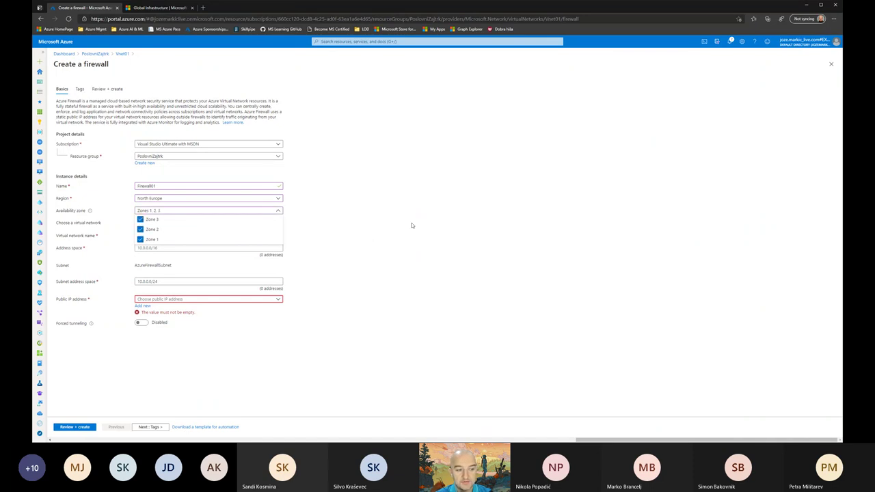
click(412, 226)
Step: Clear all three availability zones so the firewall has none selected
click(155, 210)
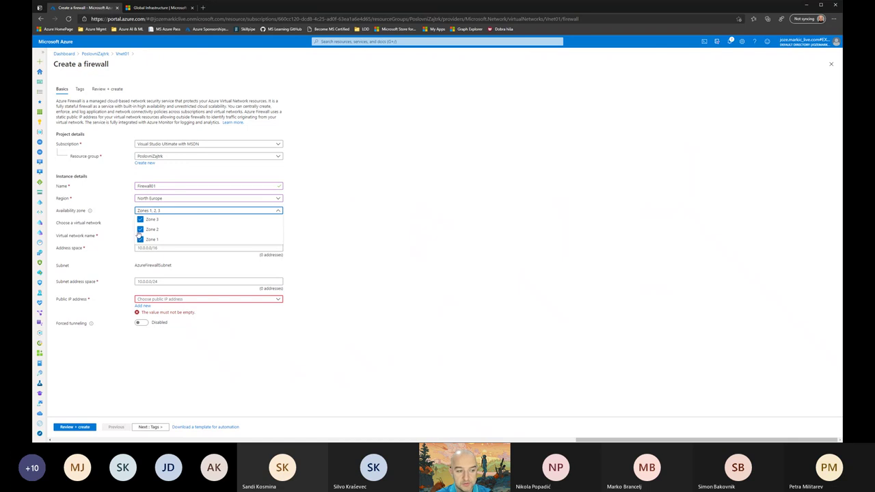
click(141, 220)
click(141, 229)
click(141, 239)
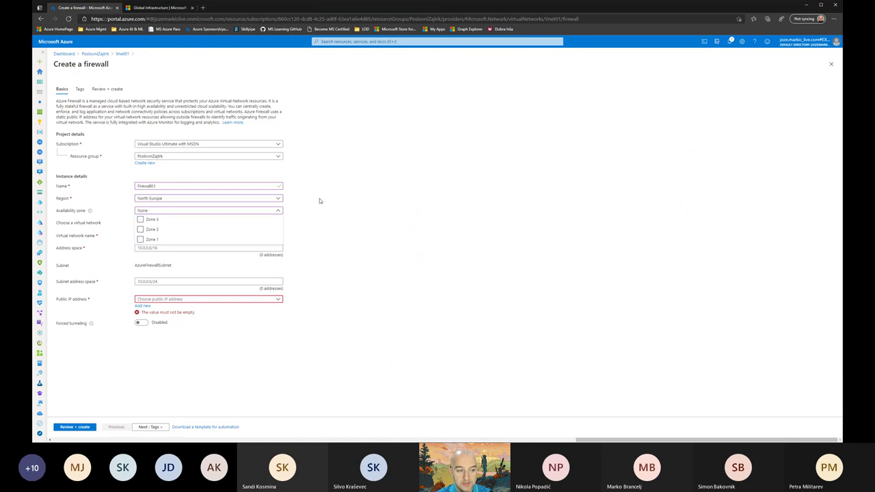
click(341, 198)
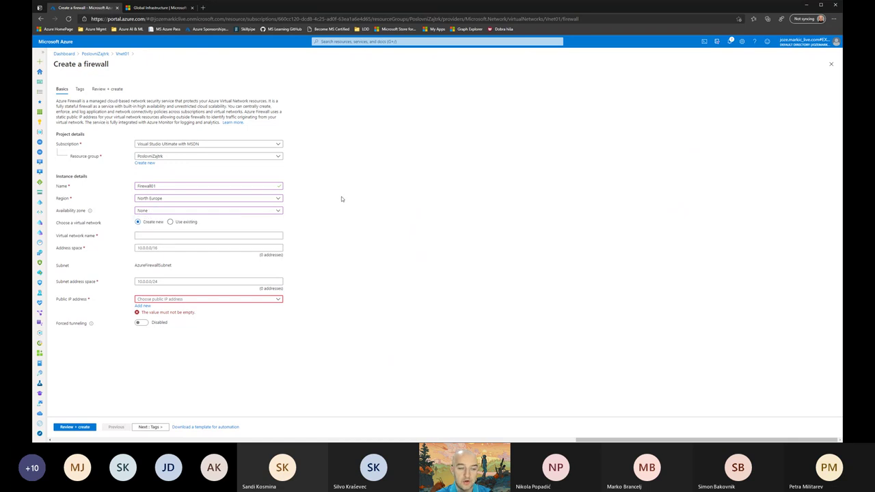
Step: Set the firewall's availability zone to Zone 3 only, after trying Zone 1 together with Zone 3
click(150, 212)
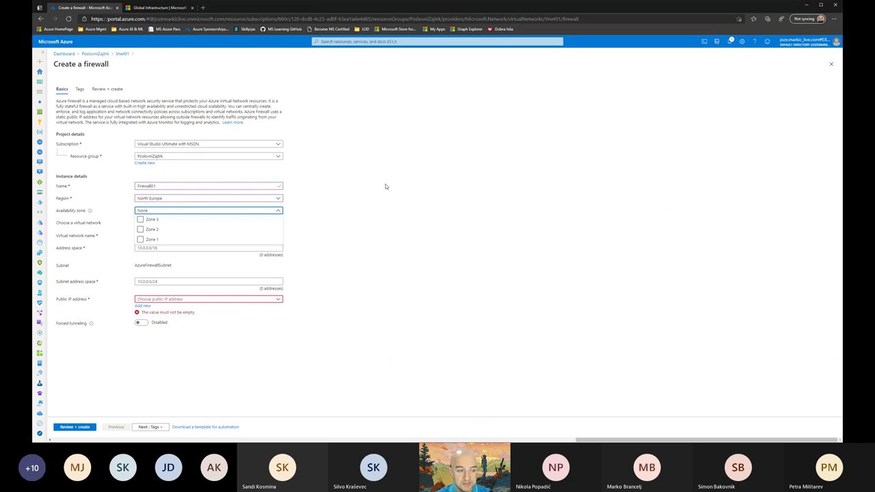
click(140, 239)
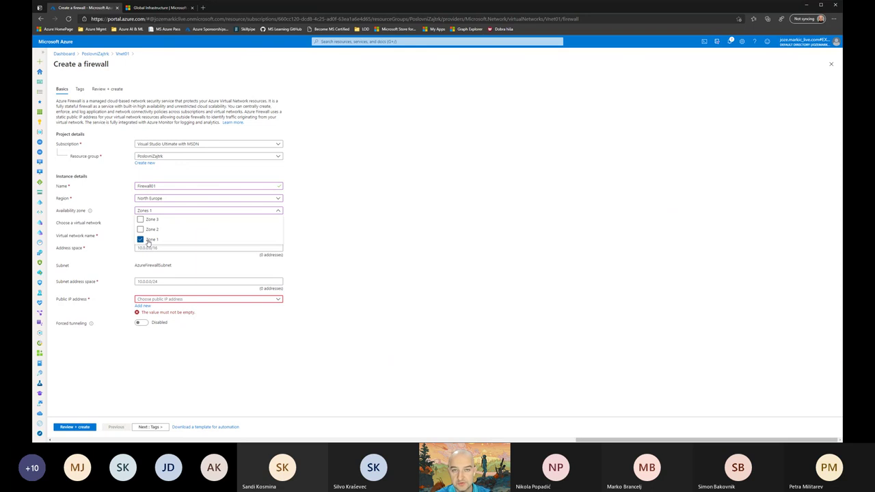
click(141, 220)
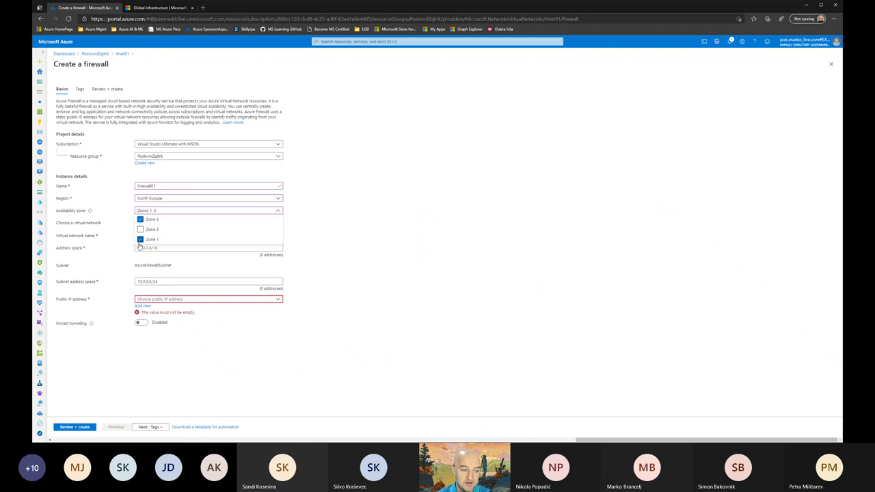
click(141, 239)
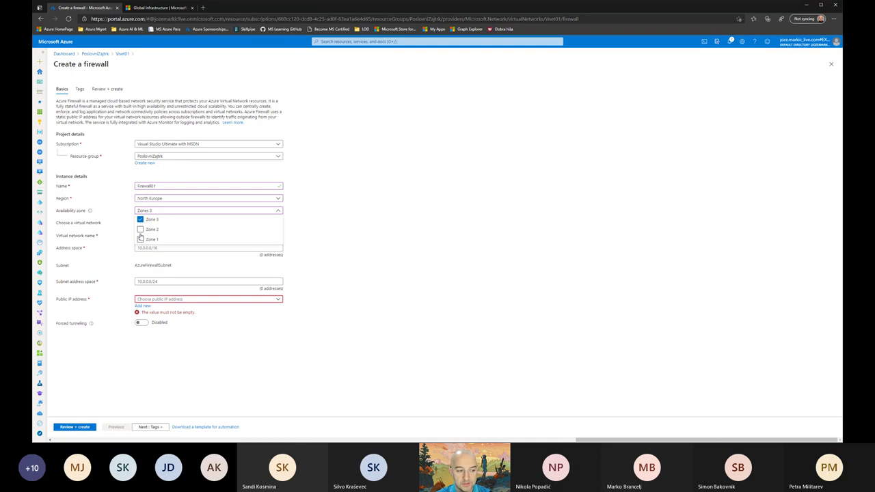
click(381, 244)
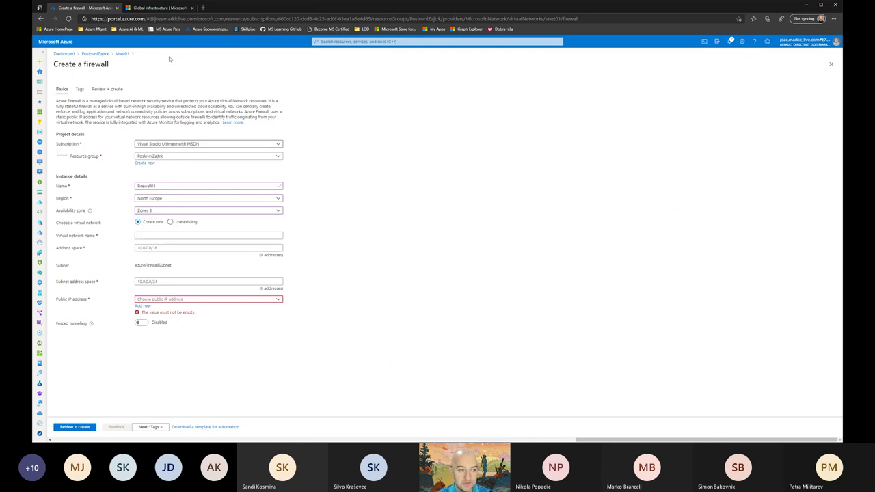
Step: Switch back to the Azure global infrastructure page and look through its guide to infrastructure terms
click(169, 8)
scroll(520, 253, down, 10)
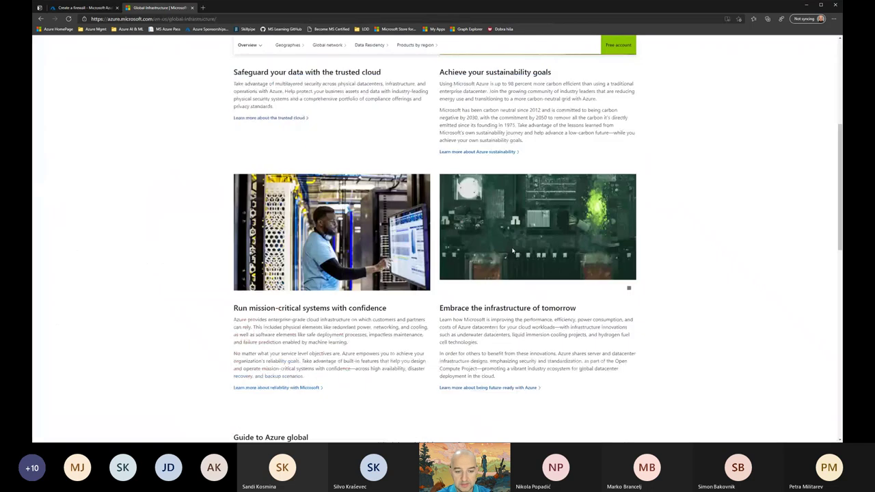
scroll(428, 210, up, 2)
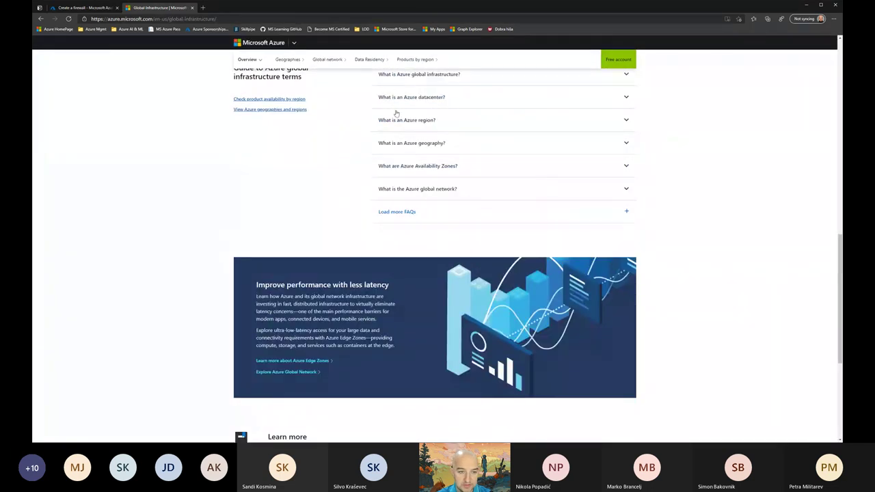
scroll(395, 114, up, 2)
click(424, 135)
scroll(433, 166, up, 7)
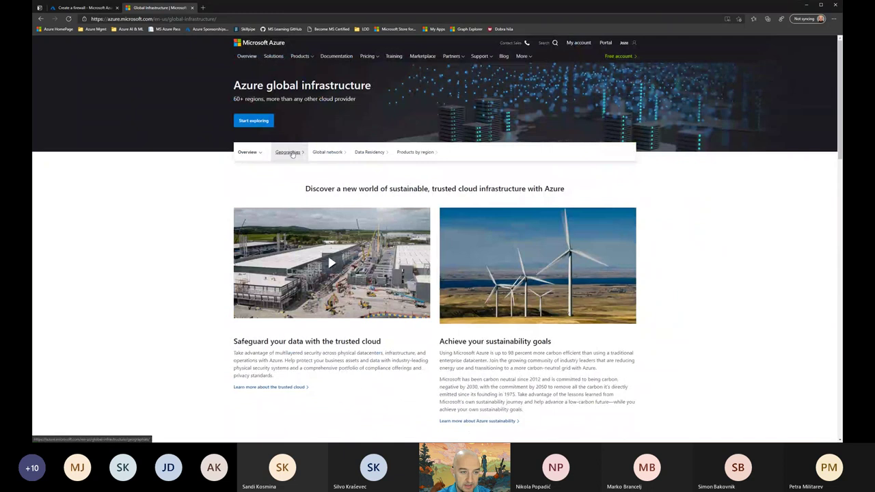
Step: Open the Azure geographies page and examine the world map of regions and availability zones
click(292, 152)
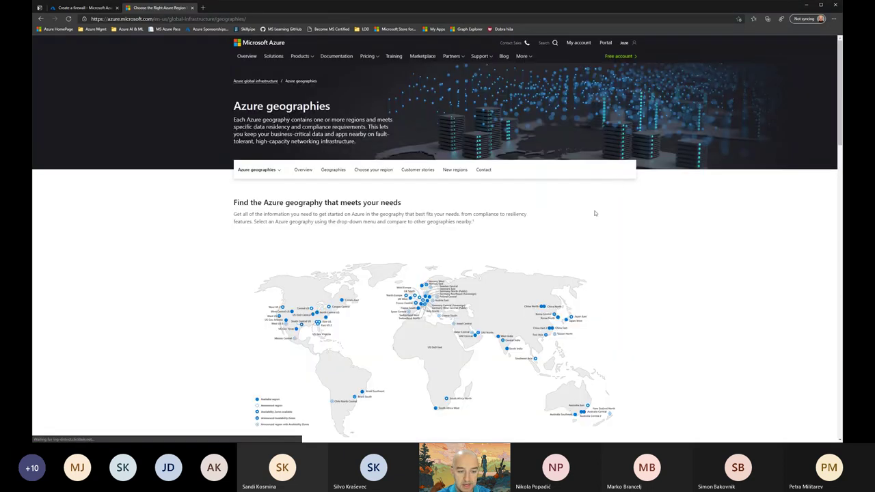
scroll(627, 181, down, 1)
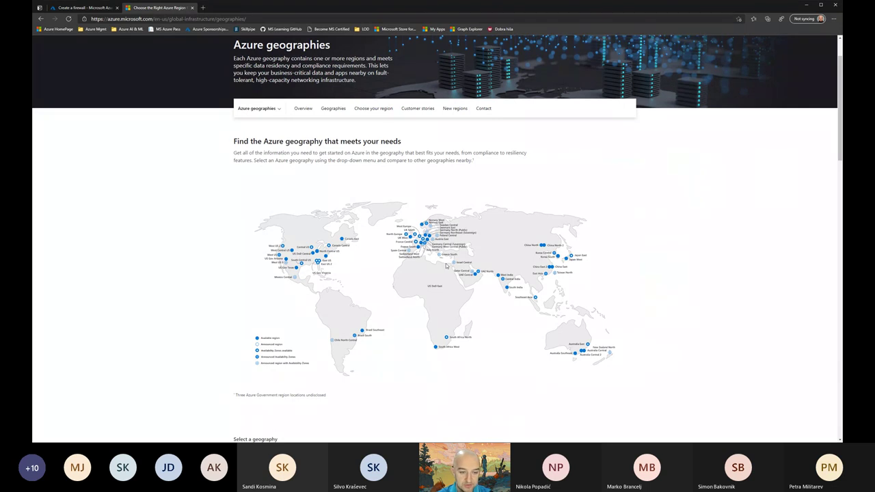
ctrl+scroll(431, 247, up, 4)
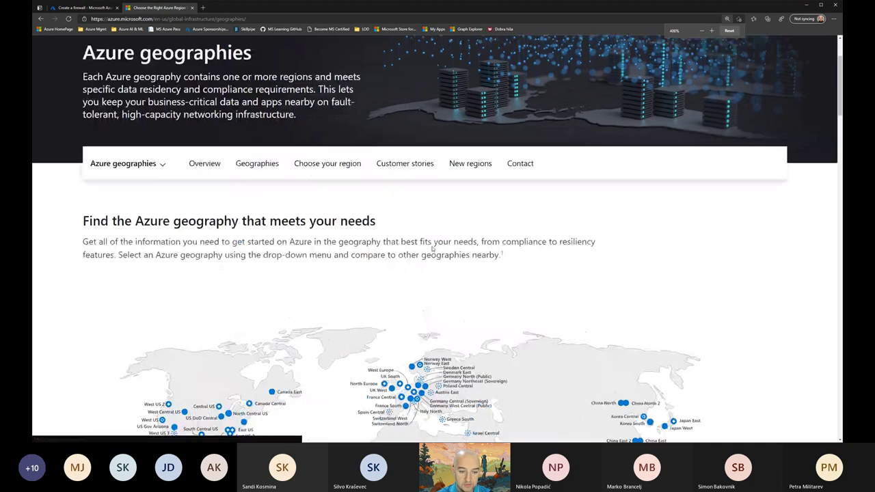
ctrl+scroll(431, 249, up, 5)
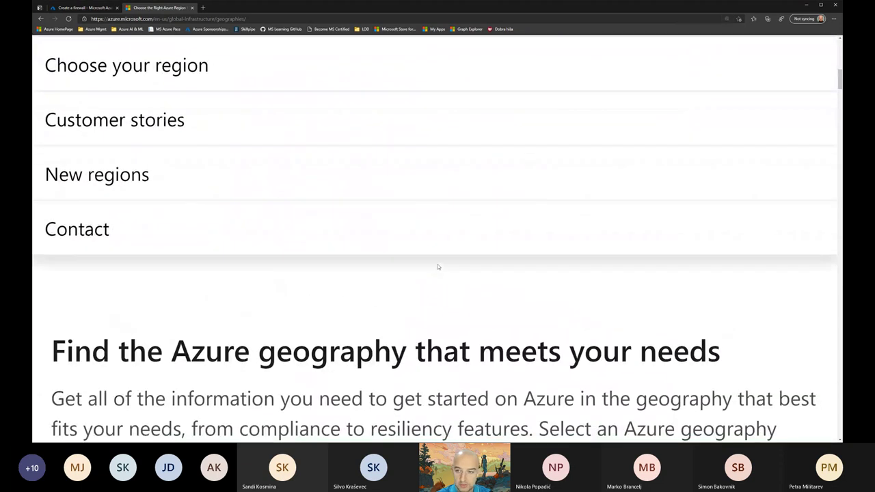
ctrl+scroll(438, 266, down, 3)
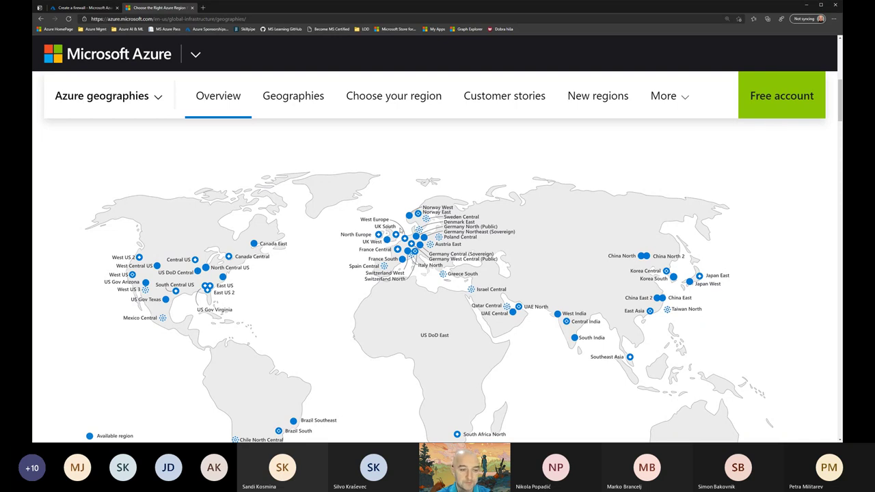
key(ctrl+minus)
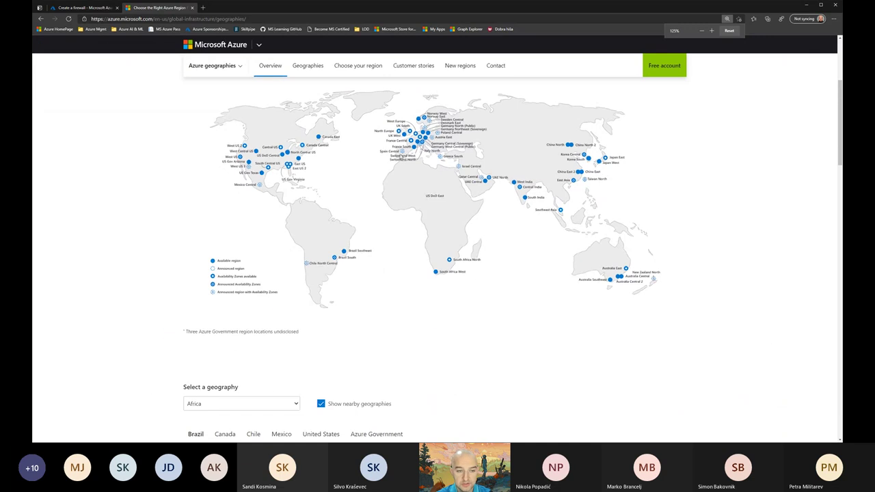
scroll(427, 158, up, 2)
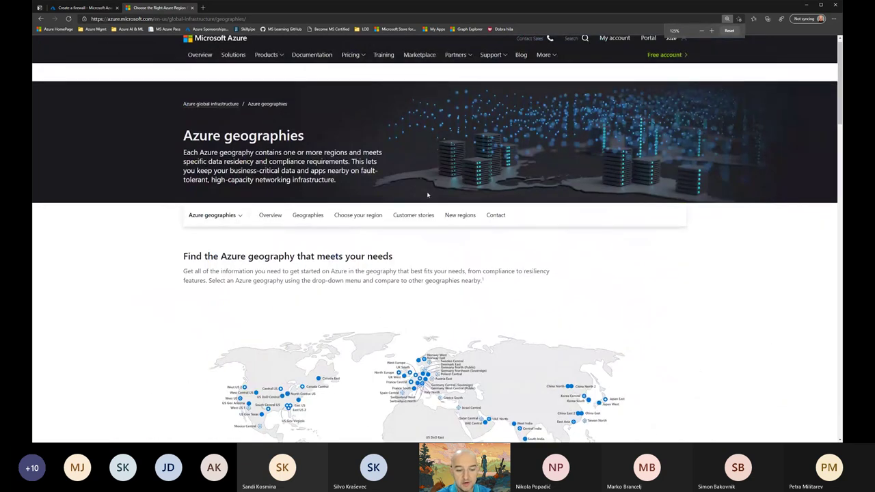
scroll(428, 196, down, 1)
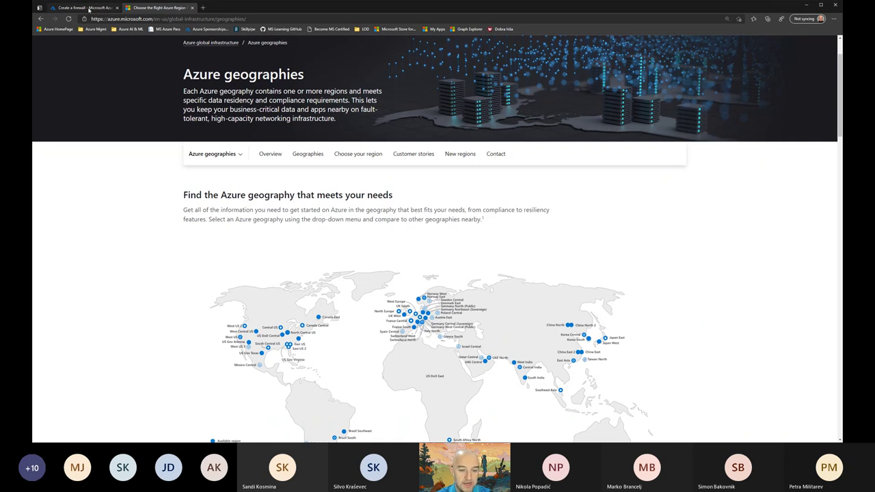
Step: Return to the firewall creation form and deselect Zone 3, leaving the availability zone as None
click(89, 8)
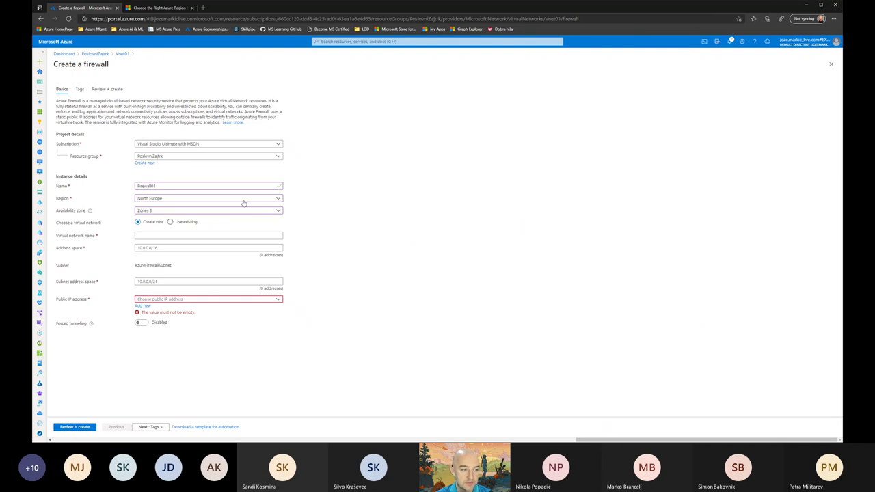
click(155, 211)
click(140, 219)
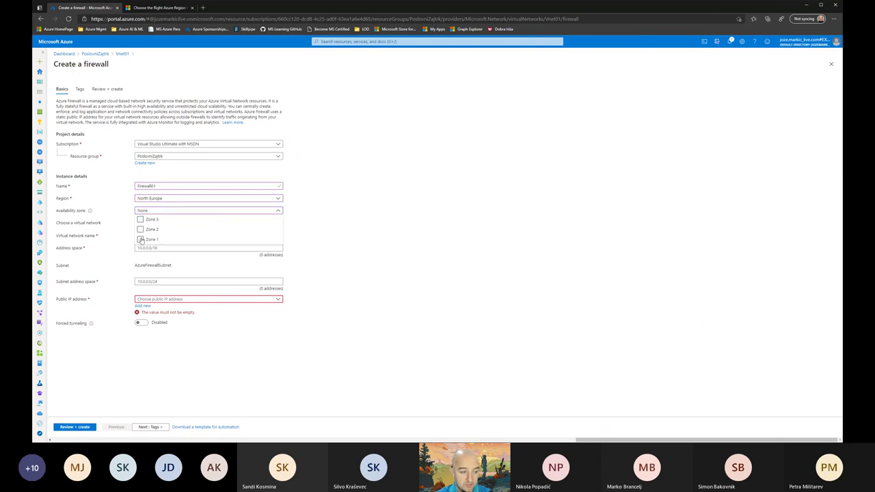
click(403, 240)
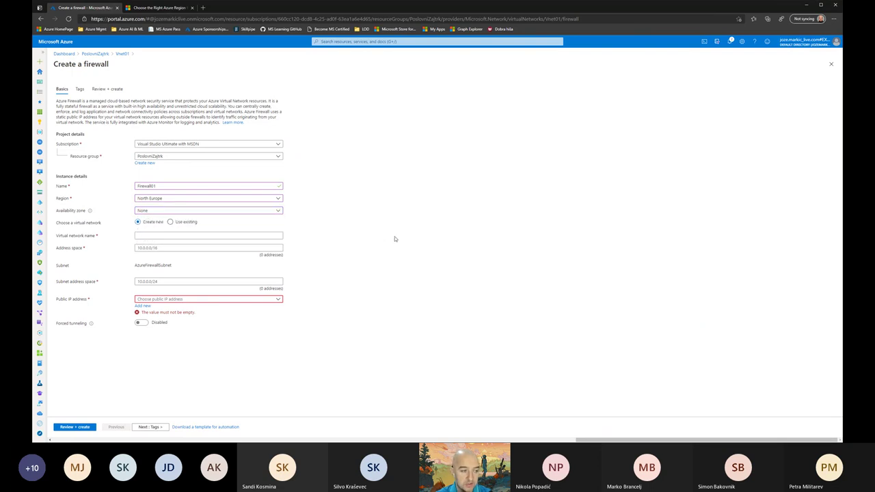
click(152, 212)
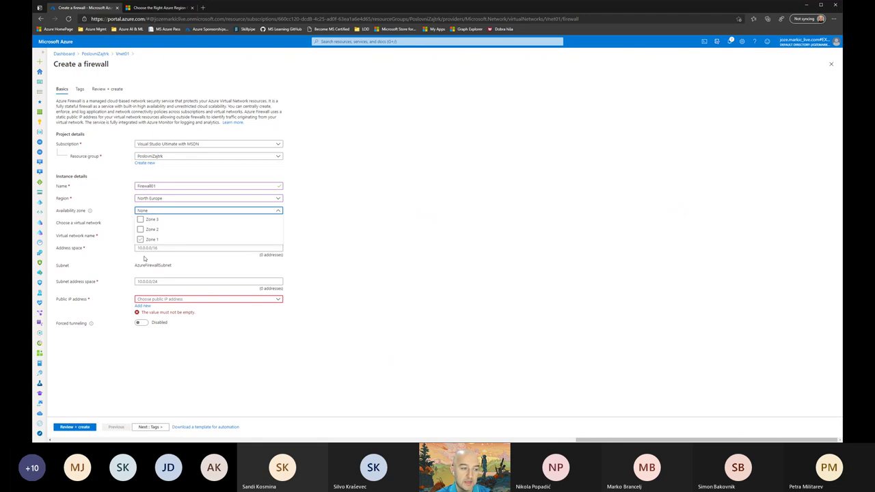
click(396, 264)
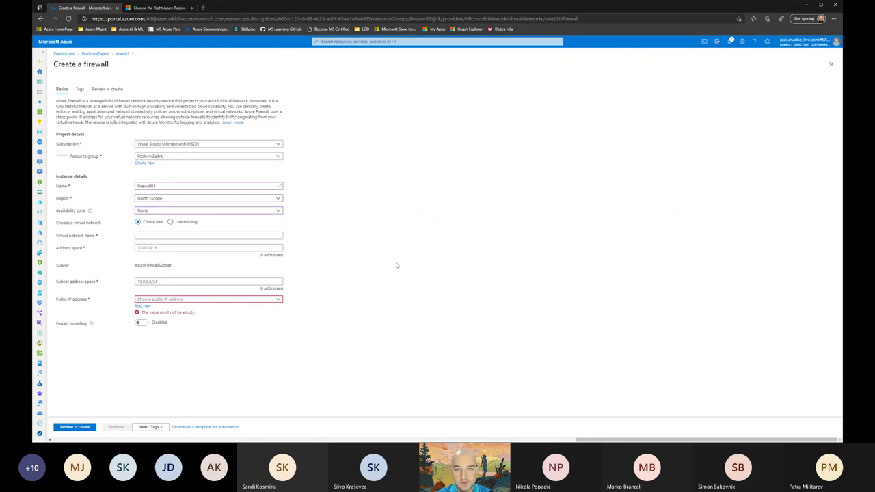
click(143, 212)
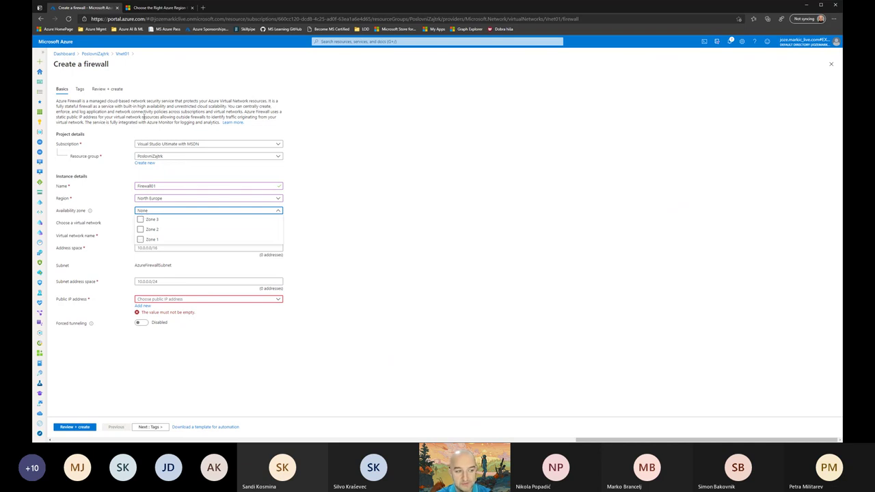
click(342, 238)
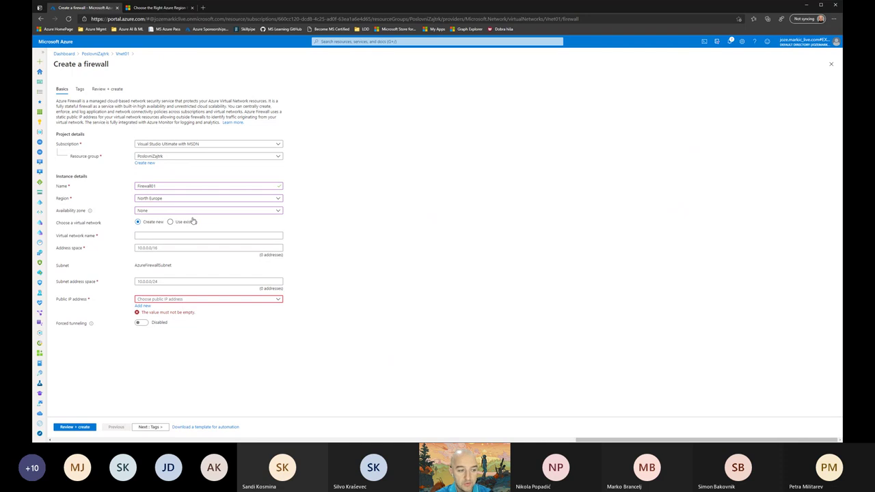
Step: Set the firewall to use an existing virtual network and choose Vnet01 (PoslovniZajtrk)
click(169, 222)
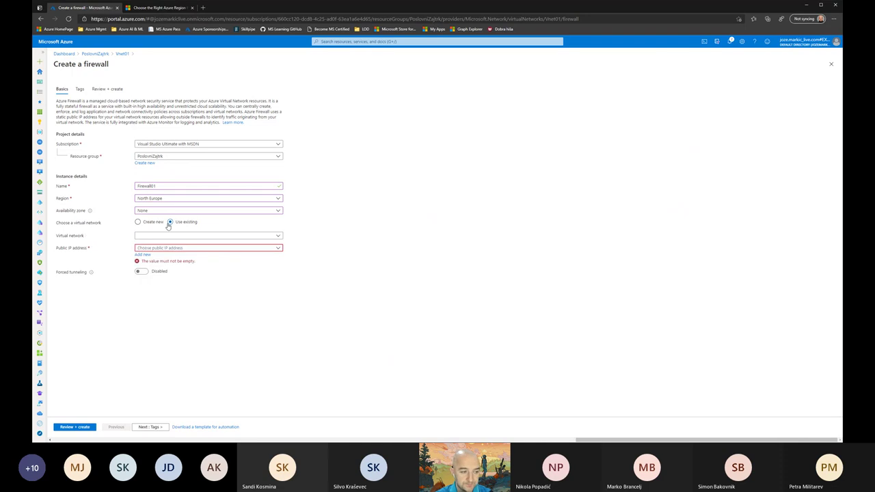
click(138, 223)
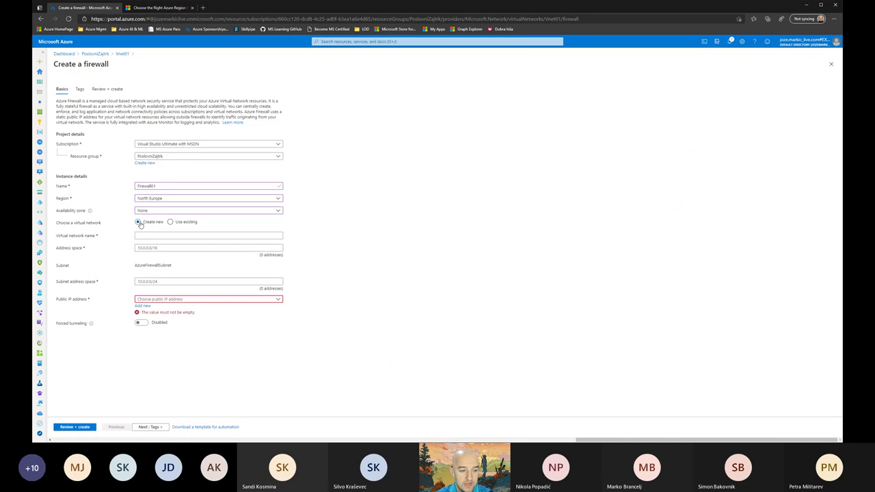
click(170, 222)
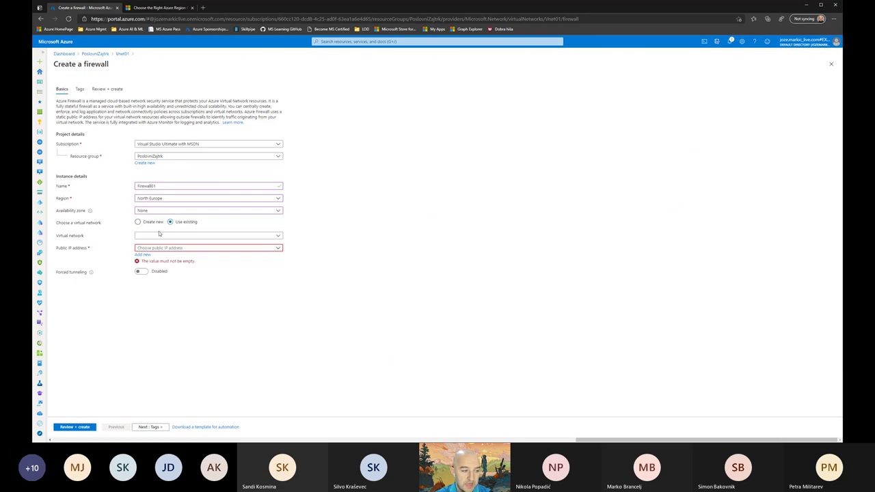
click(158, 235)
click(170, 257)
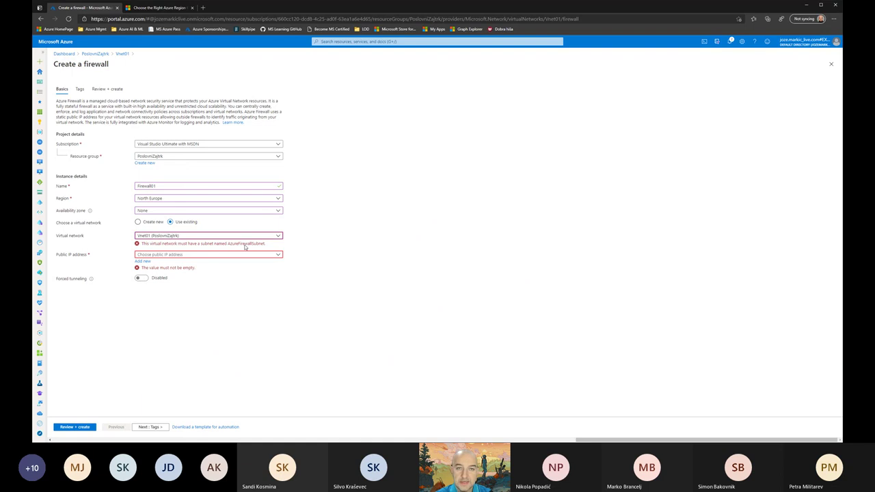
double_click(96, 64)
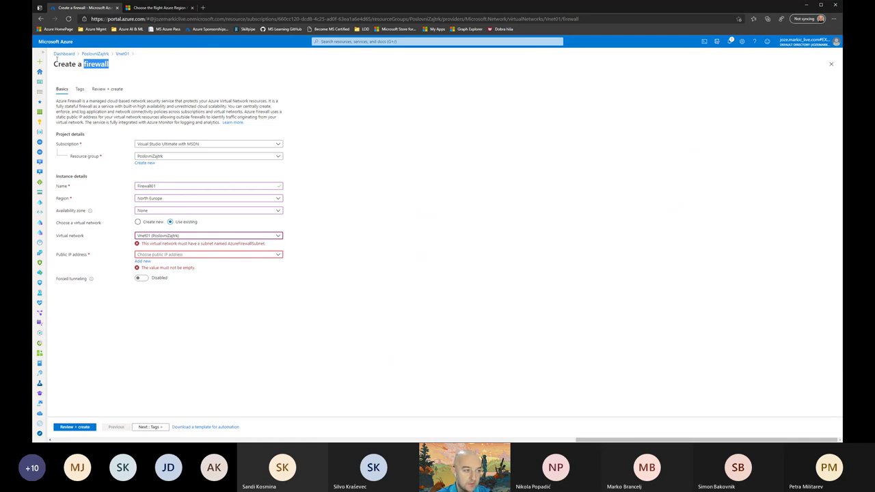
Step: In the other browser tab, open the address space settings of Vnet01 in the PoslovniZajtrk resource group
click(157, 8)
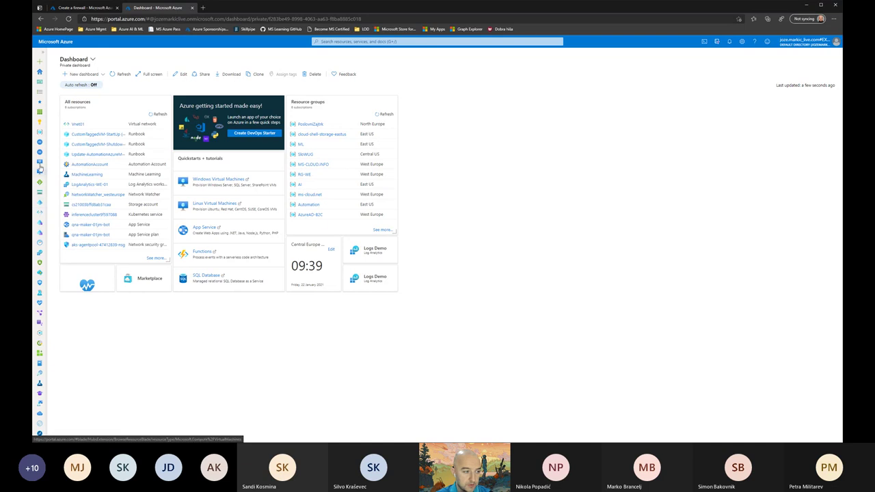
click(40, 139)
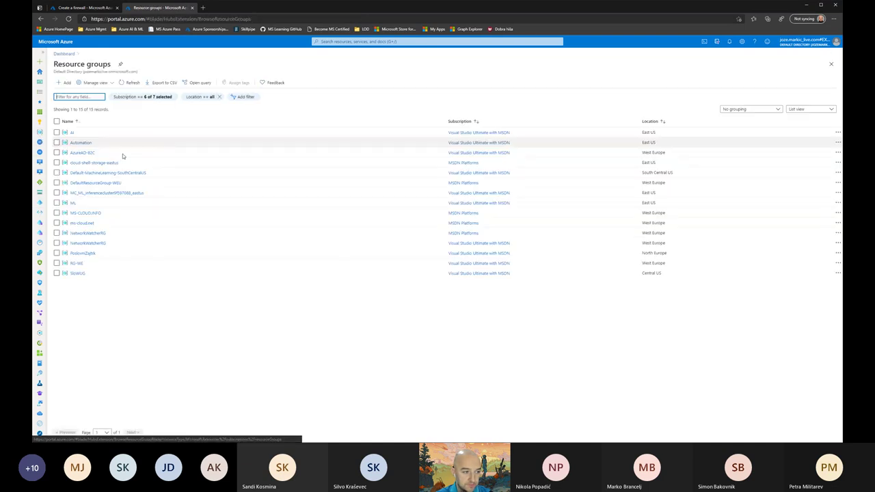
click(82, 253)
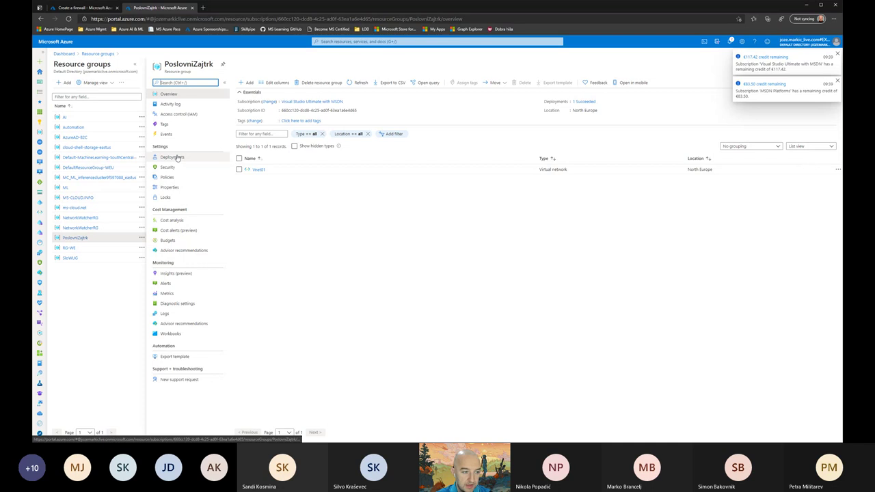
click(257, 170)
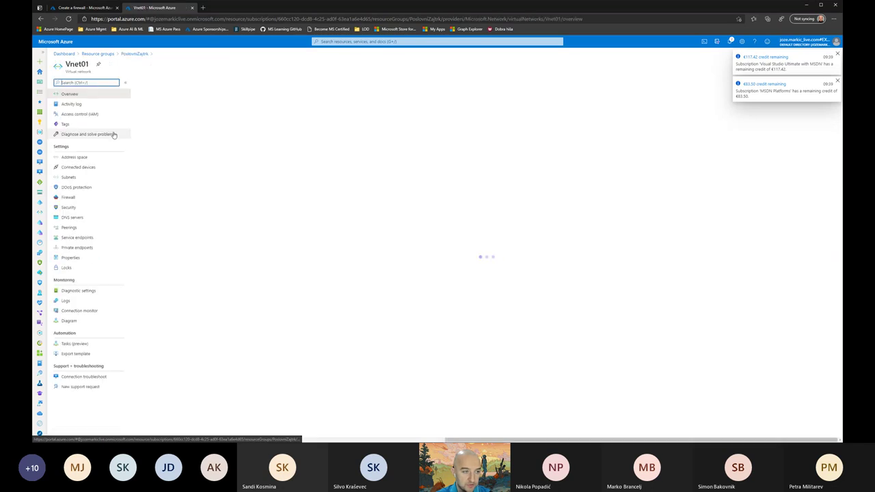
click(80, 158)
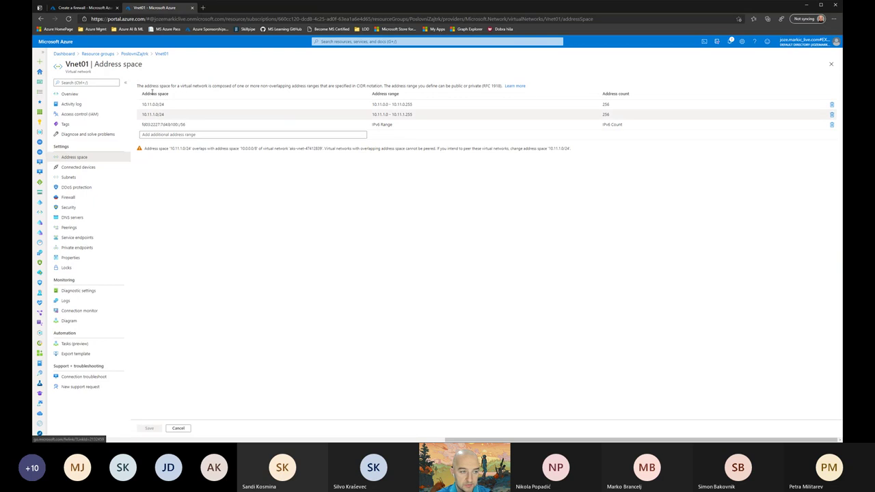
Step: Add the address range 10.11.2.0/24 to Vnet01's address space and save the change
click(151, 115)
drag(151, 116, 142, 115)
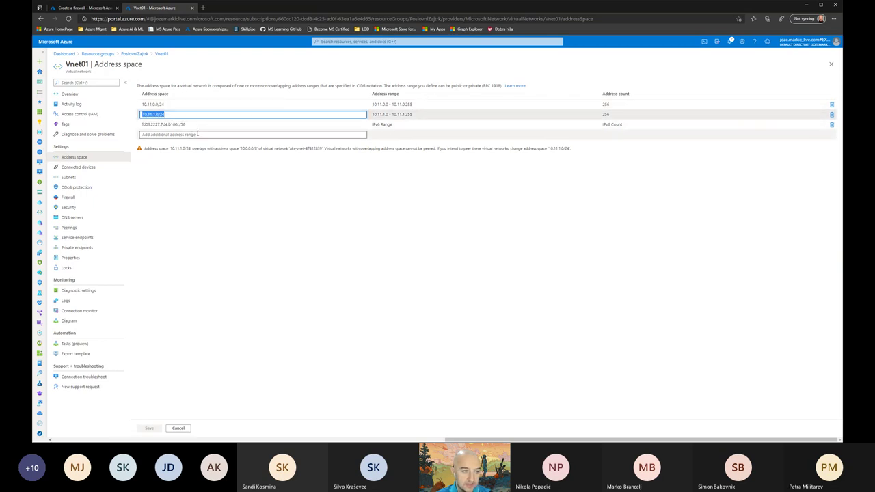
click(173, 124)
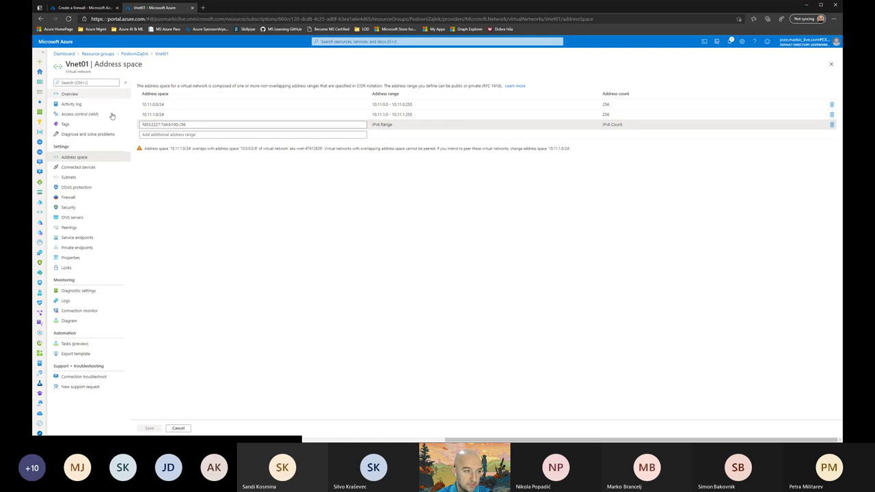
click(159, 134)
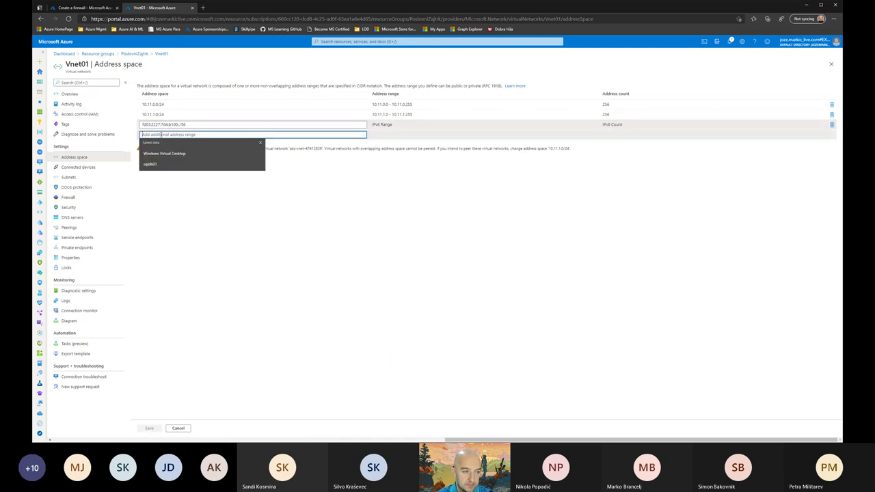
text(10.1)
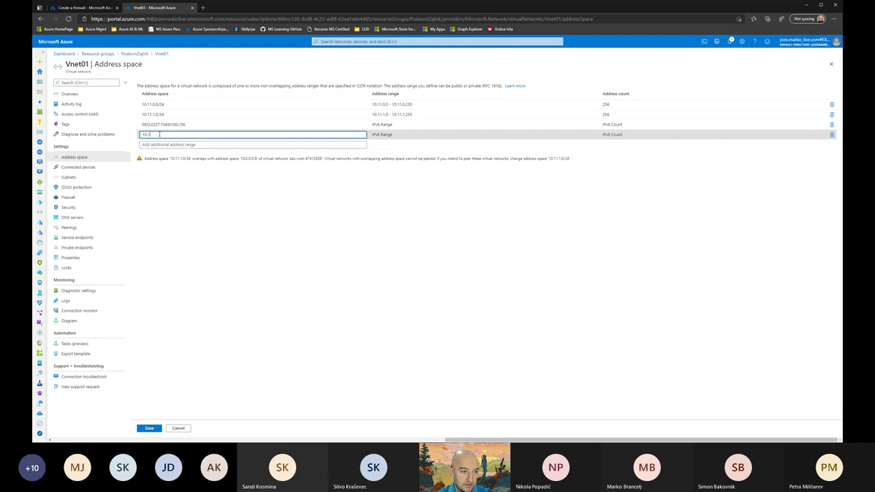
text(1.2.0)
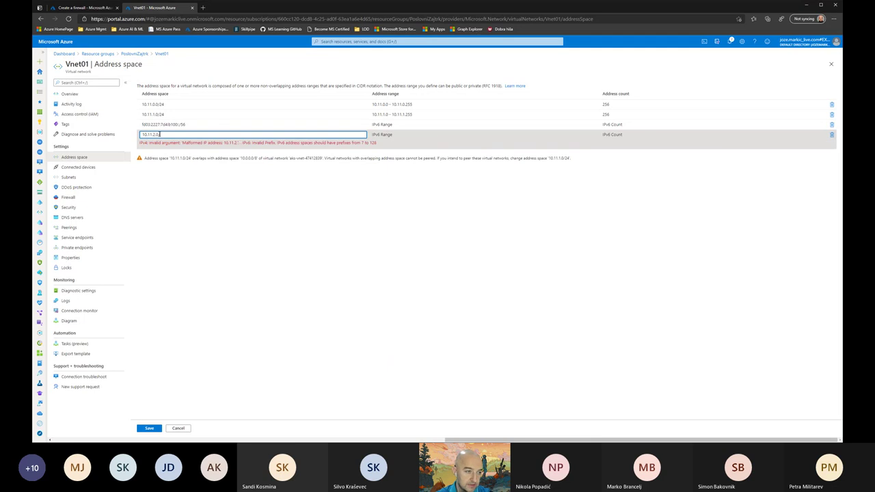
text(/24)
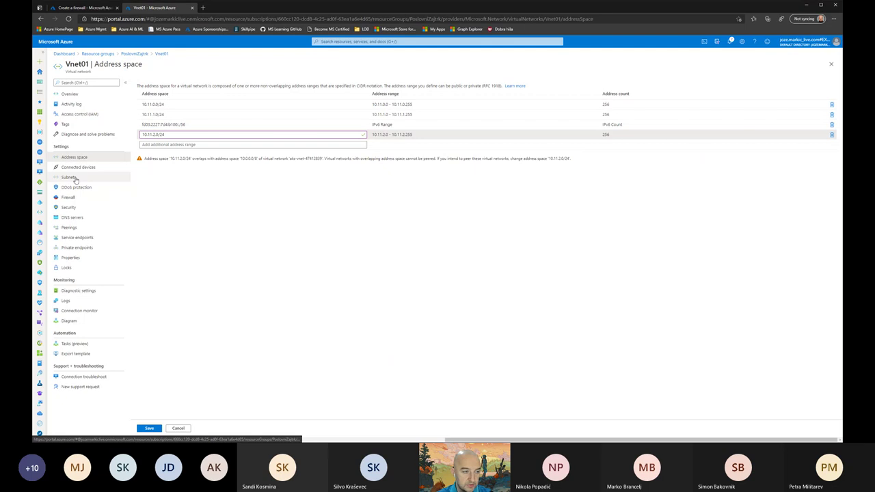
click(75, 180)
click(489, 52)
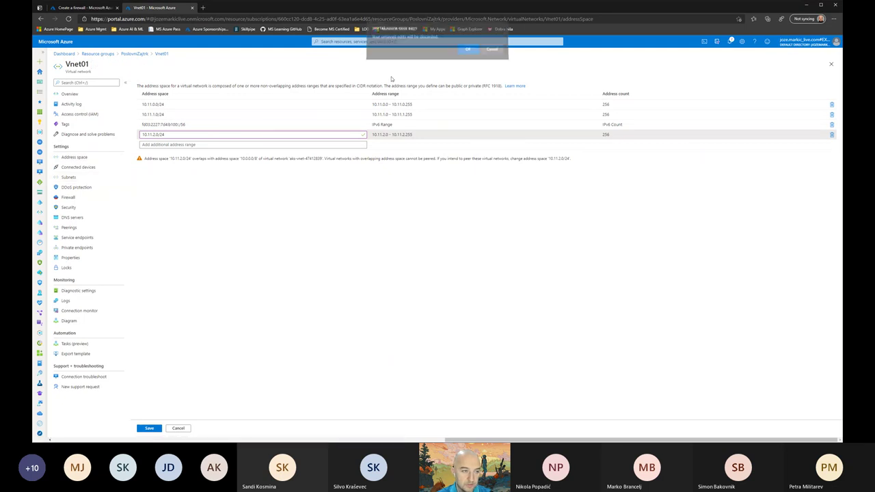
click(149, 428)
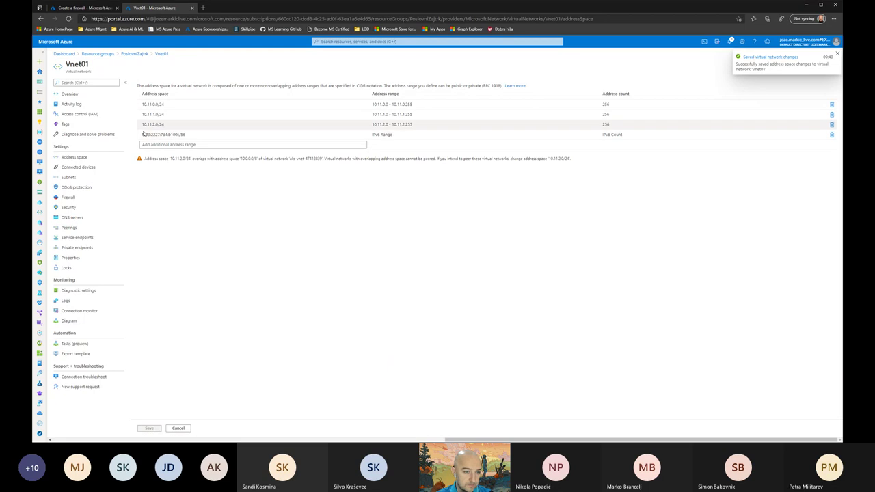
Step: Start a new subnet in Vnet01 named AzureFirewallSubnet with the address range 10.11.2.0/24
click(71, 178)
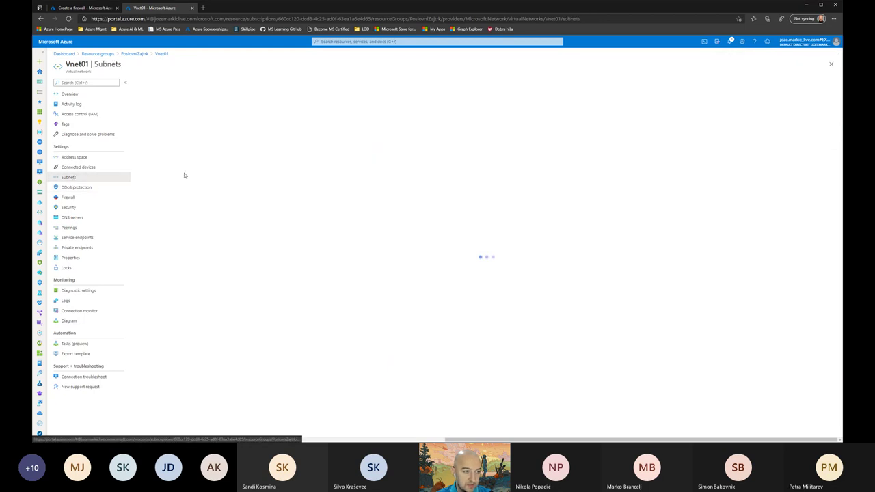
click(152, 82)
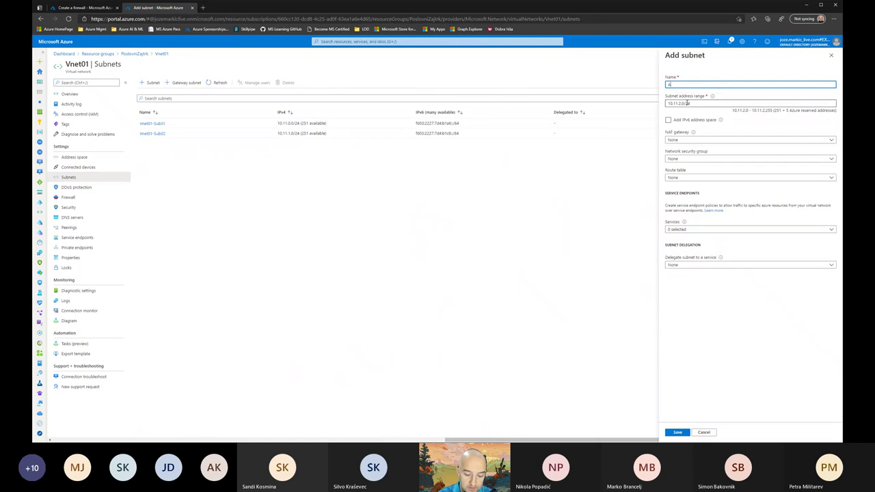
text(Azure)
text(F)
text(reFi)
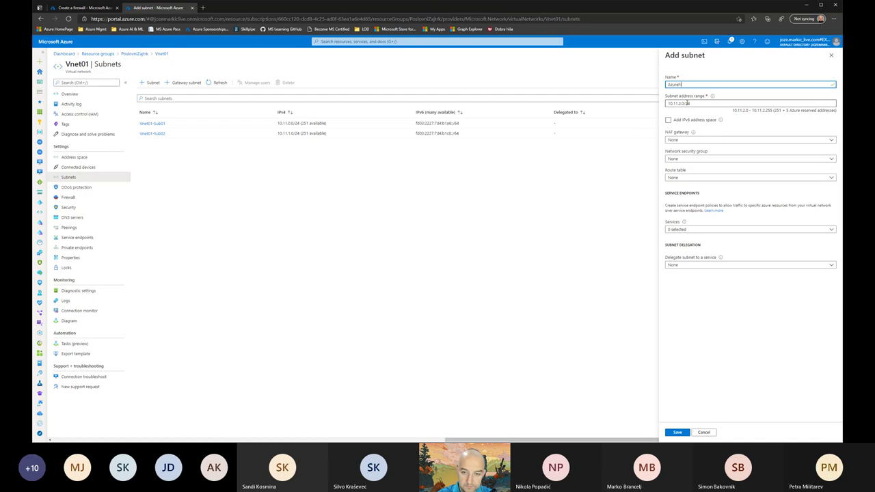
text(rewallSubnet)
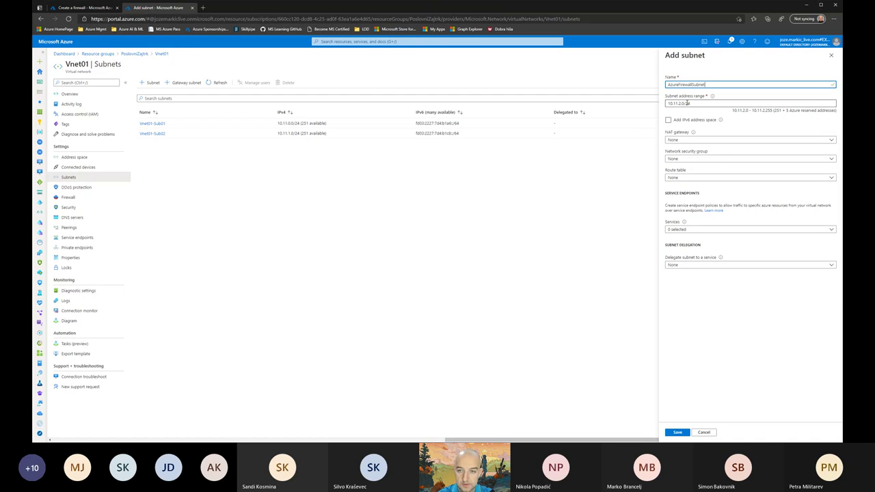
key(Tab)
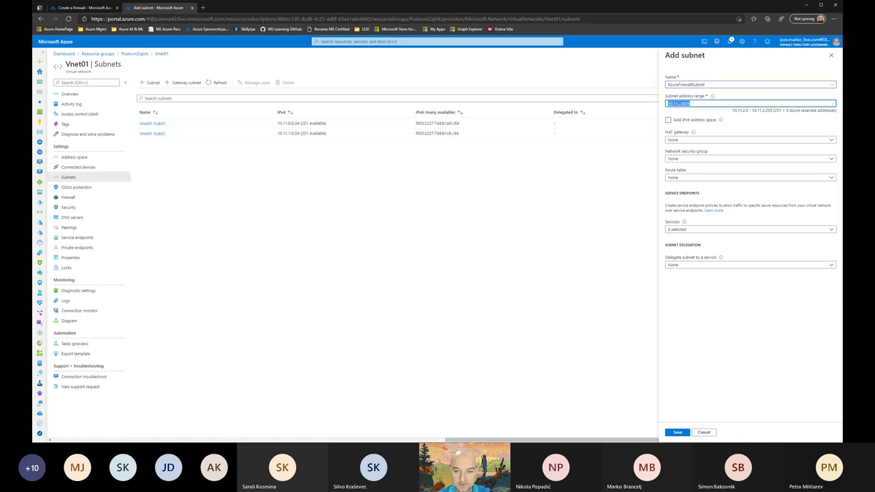
click(679, 124)
click(684, 139)
text(fd03:2227:7d4b:f)
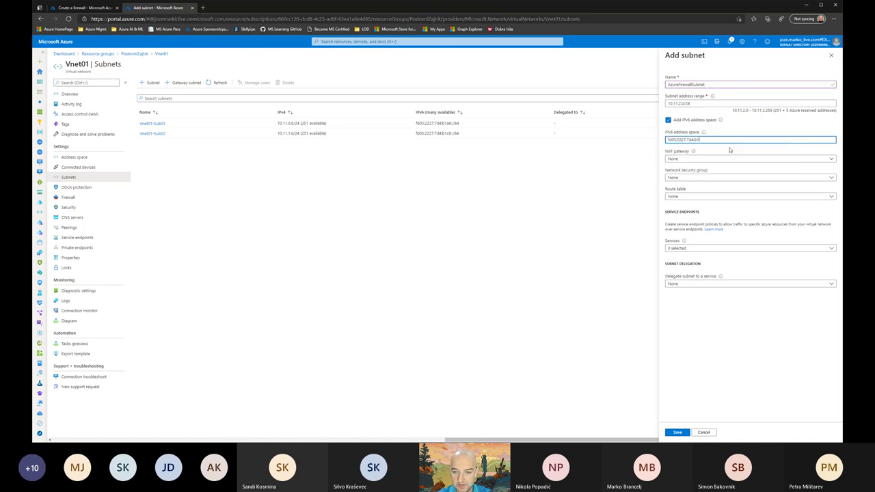
click(677, 122)
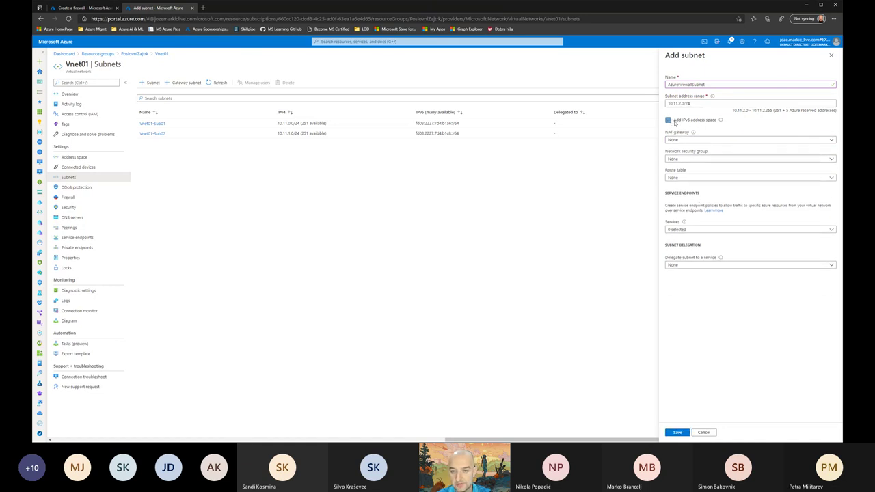
Step: Save the AzureFirewallSubnet subnet and close its creation form
click(678, 433)
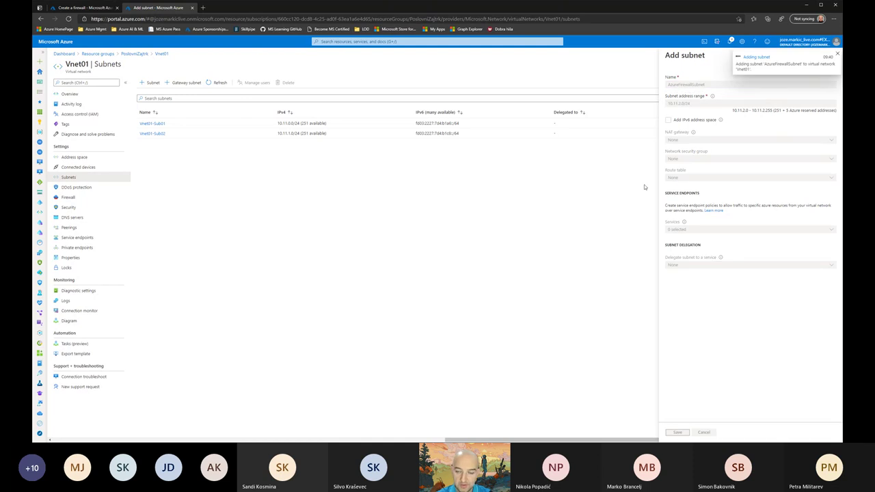
click(836, 55)
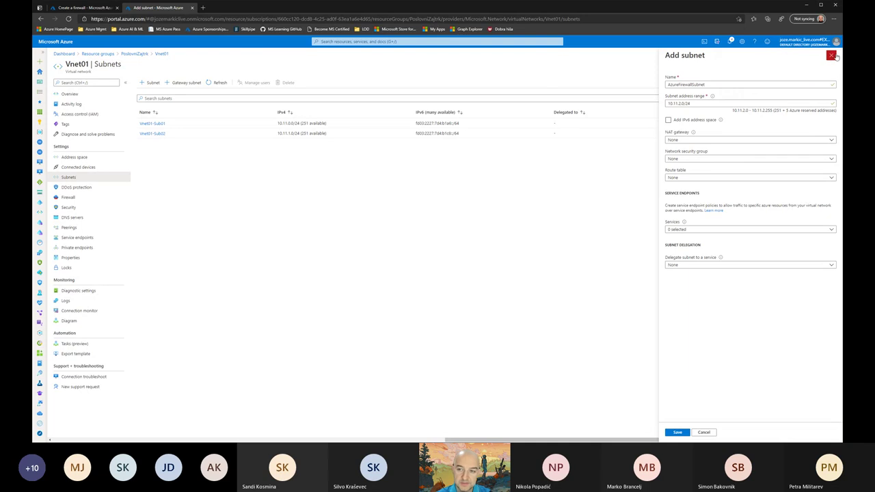
click(831, 56)
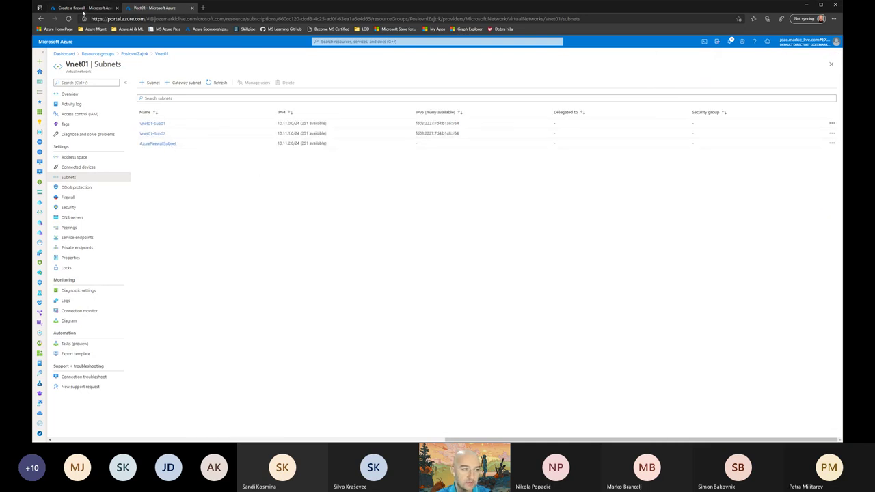
Step: Return to the firewall creation form and try to refresh its virtual network by switching between new and existing and reselecting Vnet01
click(83, 8)
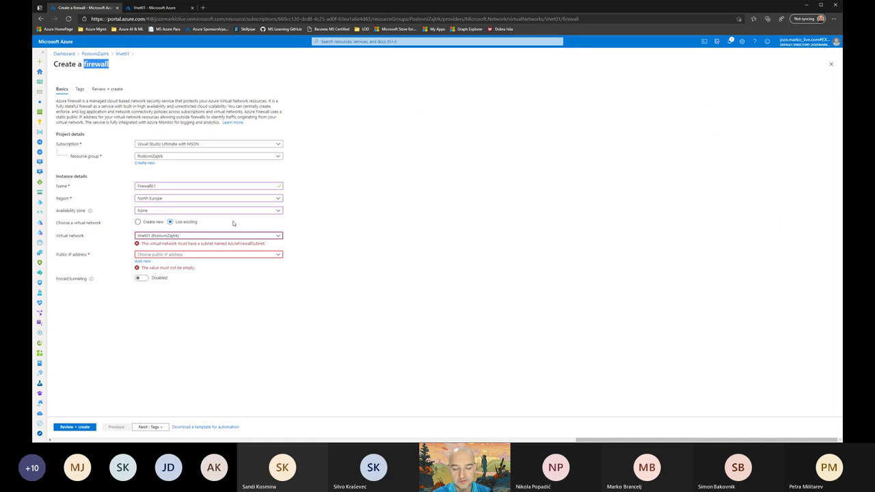
click(174, 237)
click(172, 256)
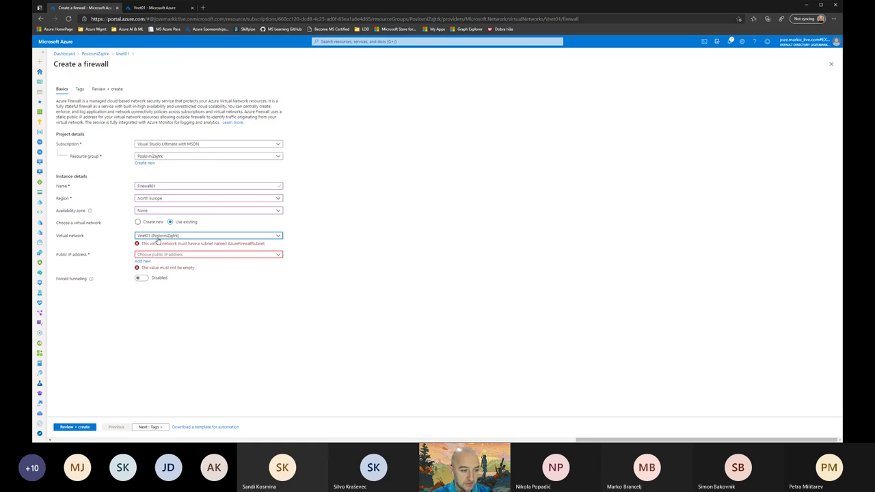
click(144, 223)
click(175, 223)
click(175, 237)
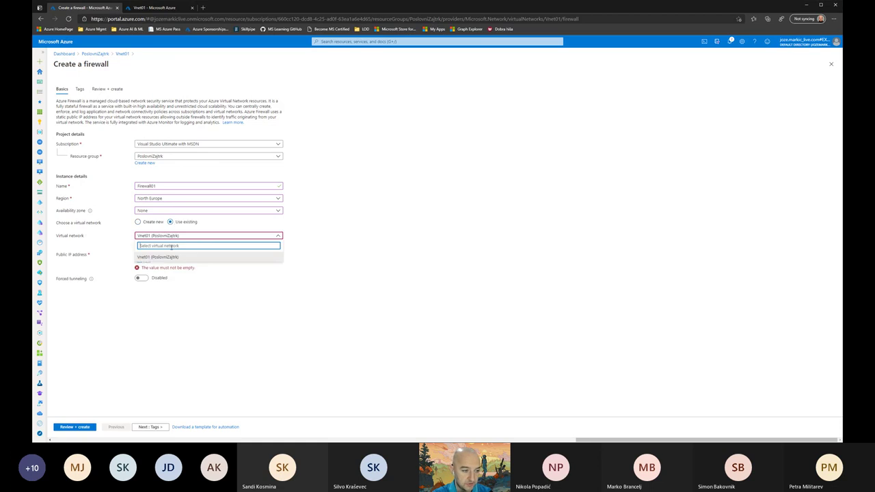
click(170, 258)
click(175, 237)
click(139, 223)
click(170, 222)
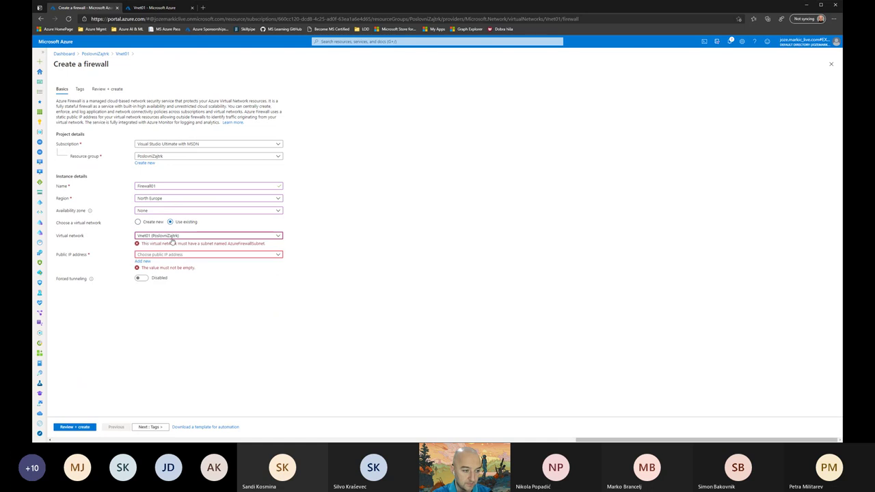
click(175, 236)
click(175, 257)
Step: Check Vnet01's subnet list in the other browser tab, and discard the unsaved firewall form by going back to Vnet01
click(154, 8)
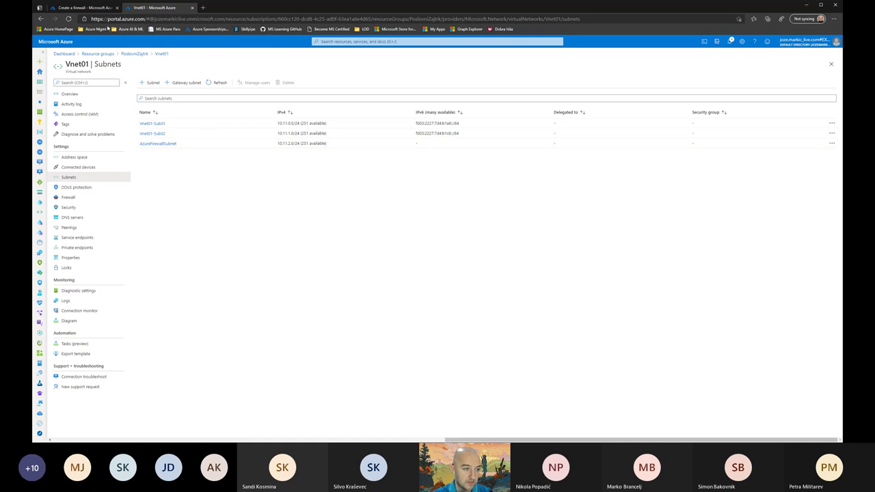
click(91, 8)
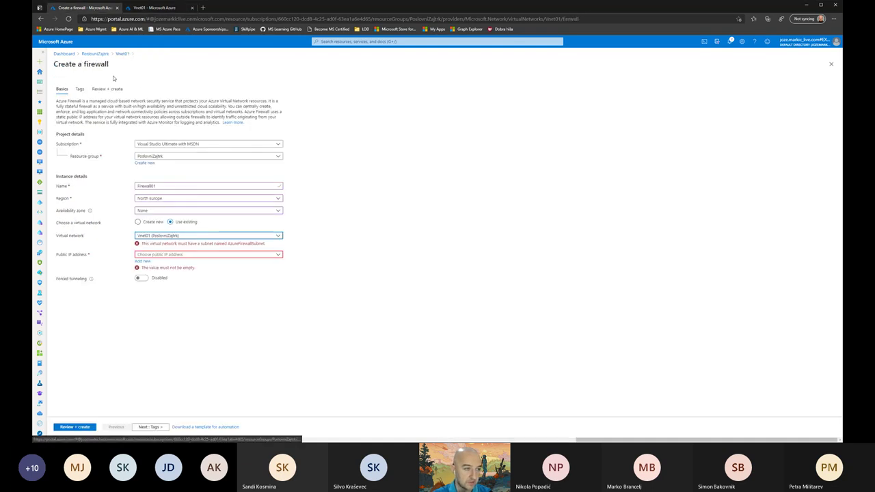
click(125, 55)
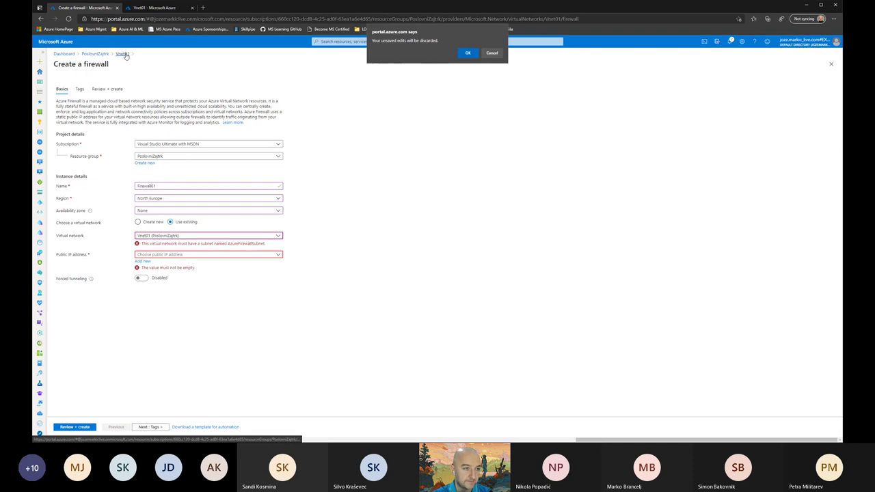
click(467, 52)
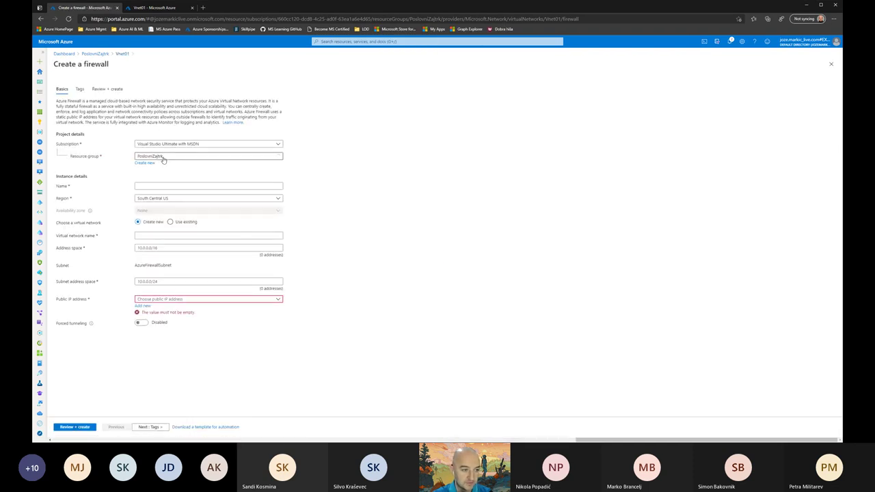
Step: In a fresh firewall creation form, name the firewall Firewall01 and set its region to North Europe
click(158, 185)
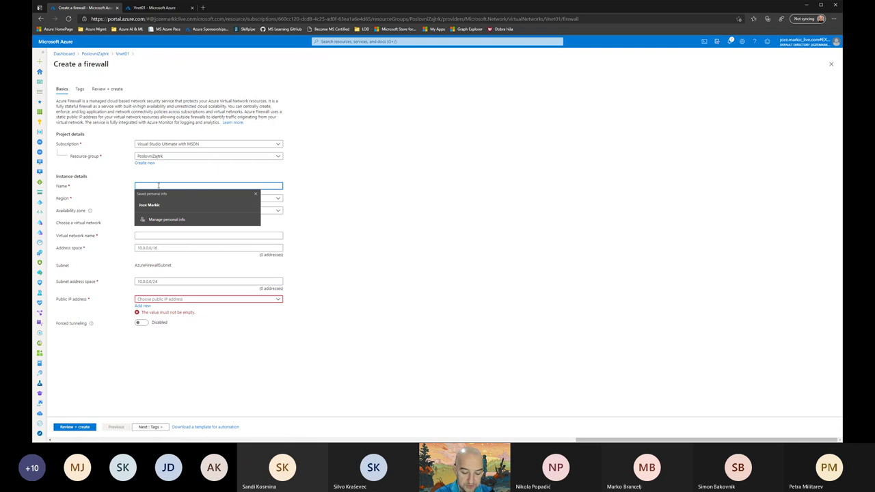
text(Firewall)
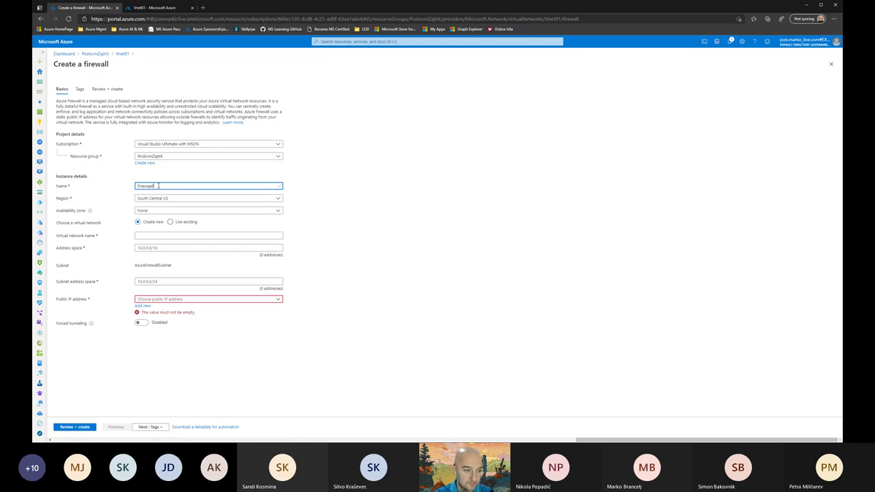
text(01)
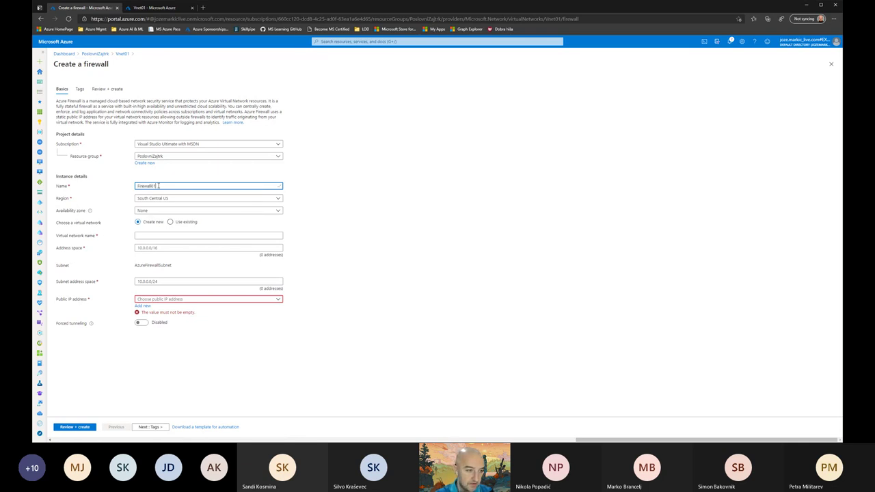
key(Tab)
click(162, 202)
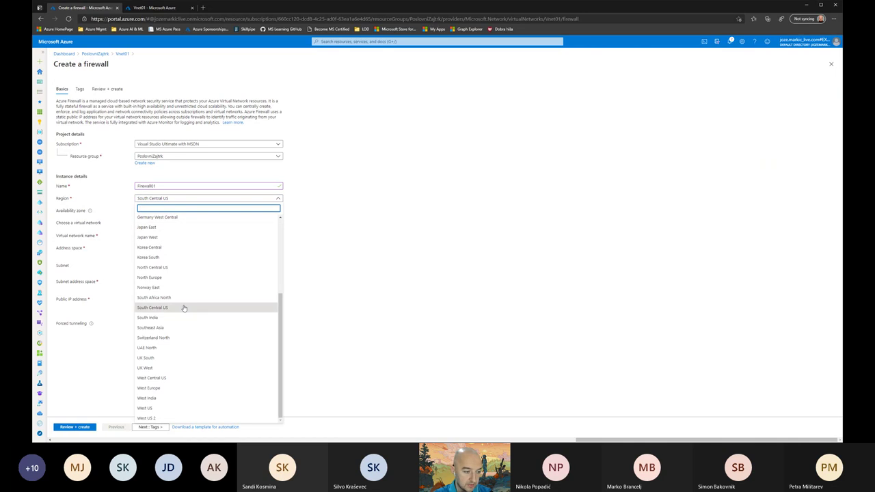
click(160, 278)
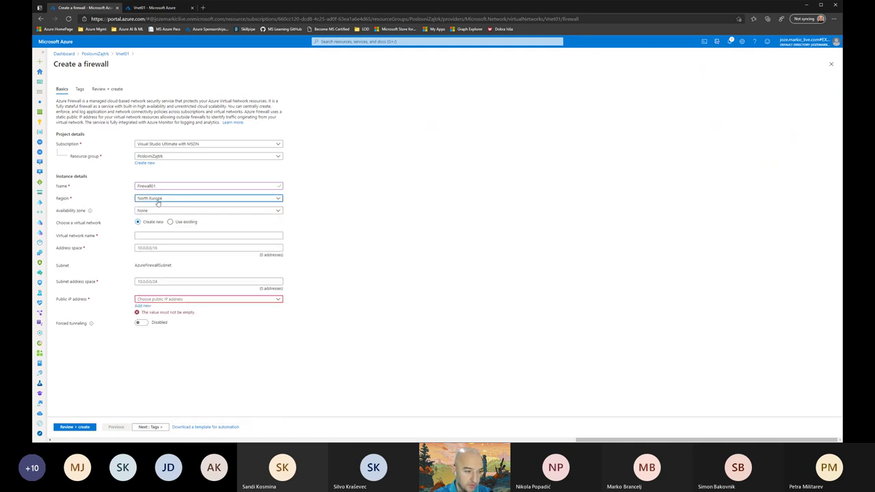
Step: Set the firewall to use an existing virtual network and select Vnet01 (PoslovniZajtrk)
click(147, 235)
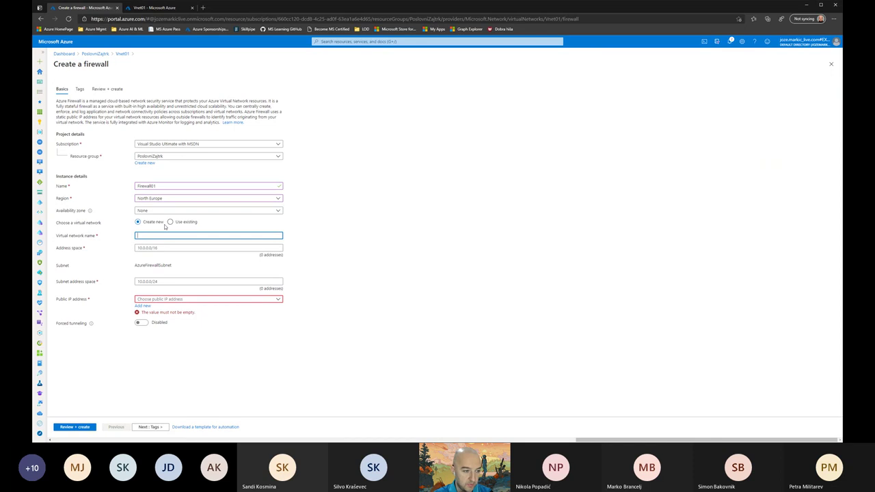
click(169, 222)
click(165, 237)
click(161, 257)
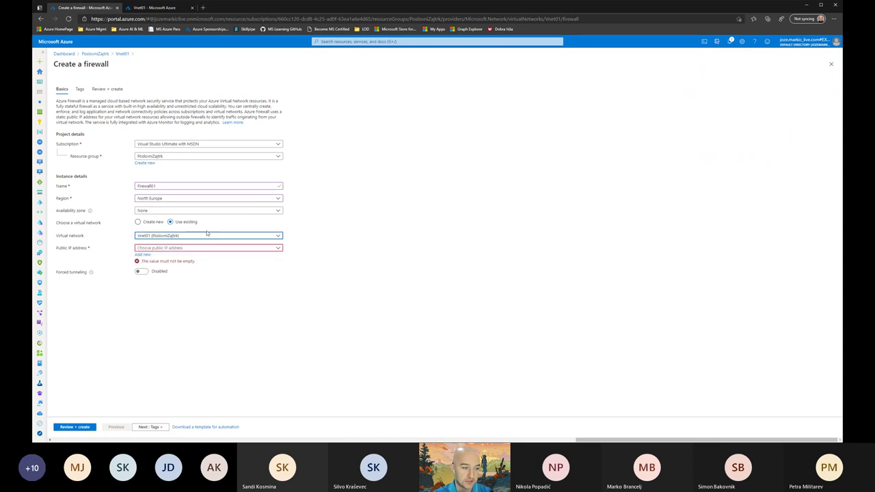
Step: Check the public IP addresses available for the firewall and open the form for adding a new one
click(180, 248)
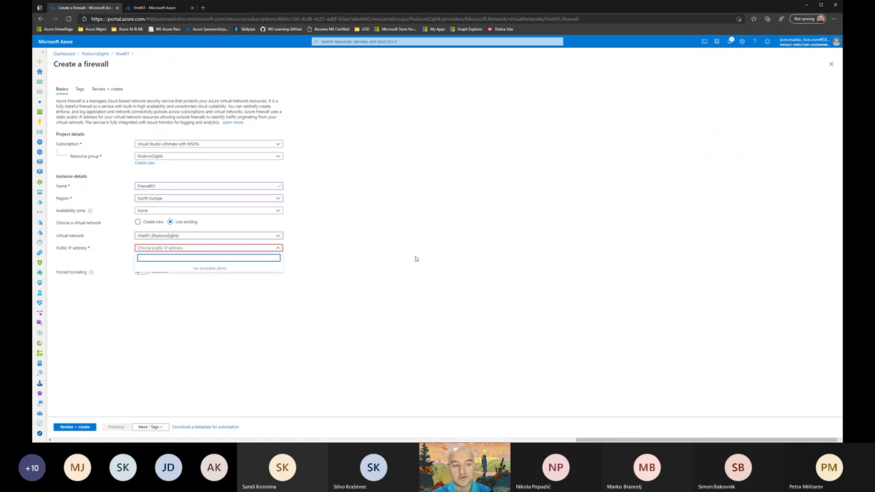
click(82, 253)
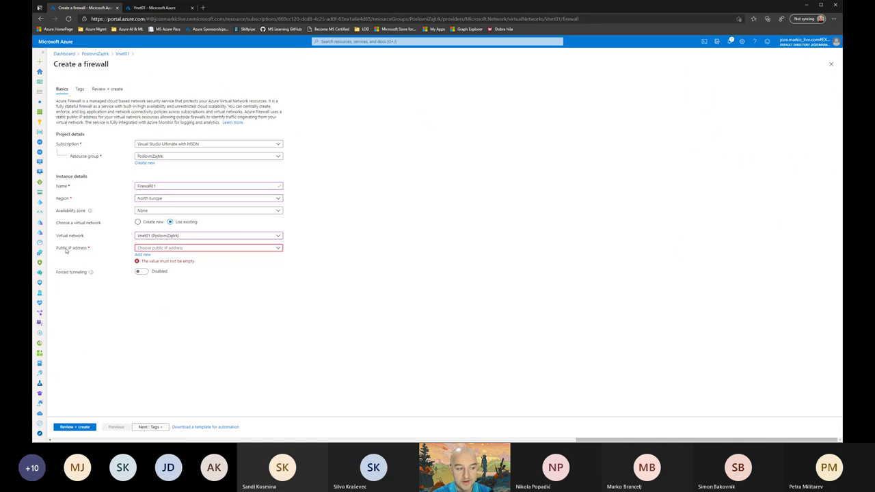
click(171, 249)
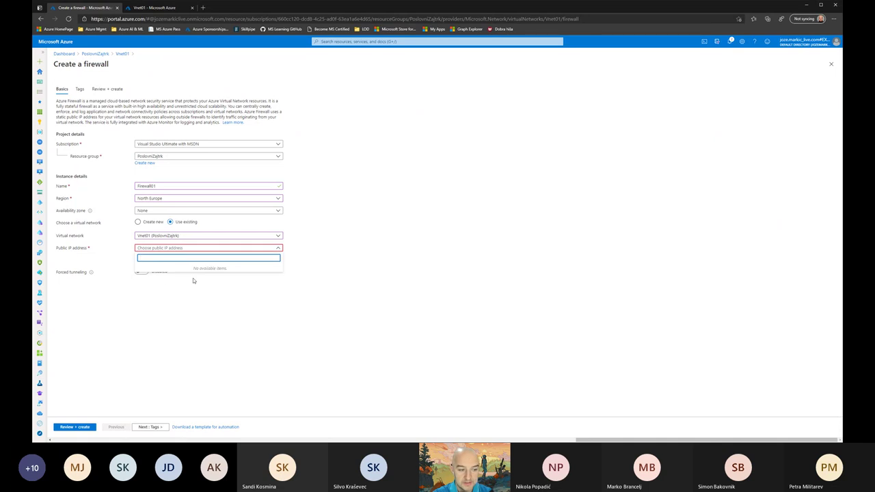
click(350, 280)
click(143, 255)
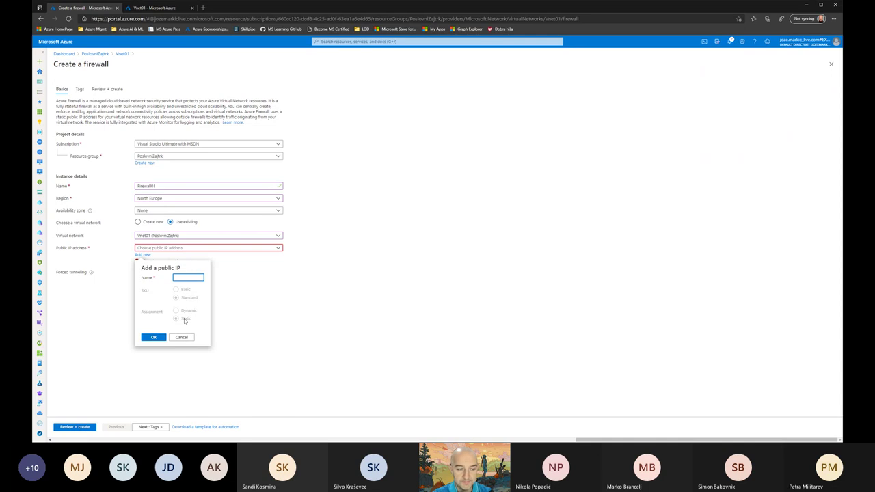
Step: In the other browser tab, go to the Azure home page and open the pricing details by product
click(154, 7)
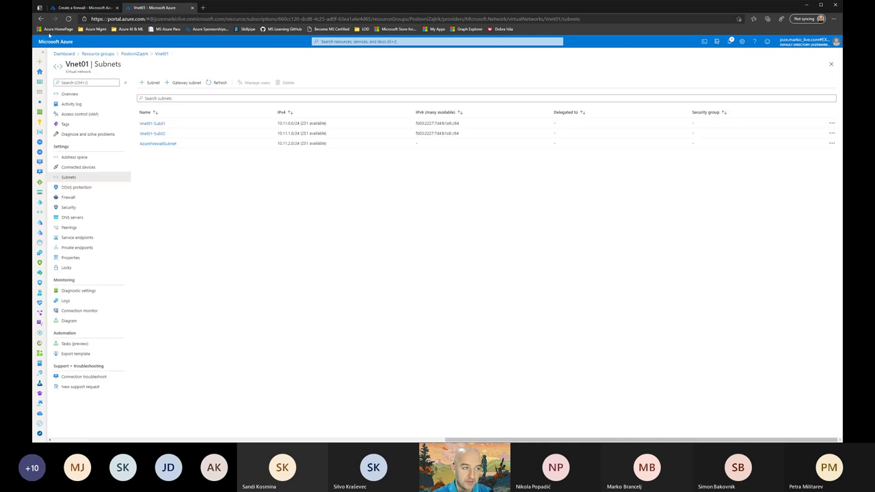
click(56, 29)
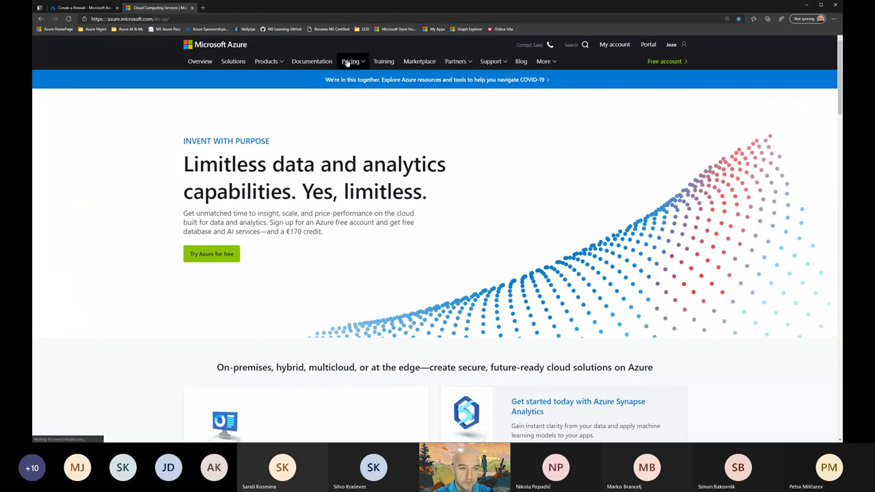
click(347, 61)
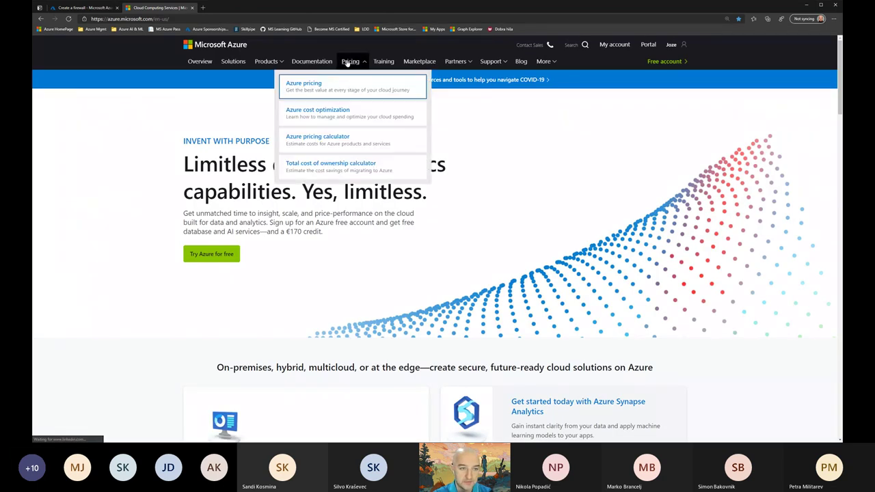
click(318, 84)
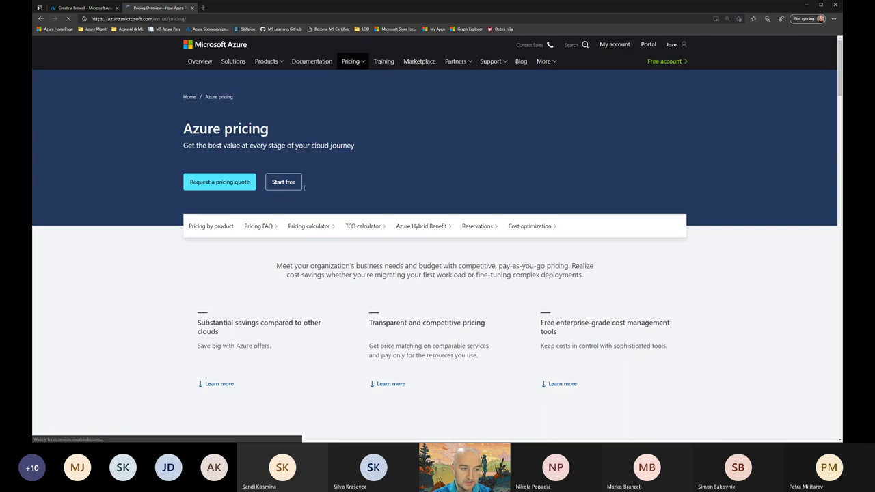
click(218, 228)
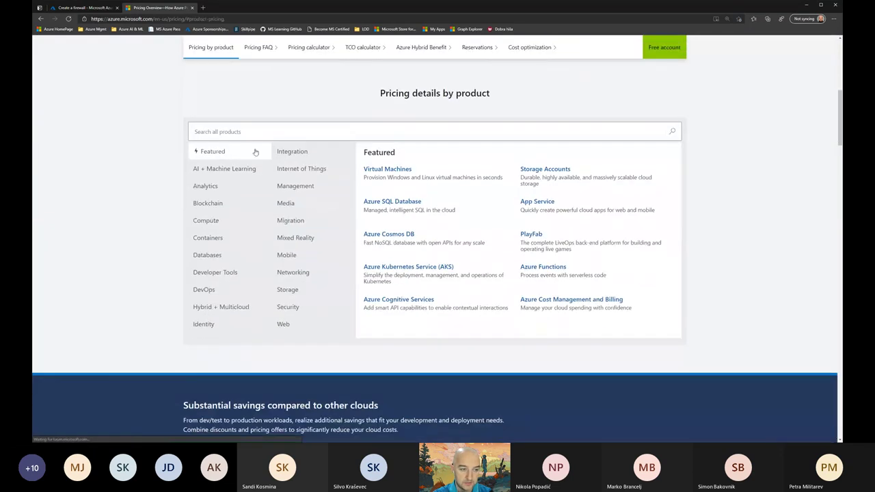
Step: Search the product pricing for "ip" and open the IP Addresses price table
click(251, 132)
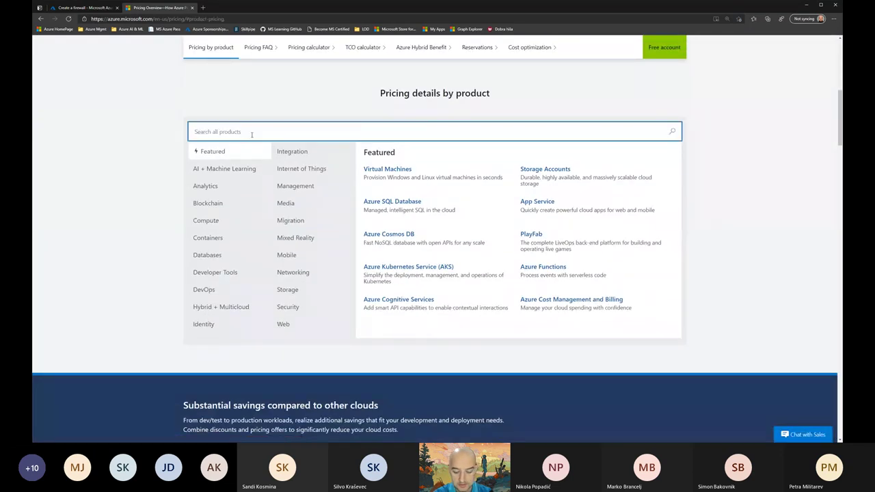
text(ip)
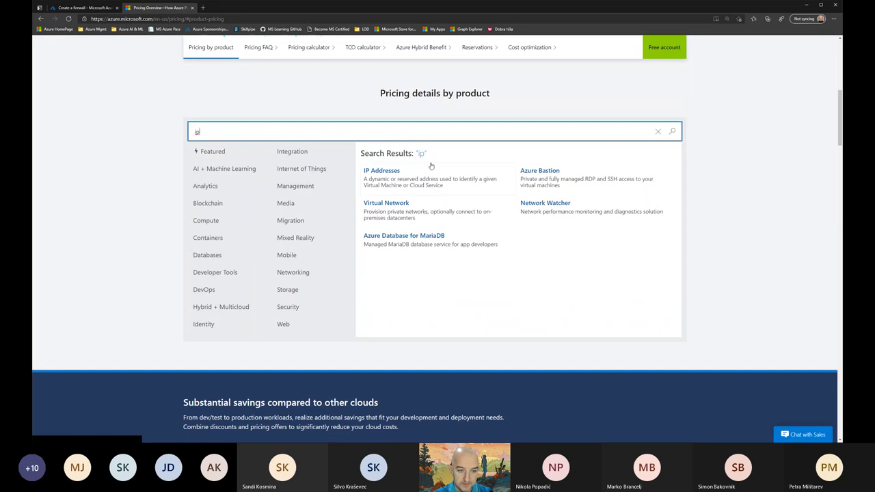
click(389, 173)
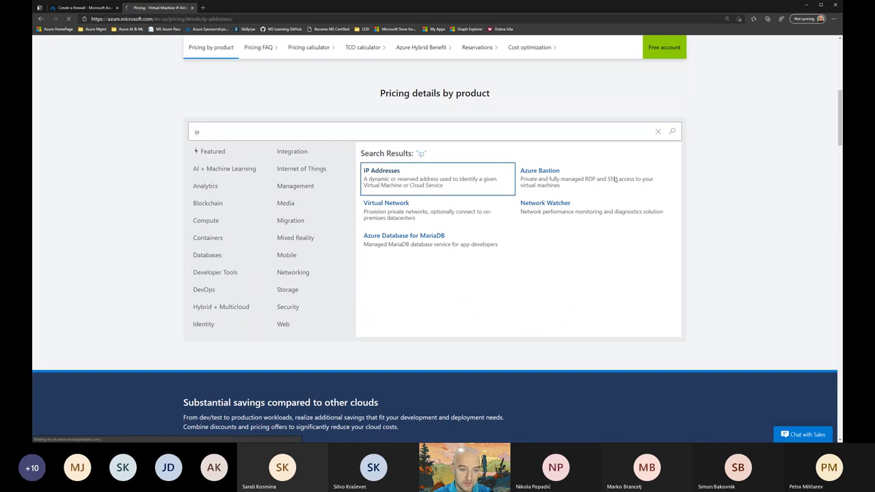
scroll(616, 184, down, 3)
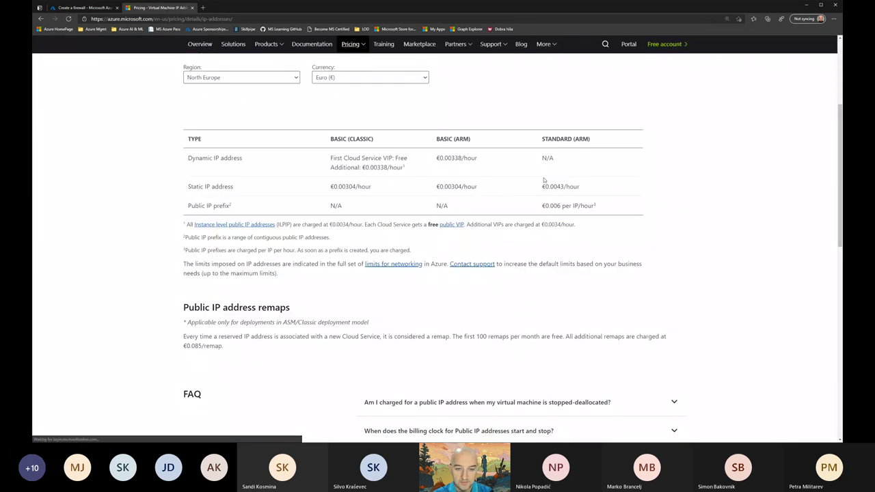
Step: Compare the Basic (ARM), Standard (ARM) and Basic (Classic) columns of the IP address price table, and return to the firewall form
double_click(441, 139)
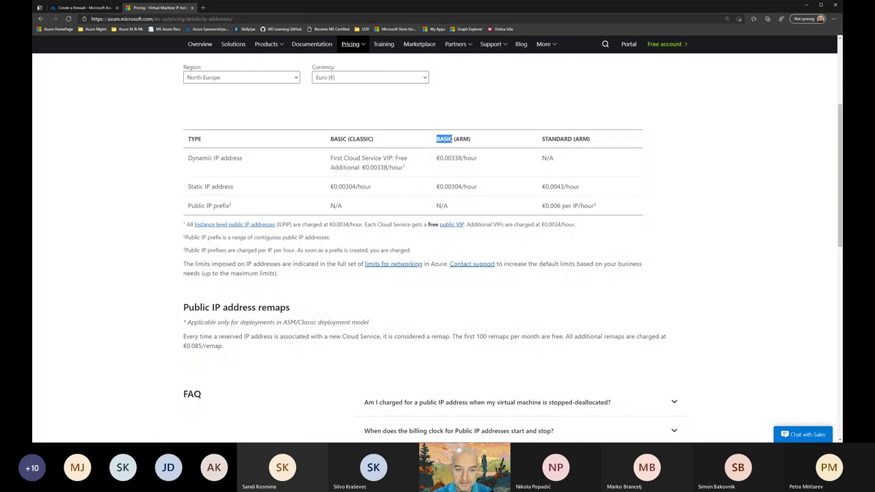
double_click(547, 139)
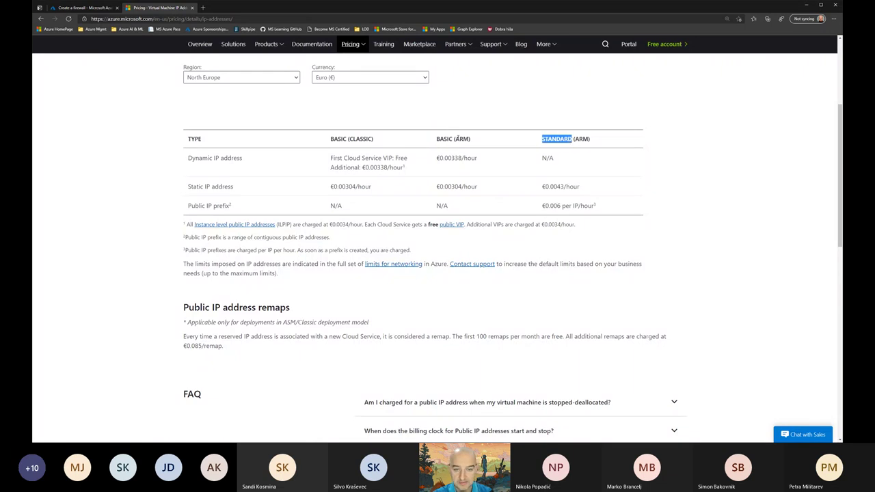
click(458, 139)
mouse_move(460, 139)
mouse_down()
mouse_move(470, 139)
mouse_move(455, 139)
mouse_up()
click(469, 139)
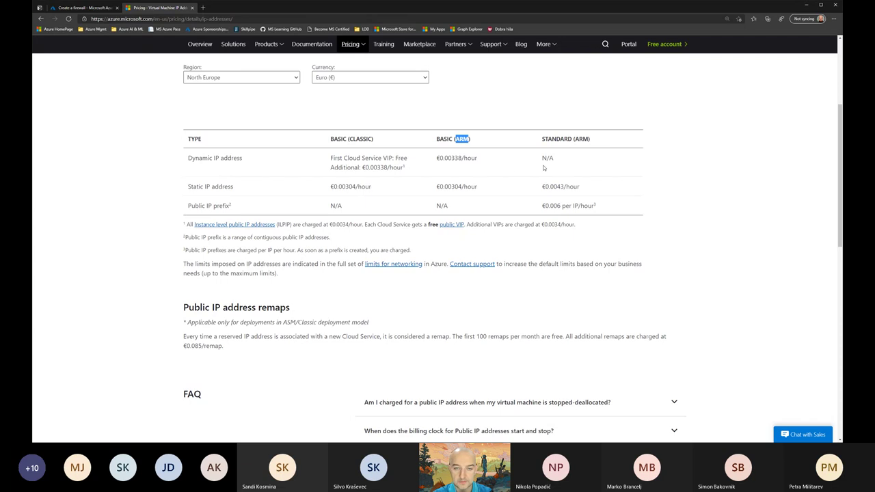
drag(372, 139, 348, 138)
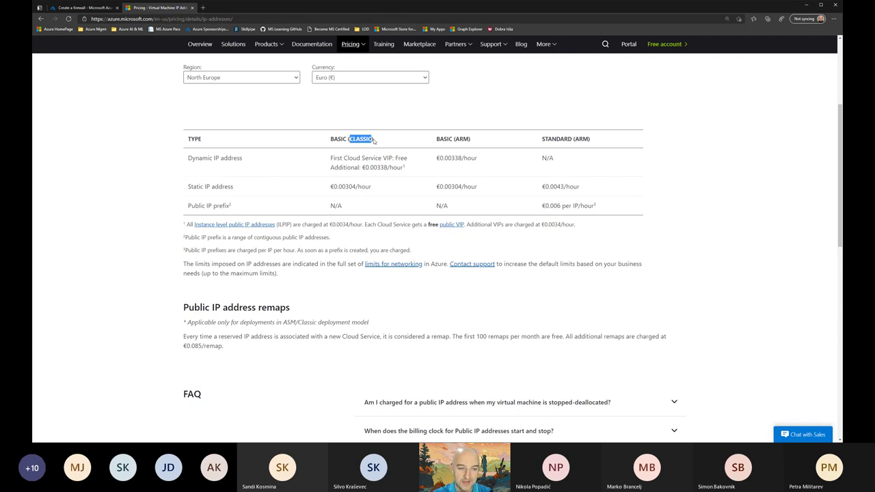
click(79, 8)
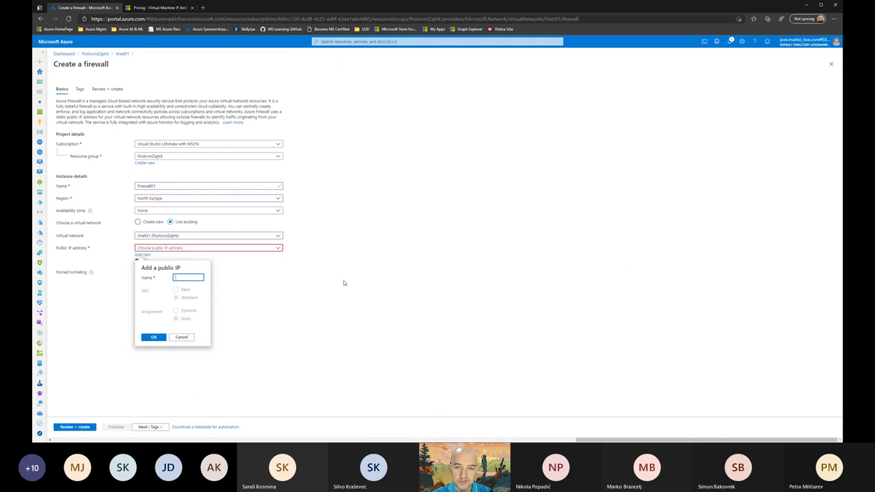
Step: Review the Basic and Standard ARM column headings on the IP pricing page and check them against the firewall's public IP form
click(161, 7)
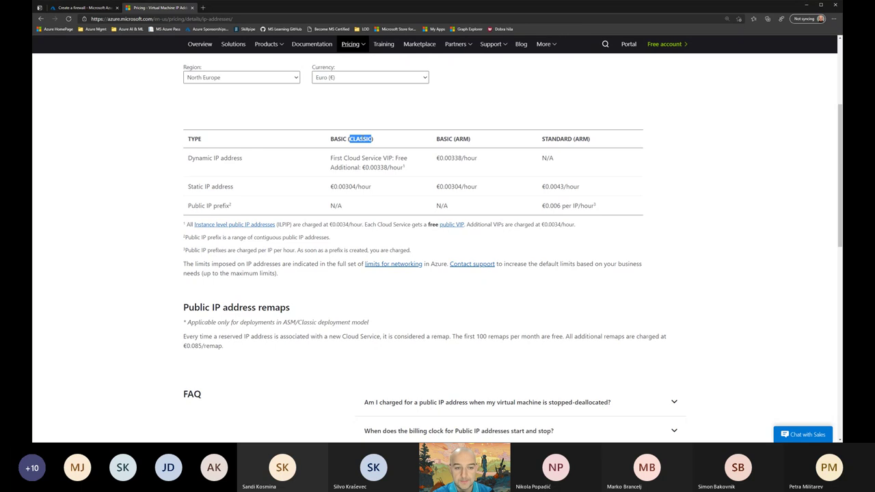
drag(454, 138, 470, 139)
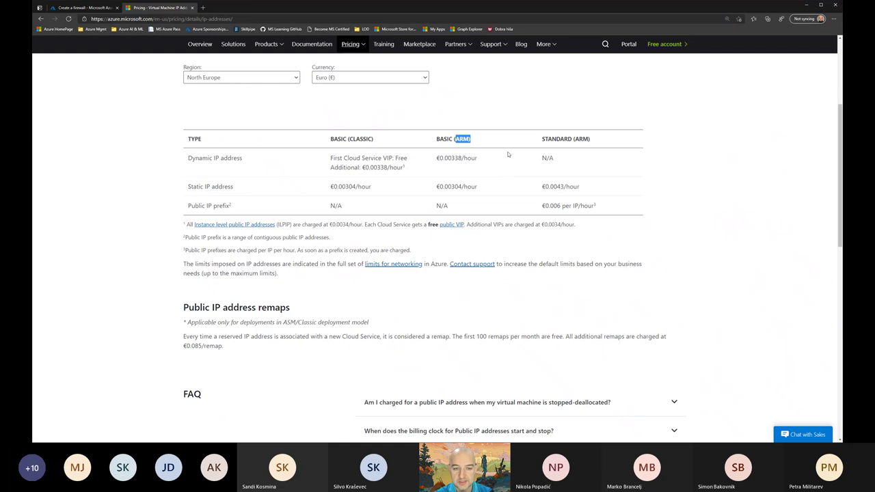
click(575, 146)
drag(603, 141, 434, 141)
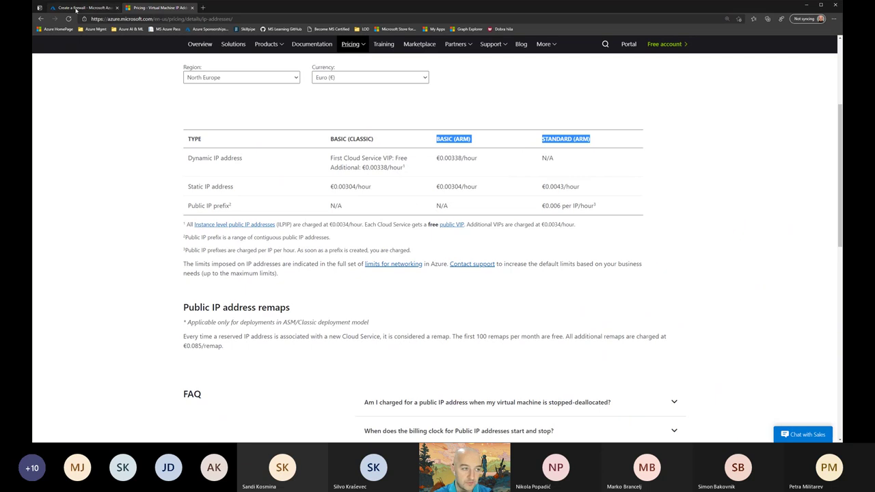
click(81, 7)
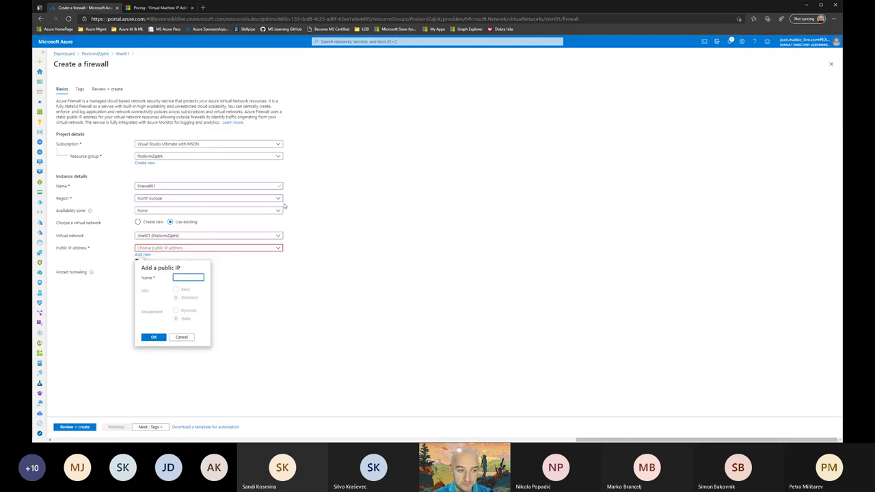
Step: Back on the IP pricing page, examine the hourly price of a dynamic IP address under Basic (ARM)
click(159, 8)
click(574, 162)
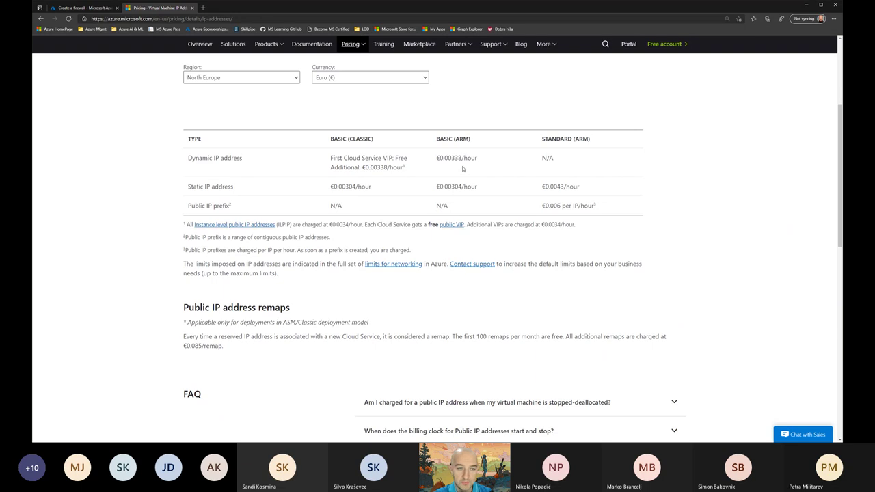
triple_click(222, 158)
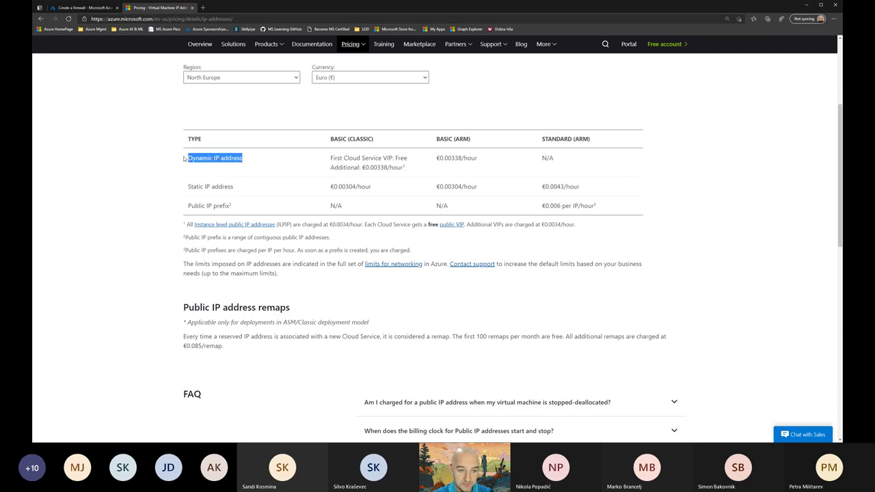
double_click(443, 139)
drag(463, 158, 437, 158)
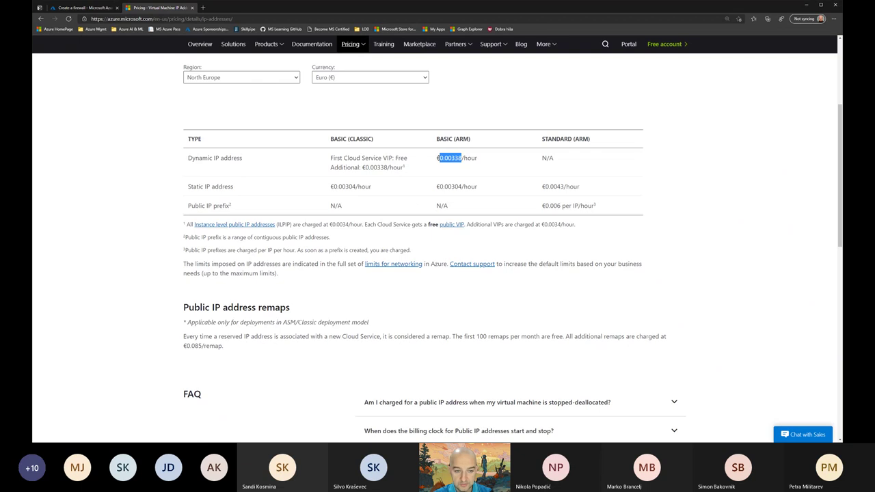
key(alt+Tab)
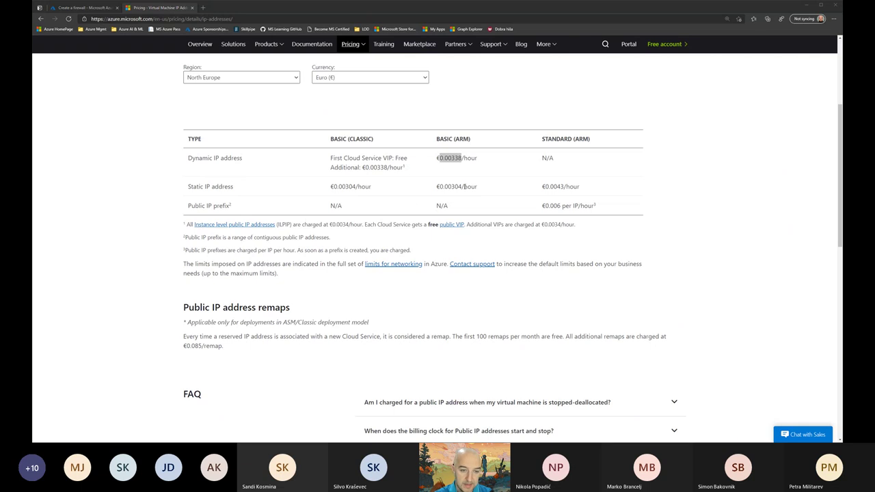
Step: Examine the Standard (ARM) static IP price and the dynamic IP row, and go back to the firewall form
click(555, 145)
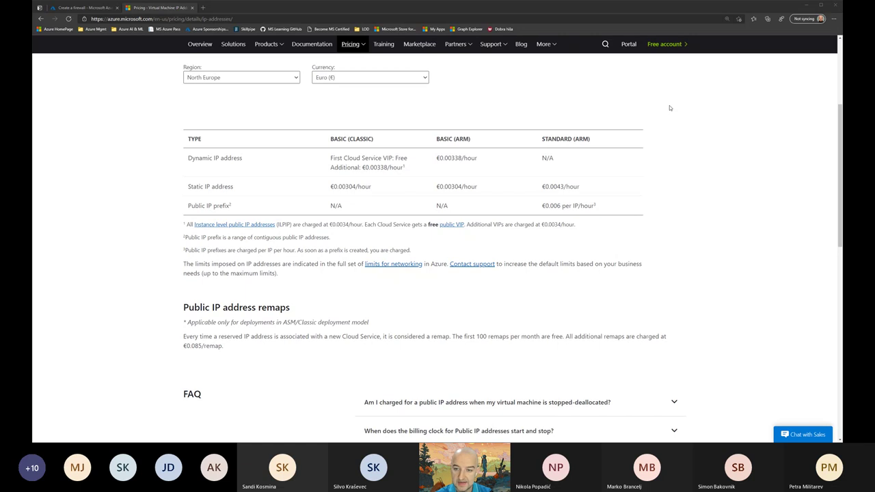
drag(581, 188, 539, 196)
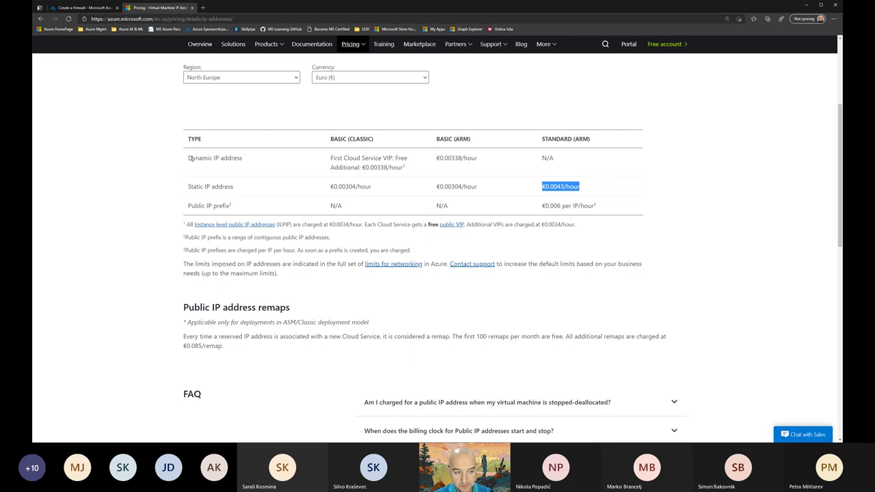
click(190, 157)
drag(189, 158, 244, 159)
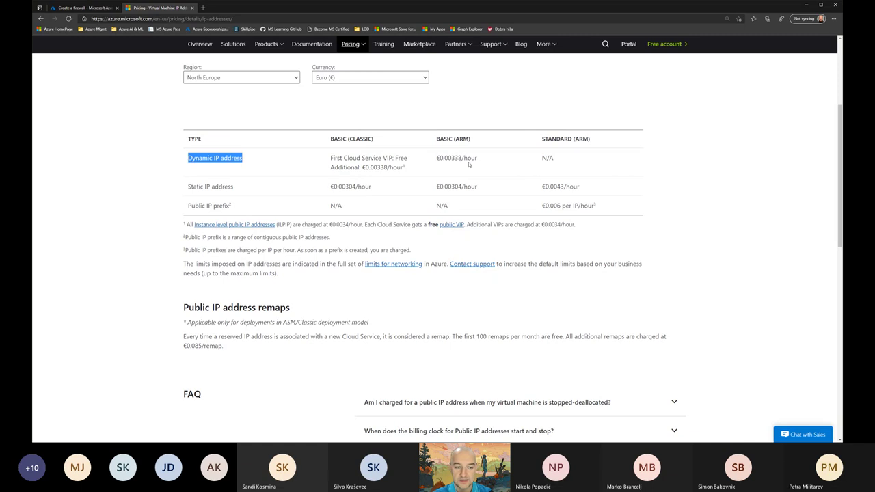
click(82, 8)
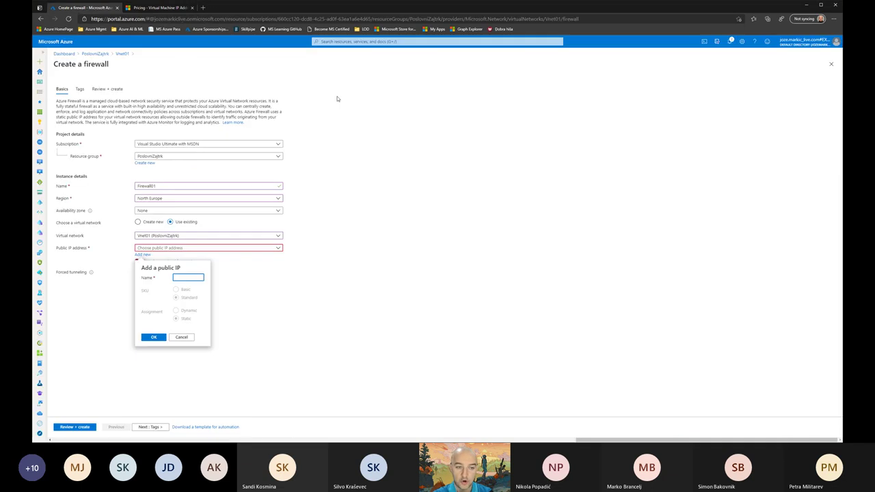
Step: Return to the IP price table and recheck the dynamic IP address rate in the Basic (ARM) column
click(153, 9)
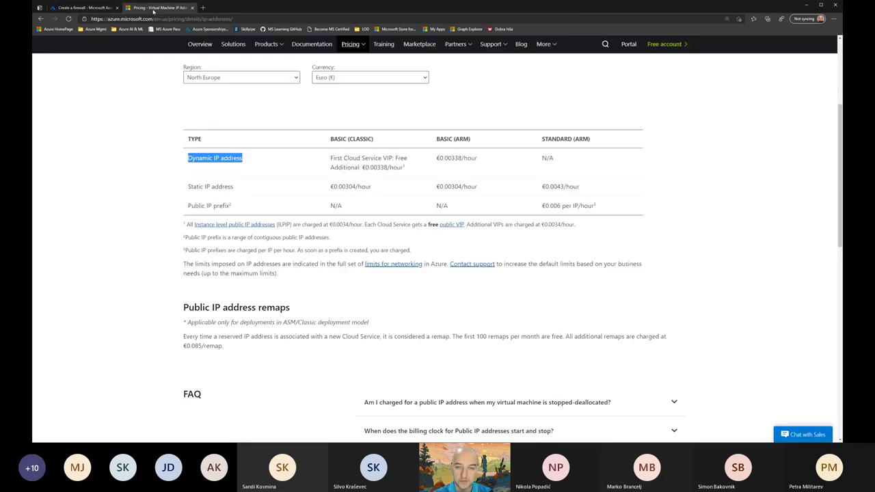
drag(244, 158, 188, 159)
drag(463, 158, 438, 158)
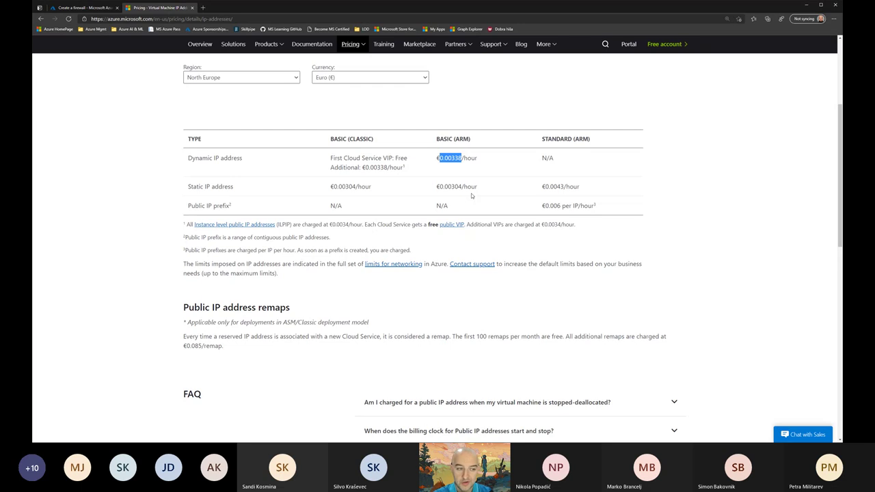
click(503, 177)
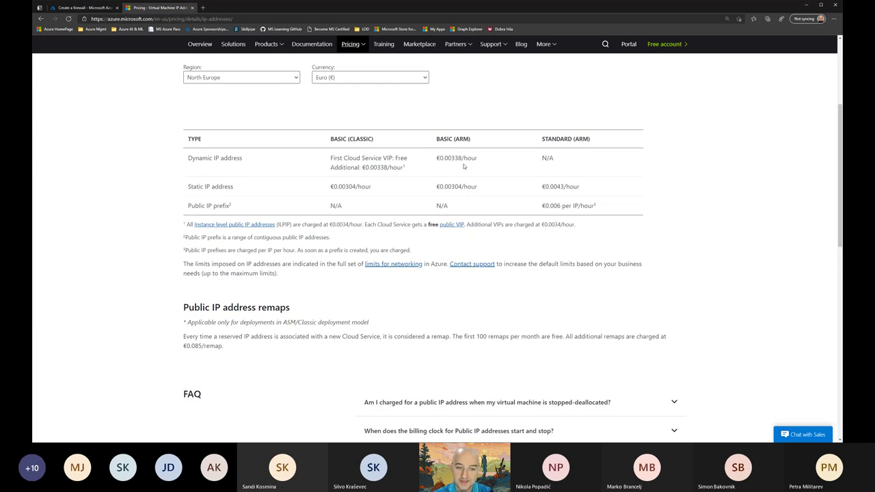
drag(463, 158, 438, 158)
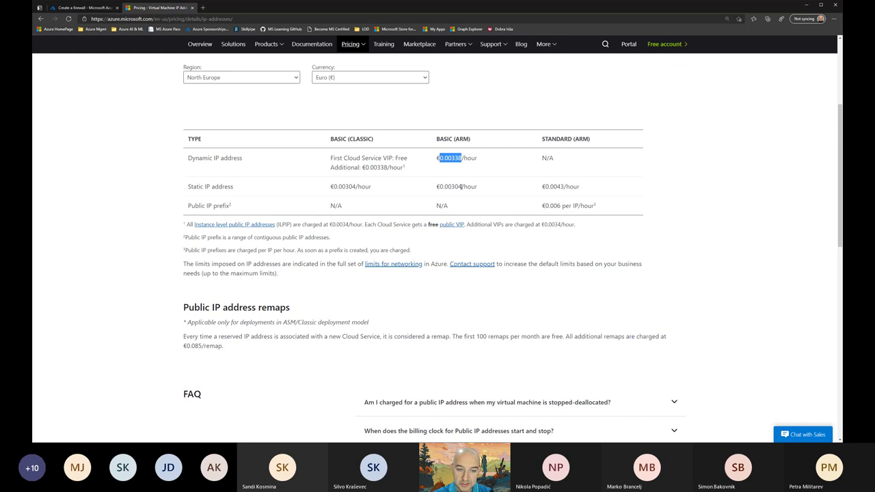
Step: Compare the static IP rate under Basic (ARM) with the dynamic rate and with the Standard (ARM) static rate
drag(463, 186, 438, 186)
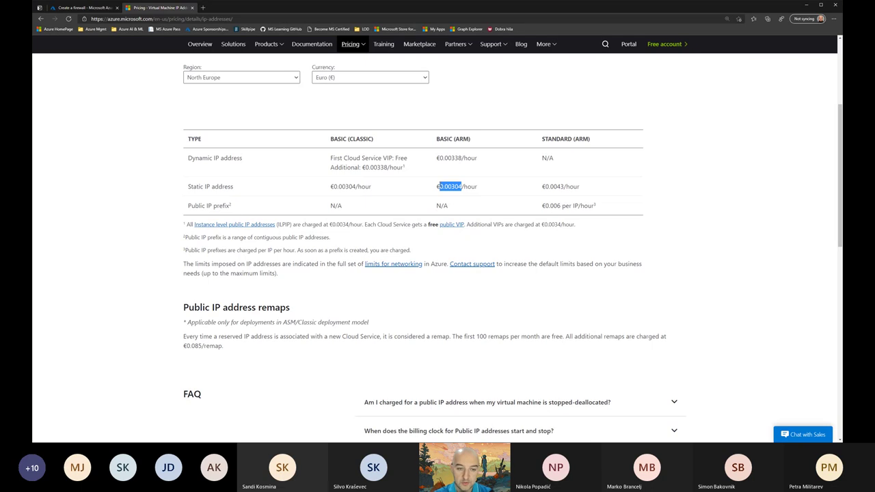
drag(463, 158, 439, 158)
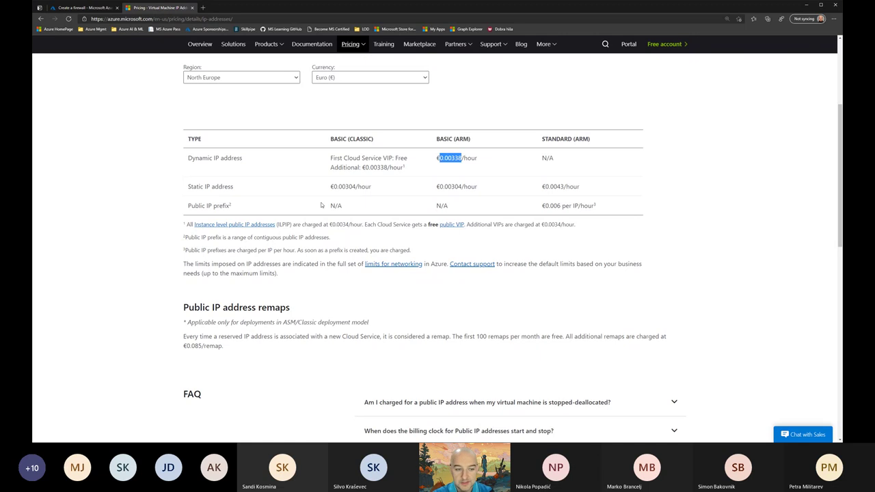
click(462, 186)
drag(461, 186, 438, 186)
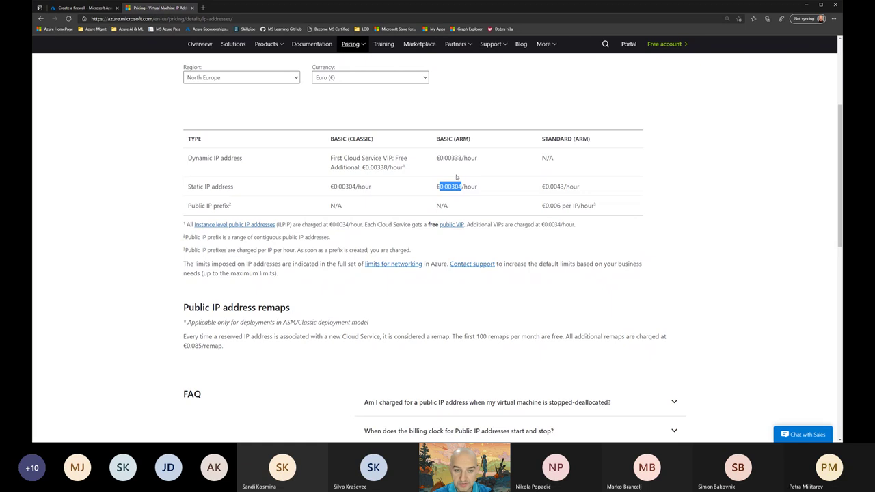
double_click(560, 139)
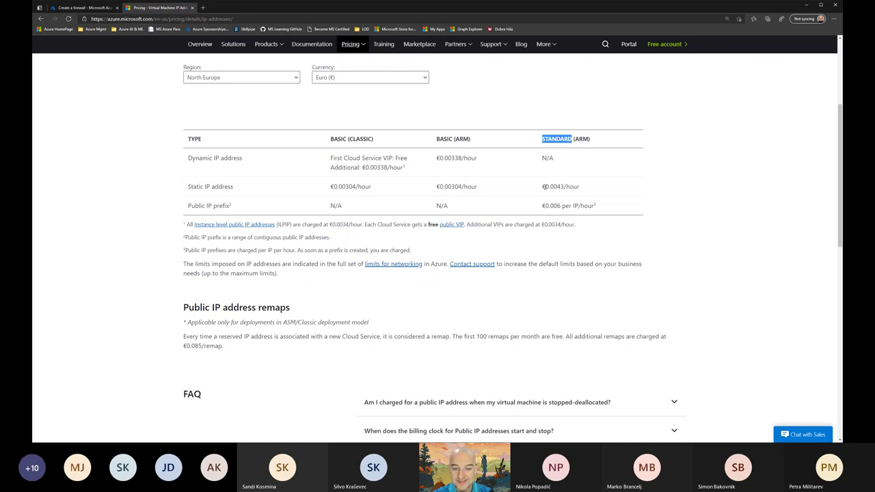
drag(545, 186, 564, 187)
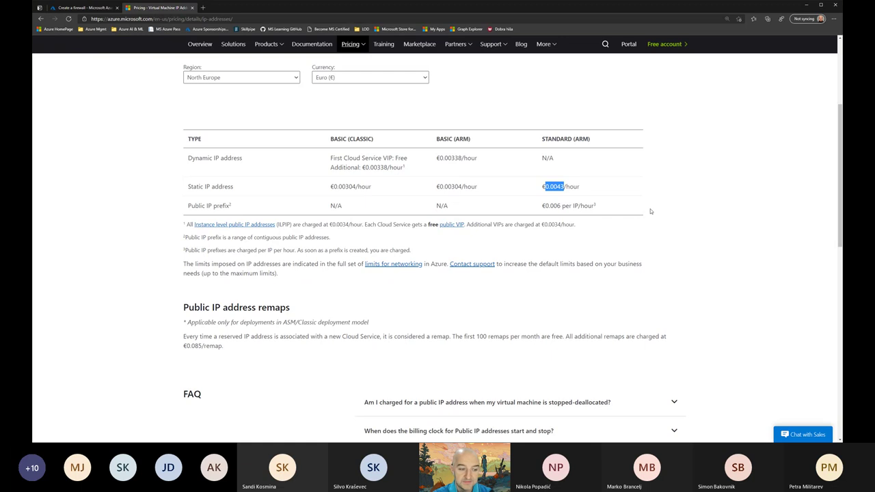
Step: Open the limits for networking documentation from the IP pricing page and look through its management group, subscription and Azure AD limits
scroll(644, 204, down, 3)
scroll(635, 203, up, 3)
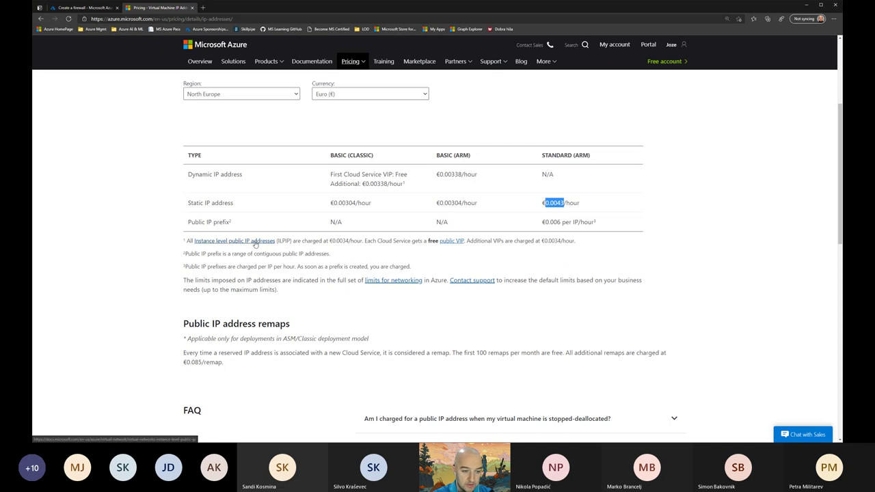
middle_click(394, 281)
click(231, 8)
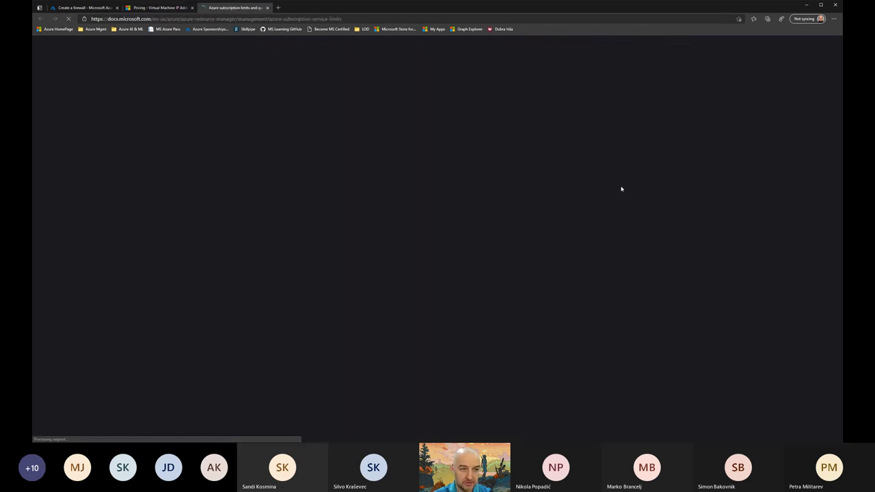
scroll(653, 259, down, 10)
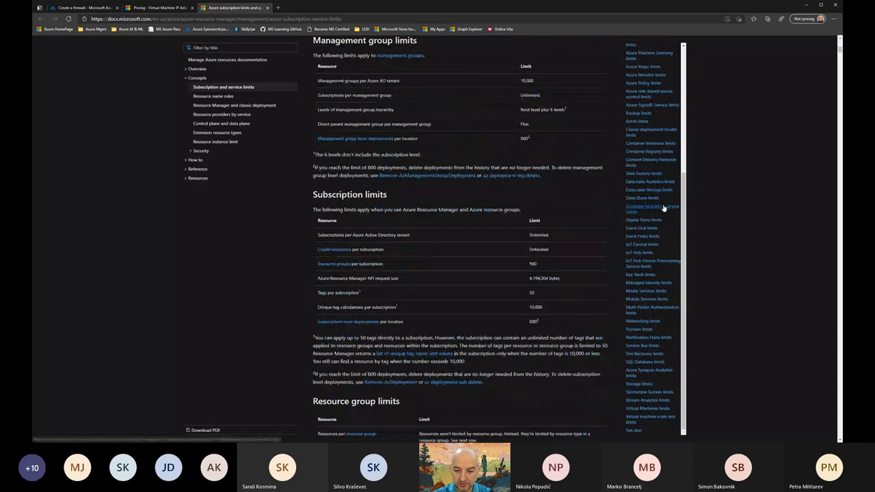
scroll(656, 268, down, 10)
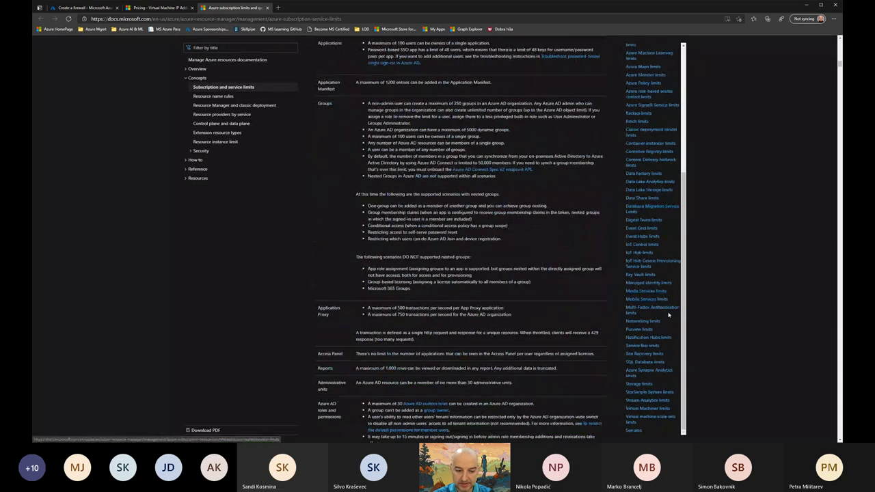
Step: Recheck the Standard (ARM) heading in the IP price table, and examine the availability zone options in the firewall form
click(183, 8)
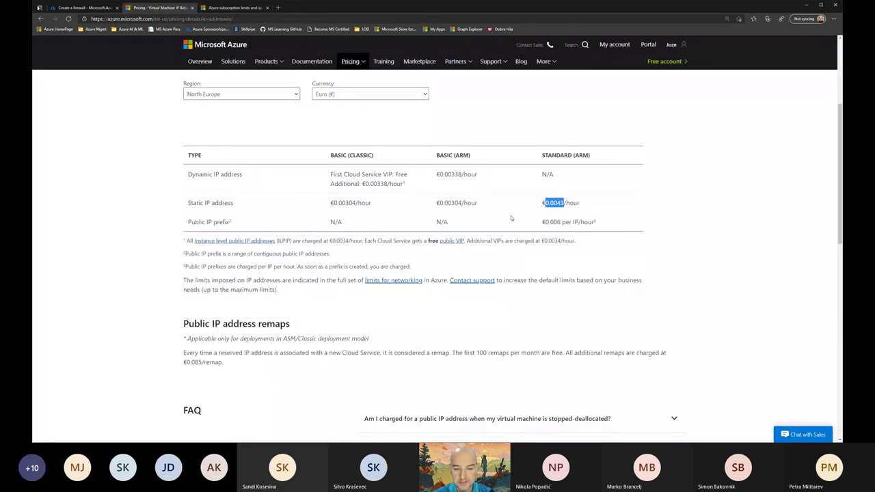
double_click(548, 156)
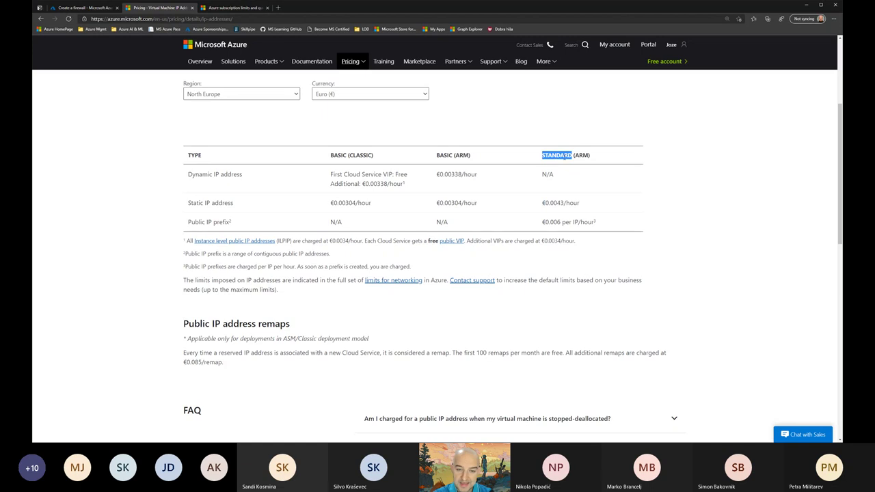
click(79, 10)
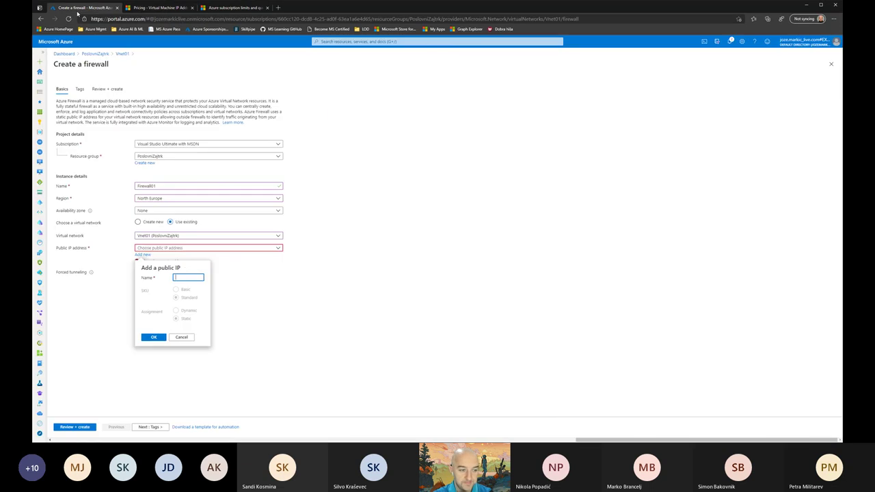
click(154, 214)
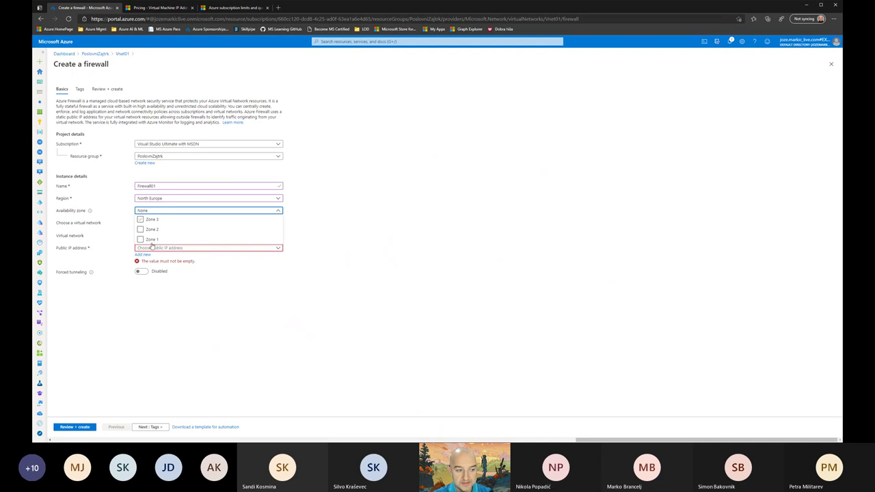
click(148, 231)
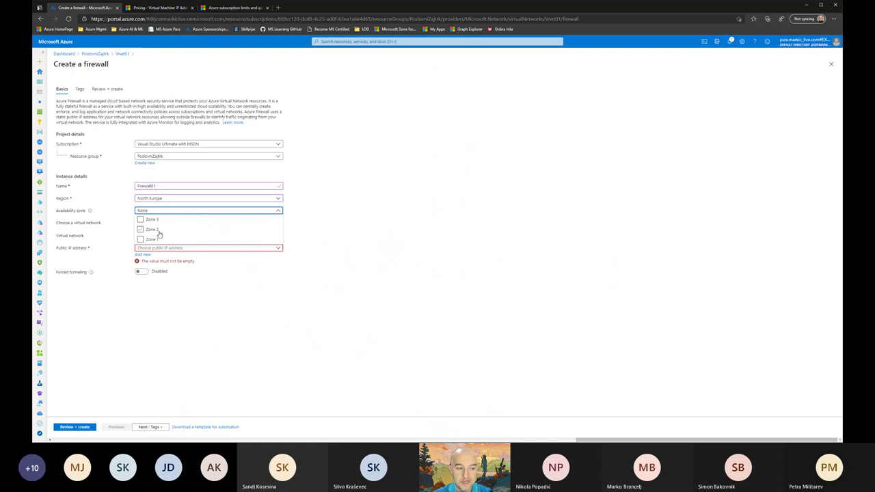
click(340, 220)
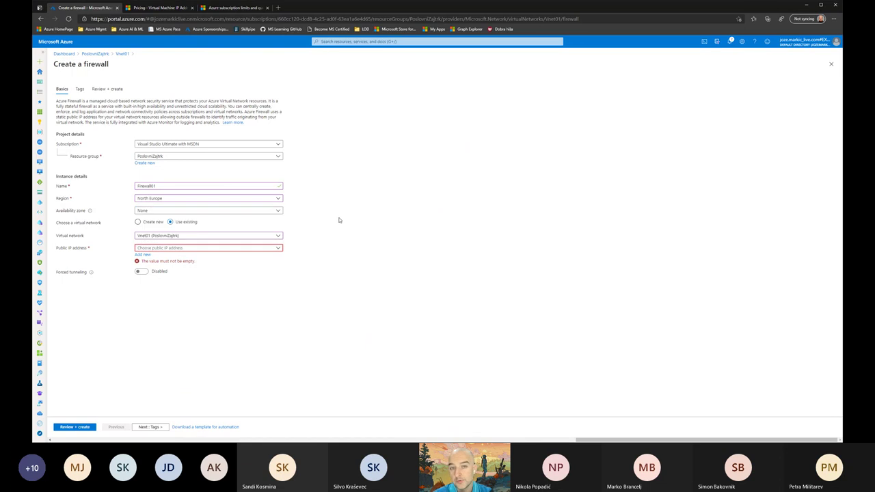
Step: Compare the Basic (ARM) and Standard (ARM) columns in the IP price table
click(159, 7)
click(559, 156)
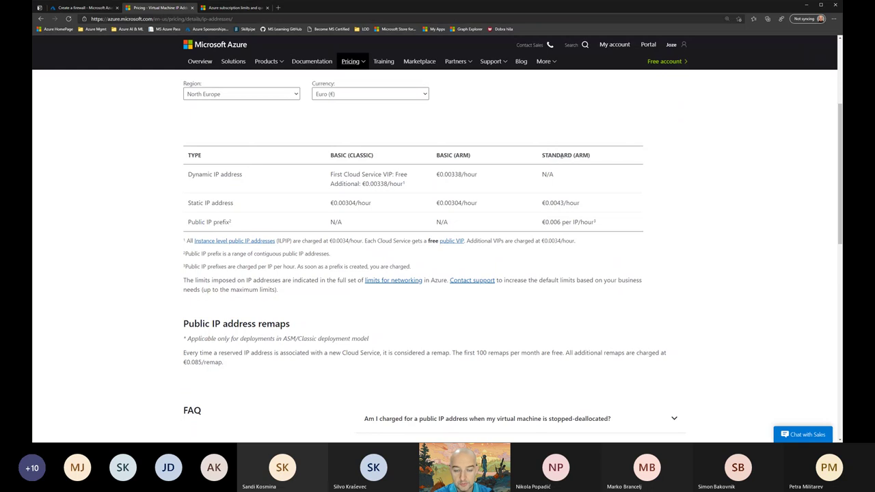
double_click(568, 155)
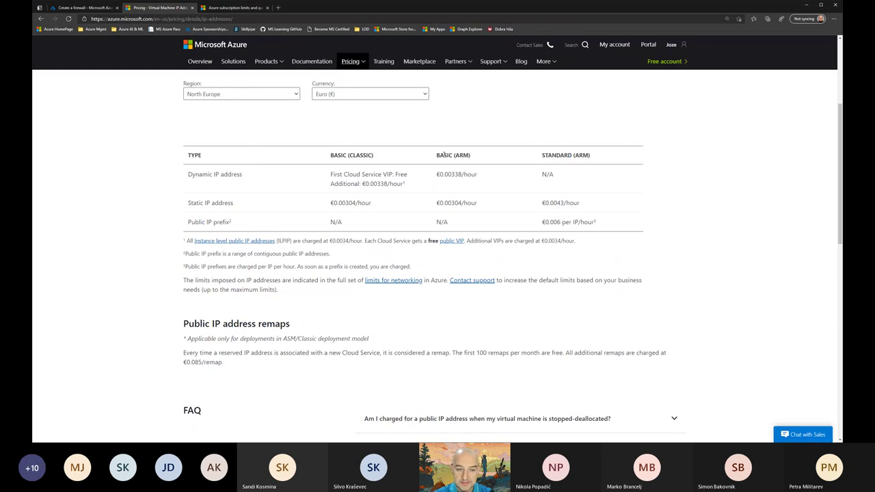
double_click(444, 155)
double_click(558, 155)
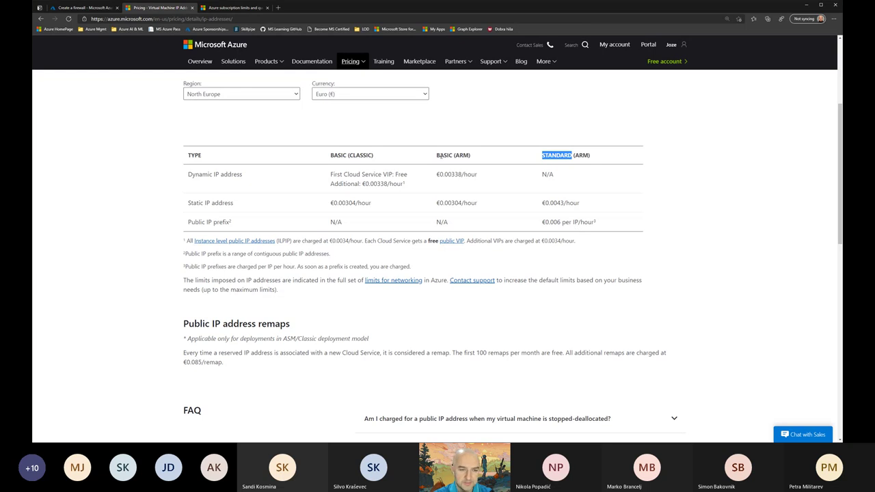
drag(436, 156, 451, 156)
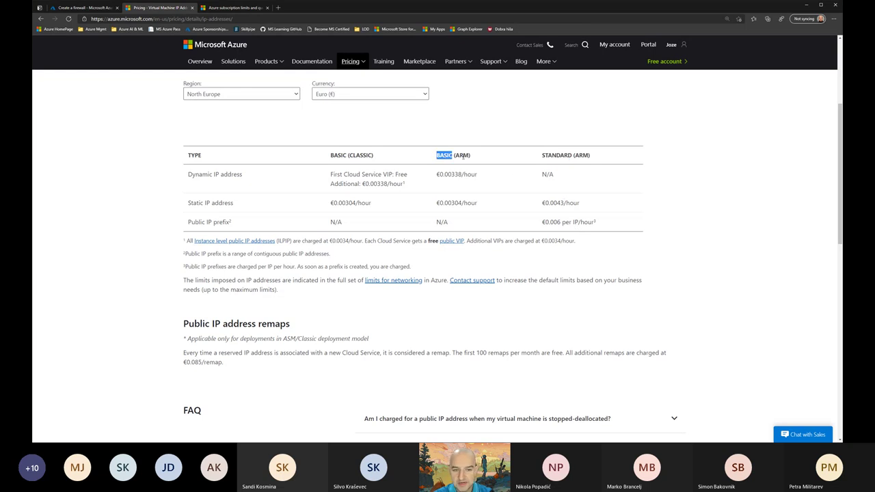
click(443, 156)
double_click(444, 155)
double_click(557, 156)
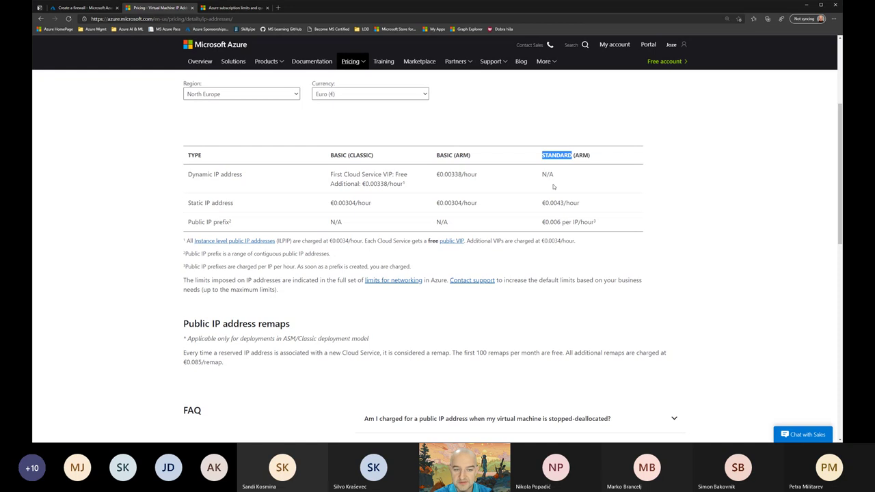
Step: Examine the Dynamic IP address and Static IP address rows of the price table
drag(186, 175, 221, 176)
double_click(189, 202)
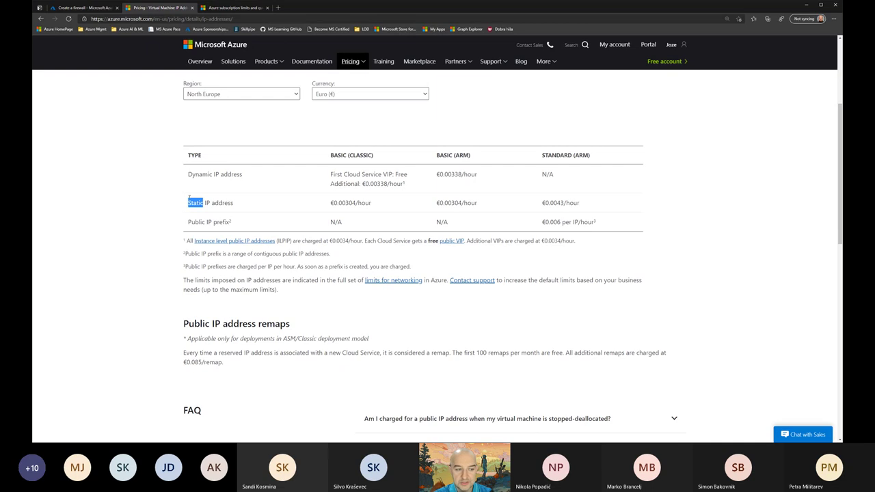
click(188, 202)
drag(184, 185, 184, 154)
click(283, 194)
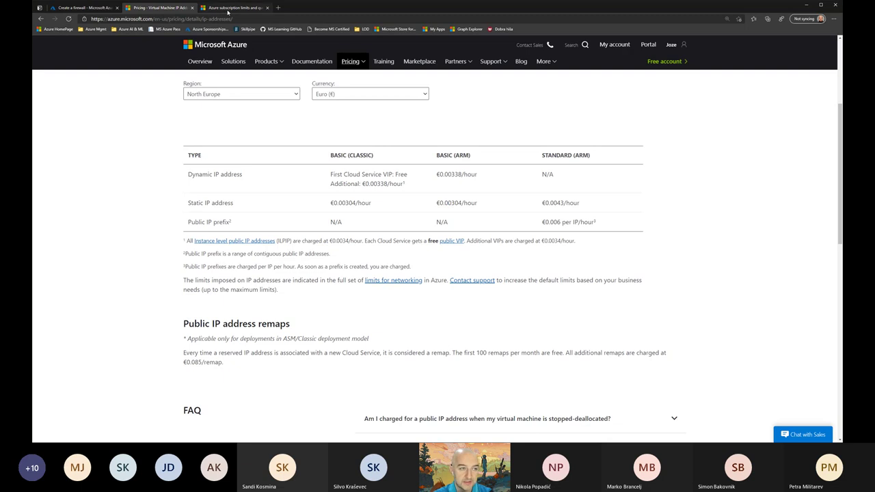
Step: Load Azure Portal in place of the limits documentation and start a new public IP address from the Public IP addresses service
click(227, 8)
scroll(437, 240, up, 15)
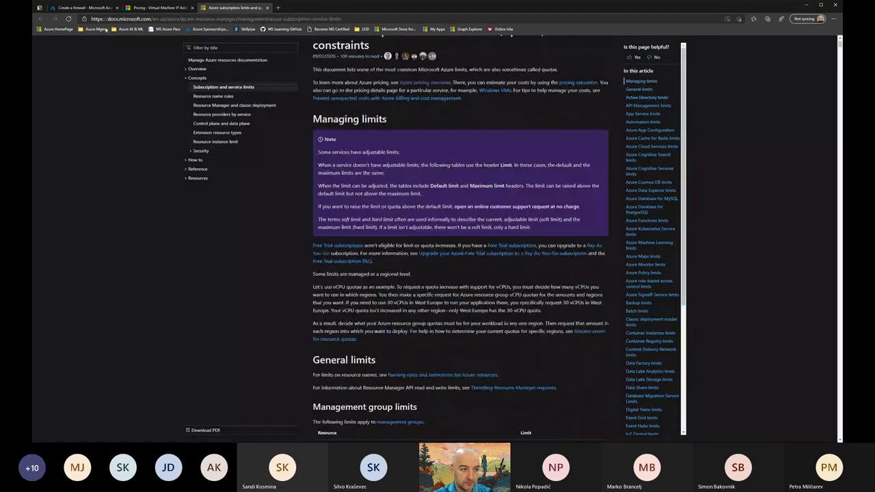
click(96, 29)
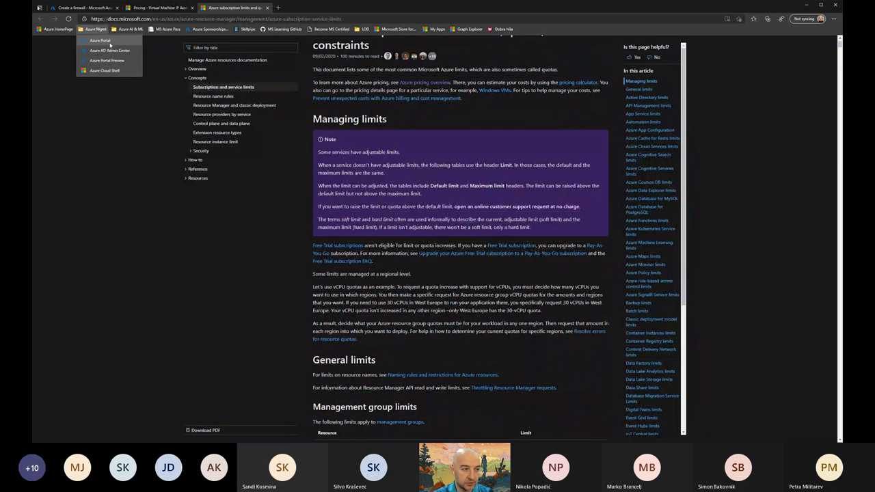
click(103, 41)
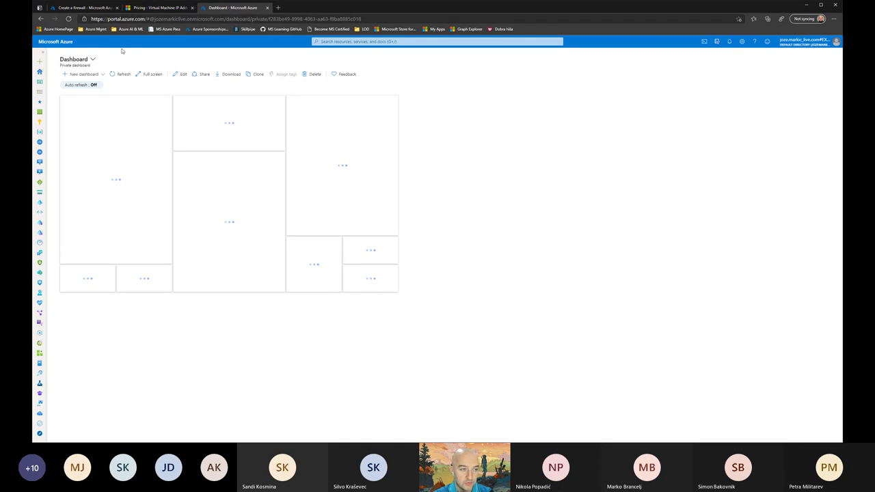
click(339, 42)
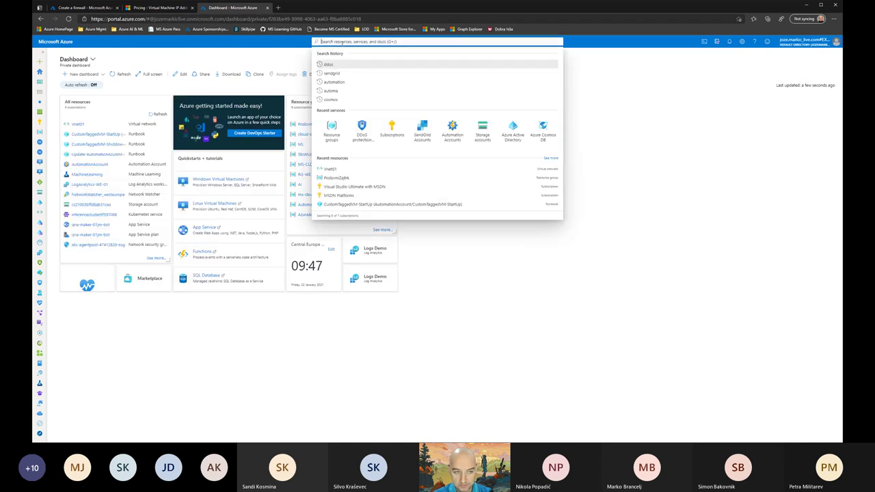
text(ip)
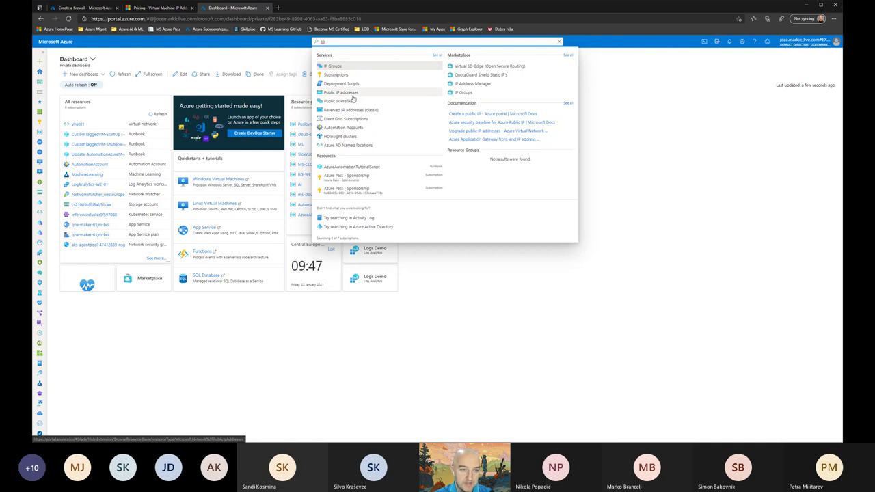
click(353, 94)
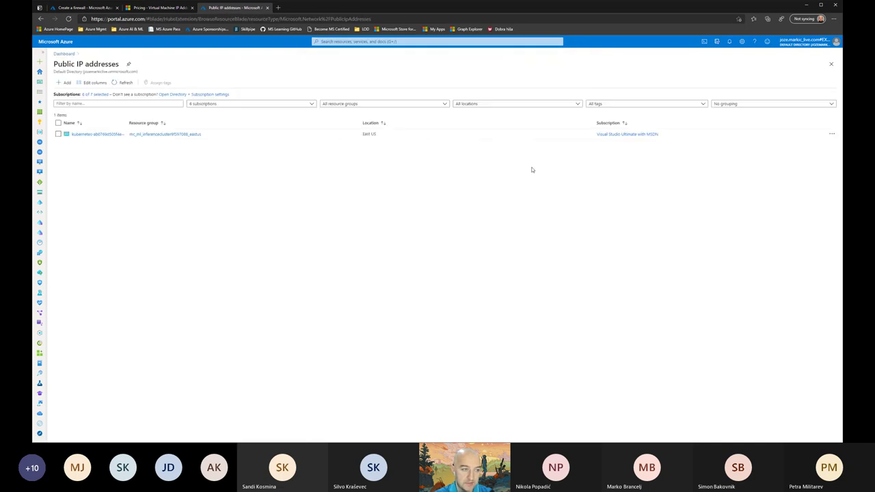
click(67, 84)
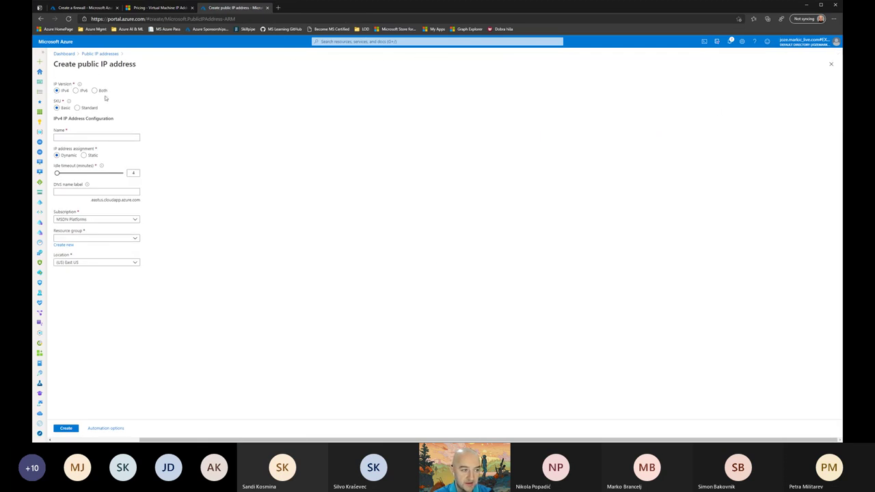
Step: Try the IPv6 and Both IP version options for the new public IP address, and return to IPv4
double_click(65, 91)
click(76, 91)
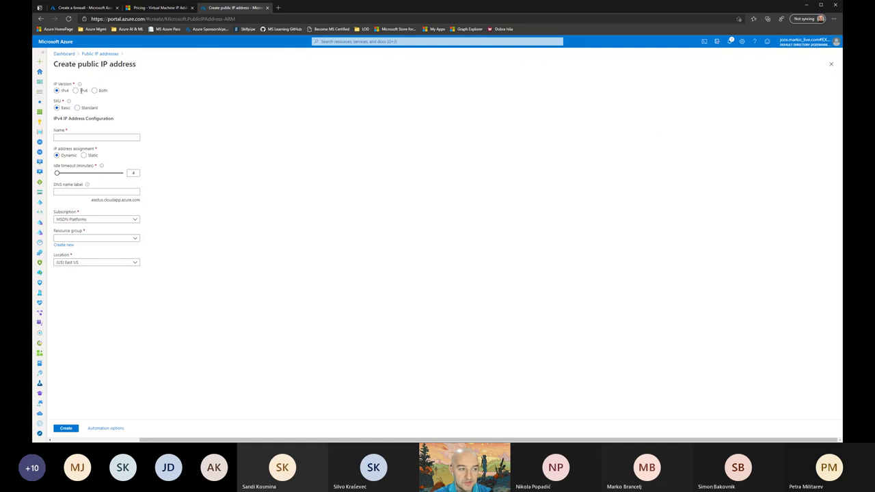
click(95, 91)
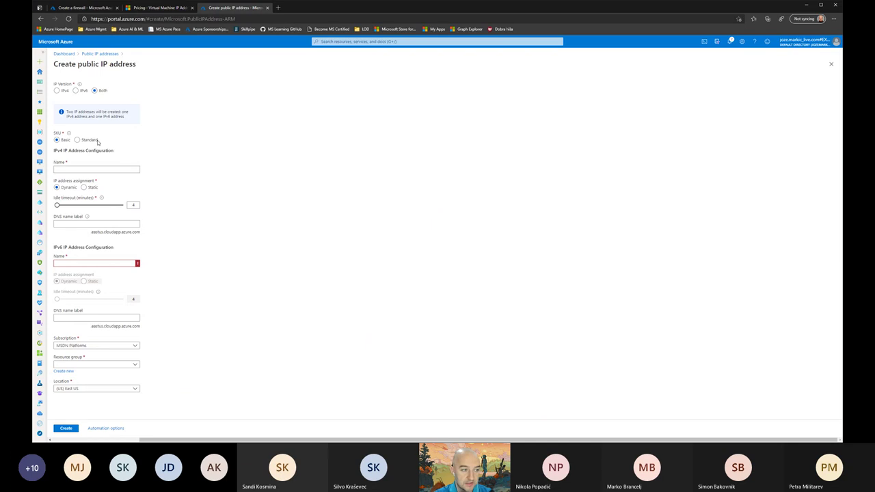
click(58, 91)
click(76, 91)
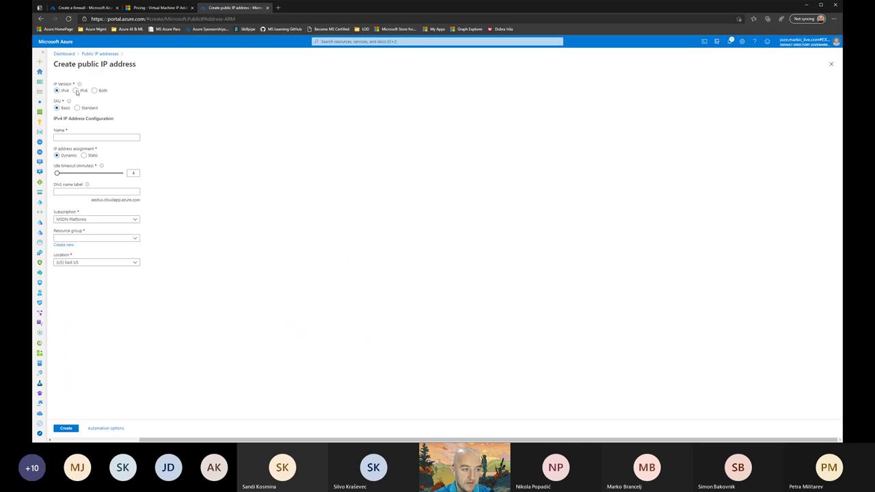
click(58, 90)
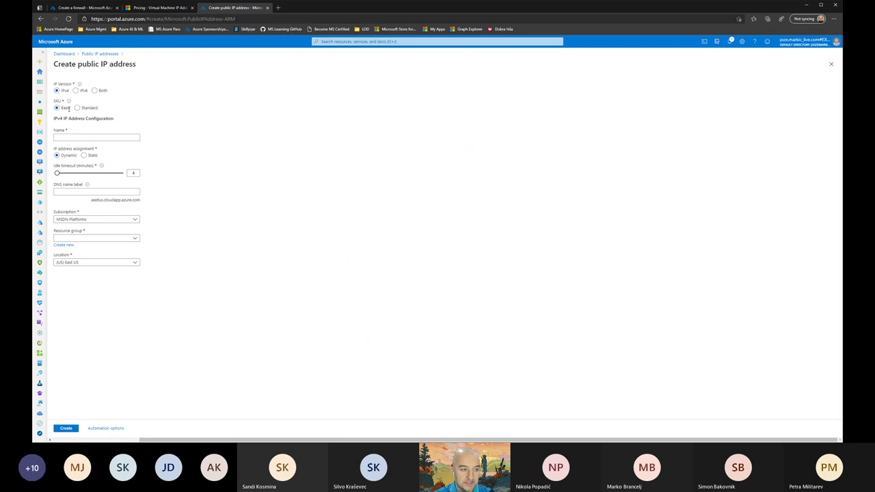
Step: Compare the Basic and Standard SKU settings, including the Standard availability zone choices, and return the SKU to Basic
click(77, 108)
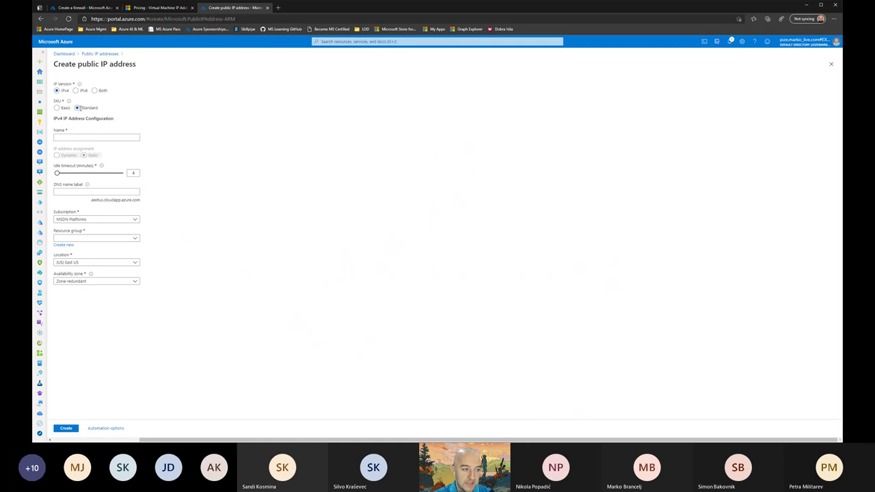
click(58, 108)
click(77, 108)
click(58, 108)
click(77, 108)
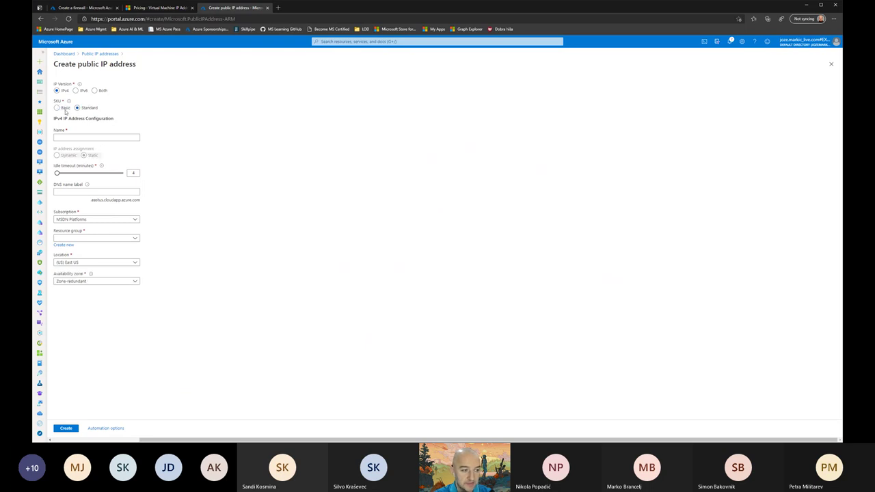
click(66, 109)
click(85, 108)
click(84, 282)
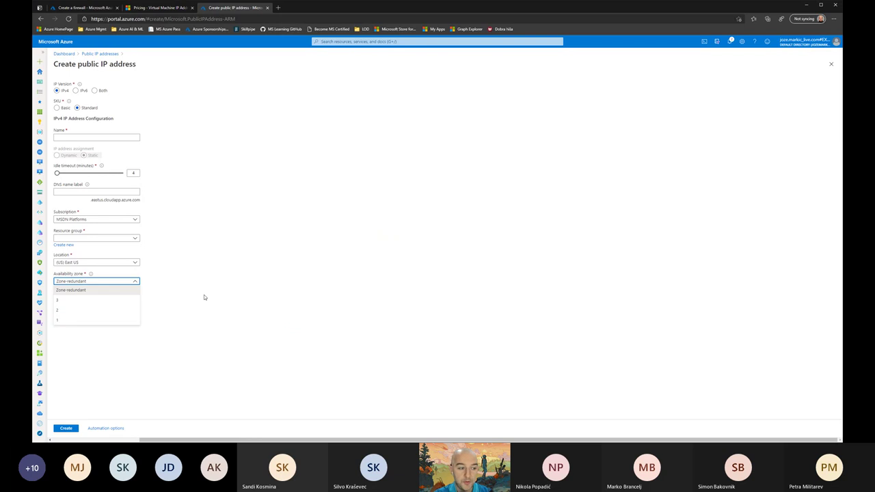
click(57, 108)
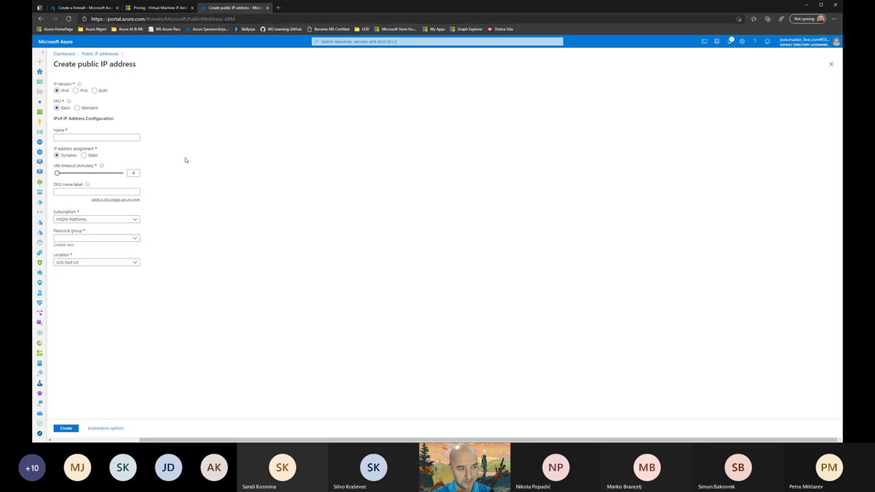
Step: Name the new public IP address PIP-Firewall
drag(53, 64, 148, 68)
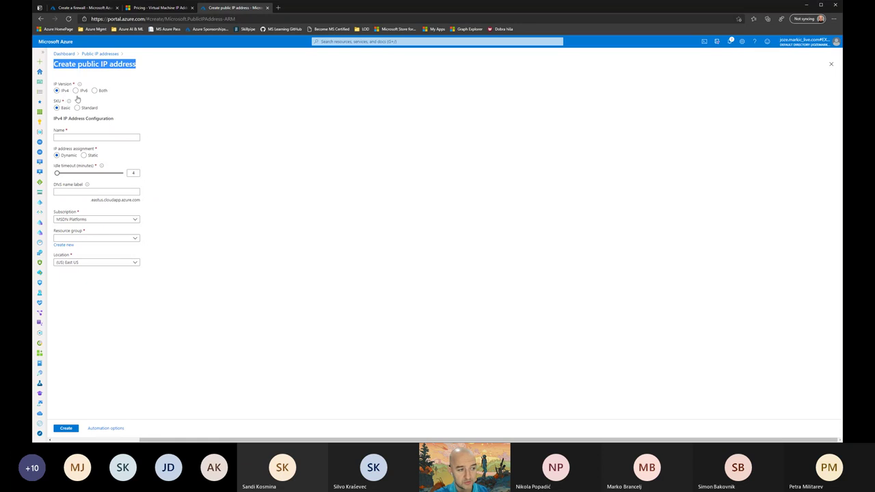
click(82, 136)
text(PIP)
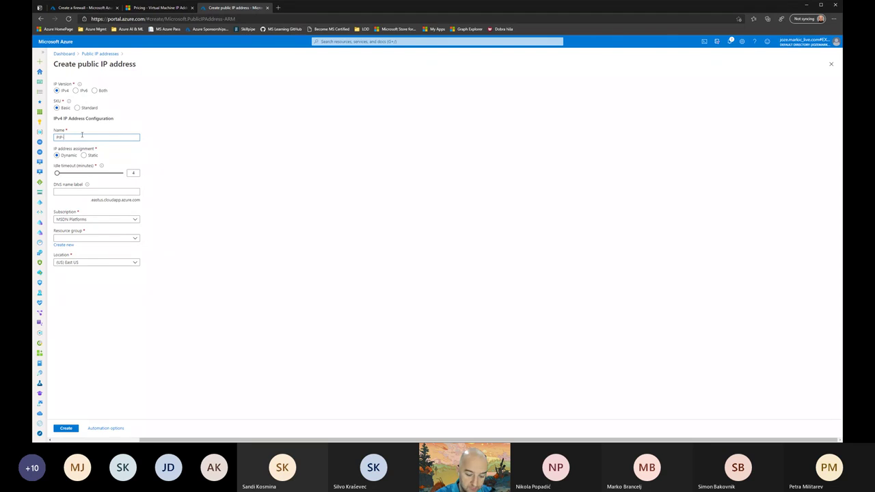
text(-Firewall)
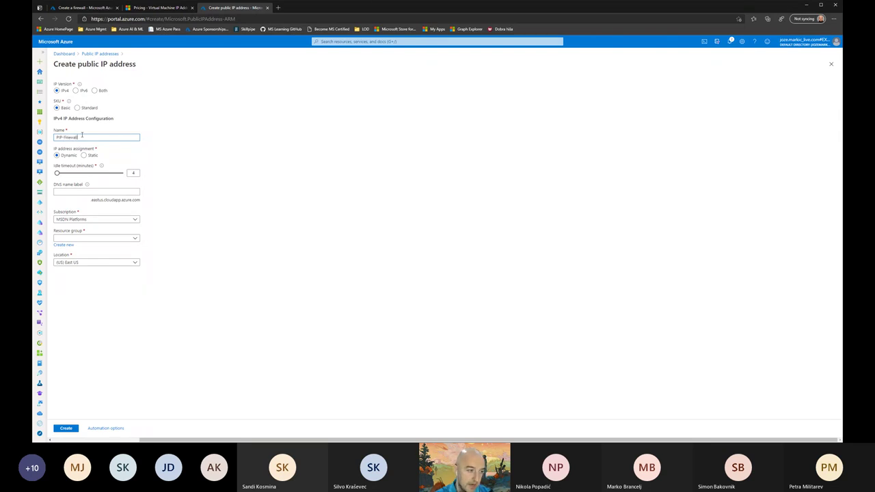
Step: Complete the public IP address name as PIP-Firewall01, try the Standard SKU and return to Basic
text(01)
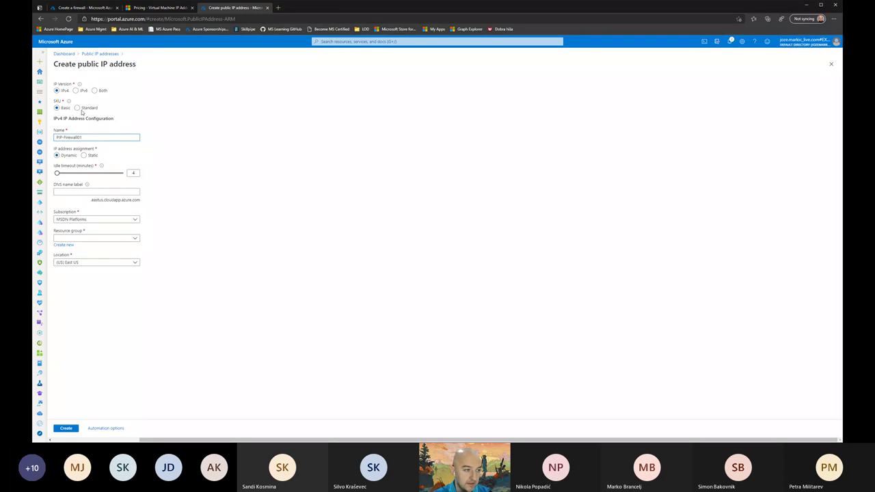
click(77, 107)
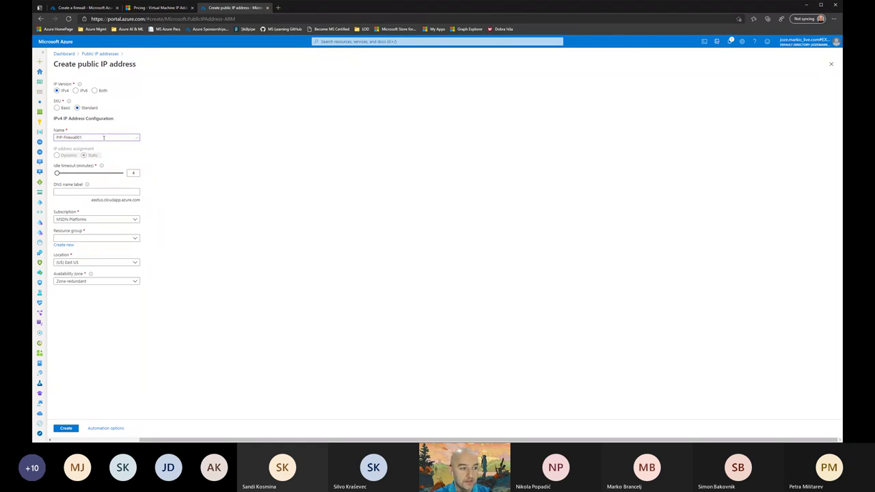
click(56, 107)
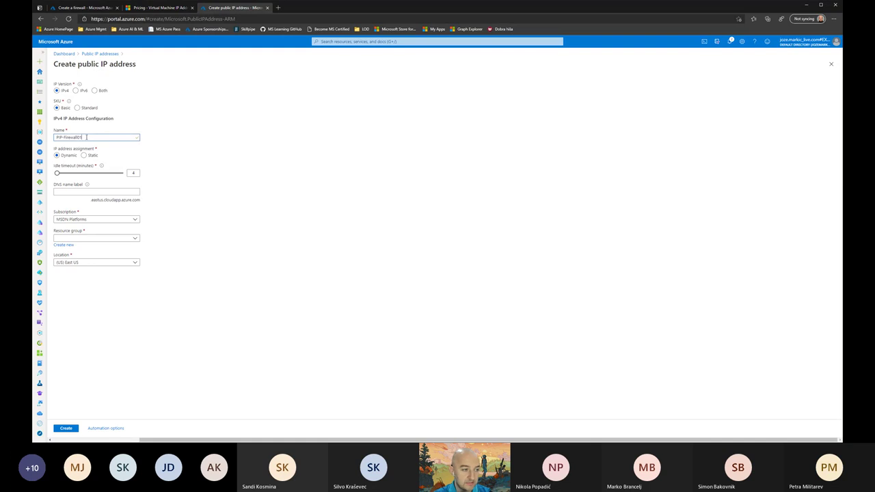
Step: Rename the new public IP address PIP-NEU01
drag(62, 137, 218, 142)
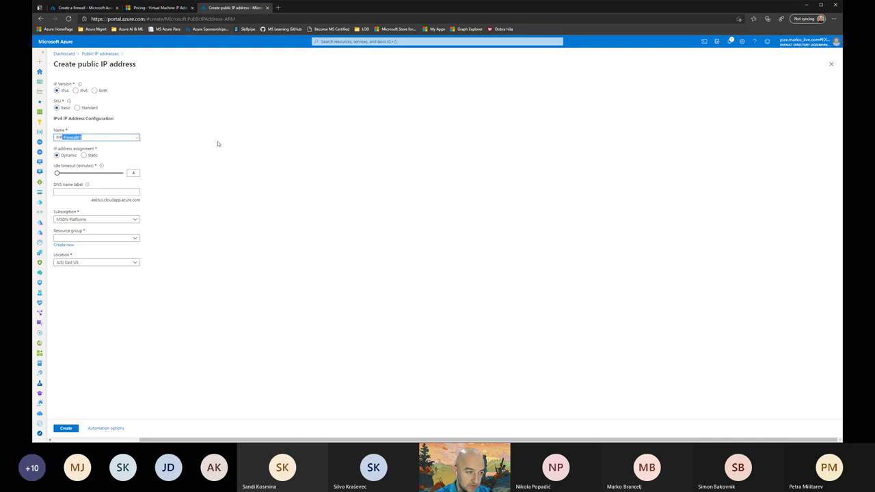
key(Right)
key(ctrl+shift+Left)
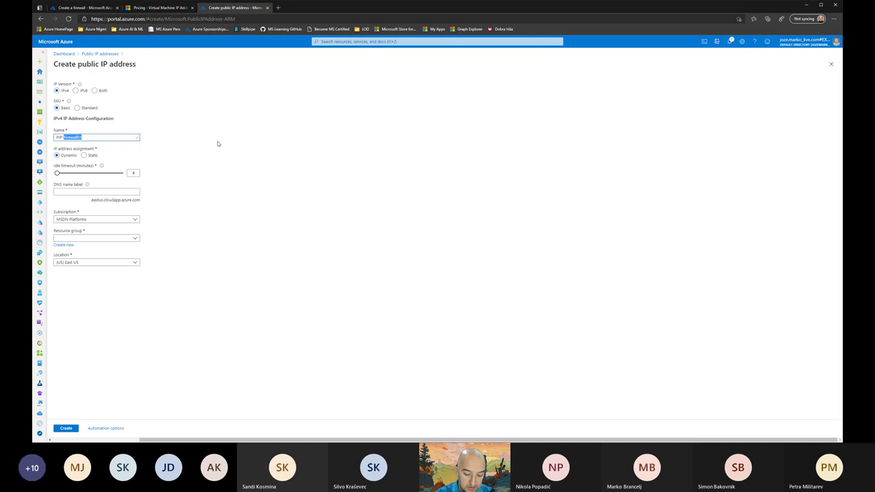
text(NA01)
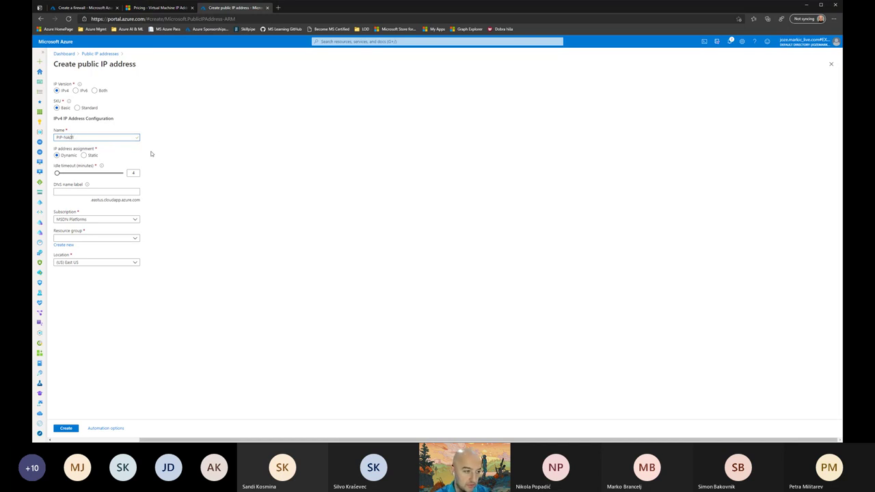
key(BackSpace)
text(EU01)
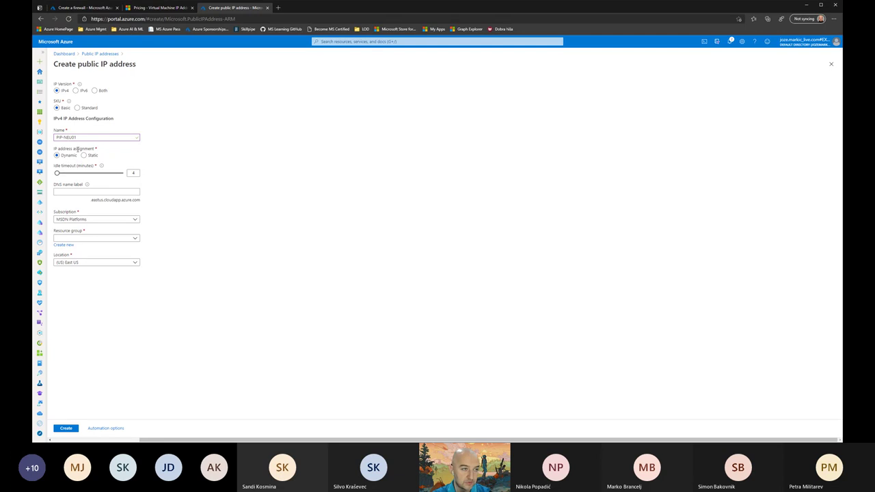
Step: Check the hourly Basic (ARM) price of a dynamic IP address on the pricing page and return to the creation form
key(ctrl+shift+Tab)
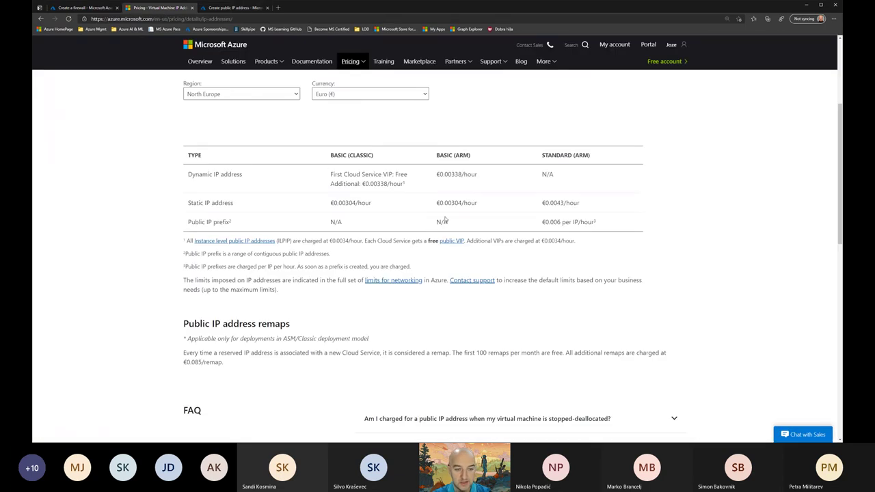
drag(478, 176, 458, 175)
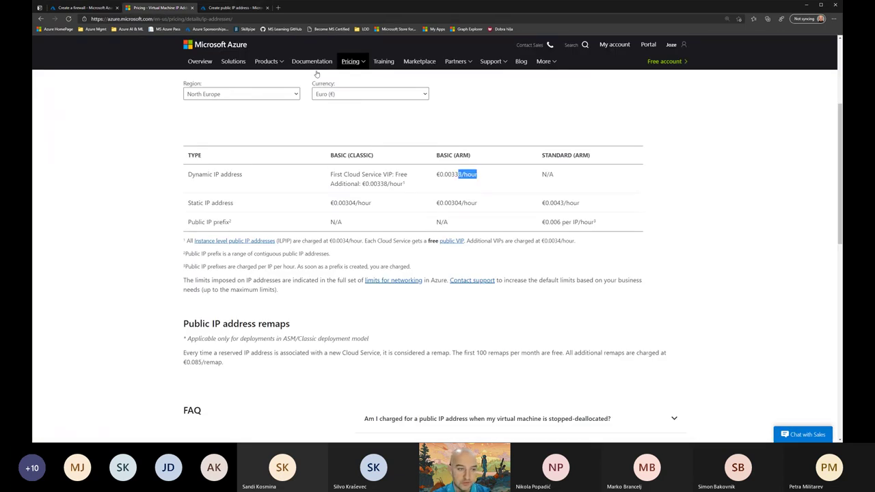
click(236, 8)
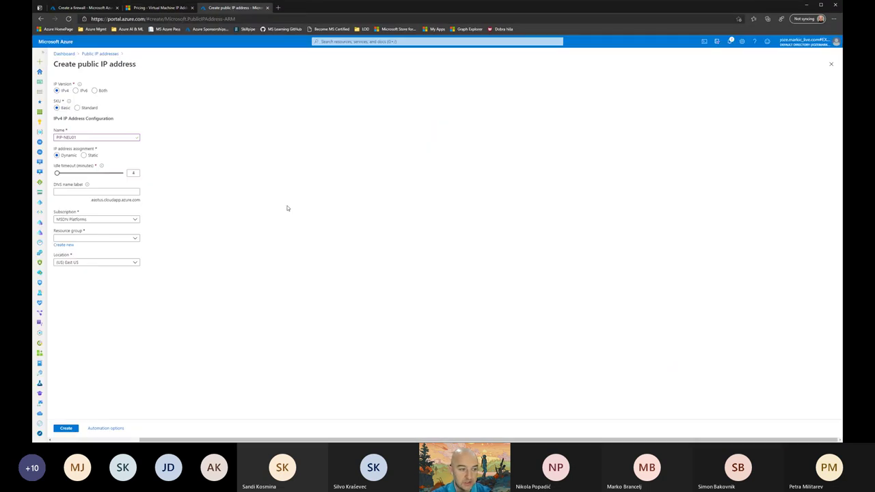
Step: Compare the Basic and Standard SKU options for the public IP address and set the SKU to Standard
click(73, 194)
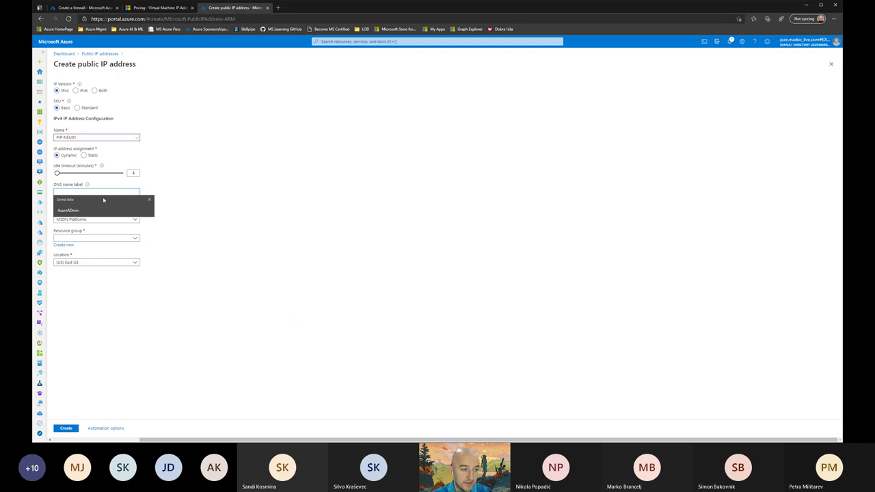
click(78, 108)
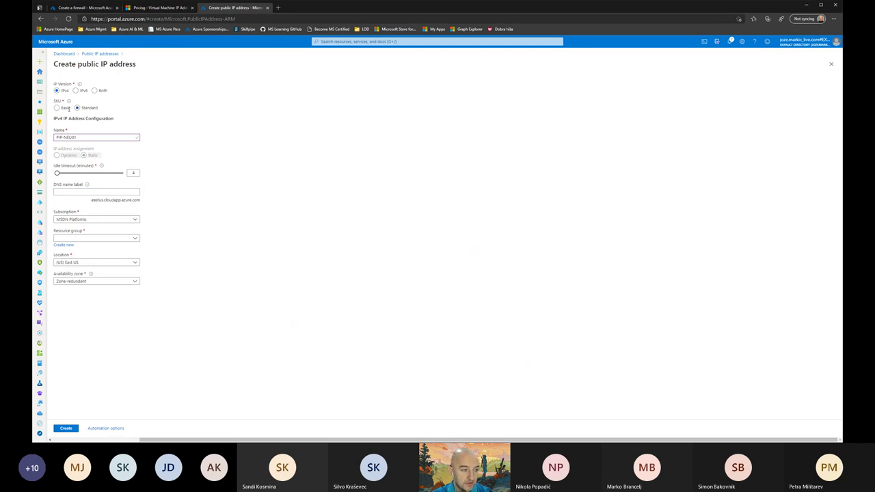
click(58, 108)
click(77, 108)
click(57, 108)
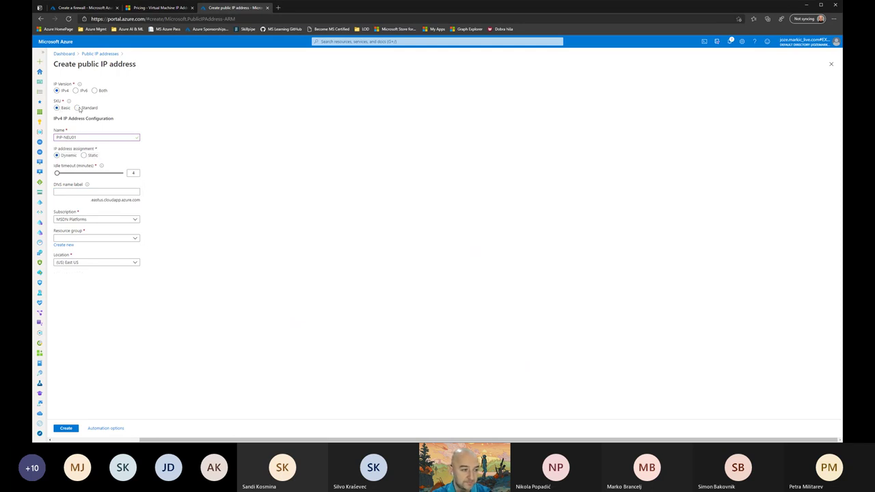
click(77, 108)
Step: Review the DNS domain suffix and enter PIP-NEU01 as the DNS name label
drag(91, 200, 142, 204)
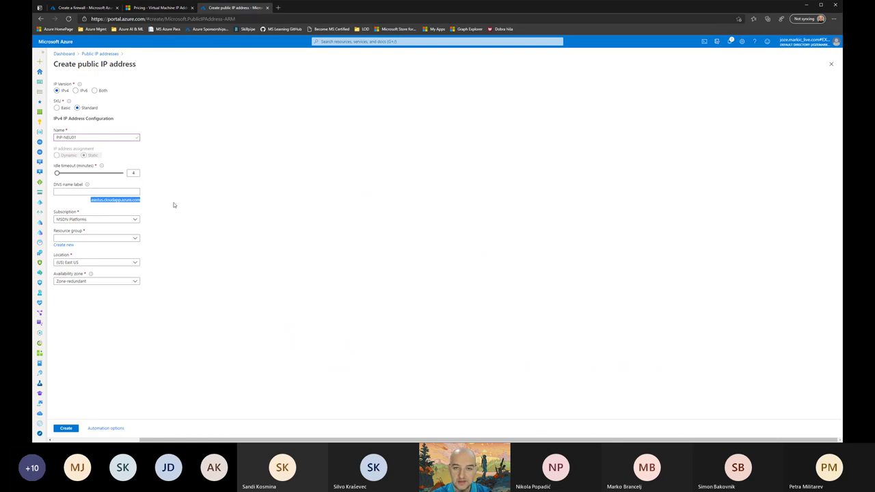
click(86, 193)
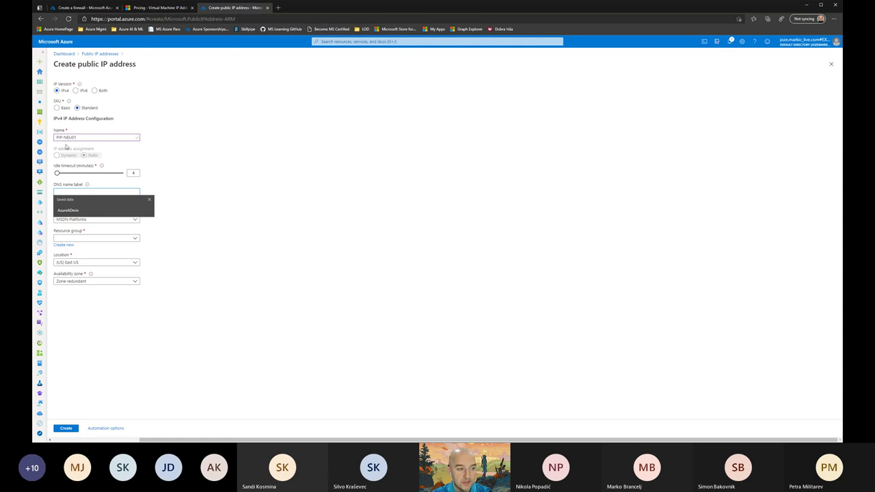
key(Escape)
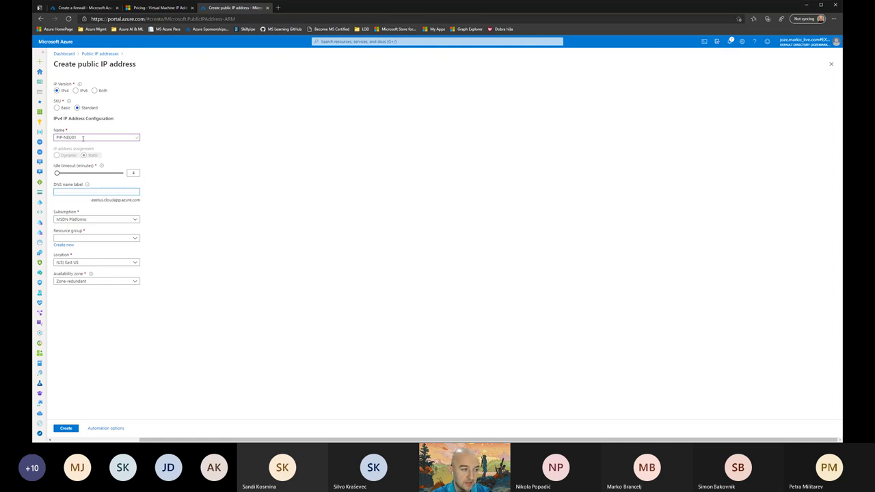
text(PIP-NEU01)
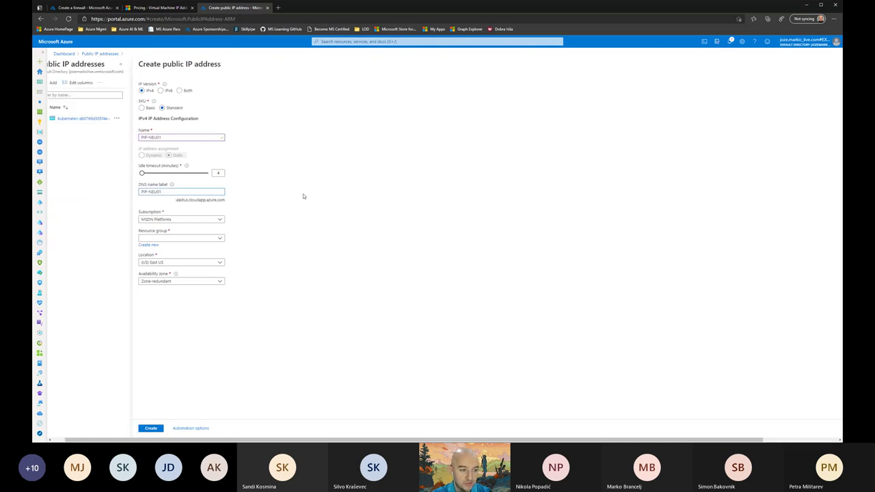
Step: Set the public IP address location to (Europe) North Europe and check the region in the DNS suffix
drag(175, 201, 253, 207)
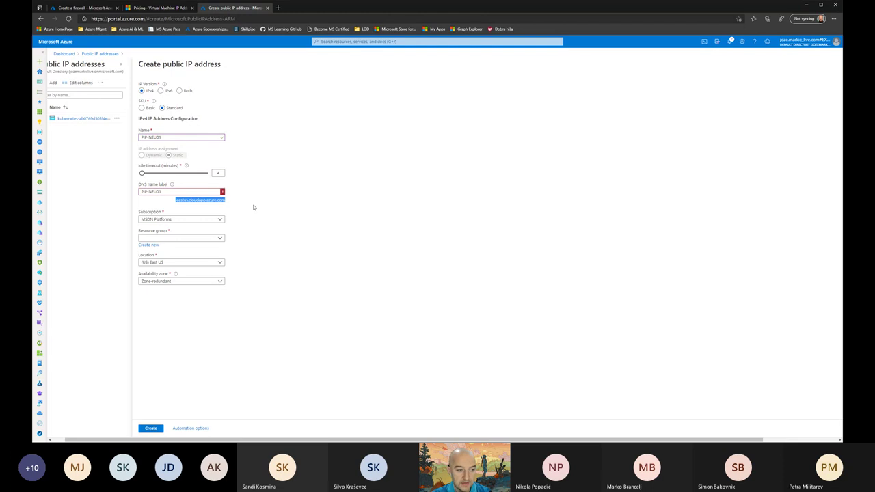
click(181, 262)
scroll(177, 198, down, 3)
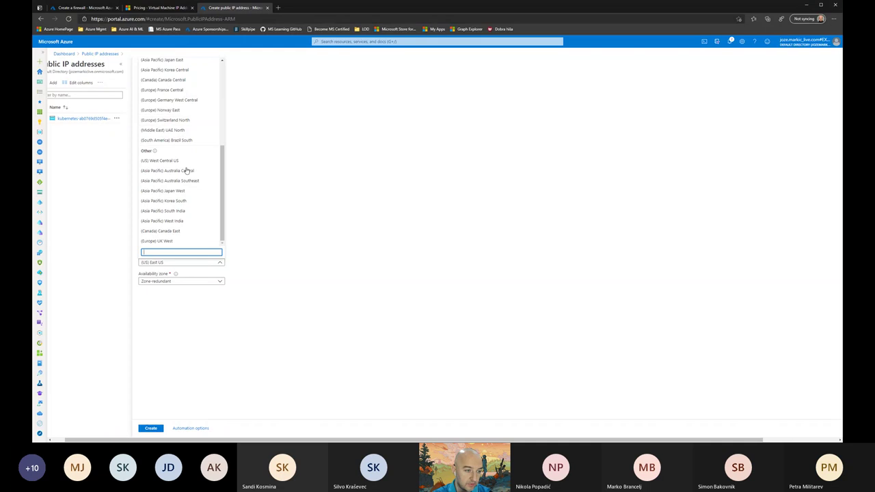
scroll(180, 171, up, 2)
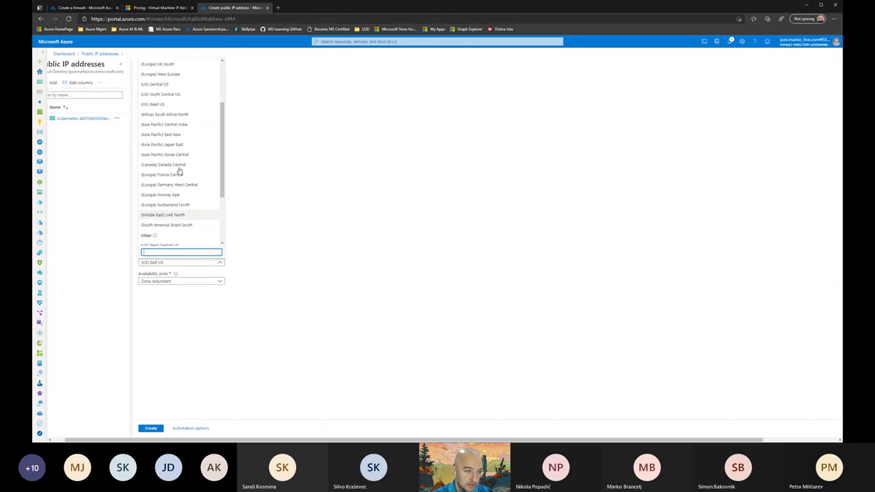
scroll(180, 140, up, 2)
click(178, 134)
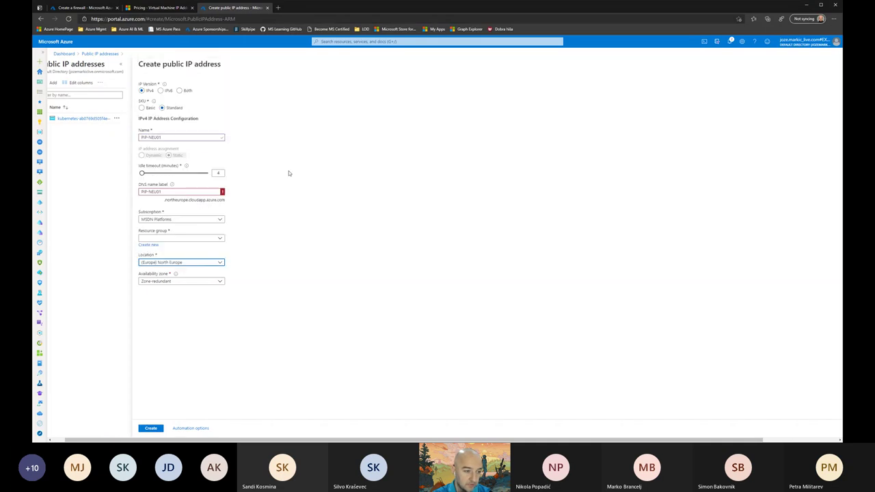
double_click(175, 199)
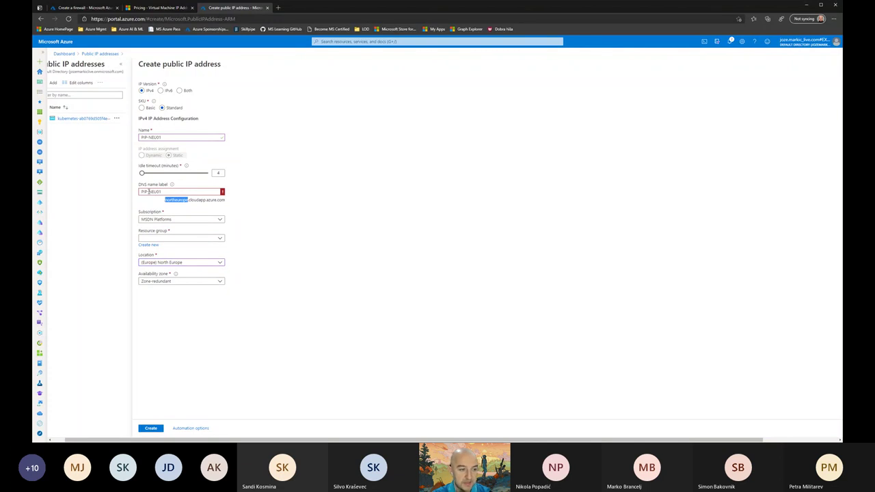
Step: Try PIP-NEU01jm as the DNS name label and check its naming rules
click(198, 191)
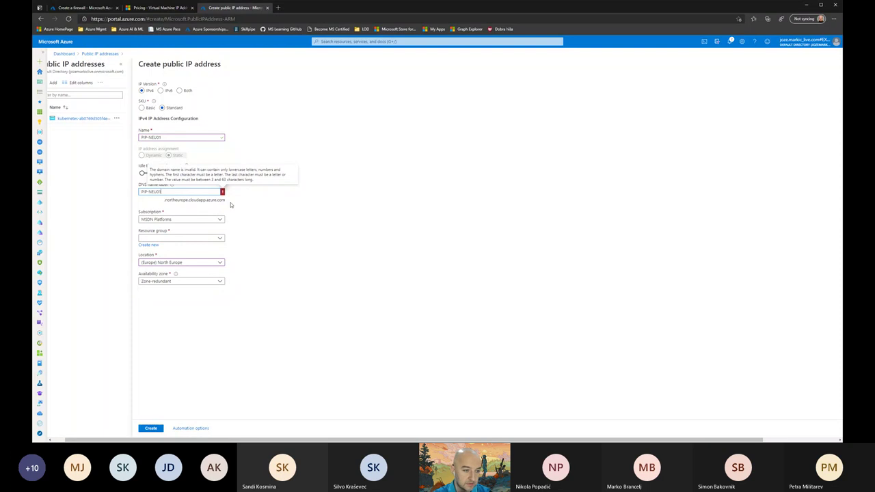
text(jm)
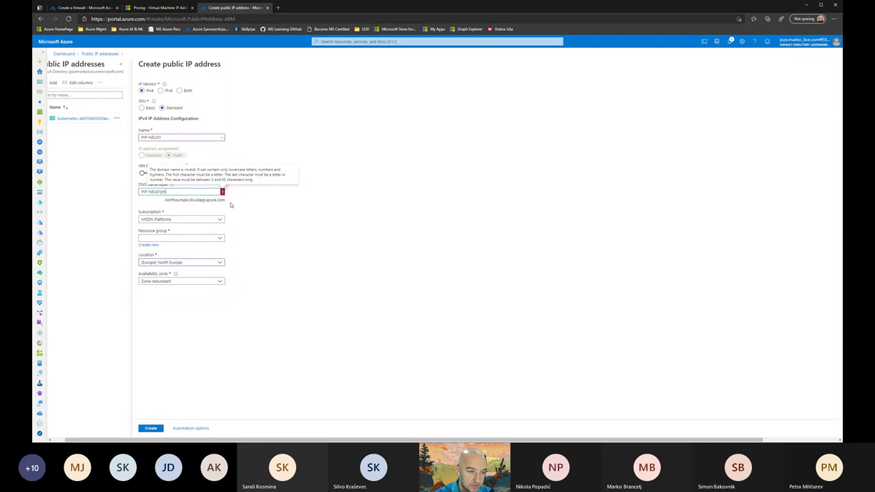
key(Tab)
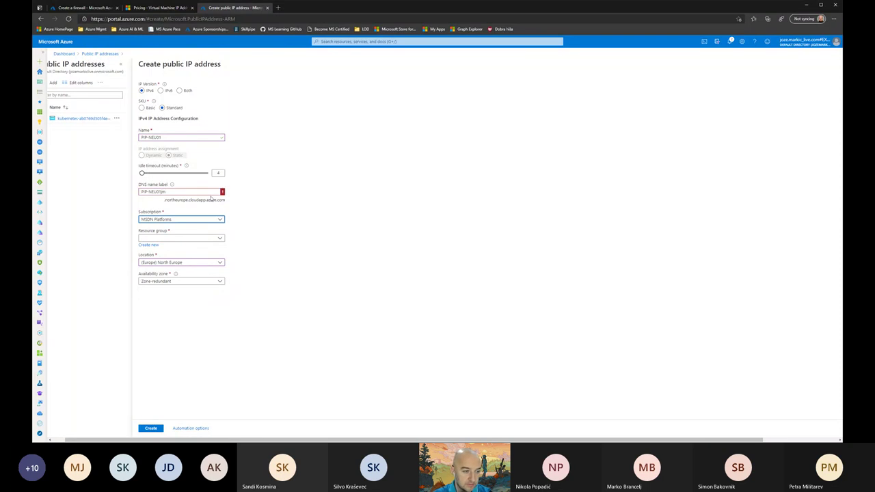
mouse_move(222, 195)
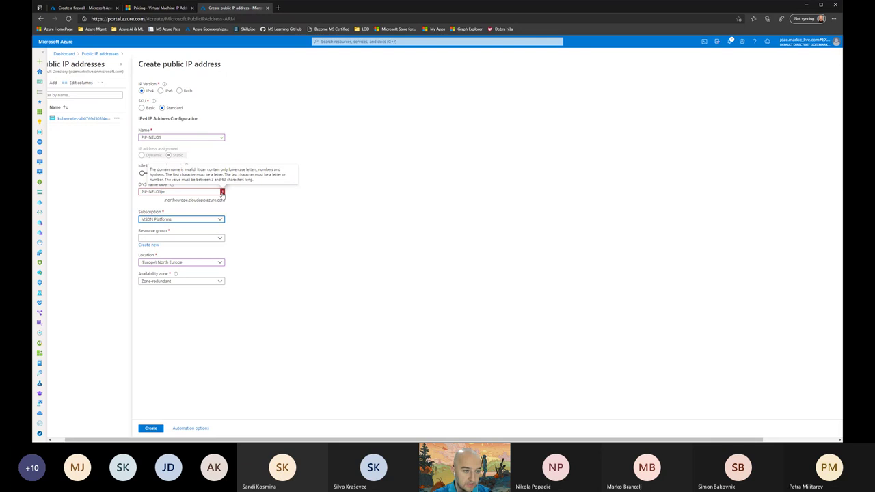
Step: Rewrite the DNS name label in lowercase as pip-neu01
click(146, 192)
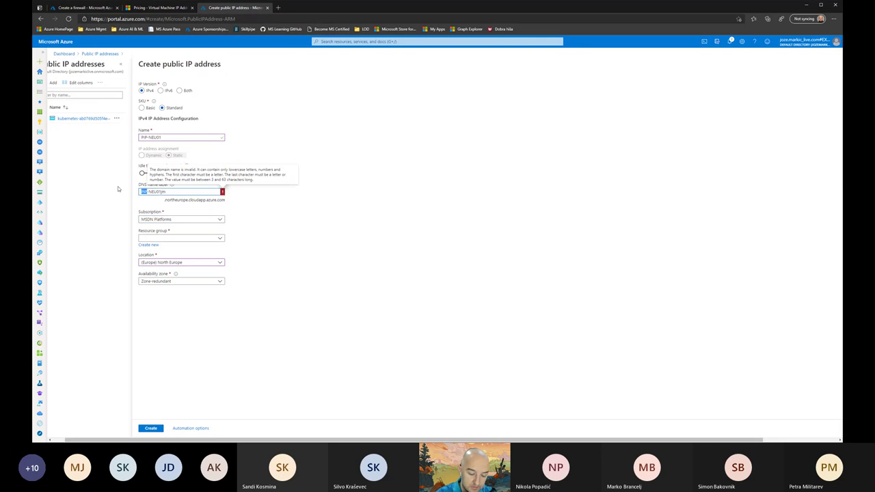
key(BackSpace)
key(BackSpace)
key(BackSpace)
text(pip)
key(Delete)
key(Delete)
key(Delete)
text(ne)
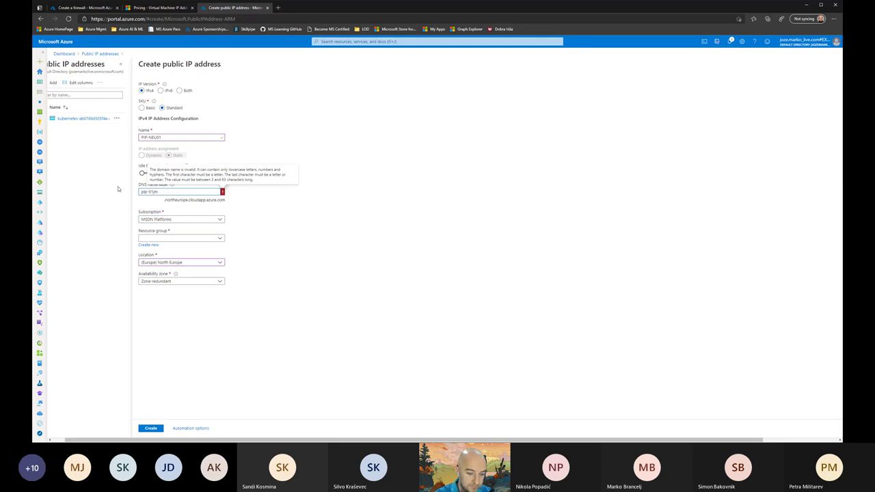
text(u)
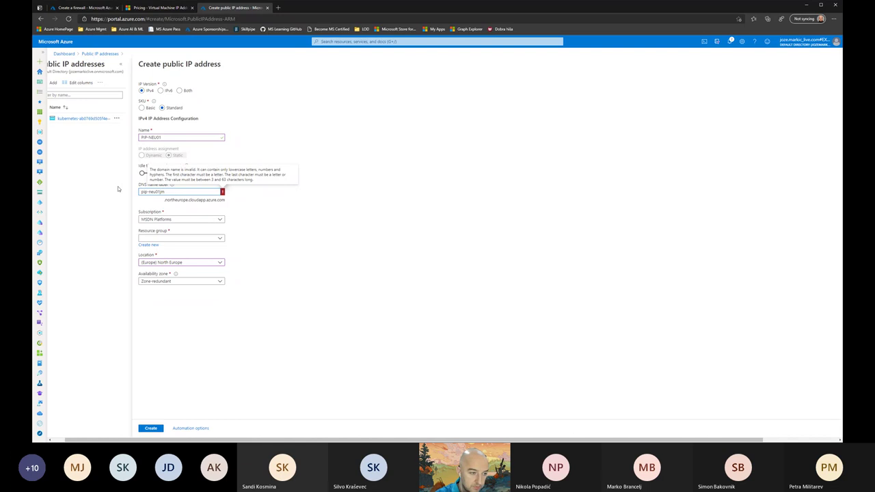
key(Tab)
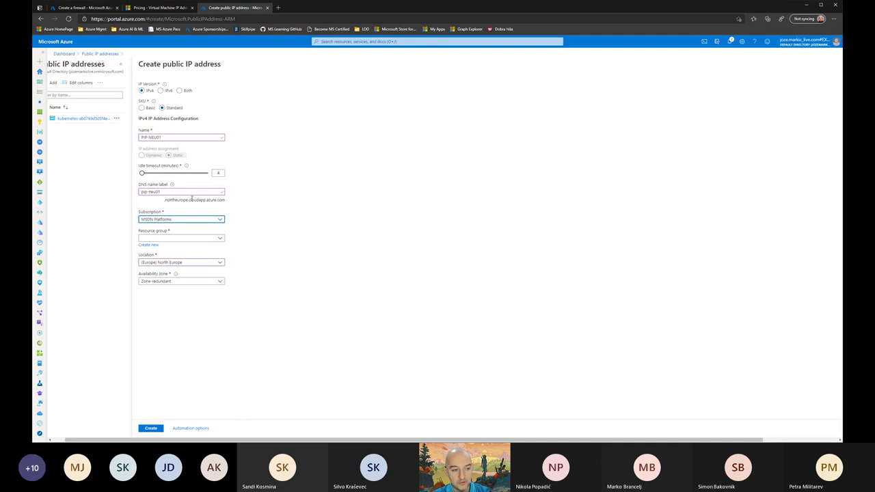
Step: Review the North Europe DNS suffix and replace the DNS name label with www-xnet
drag(164, 199, 233, 204)
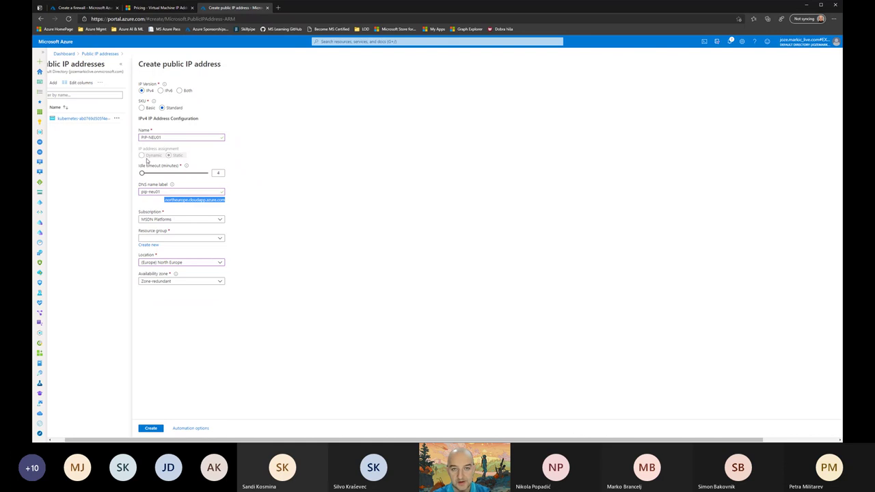
click(145, 158)
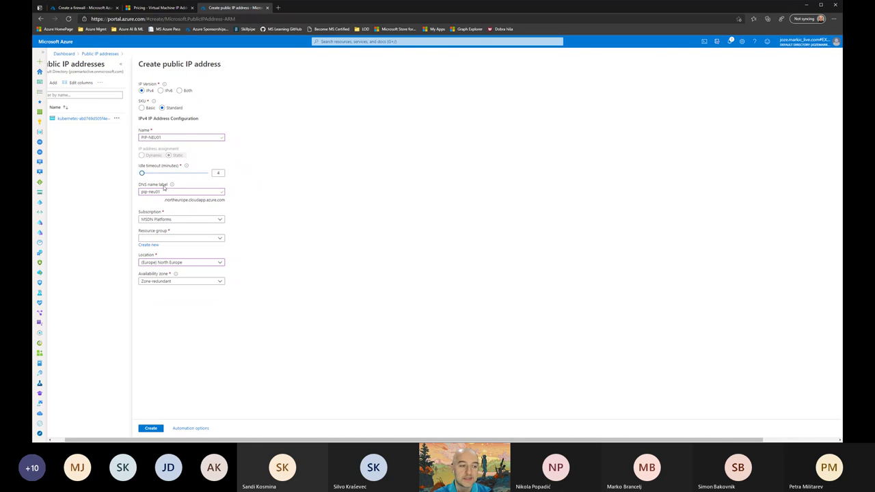
drag(161, 193, 140, 200)
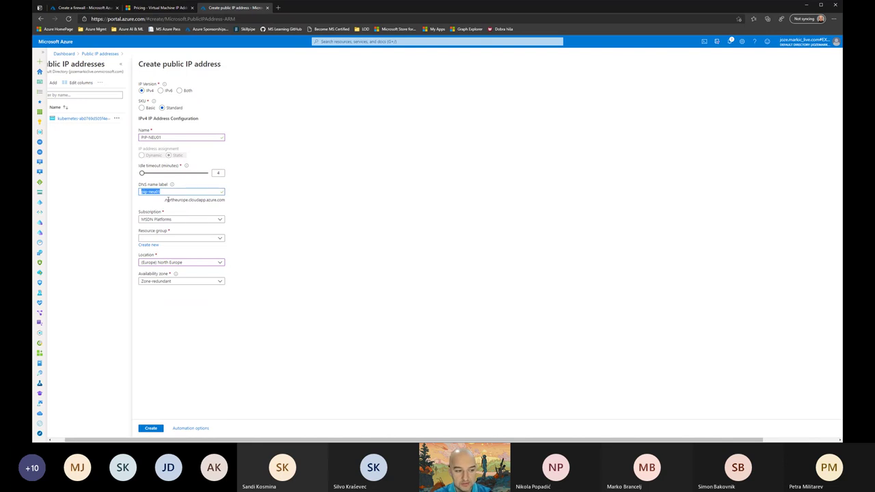
text(www)
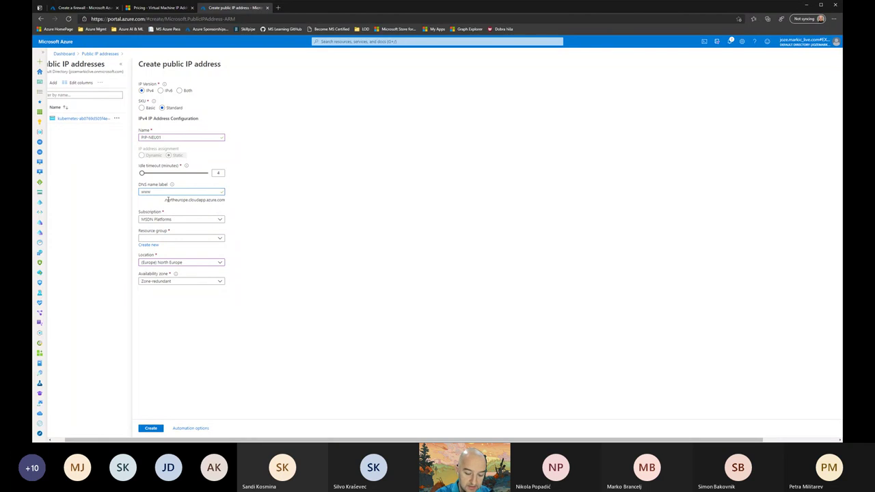
text(net)
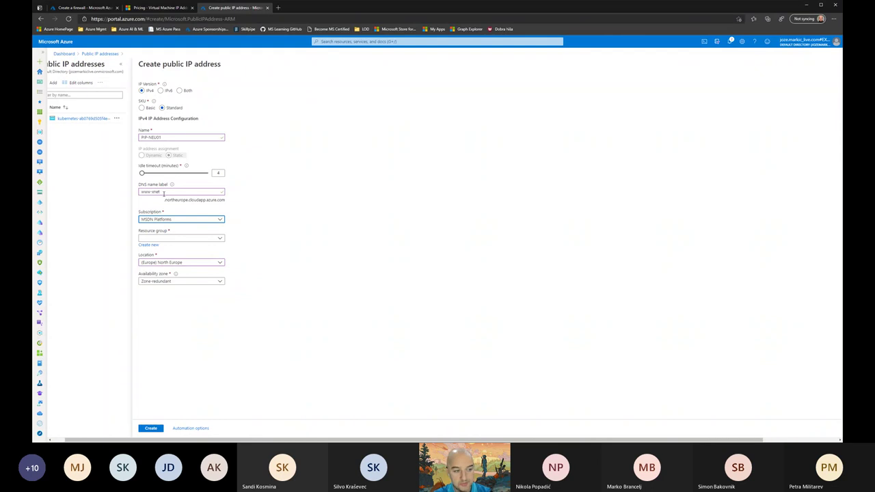
Step: Assign the public IP address to the Visual Studio Ultimate with MSDN subscription and the PoslovniZajtrk resource group
double_click(166, 194)
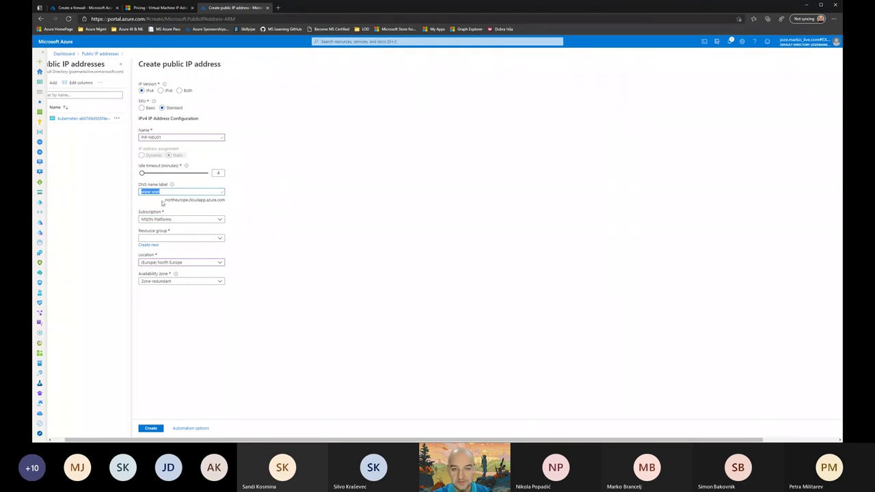
click(181, 219)
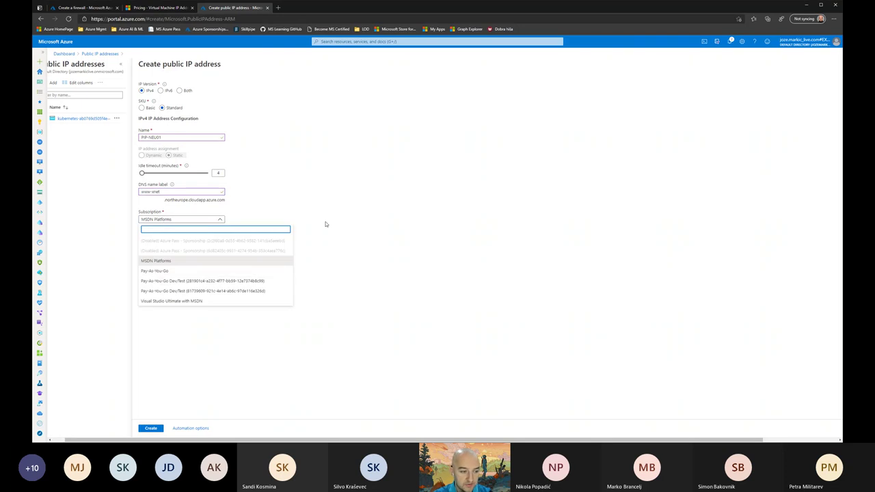
click(197, 301)
click(164, 239)
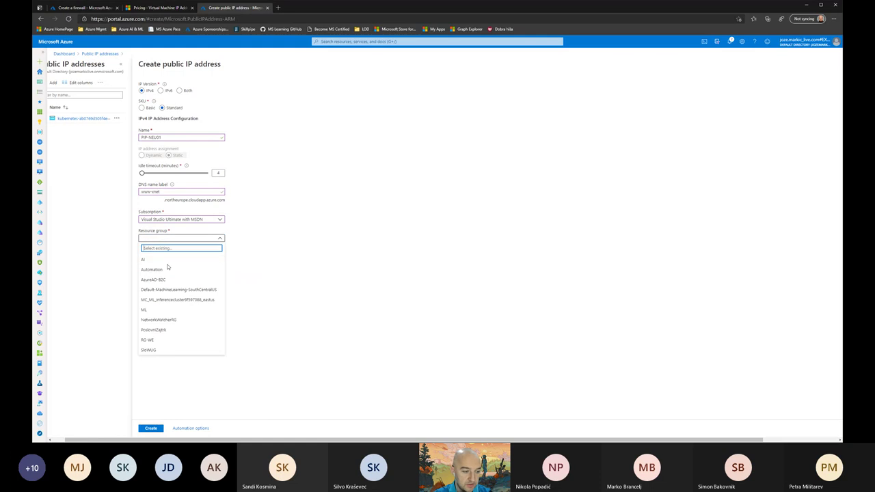
click(162, 331)
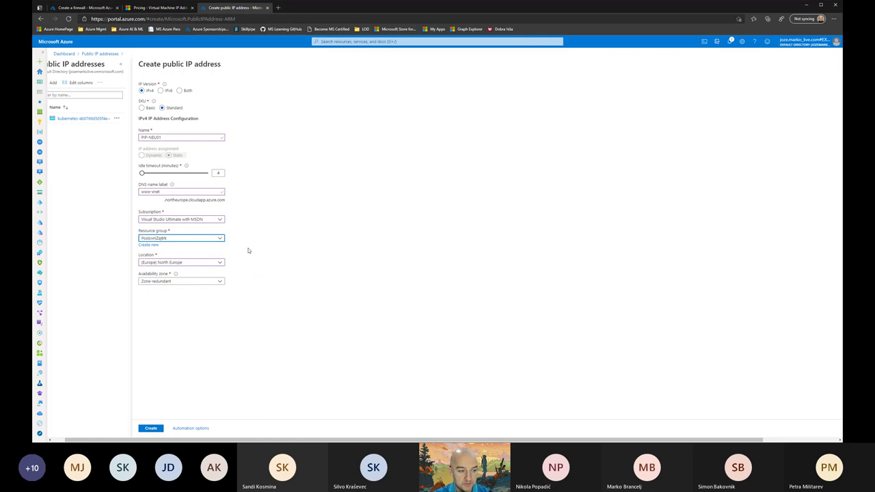
Step: Change the SKU to Basic and create the public IP address PIP-NEU01
click(142, 108)
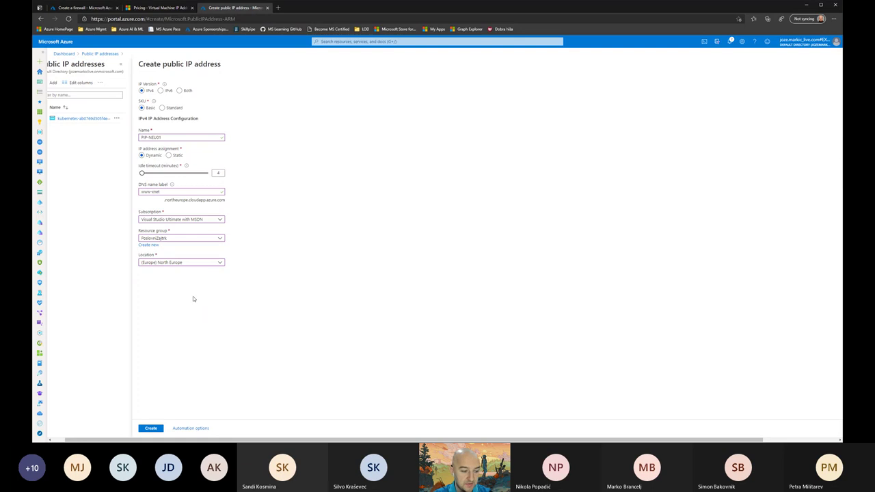
click(152, 429)
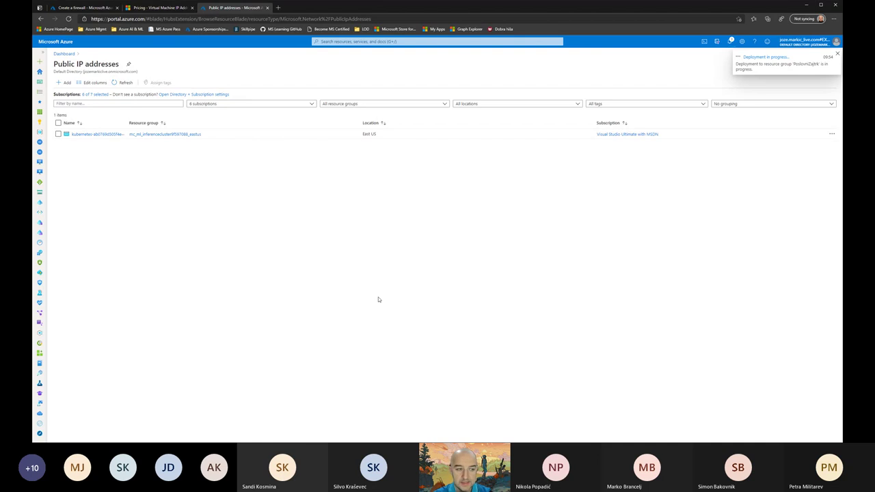
Step: Open the existing Kubernetes public IP address and check its assigned IP
click(97, 134)
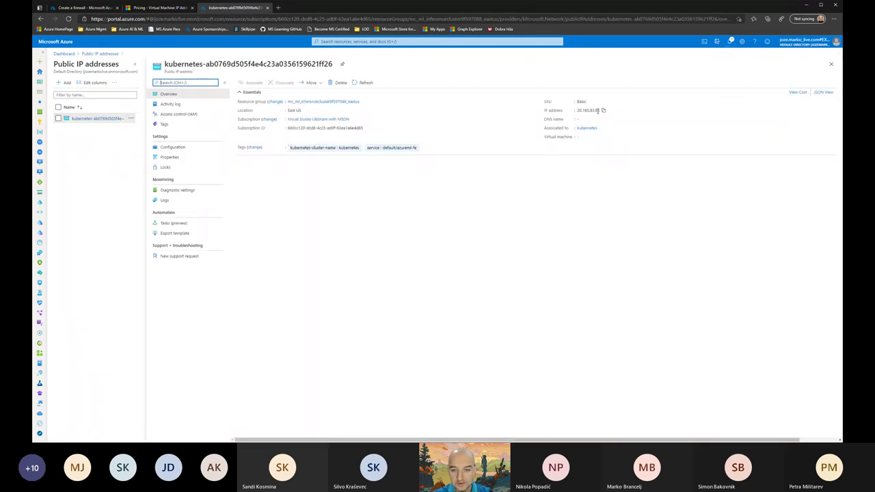
drag(601, 110, 576, 110)
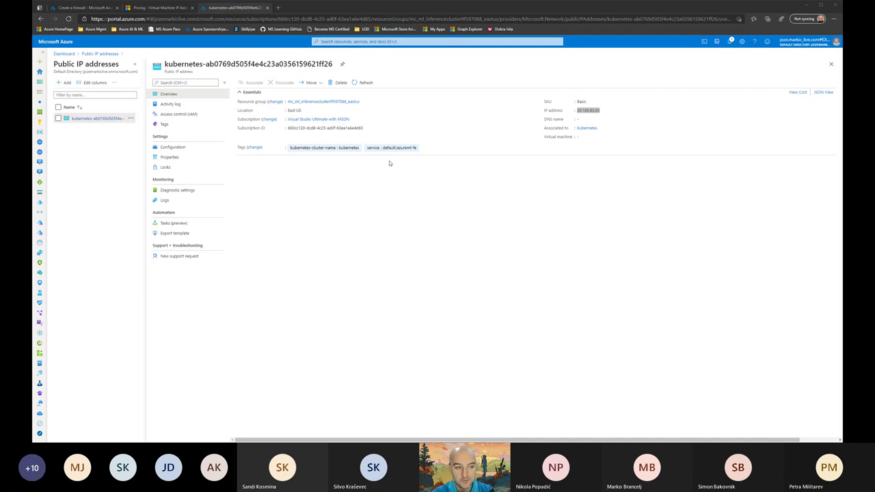
Step: Refresh the list of public IP addresses and open the overview of PIP-NEU01
click(100, 54)
click(116, 82)
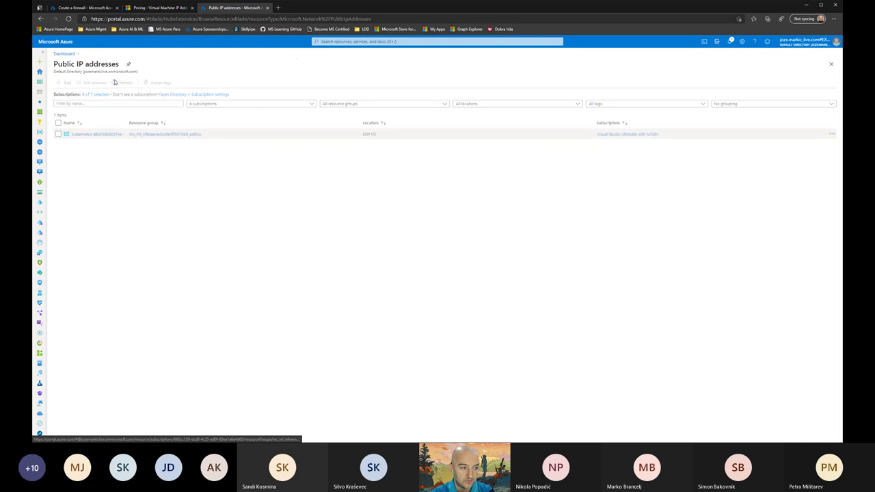
click(76, 146)
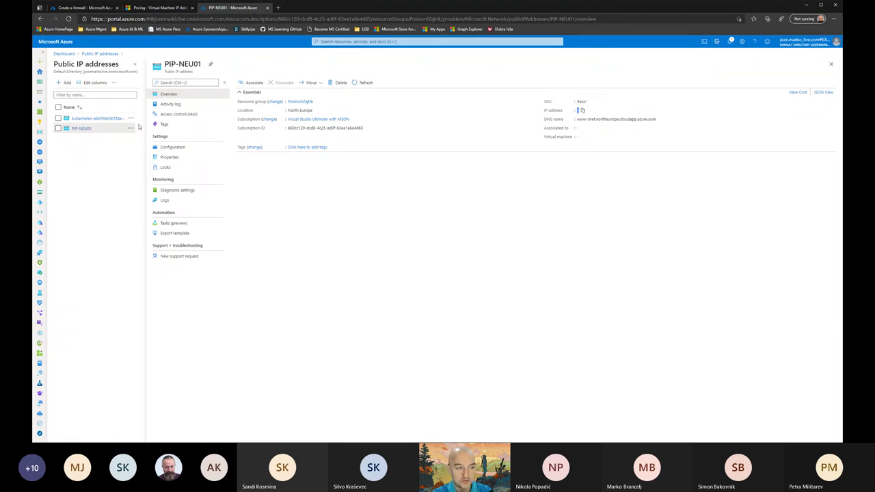
Step: Check the SKU of the Kubernetes public IP address and open its configuration
click(94, 119)
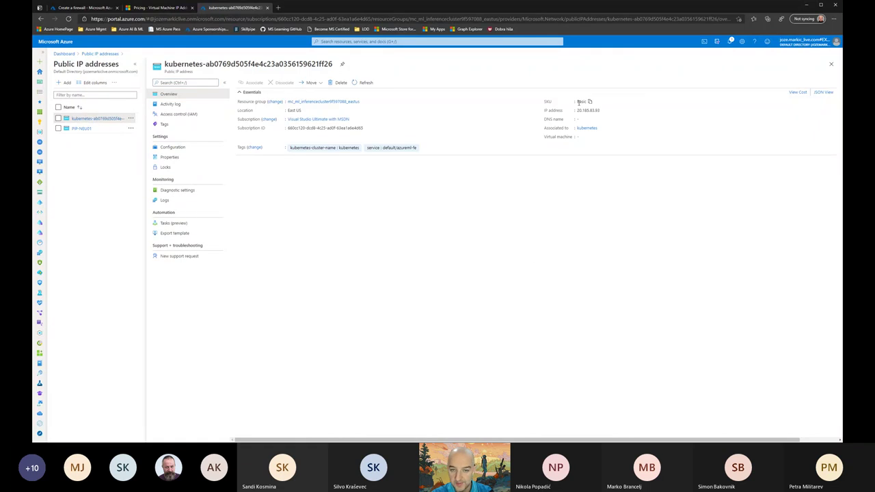
double_click(581, 101)
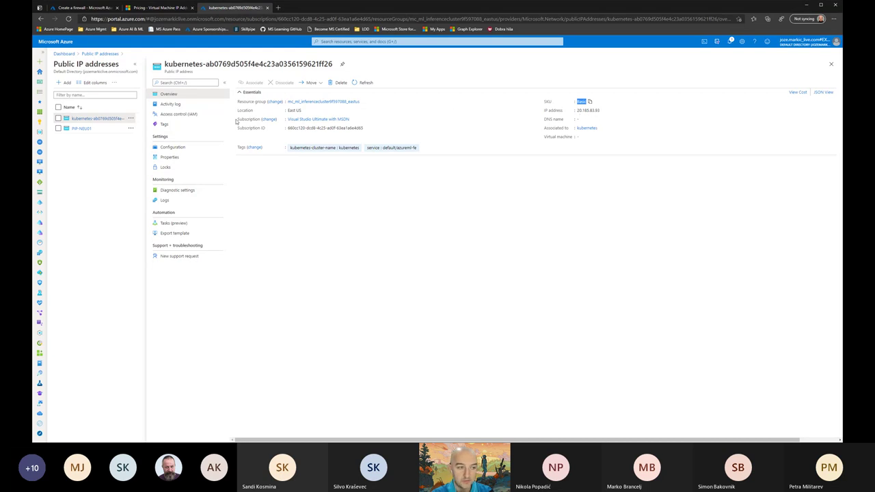
click(172, 148)
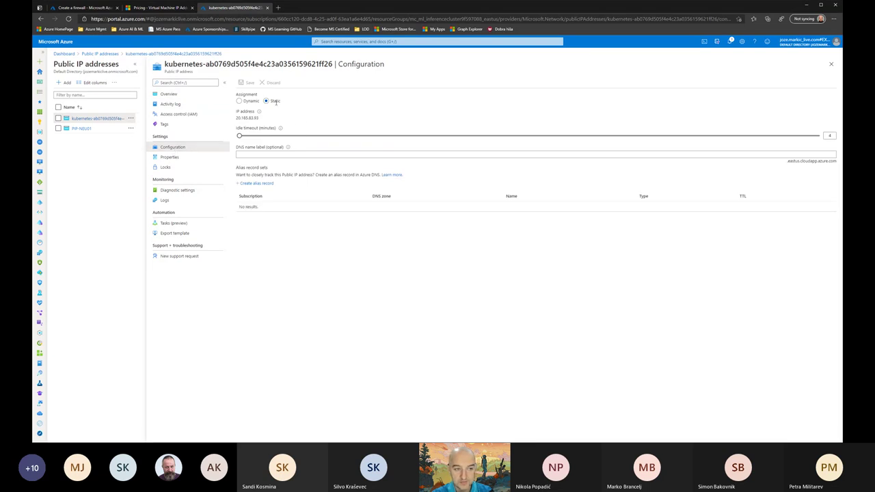
Step: Try Dynamic assignment for the Kubernetes public IP address and switch it back to Static without saving
click(240, 101)
drag(262, 118, 236, 118)
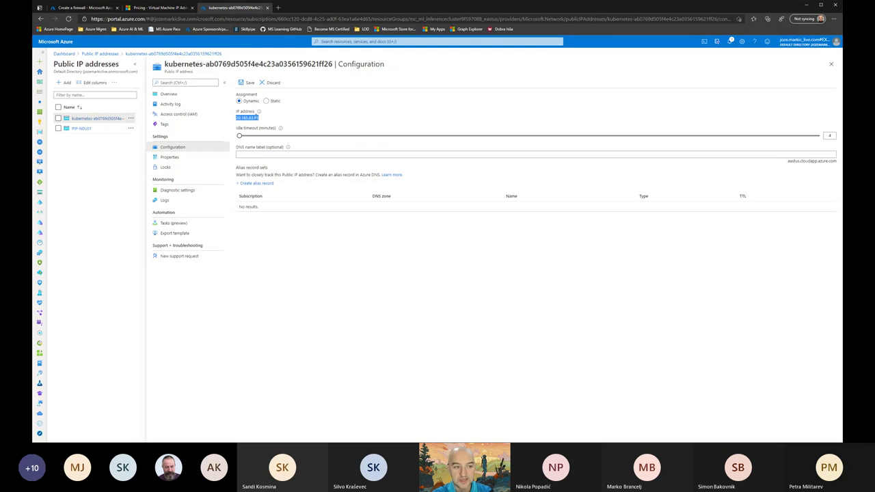
click(267, 101)
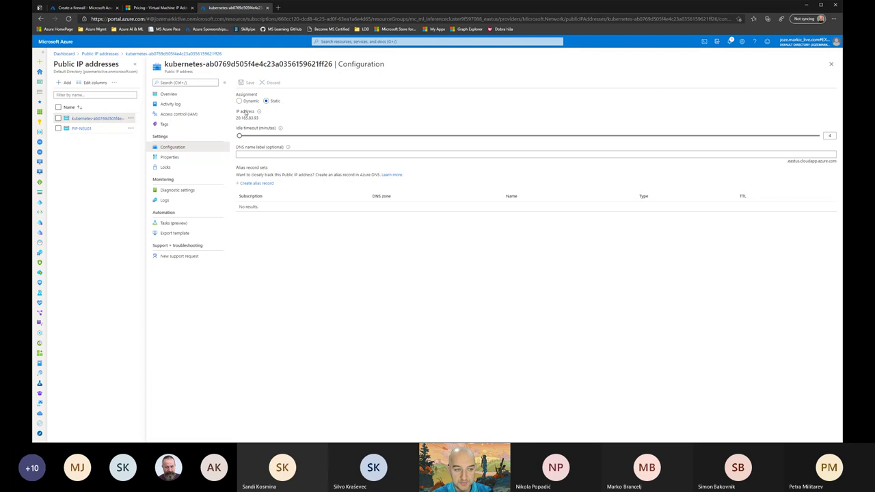
click(247, 153)
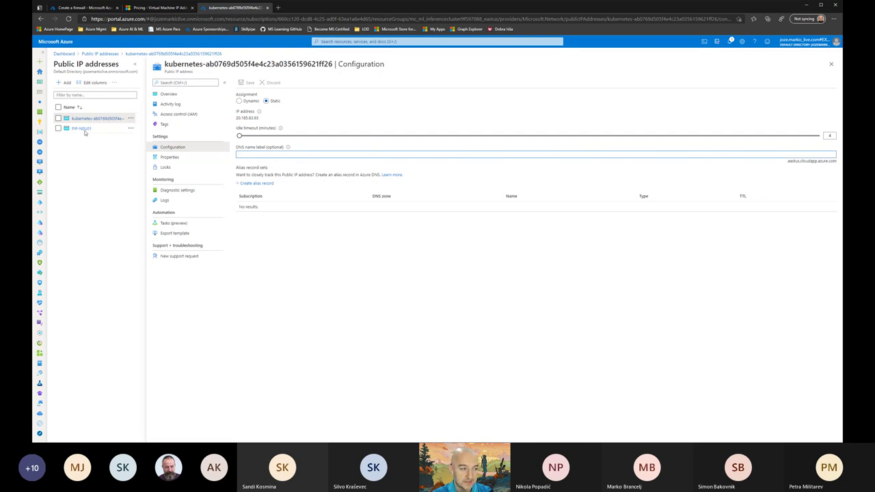
Step: View PIP-NEU01's configuration, and check which public IP addresses the firewall form offers
click(82, 129)
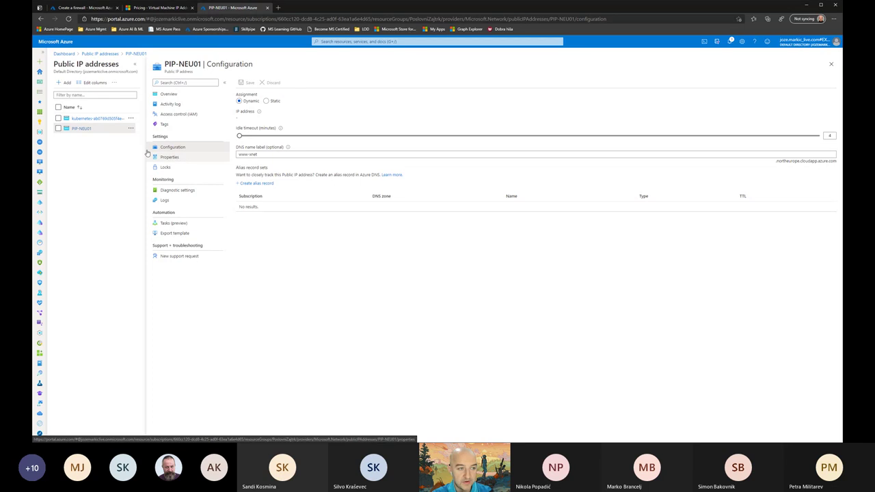
click(85, 8)
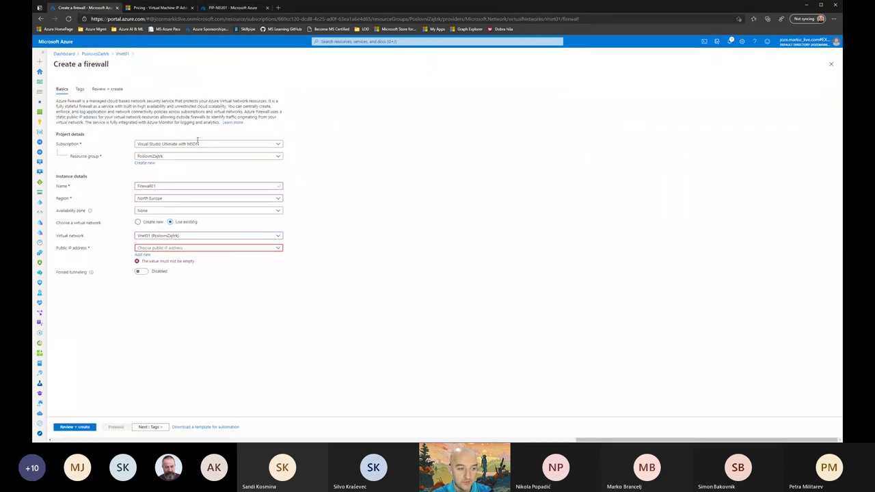
click(157, 249)
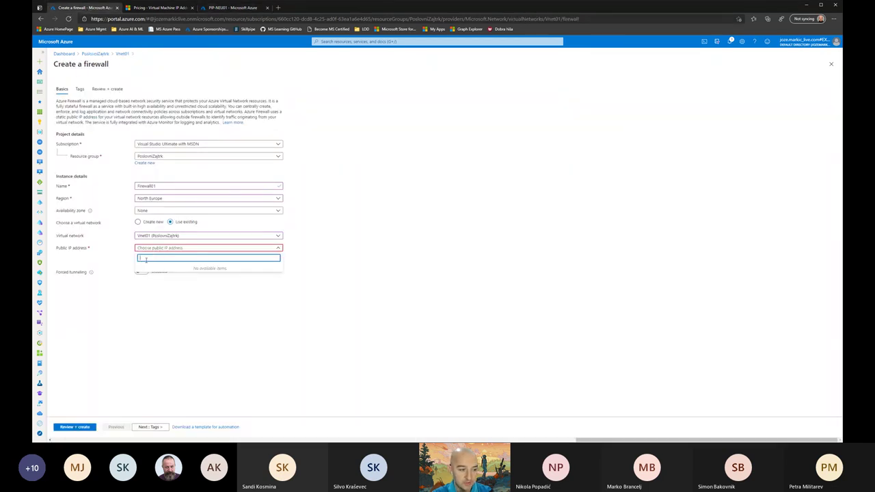
click(108, 254)
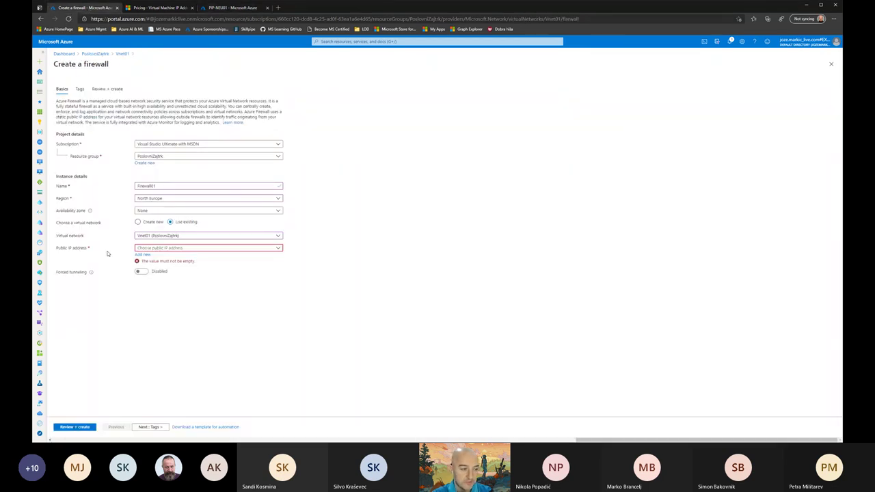
Step: Start adding a new public IP address named PIP-Firewall01 for the firewall
click(142, 254)
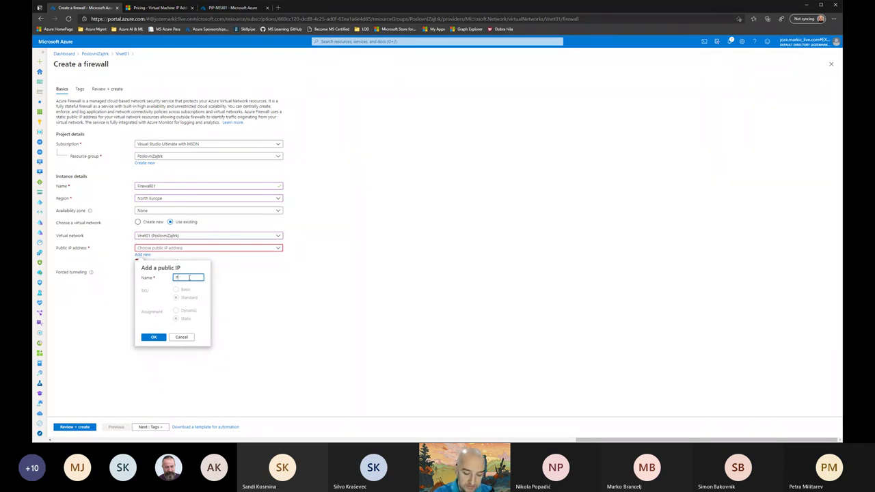
text(PIP-)
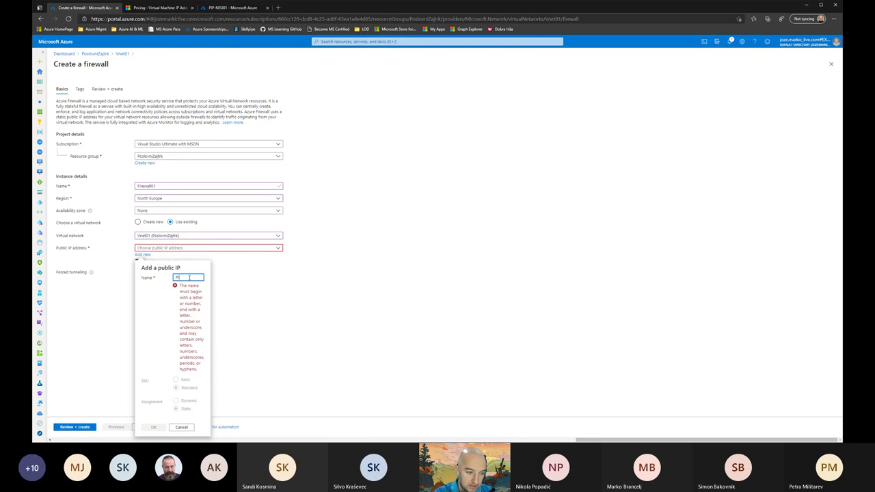
key(BackSpace)
key(BackSpace)
key(BackSpace)
text(IP-)
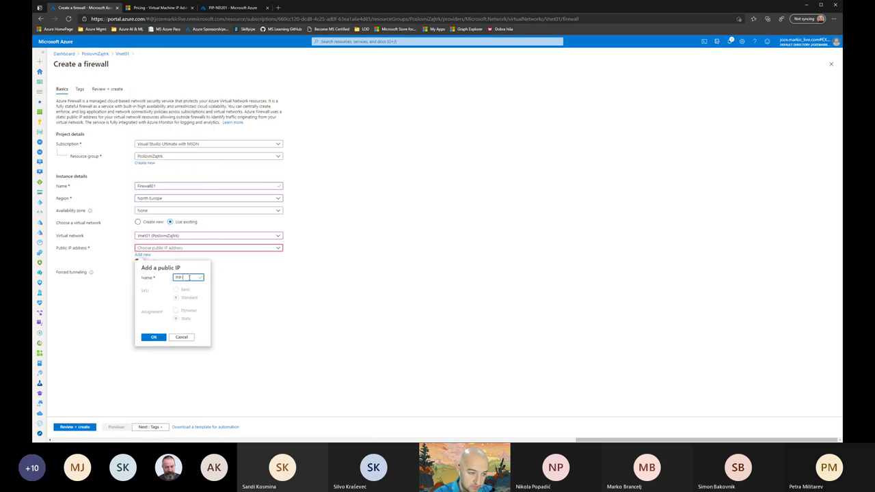
text(Firewall01)
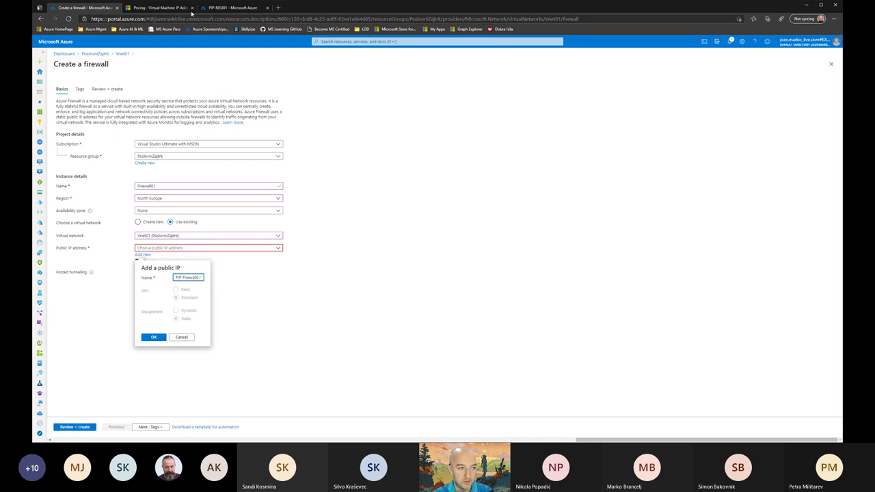
Step: Reopen PIP-NEU01 from the public IP list and review its assignment and idle timeout configuration
click(232, 8)
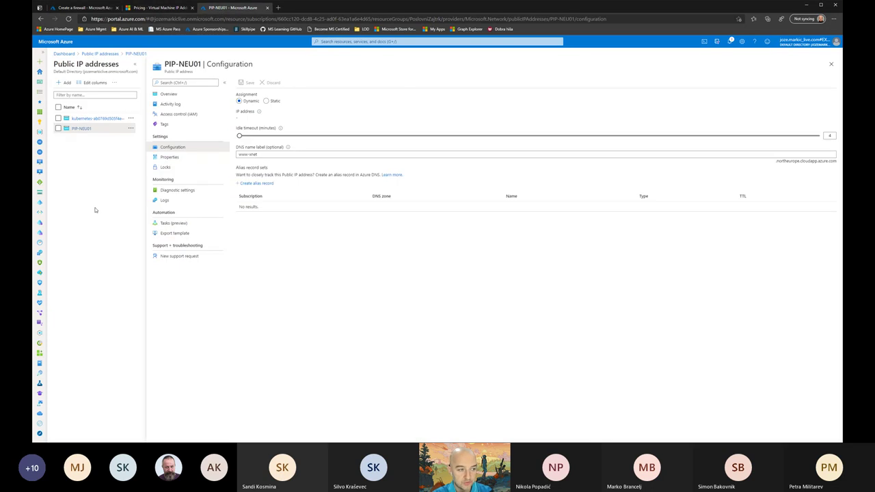
click(831, 63)
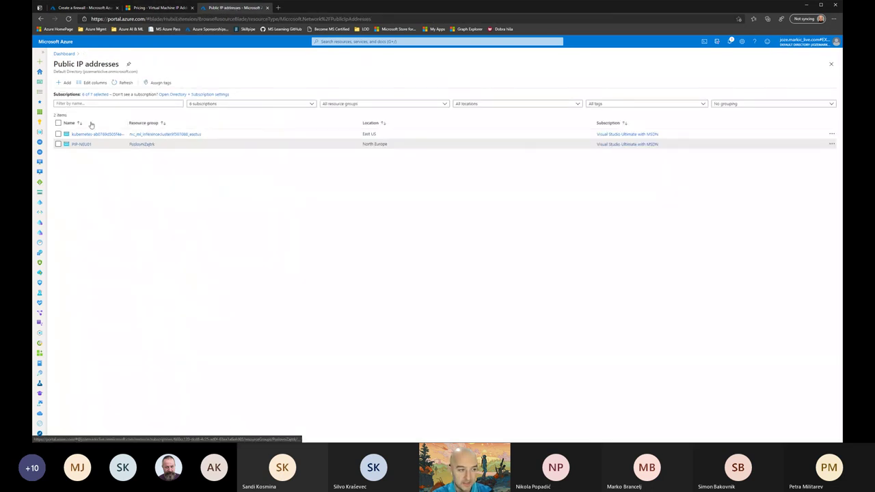
click(79, 144)
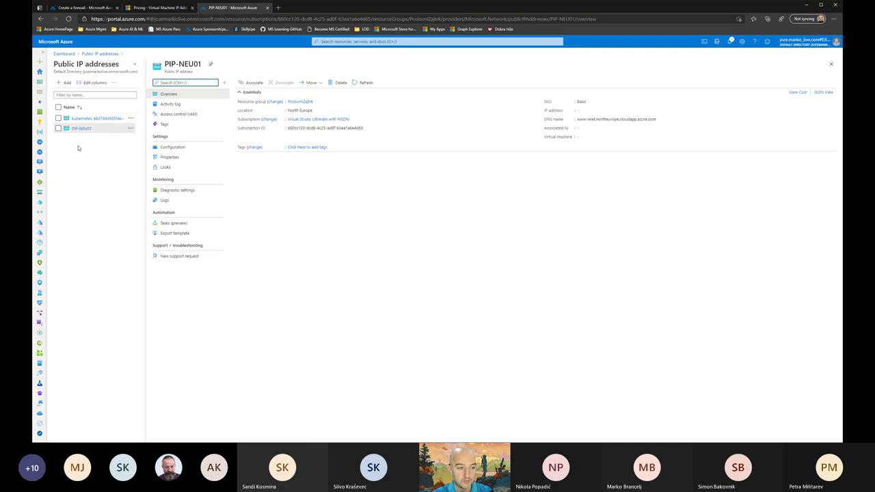
click(171, 147)
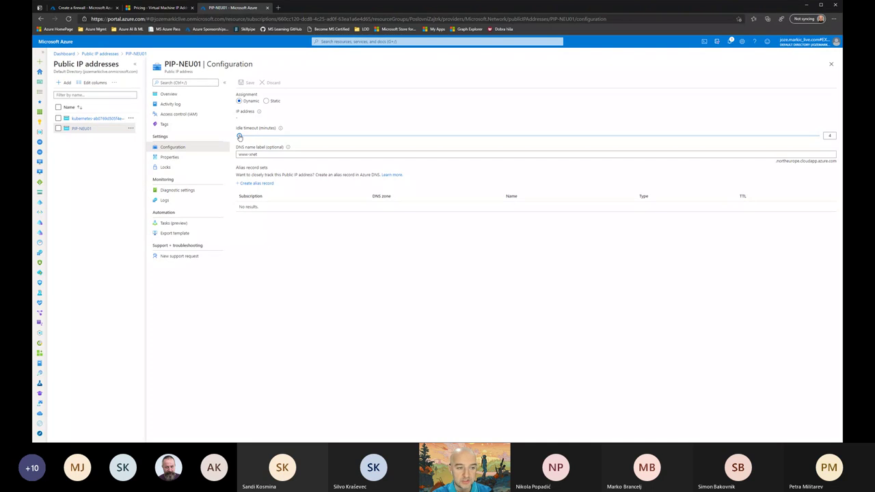
drag(241, 136, 191, 142)
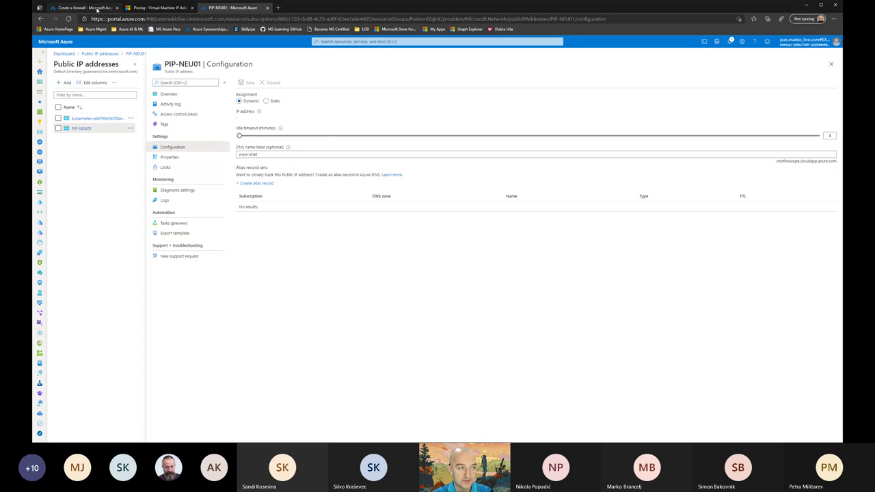
Step: Return to the firewall form, dismiss the unfinished public IP entry and read the explanation of forced tunneling
click(97, 9)
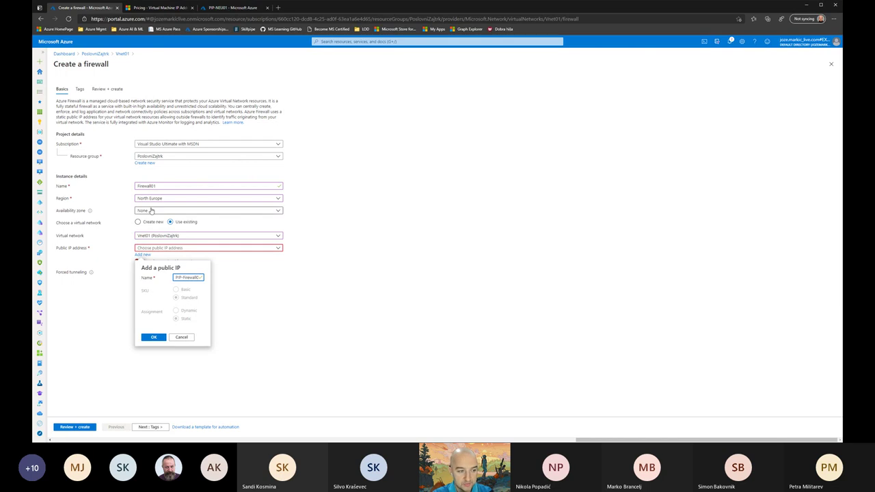
click(440, 227)
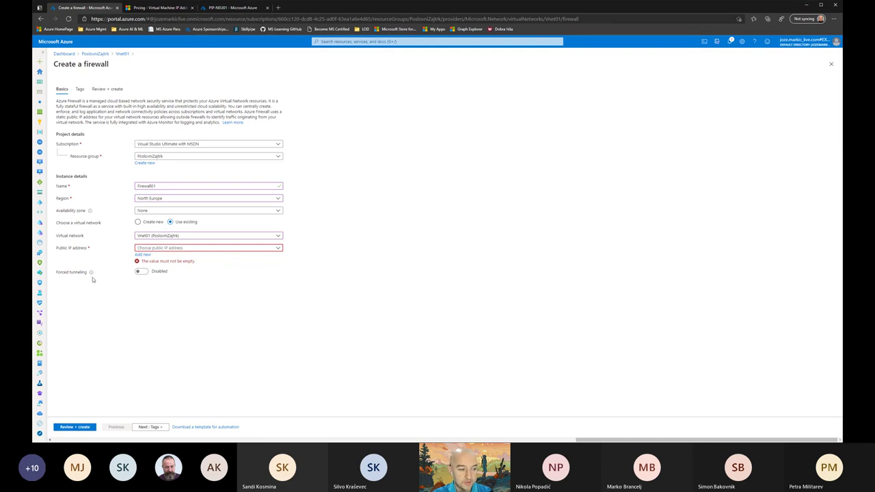
mouse_move(92, 272)
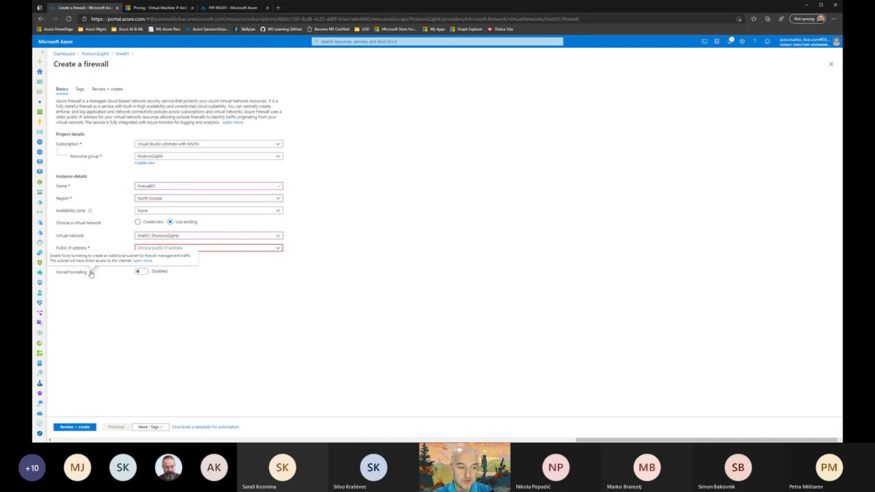
Step: Enable forced tunneling on the firewall to check its requirements, and disable it again
double_click(96, 64)
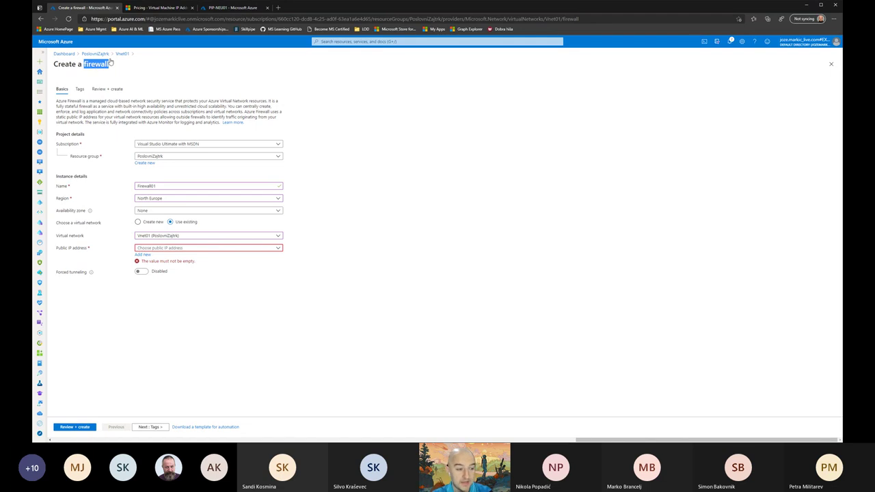
click(141, 271)
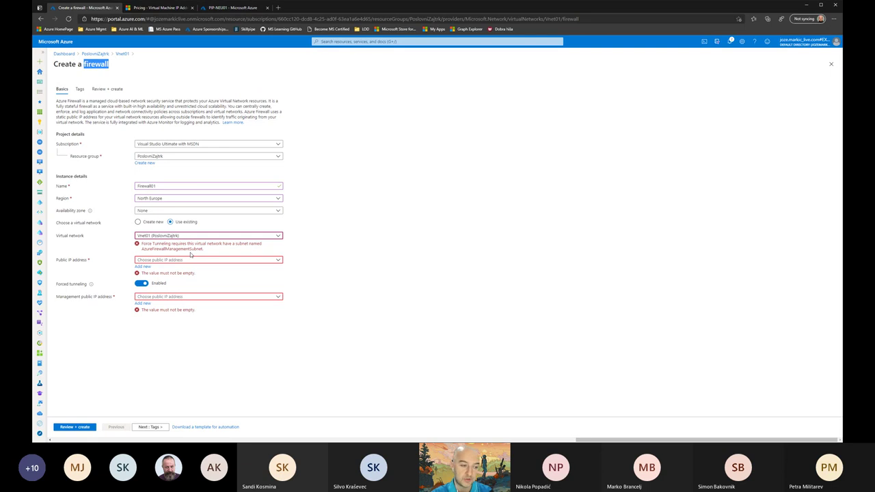
click(145, 283)
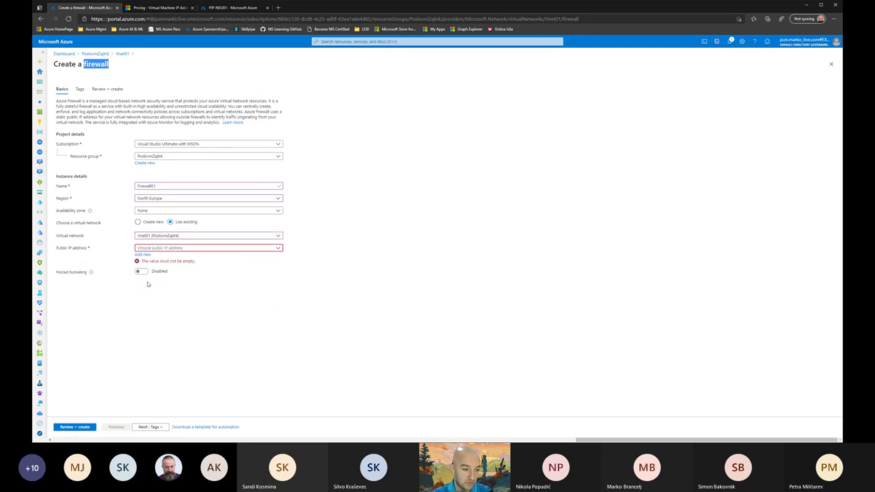
Step: Add a new Standard, static public IP address named PIP-Firewall01 to the firewall form
click(177, 249)
click(352, 326)
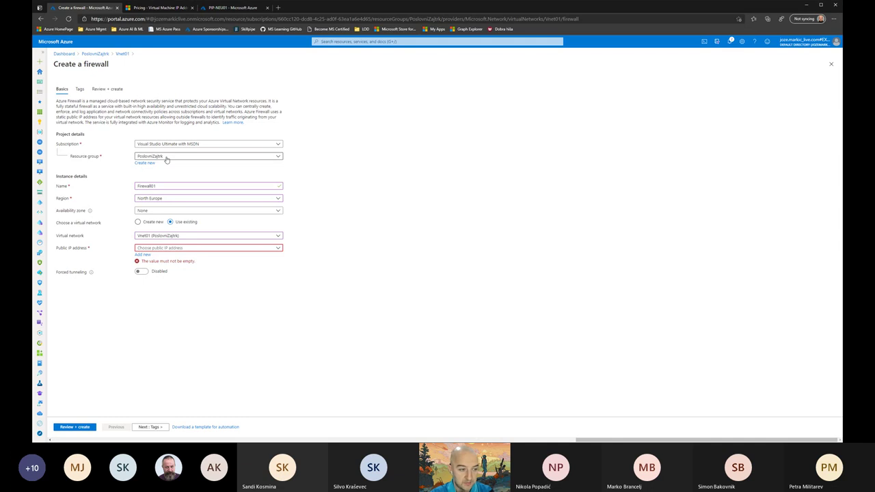
click(211, 428)
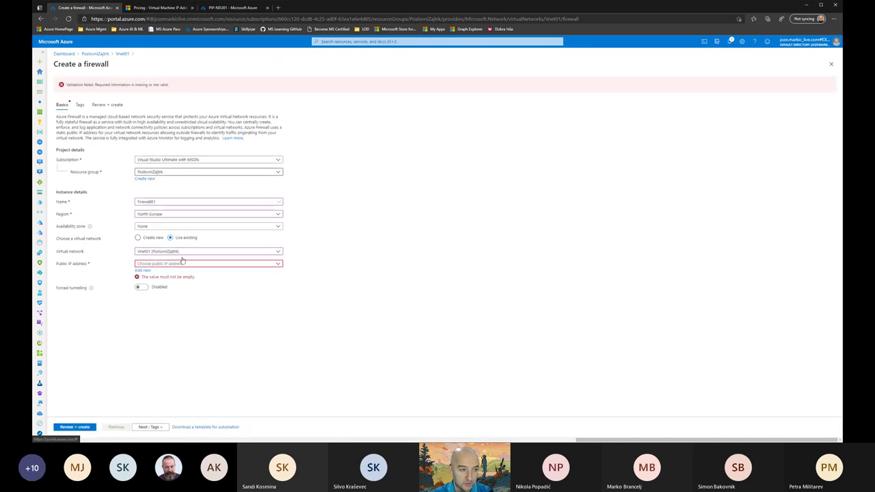
click(143, 271)
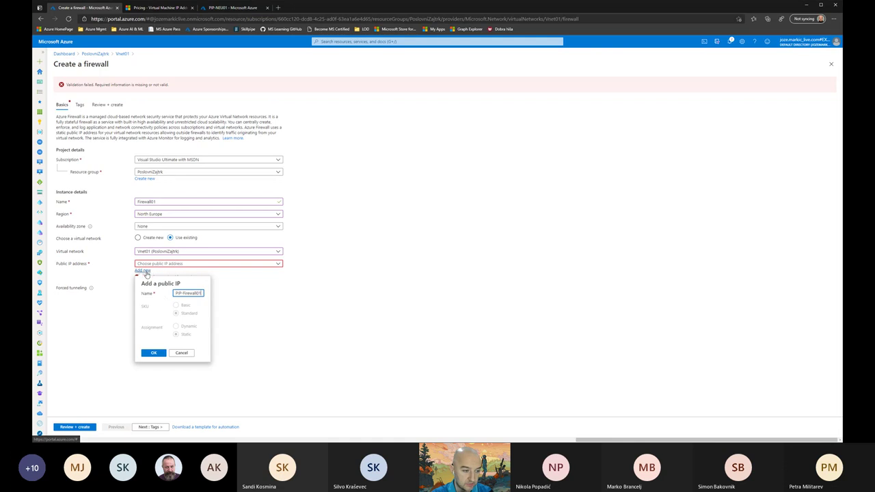
click(156, 352)
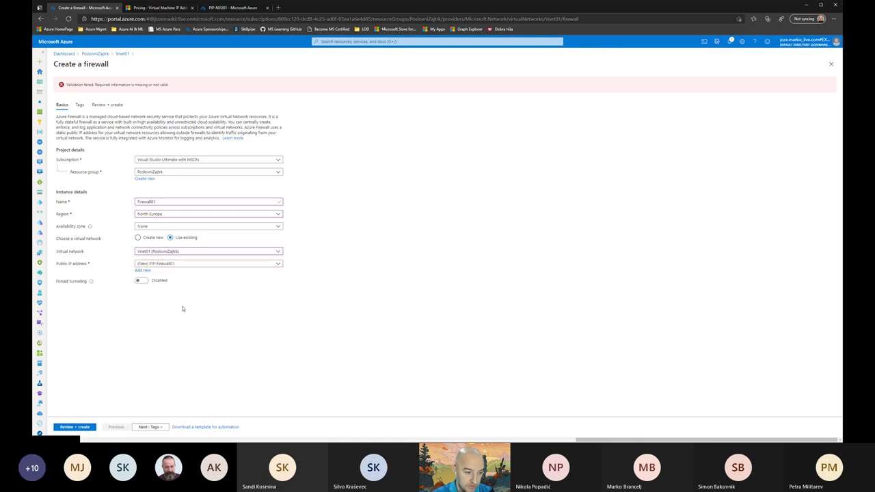
Step: Open the firewall's automation template, review its parameters and resources, and glance at the public IP address pricing page
click(208, 426)
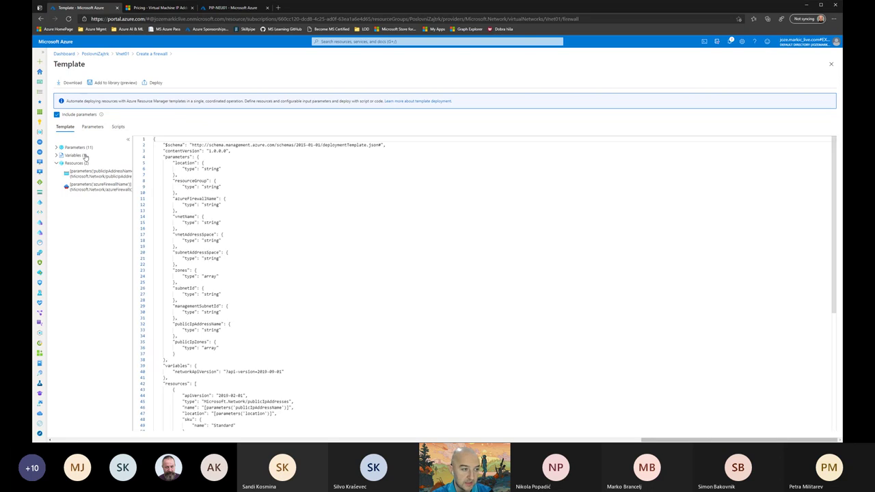
scroll(230, 200, down, 10)
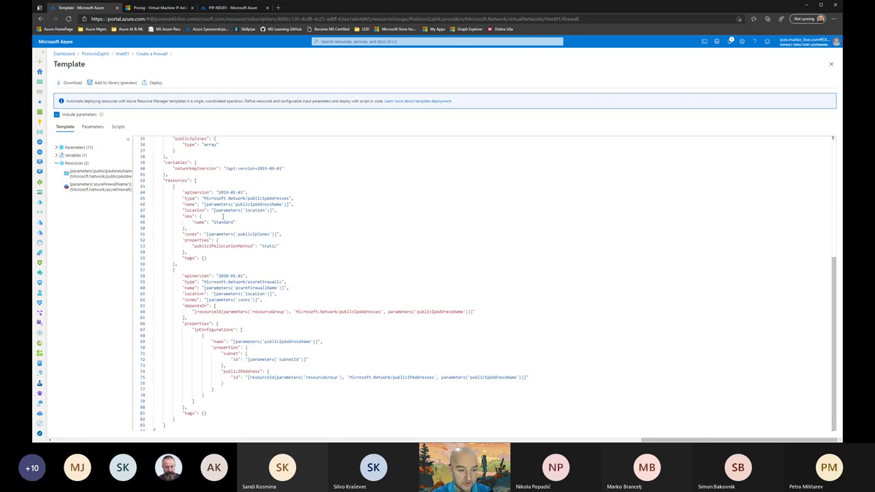
scroll(210, 182, up, 10)
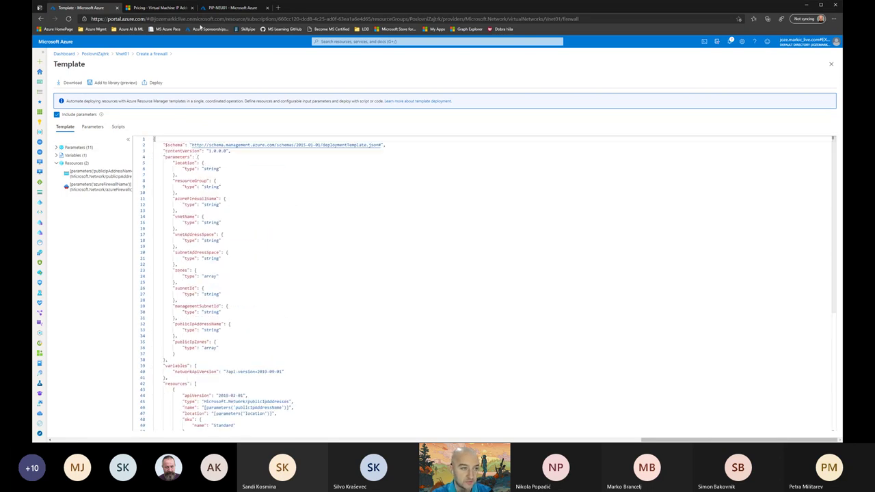
click(168, 11)
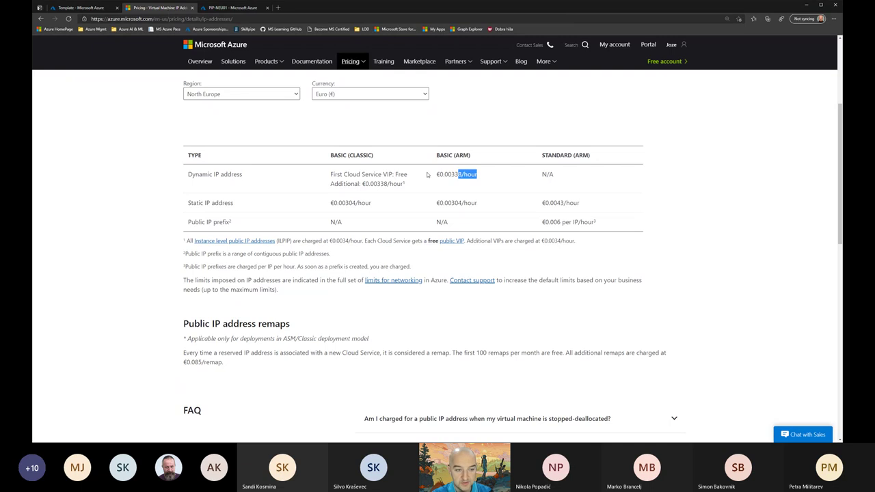
scroll(410, 171, up, 3)
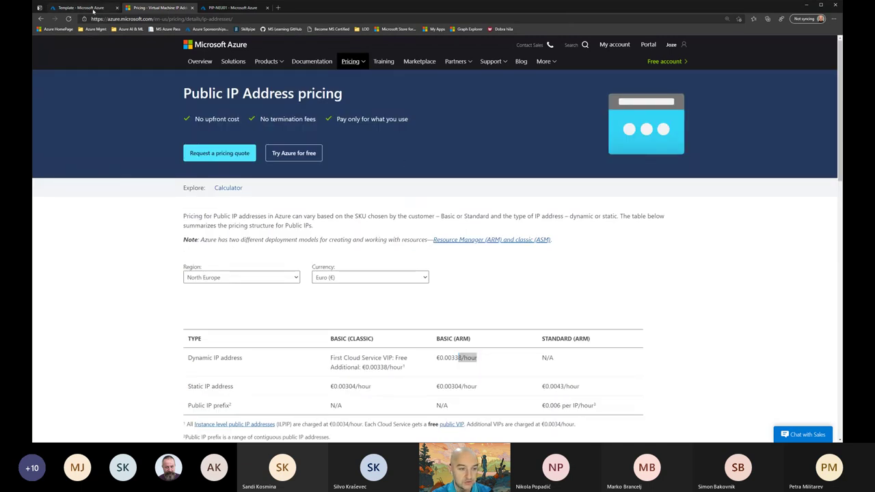
key(ctrl+shift+Tab)
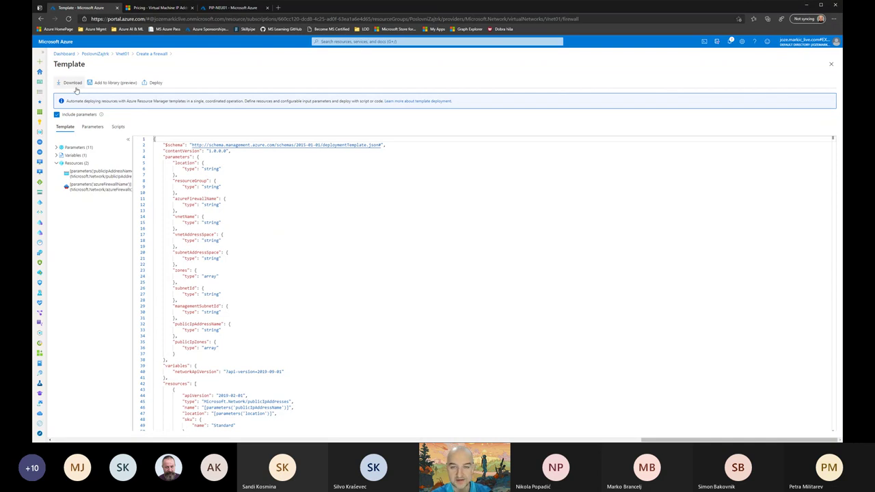
Step: Download the deployment template with its parameters and leave the firewall creation for Vnet01, discarding the unsaved edits
click(76, 87)
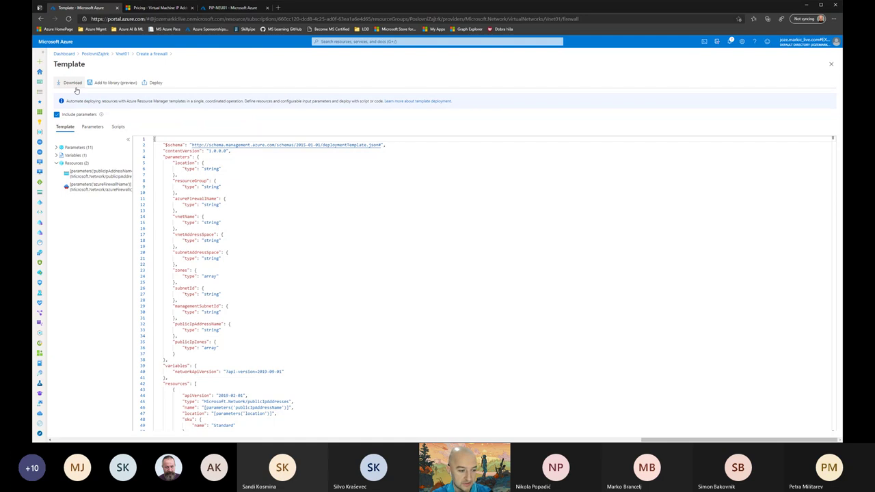
scroll(242, 266, down, 5)
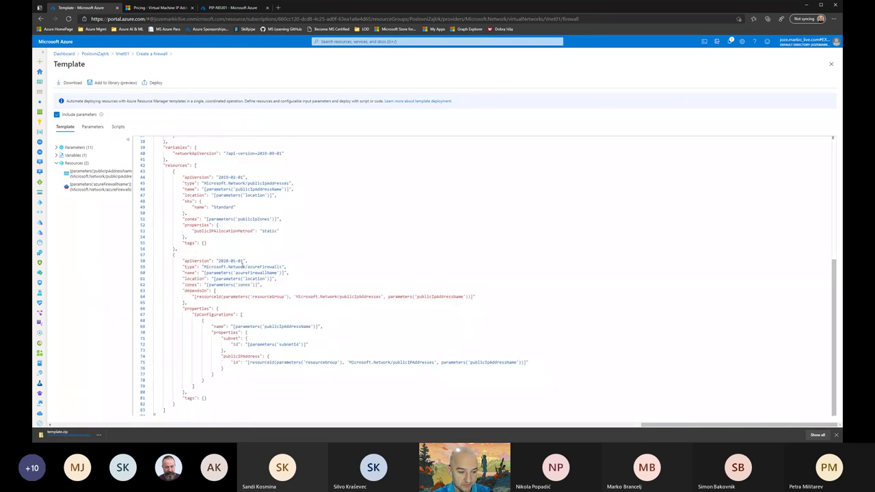
scroll(297, 274, up, 10)
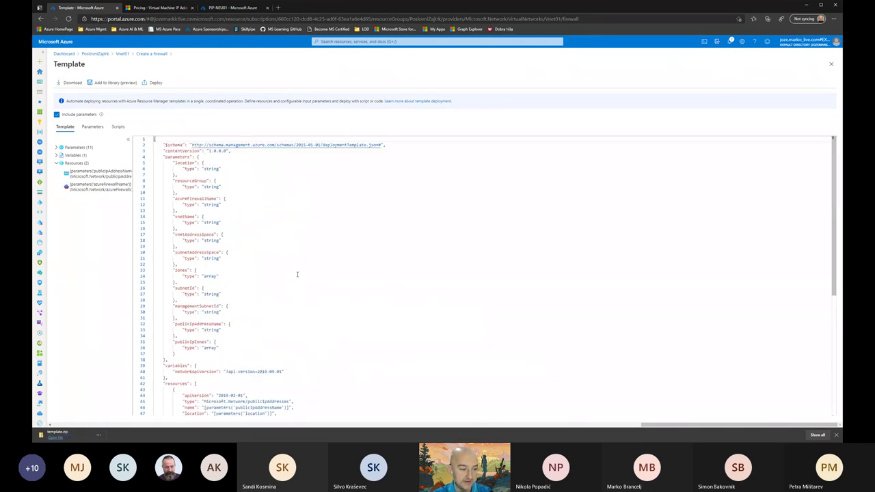
click(123, 54)
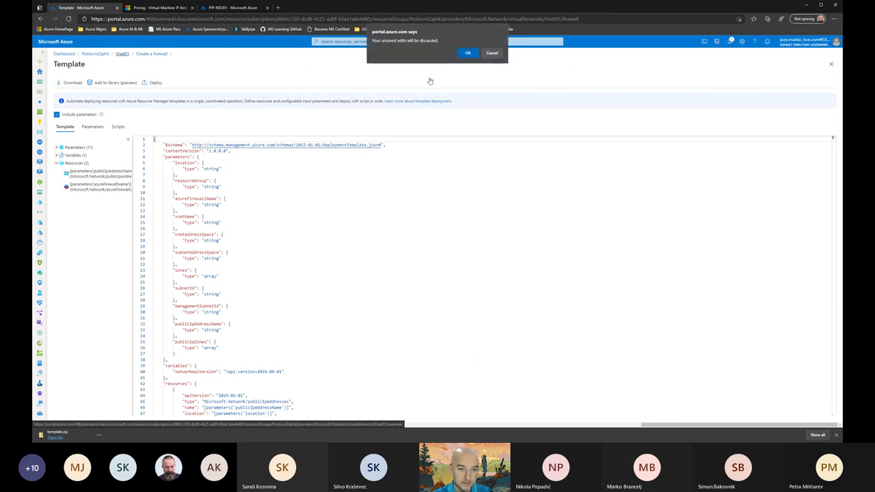
click(468, 54)
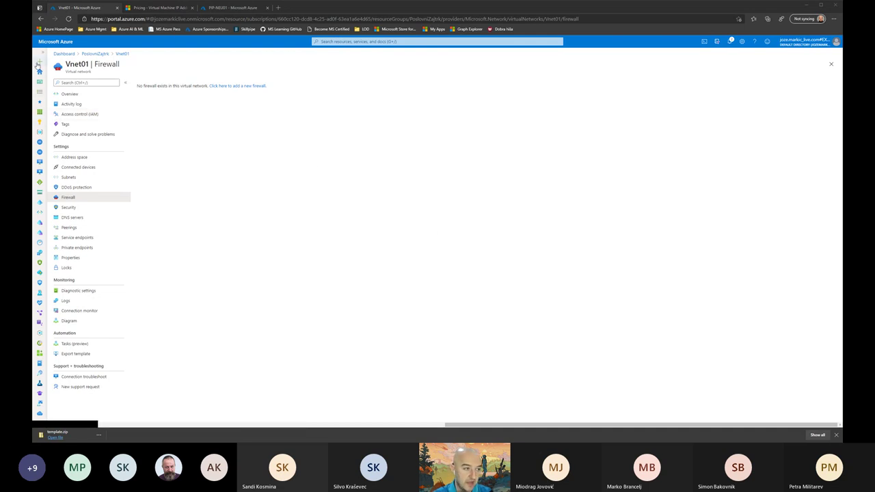
Step: Search the Marketplace for "firewall" and browse the Microsoft and third-party firewall offers
click(37, 64)
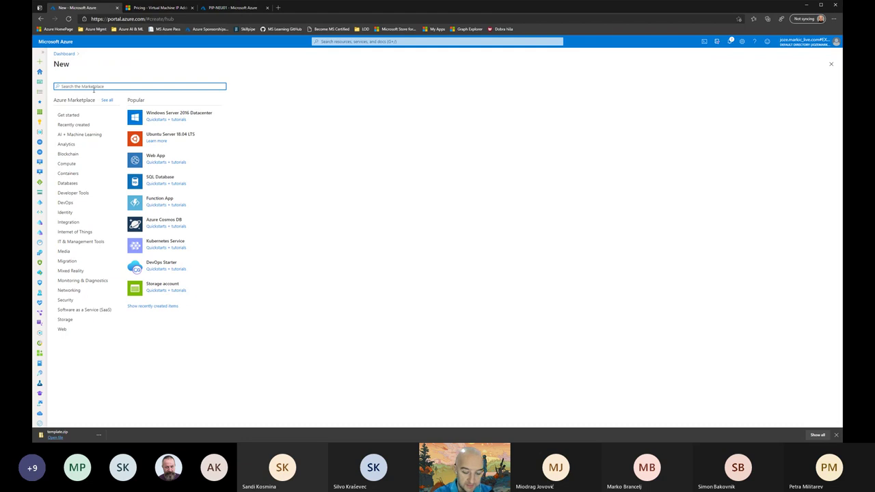
text(pirewal)
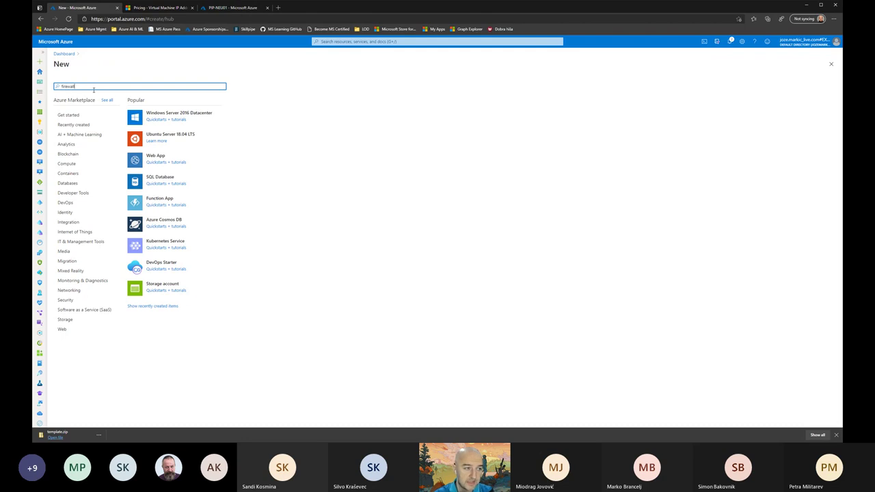
text(l)
key(Return)
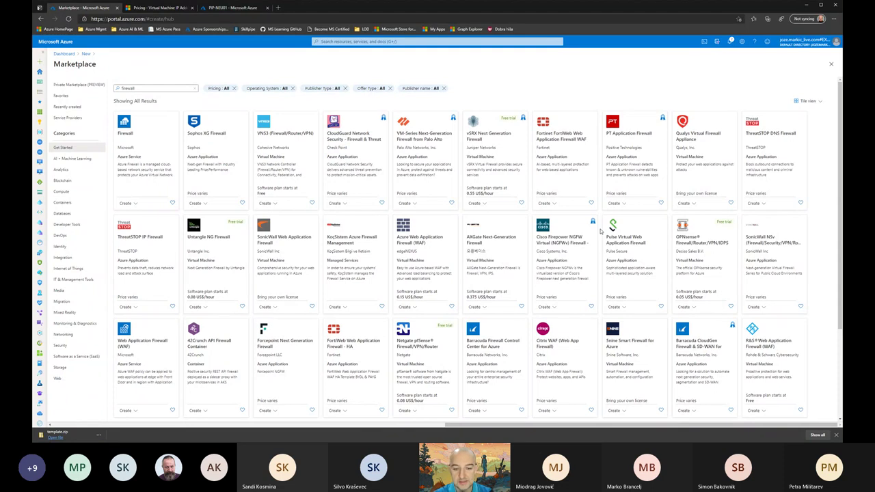
scroll(656, 226, down, 3)
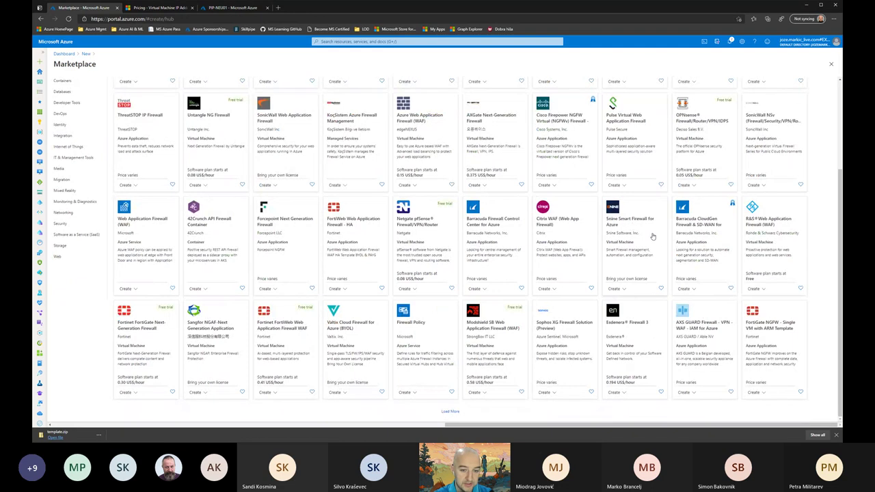
scroll(652, 236, up, 3)
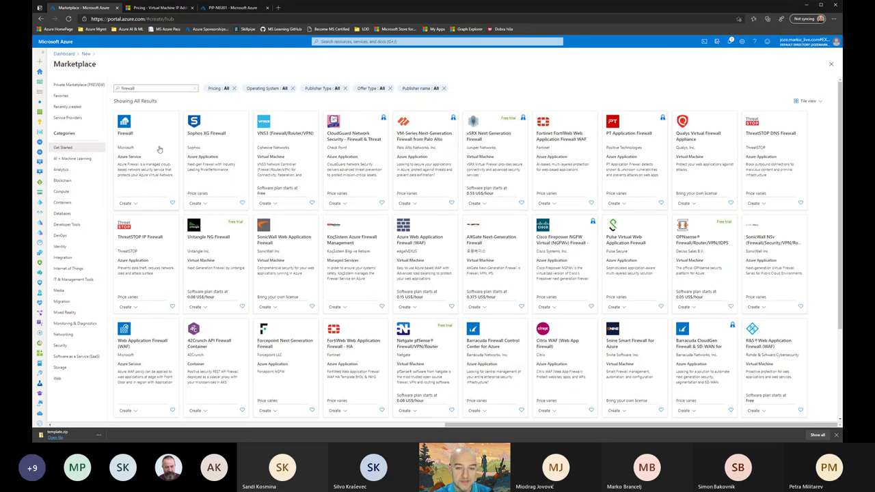
scroll(157, 148, down, 3)
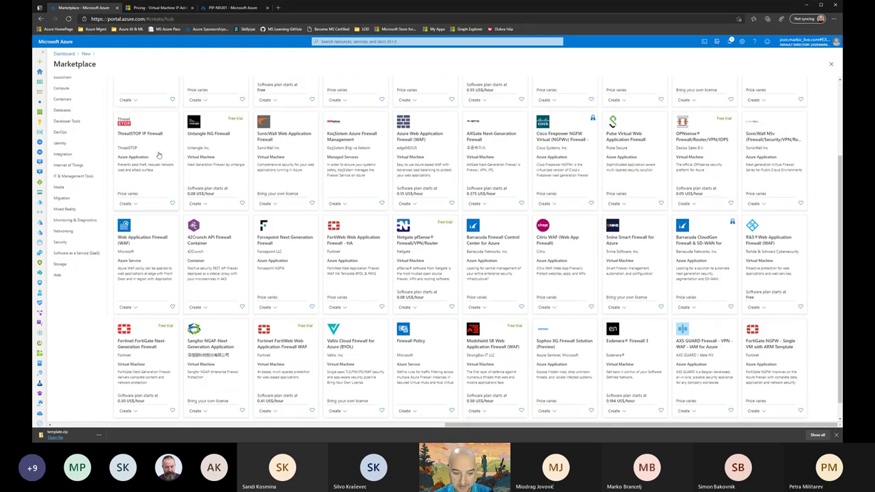
scroll(417, 328, down, 1)
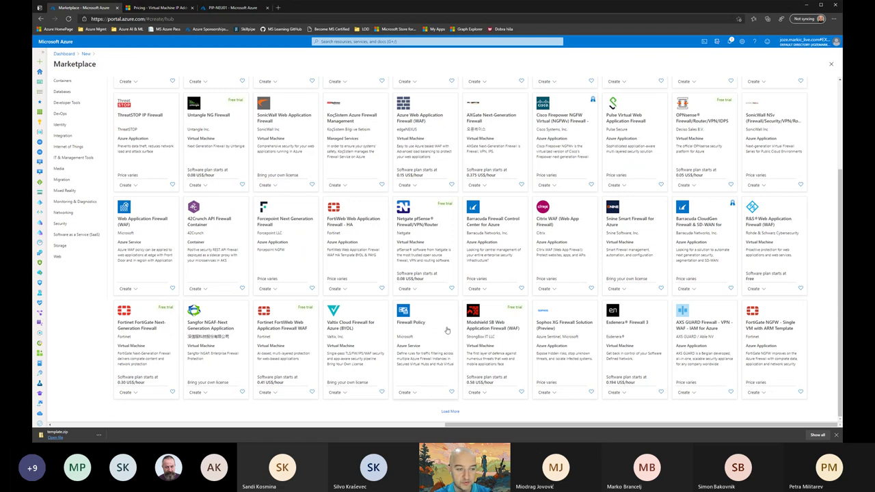
scroll(446, 330, up, 3)
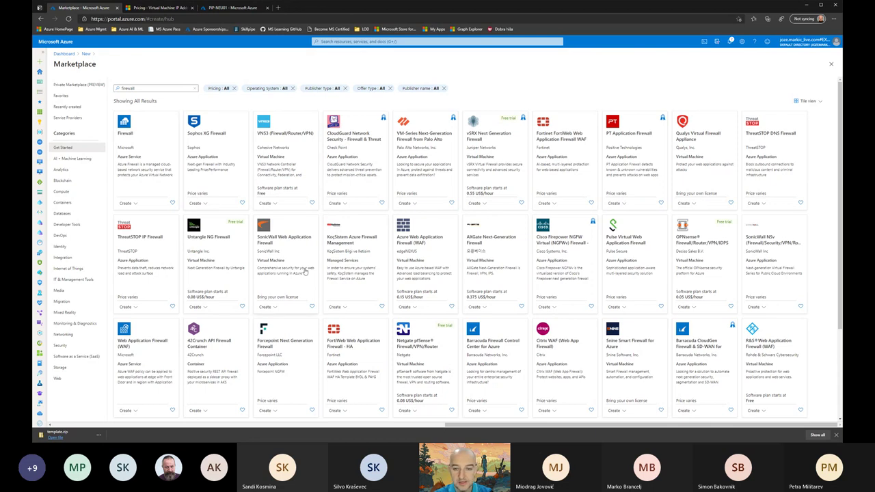
Step: Open the Sophos XG Firewall offer and review its overview, plan pricing per virtual machine size, and usage information
click(205, 152)
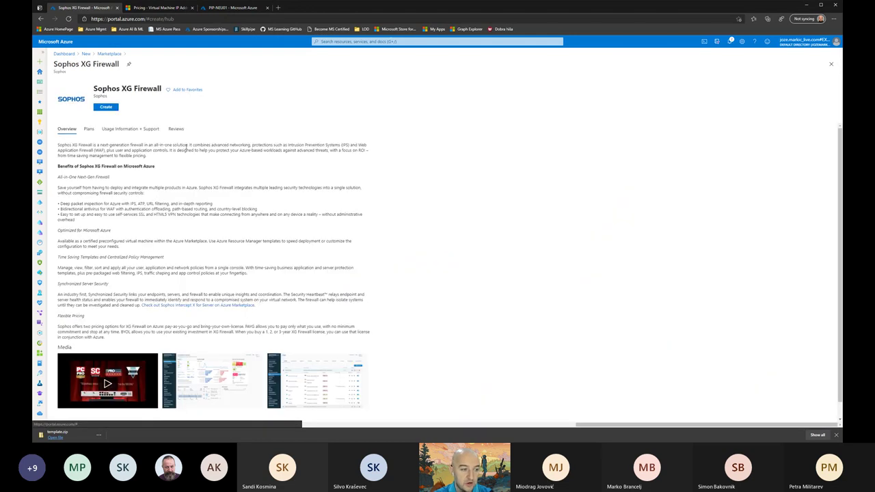
scroll(260, 214, down, 1)
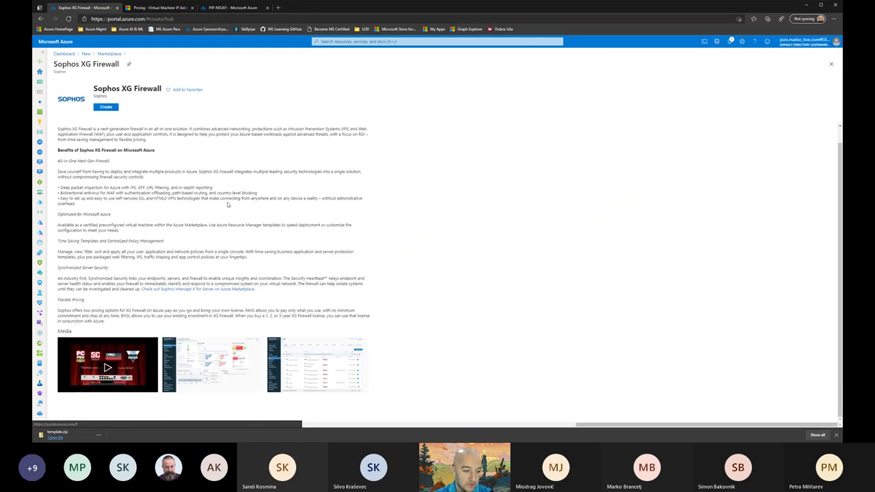
scroll(151, 171, up, 1)
click(89, 128)
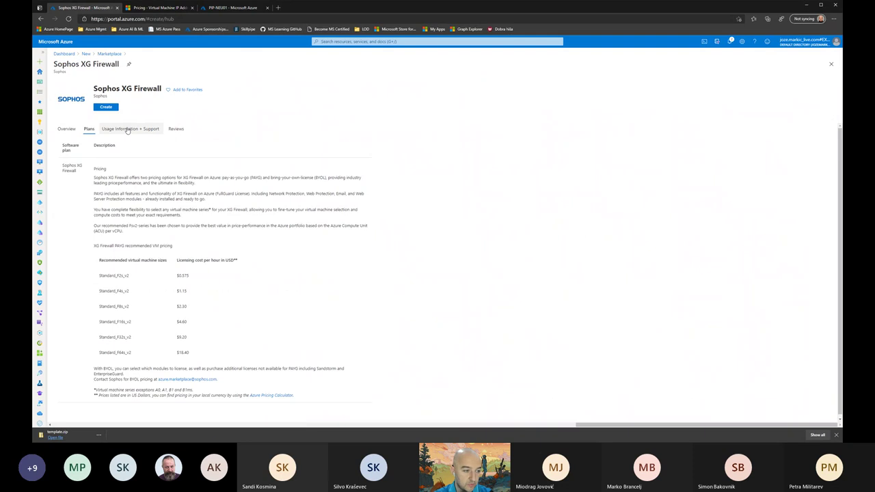
scroll(233, 253, down, 1)
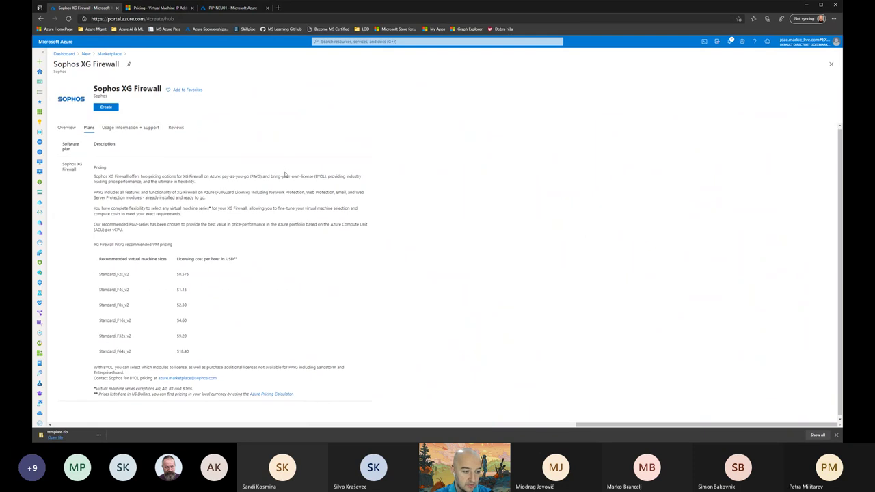
drag(197, 345, 103, 254)
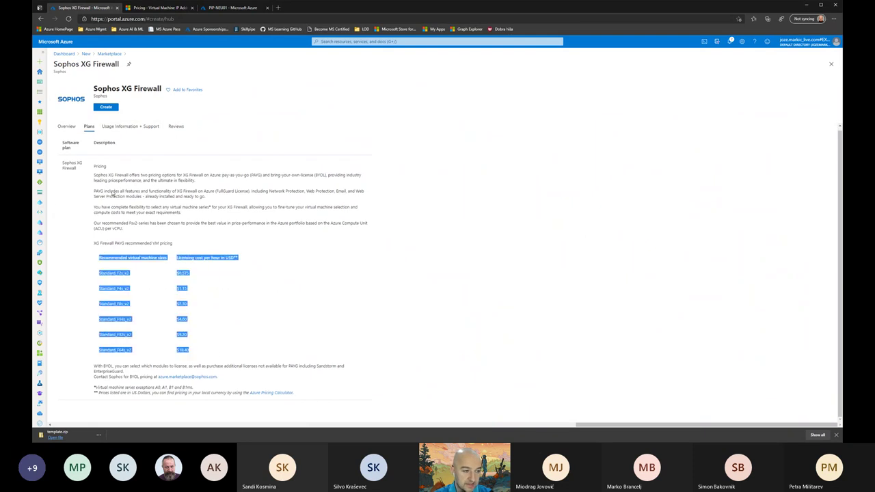
click(130, 129)
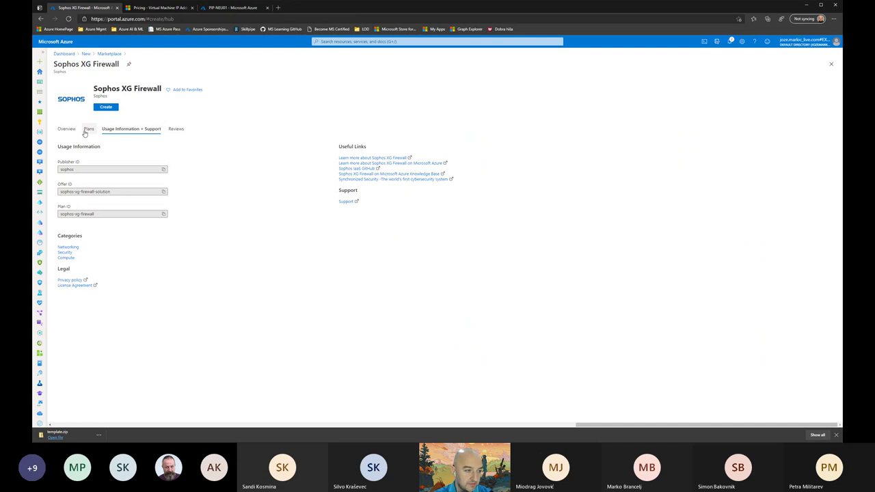
Step: Start creating a Sophos XG Firewall and check which virtual networks can be chosen in its instance details
click(112, 110)
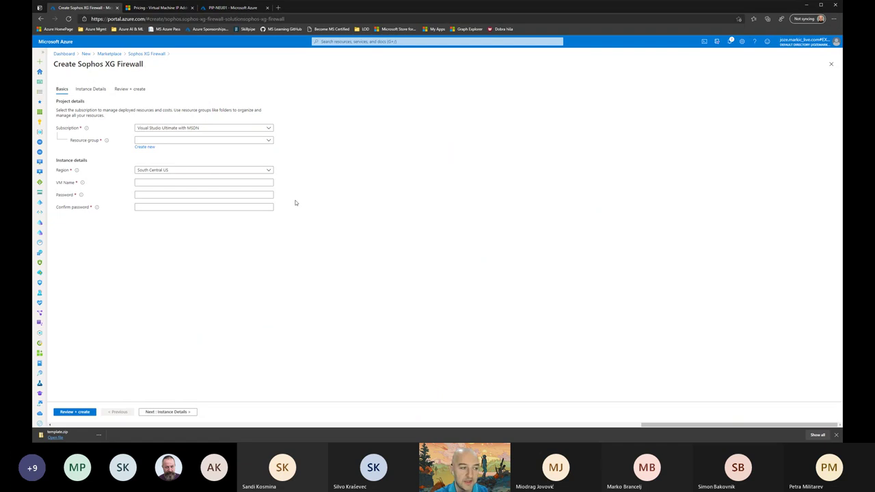
click(88, 90)
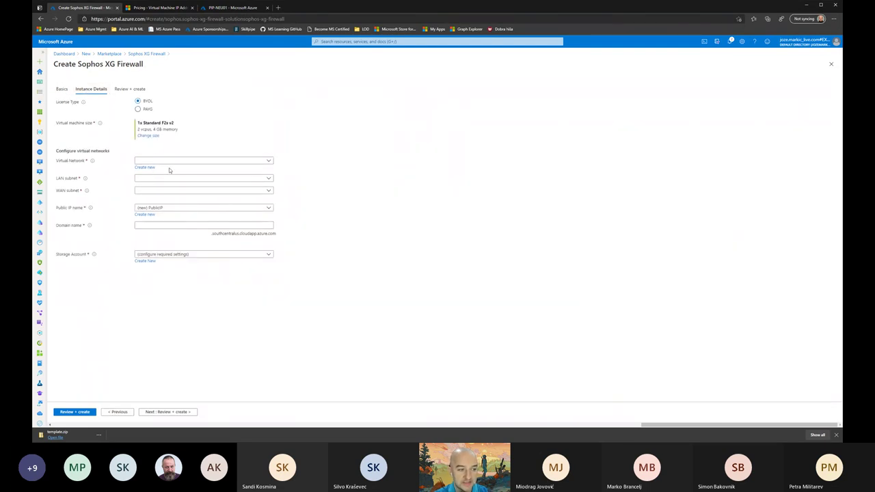
click(170, 161)
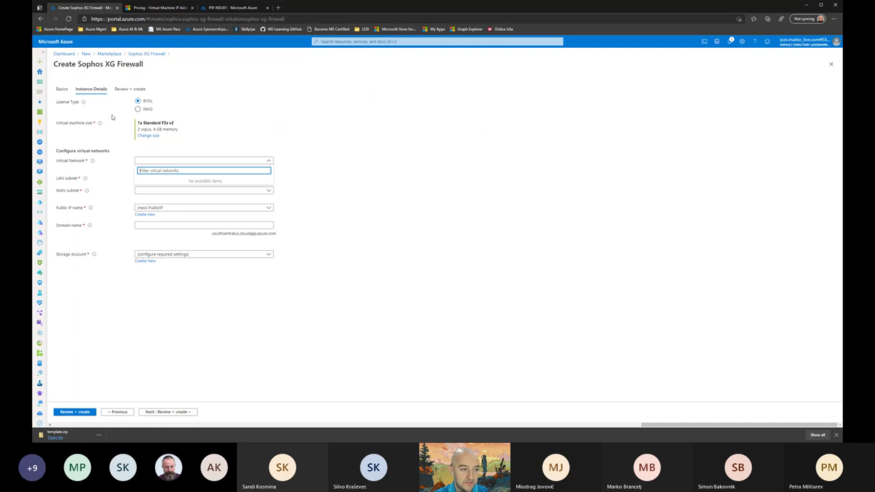
Step: Return to the basic settings of the Sophos XG Firewall and browse the regions available for deployment
click(62, 90)
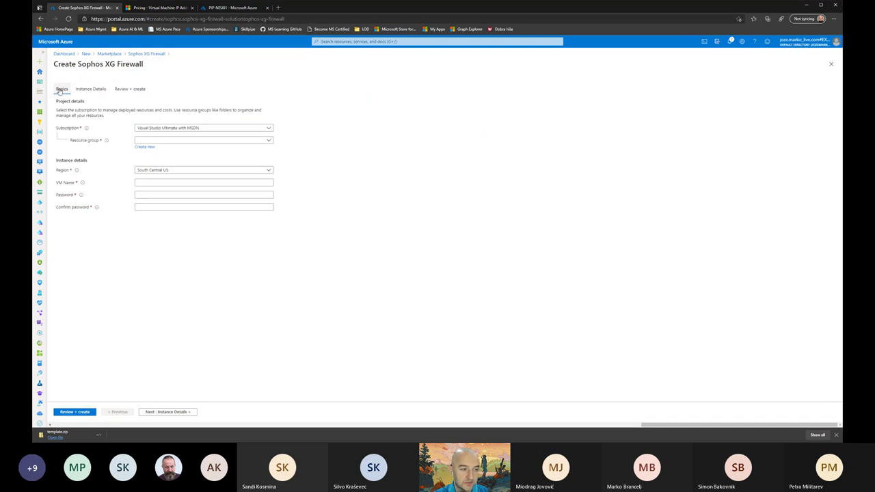
click(182, 170)
scroll(183, 270, up, 2)
scroll(178, 268, down, 2)
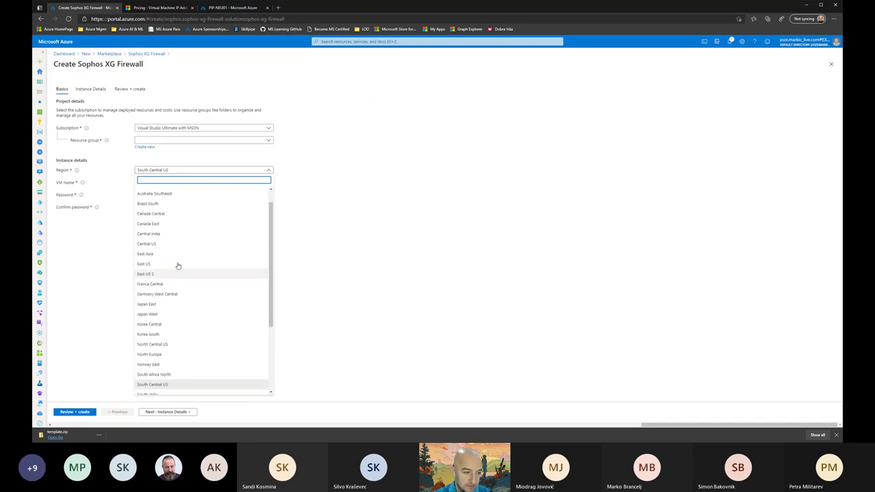
click(160, 249)
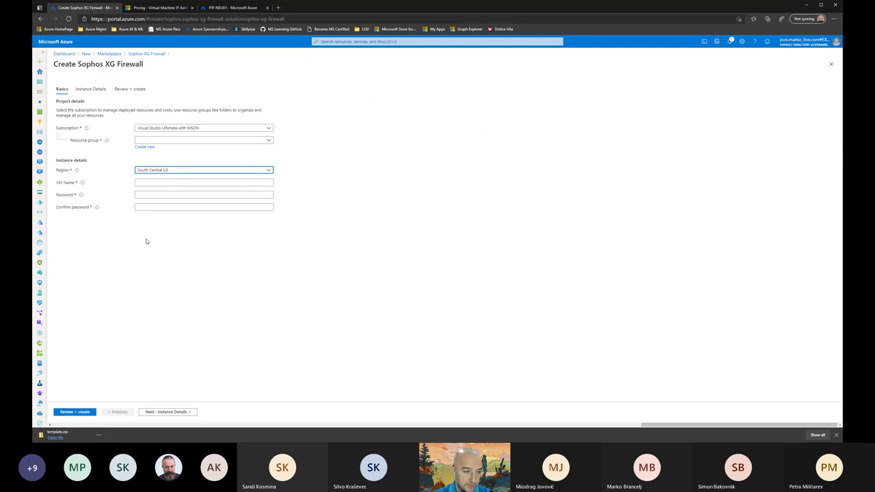
Step: Choose Vnet01 as the virtual network in the instance details, inspect its subnet configuration, and return to the Sophos XG Firewall creation
click(94, 93)
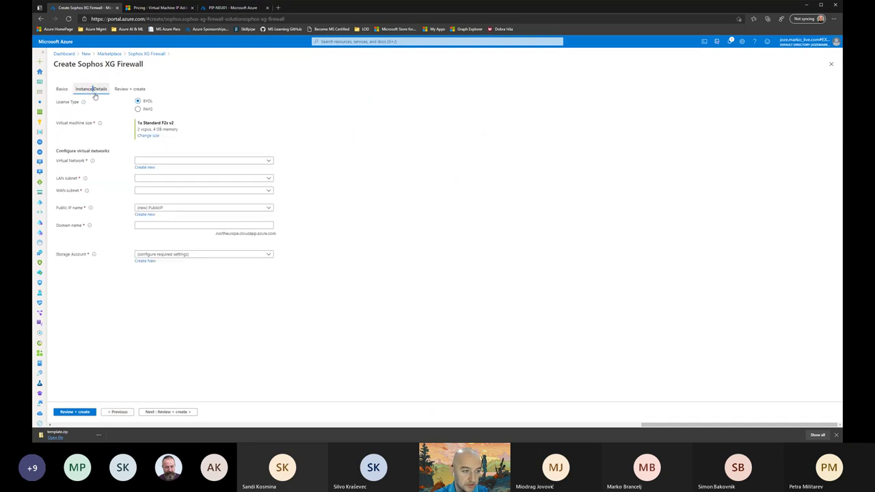
click(155, 160)
click(159, 192)
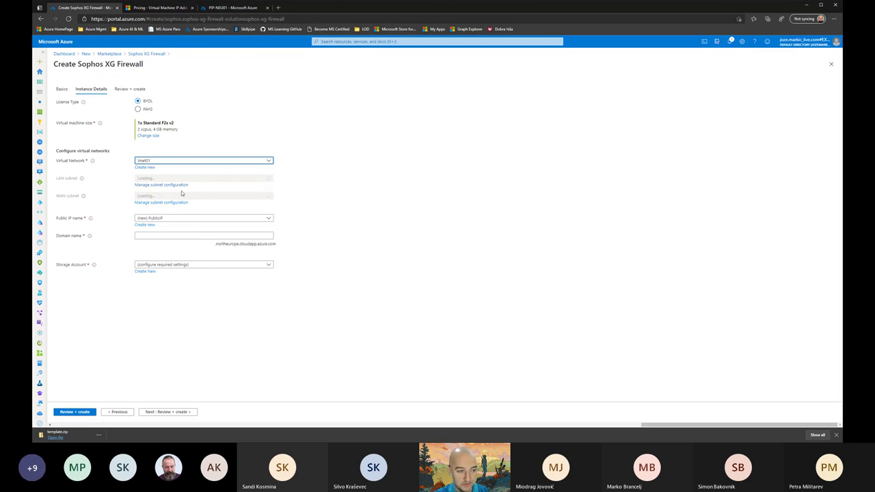
click(173, 185)
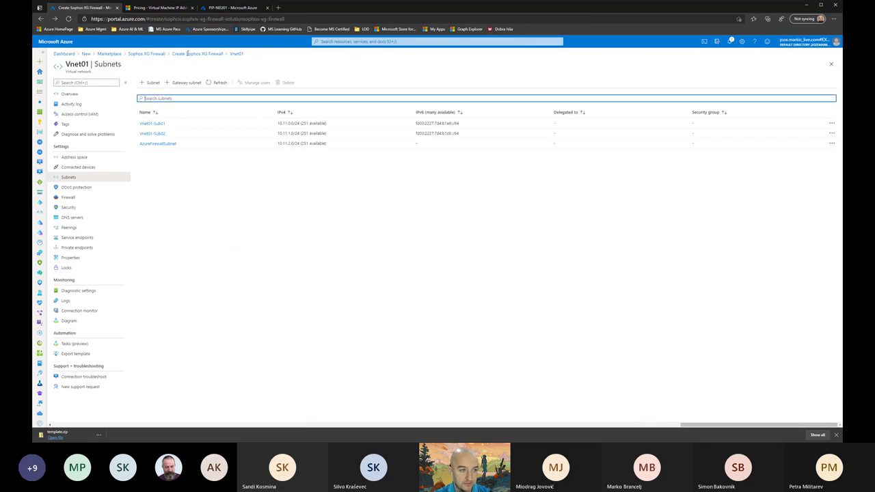
click(186, 53)
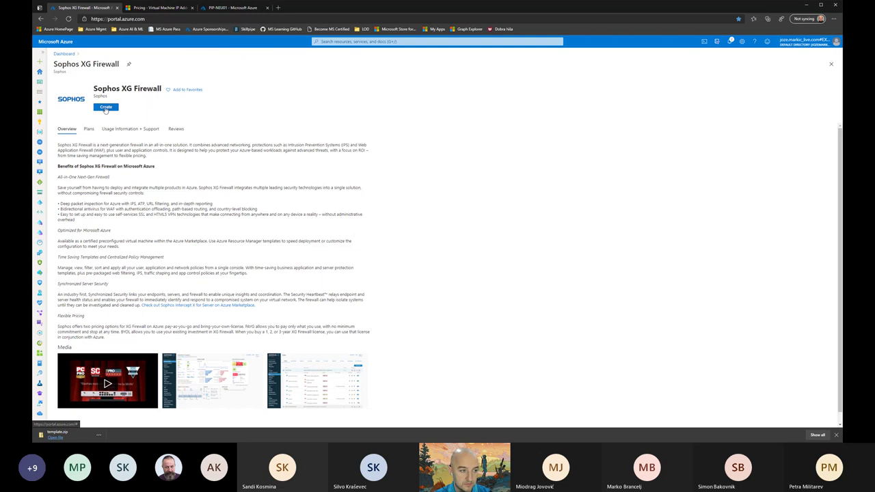
Step: Start creating the Sophos XG Firewall again and set its region to North Europe
click(106, 107)
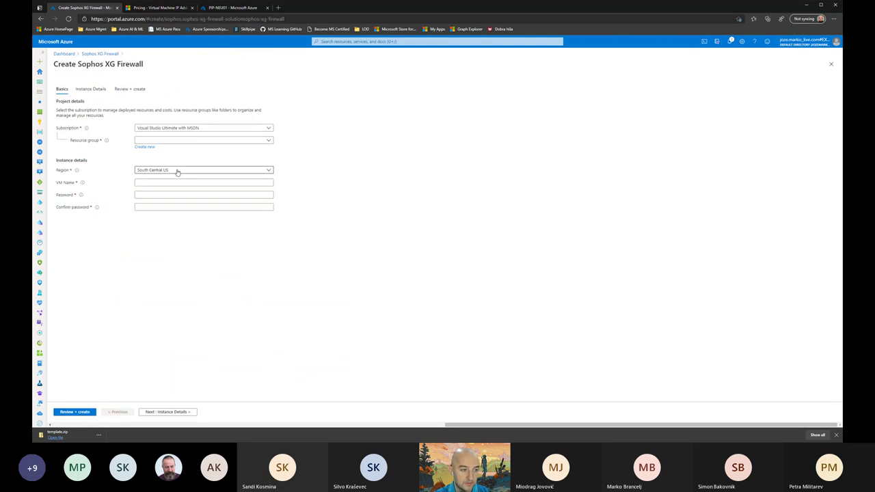
click(177, 171)
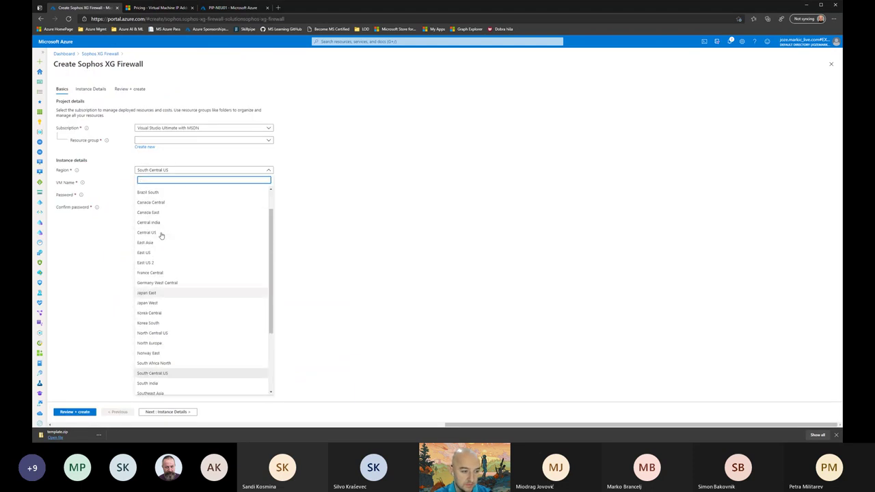
scroll(161, 239, up, 2)
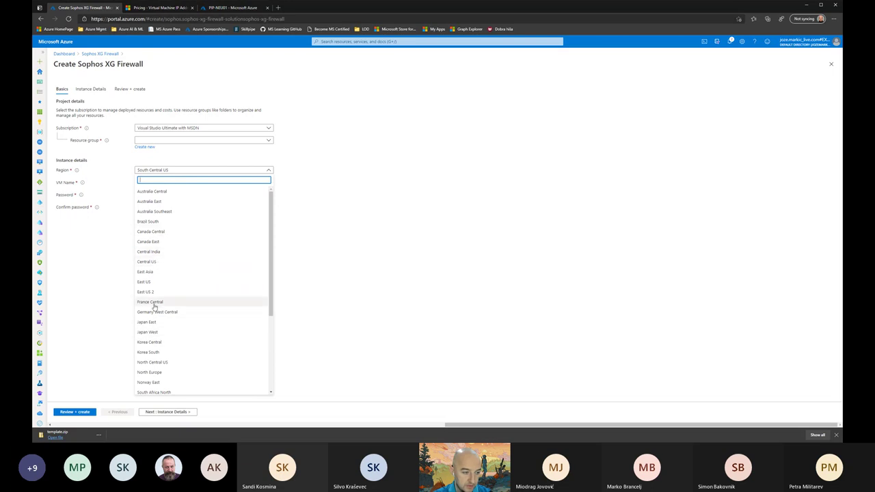
scroll(154, 311, down, 2)
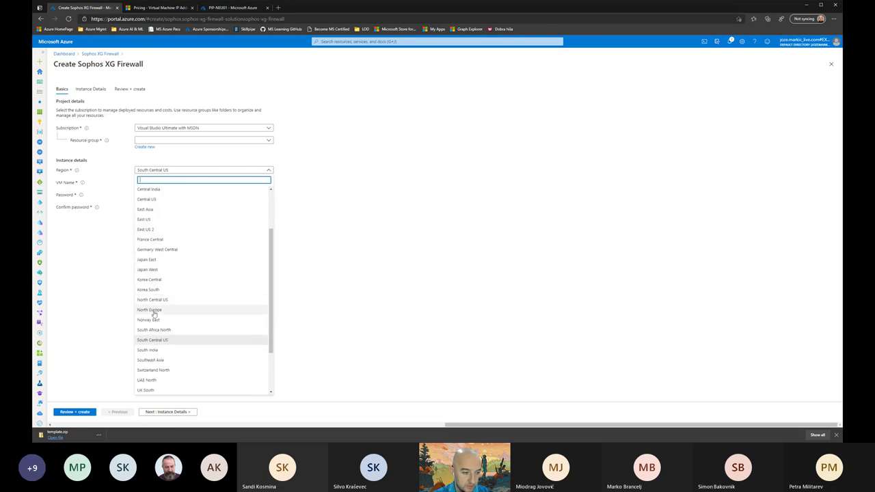
click(151, 309)
Step: Select Vnet01 as the virtual network in the new firewall's instance details
click(91, 88)
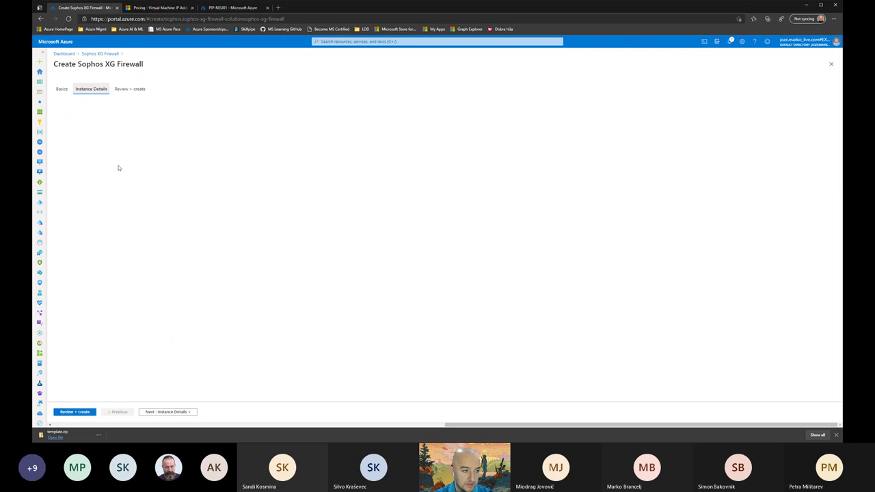
click(154, 160)
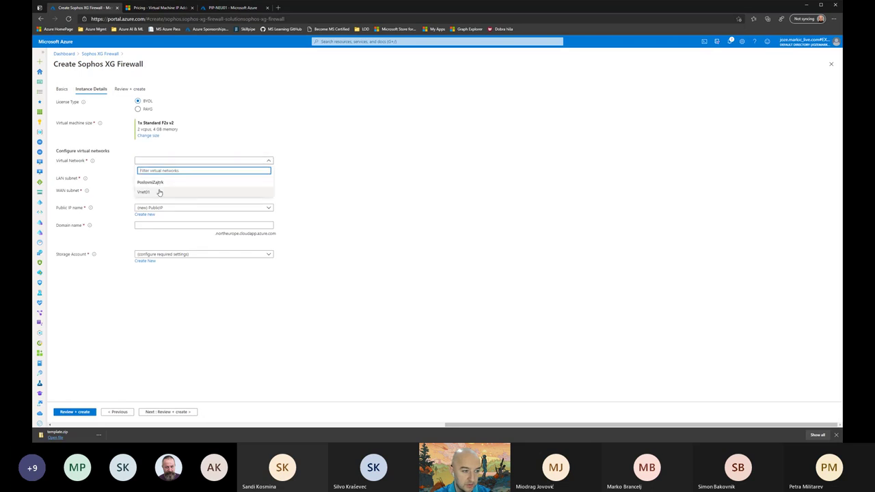
click(158, 192)
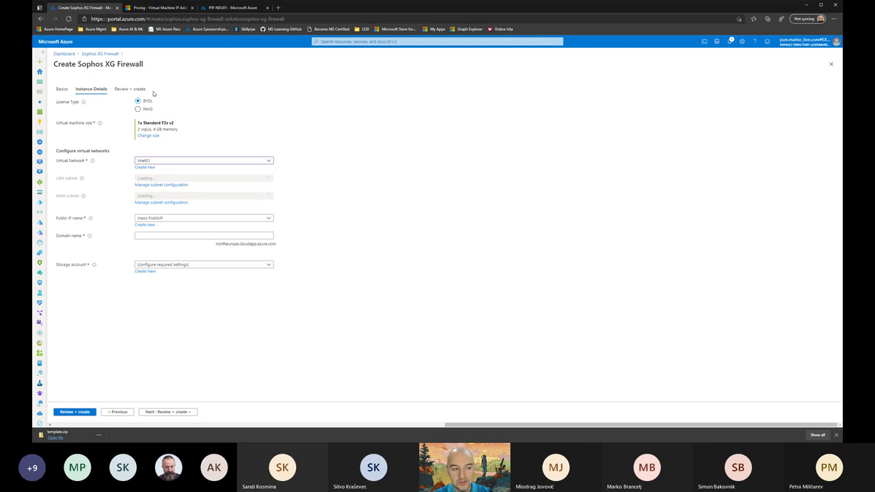
Step: Abandon the Sophos XG Firewall creation, look over the offer's overview once more, and return to the Azure dashboard
click(109, 54)
click(466, 54)
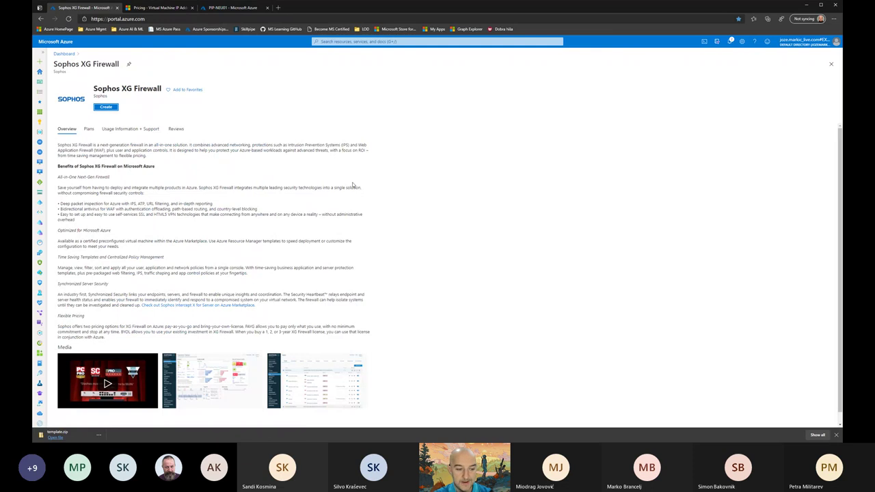
scroll(353, 185, down, 1)
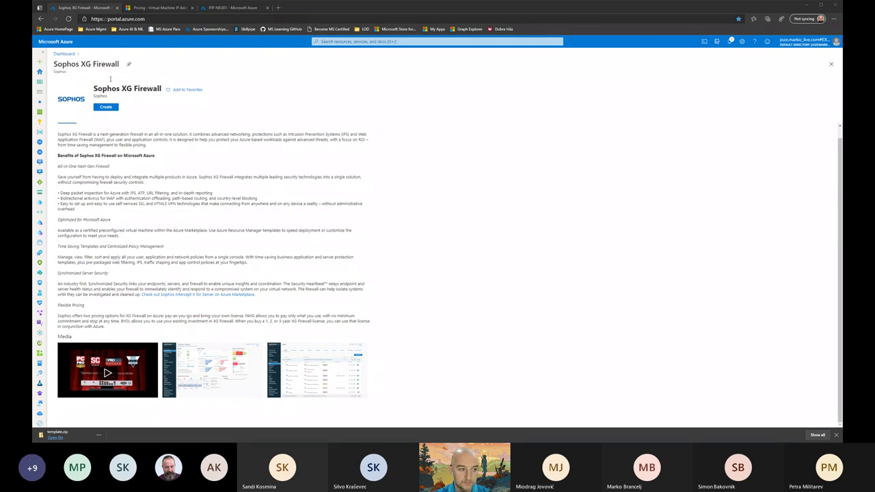
click(64, 53)
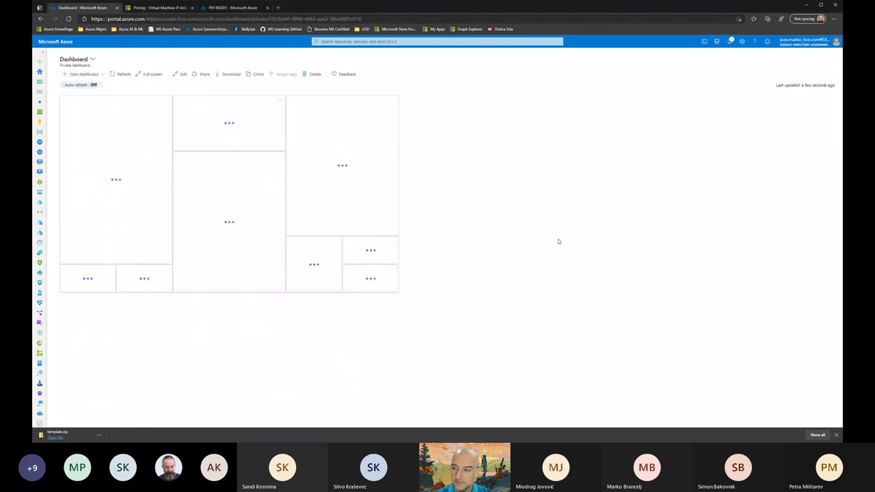